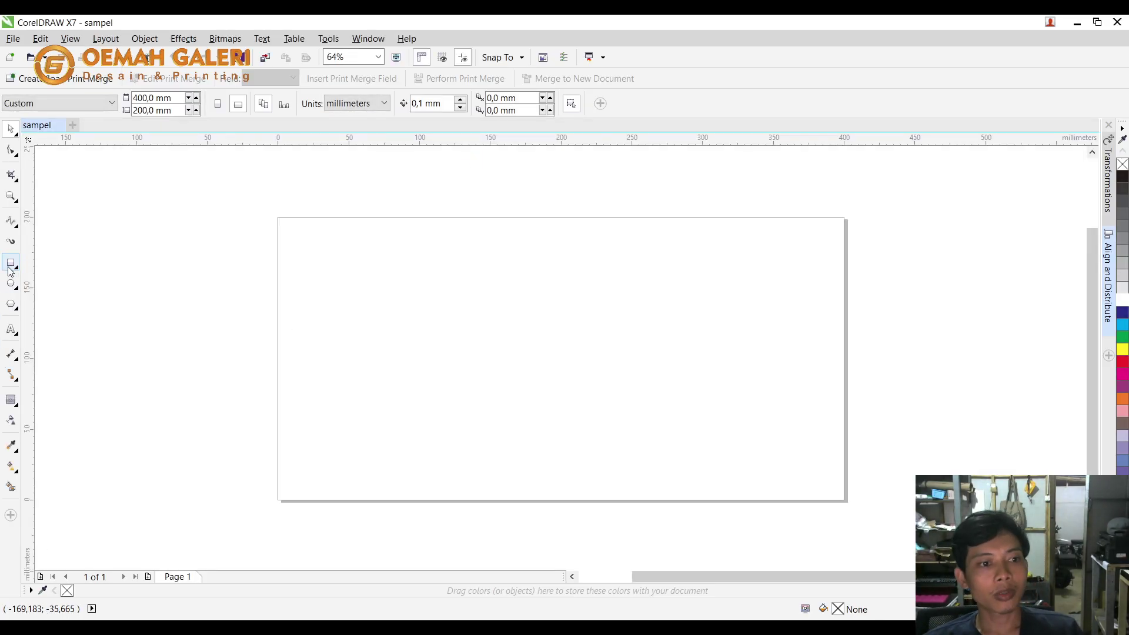
# Create artistic text on the page with the lines "PENGAJIN UMUM" and "DALAM RANGKA PERINGATAN MAULID NABI MUHAMMAD SAW 1447 H".
pyautogui.click(11, 329)
pyautogui.click(486, 311)
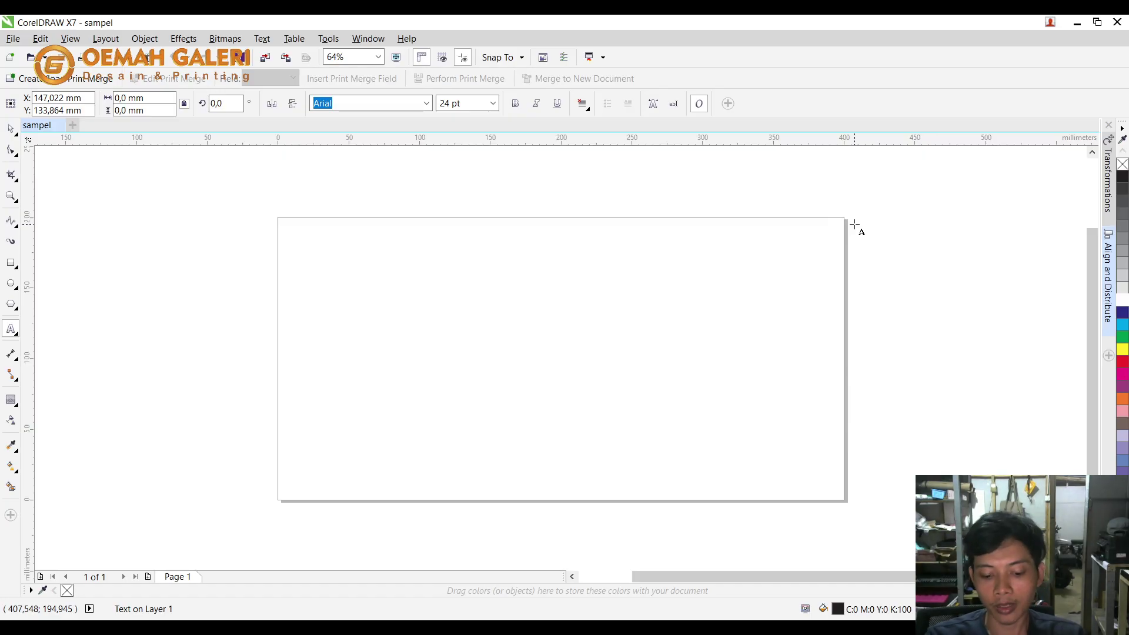
pyautogui.write('PEN')
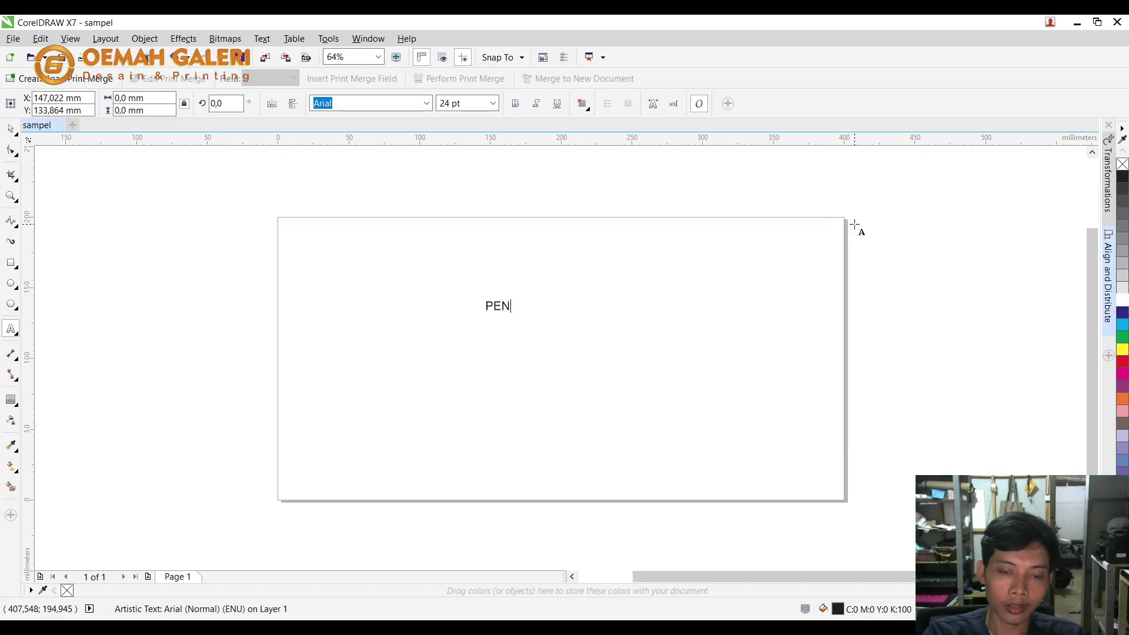
pyautogui.write('GAJIN UMUM')
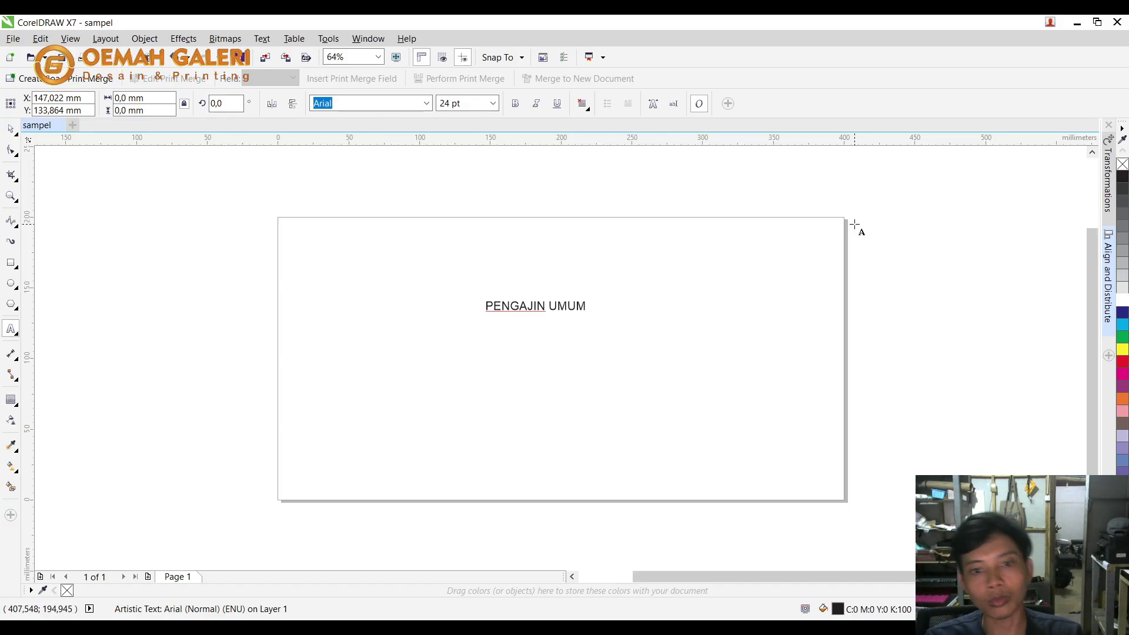
pyautogui.press('Return')
pyautogui.write('DALAM RANGKA PERINGATAN MAULID NABI MUHAMMAD SAW 144')
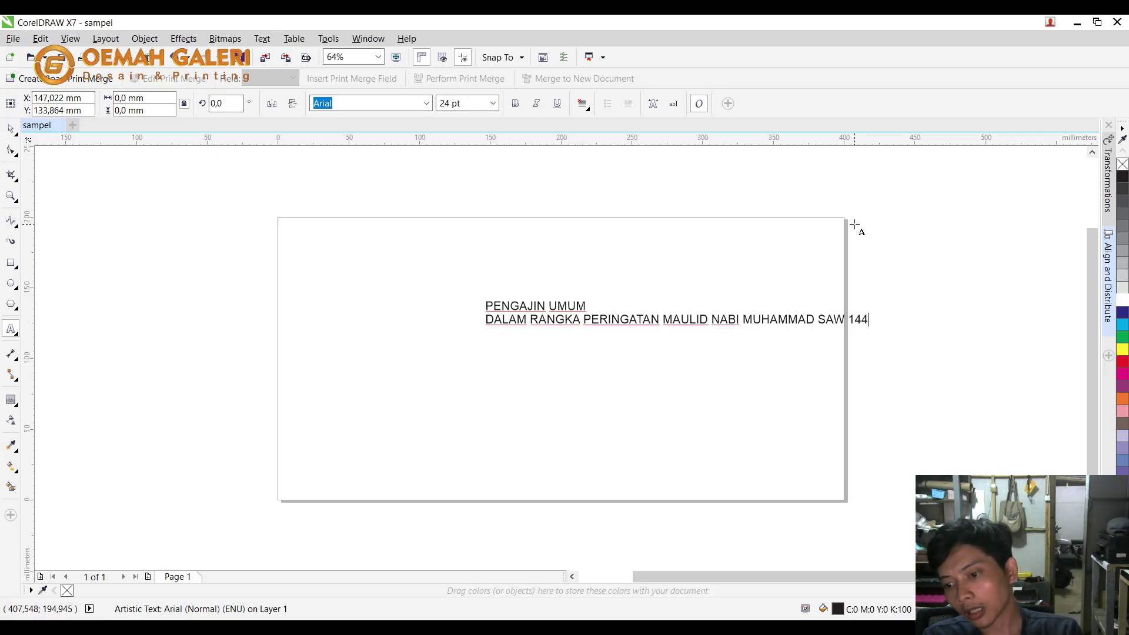
pyautogui.write('7 H ')
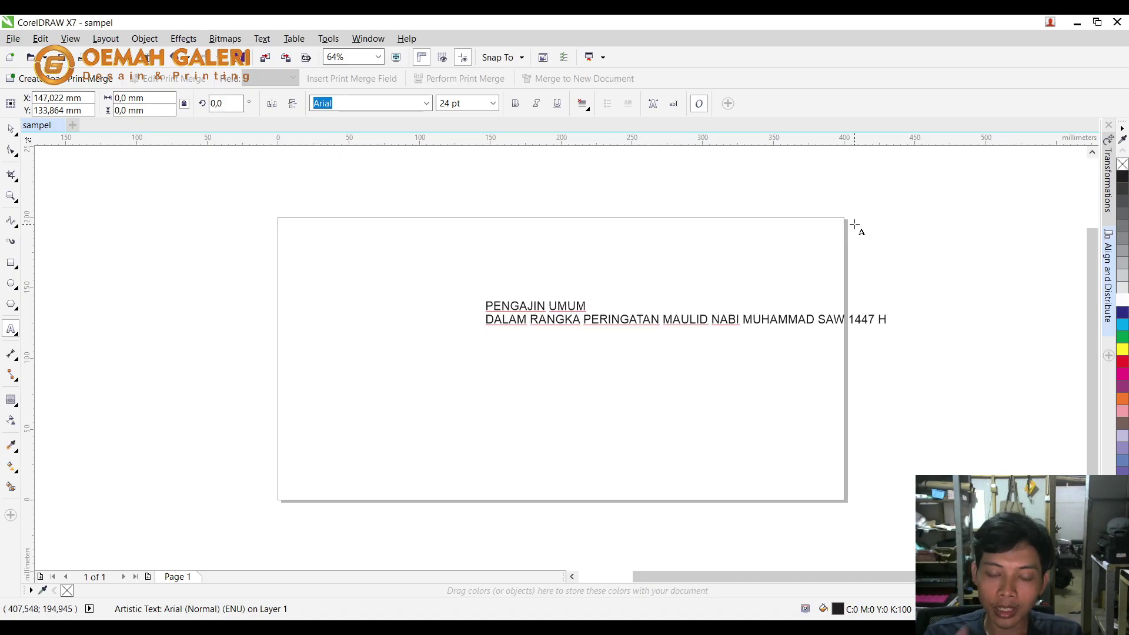
# Add the mosque name "MASJID BAITUL MUKMIN" as the third line and start a fourth line.
pyautogui.write('MASJID')
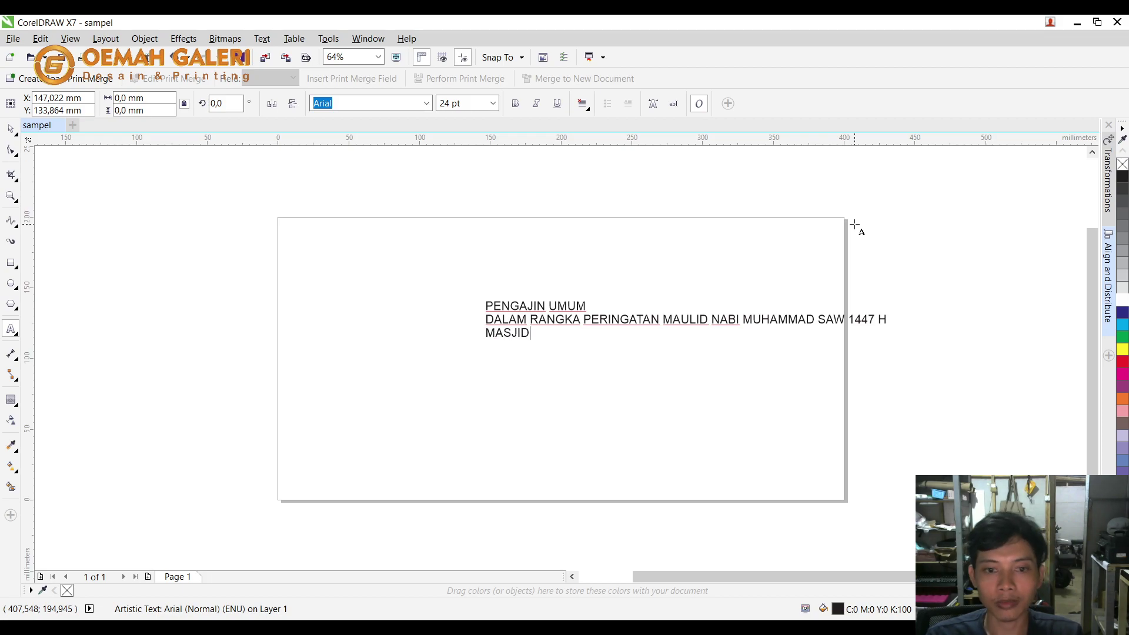
pyautogui.write(' BAITU')
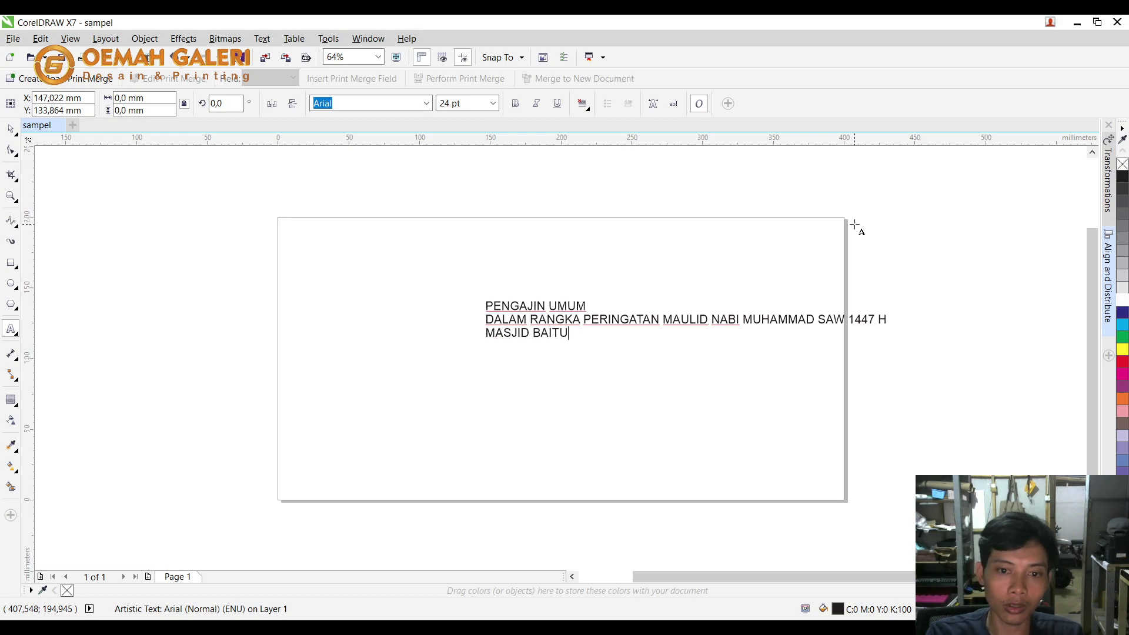
pyautogui.write('L MUKMIN')
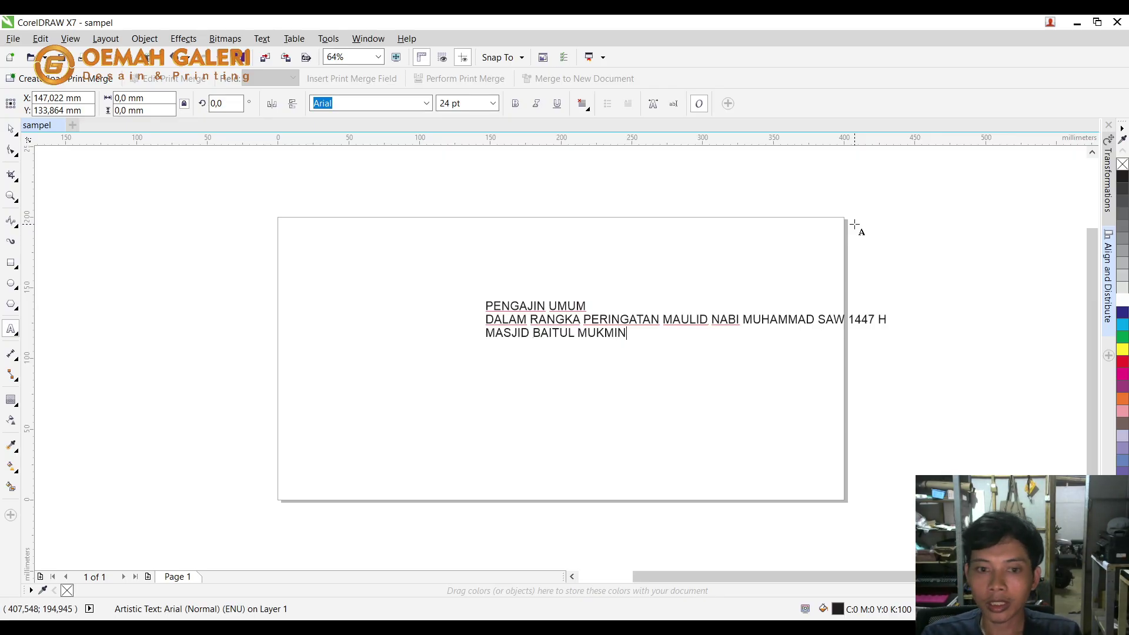
pyautogui.press('Return')
# Enter "SIRAMPOG - BREBES" as the location line below the mosque name.
pyautogui.write('SIRAMPOG')
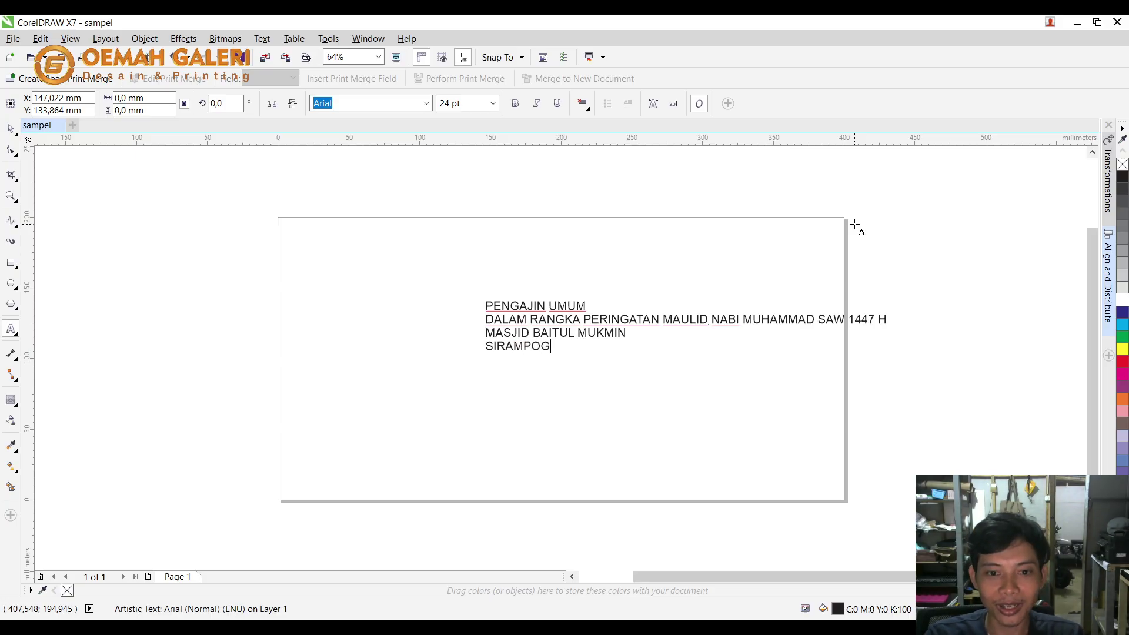
pyautogui.write(' - ')
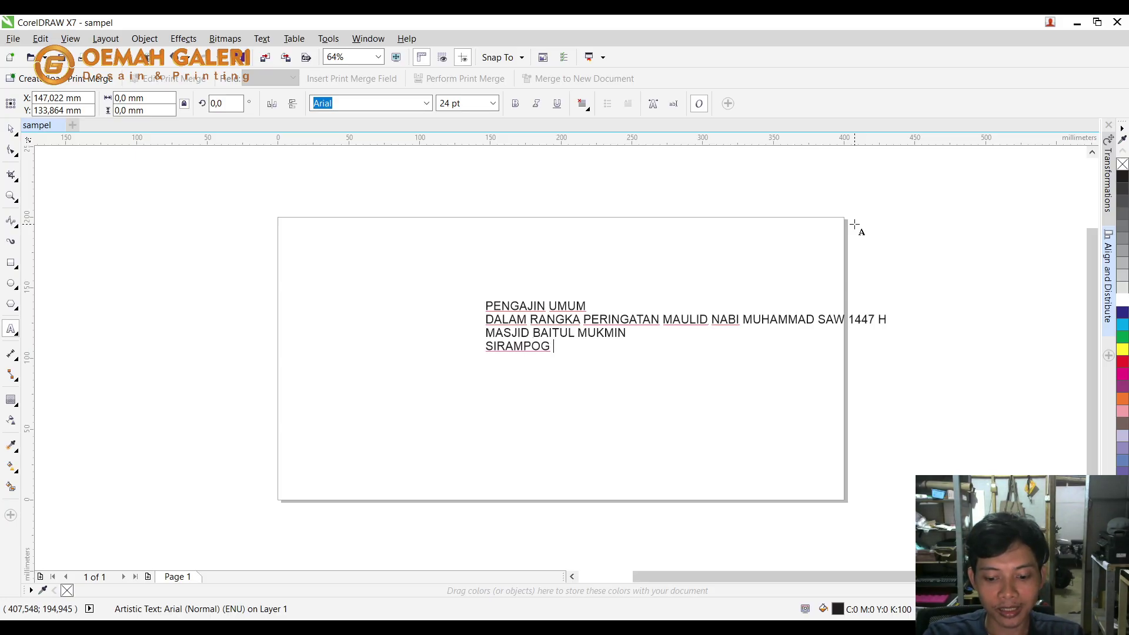
pyautogui.write('BREBES -')
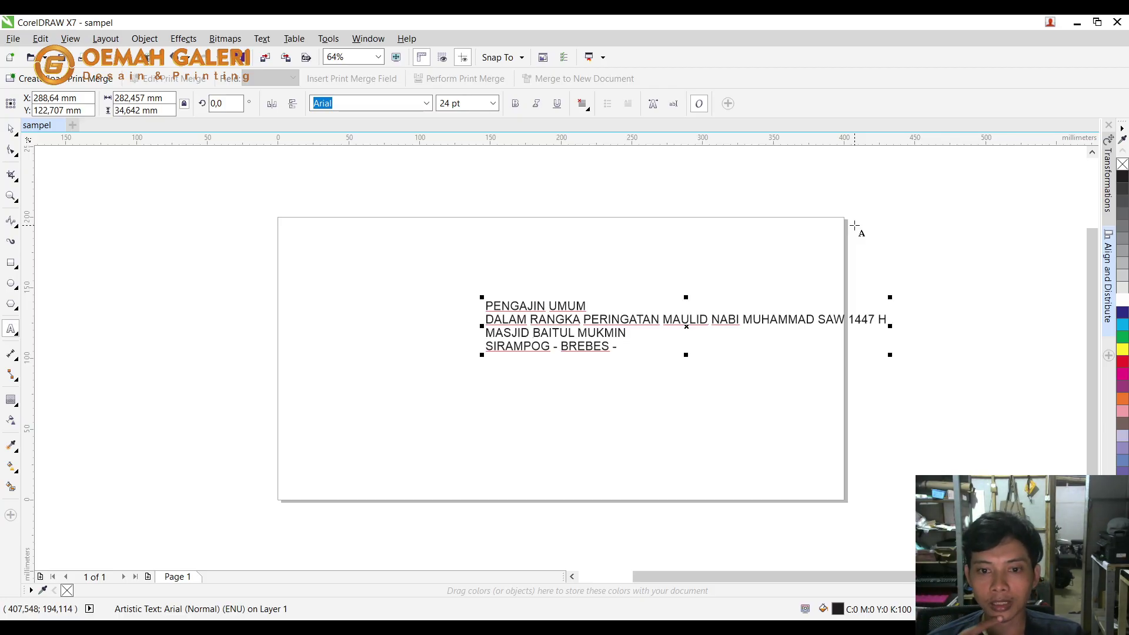
pyautogui.press('BackSpace')
pyautogui.press('BackSpace')
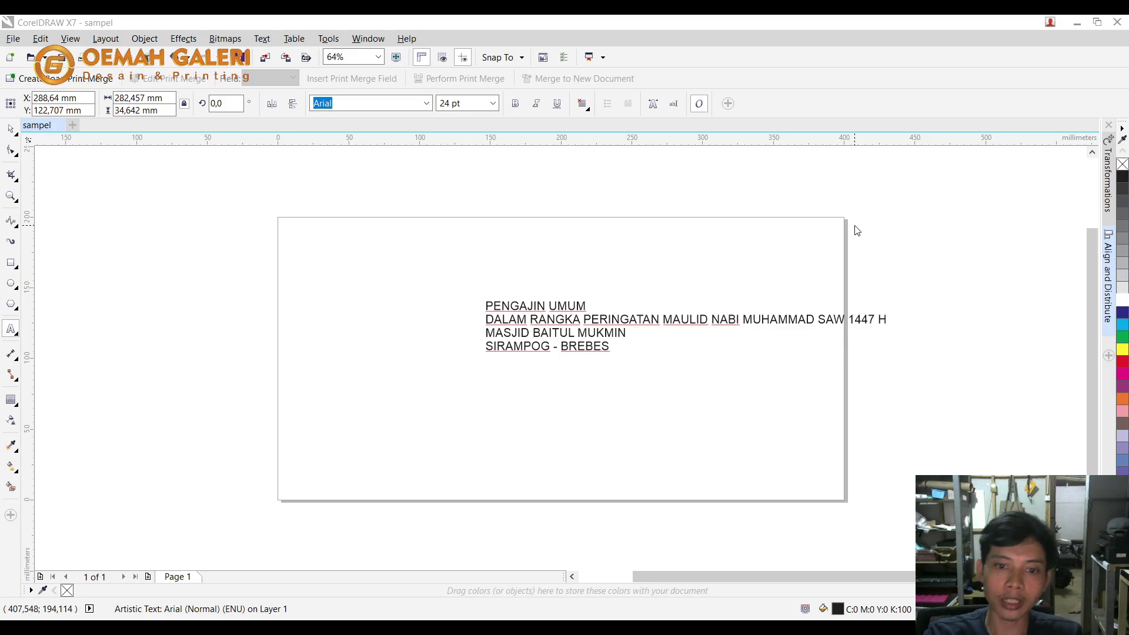
pyautogui.click(616, 470)
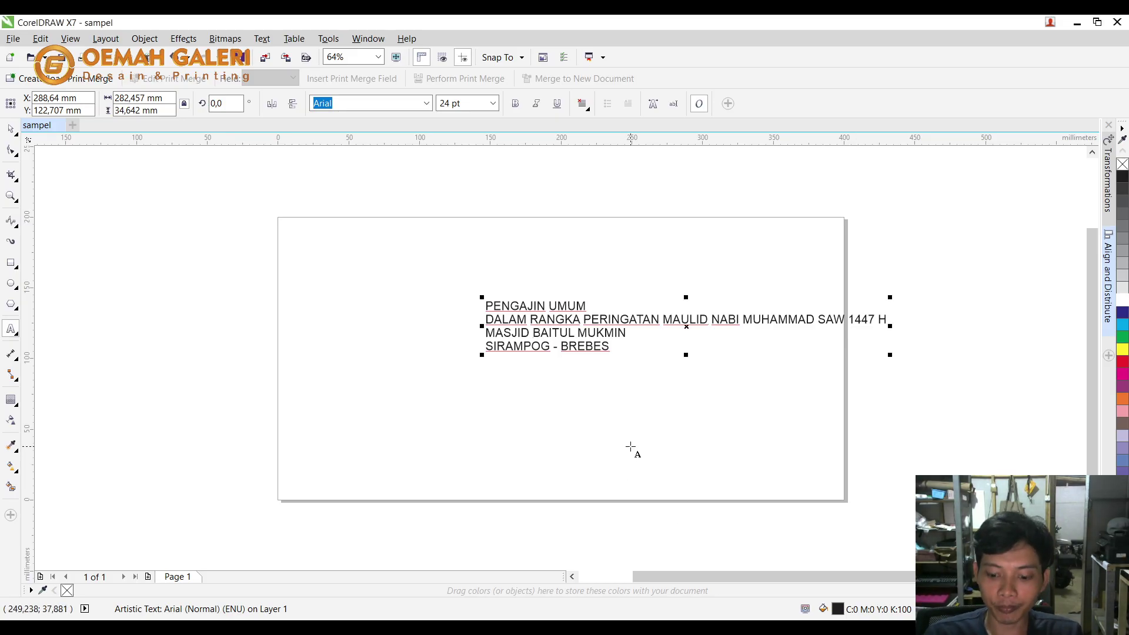
# Replace the location line below the mosque name with "KARANG PUCUNG - PURWOKERTO - BANYUMAS".
pyautogui.moveTo(614, 347); pyautogui.dragTo(485, 348)
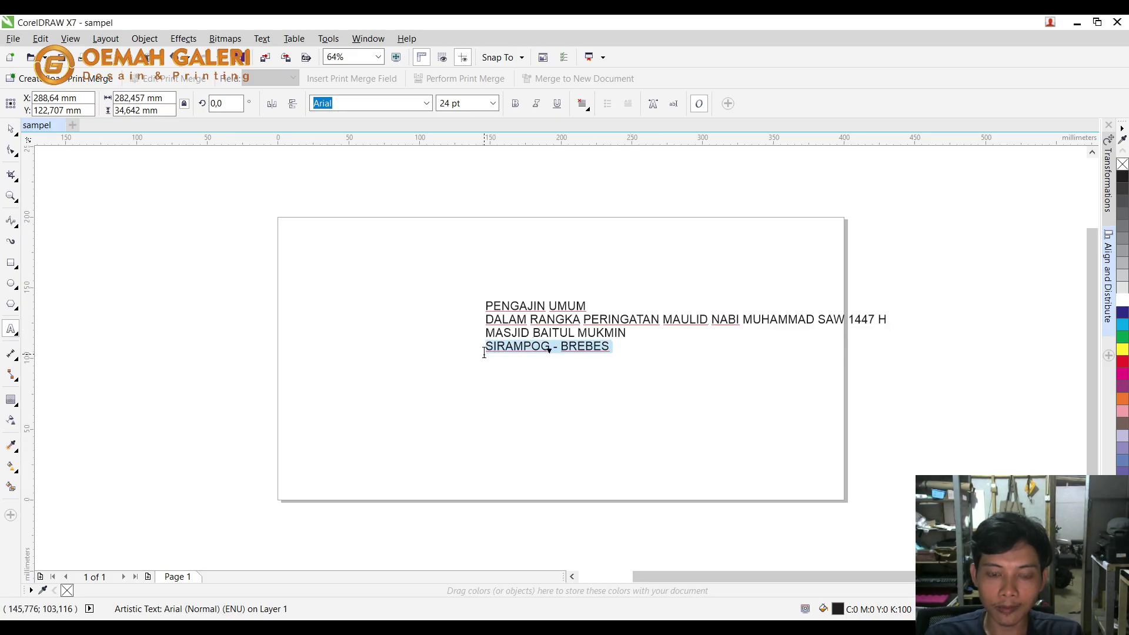
pyautogui.write('KARAN')
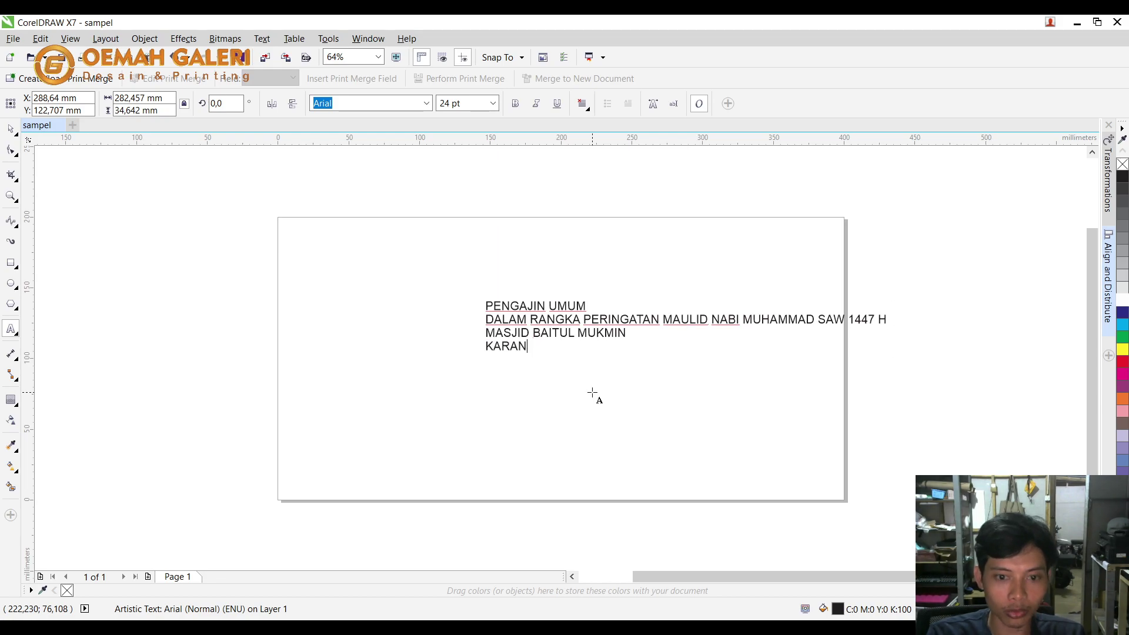
pyautogui.write('G PUC')
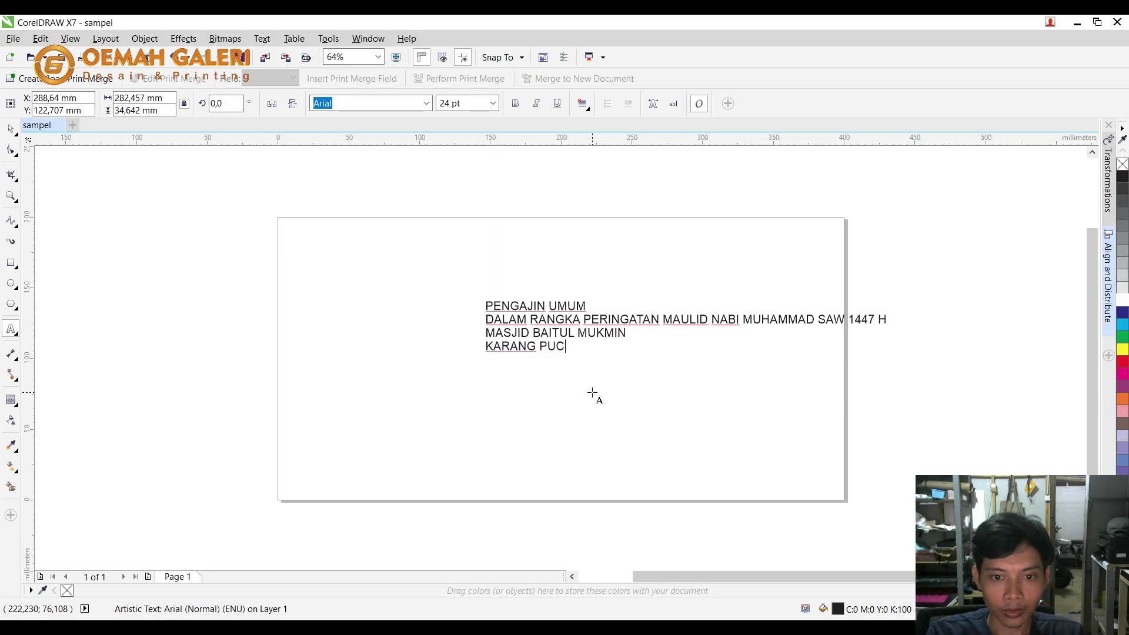
pyautogui.write('UNG-')
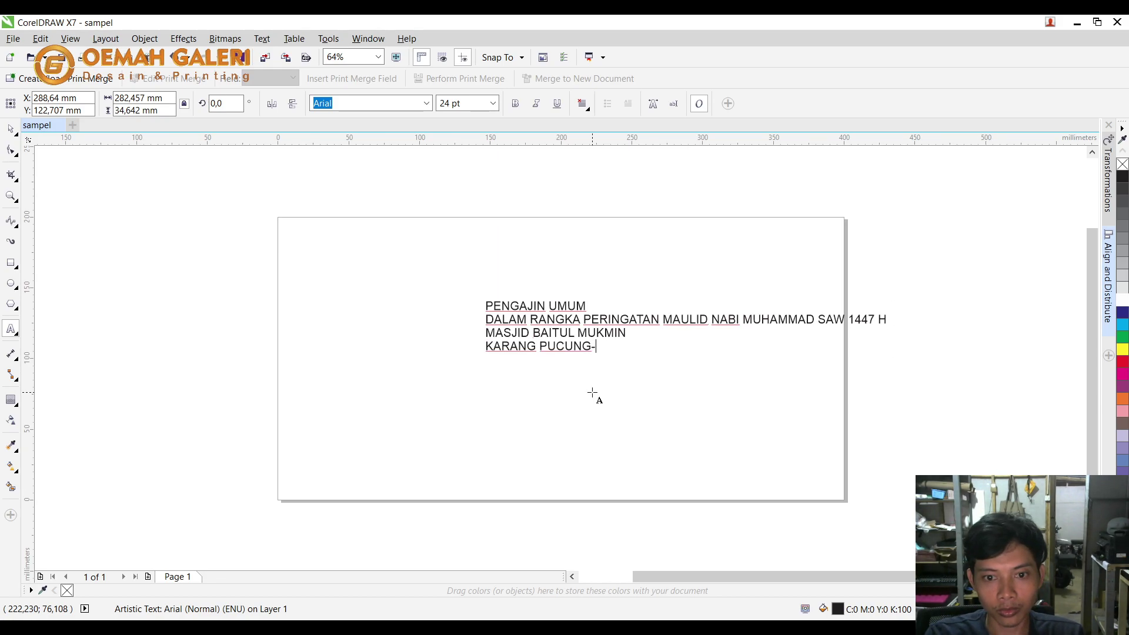
pyautogui.press('BackSpace')
pyautogui.write(' - P')
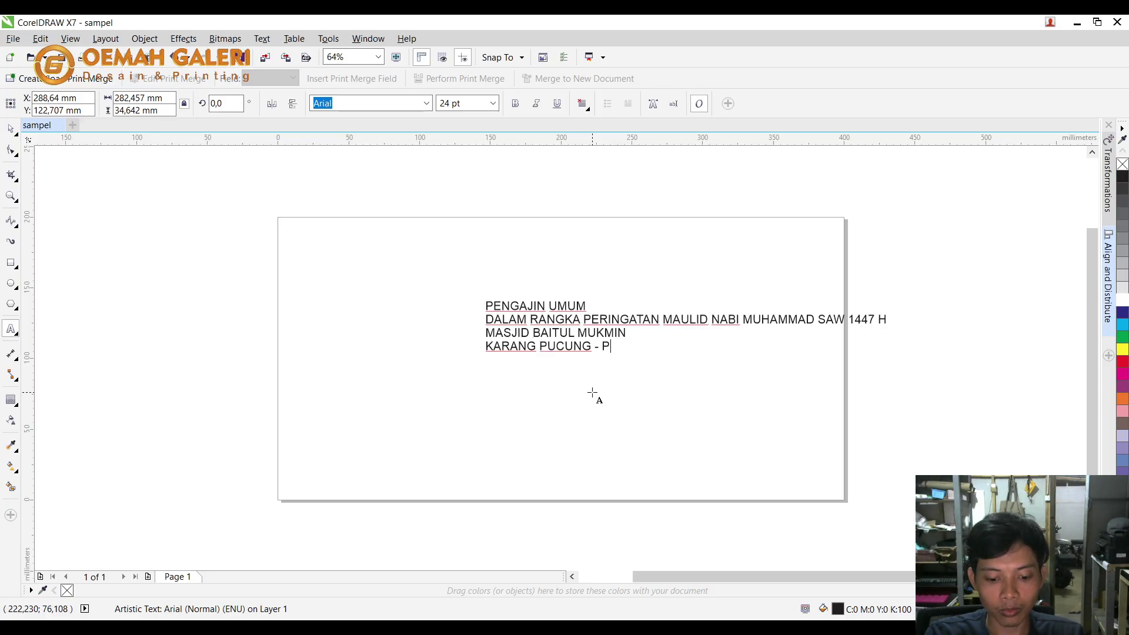
pyautogui.write('URWOKERTO ')
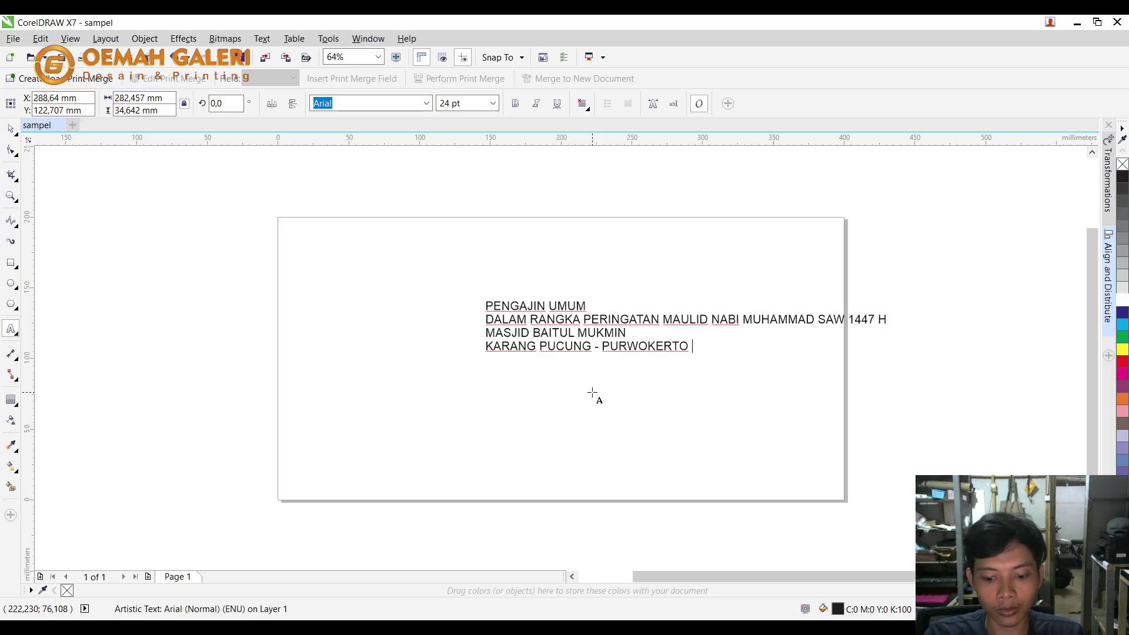
pyautogui.write('- BANYUMAS')
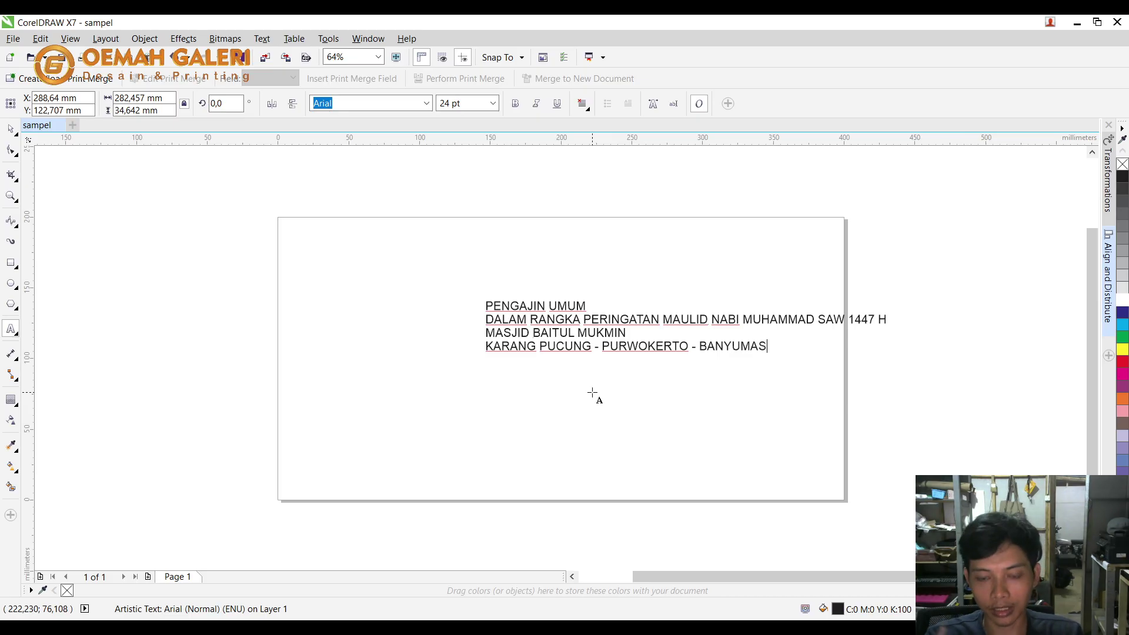
# Leave a blank line below the location and add a line reading "PEMBICARA :" followed by the speaker's title and name.
pyautogui.press('Return')
pyautogui.press('Return')
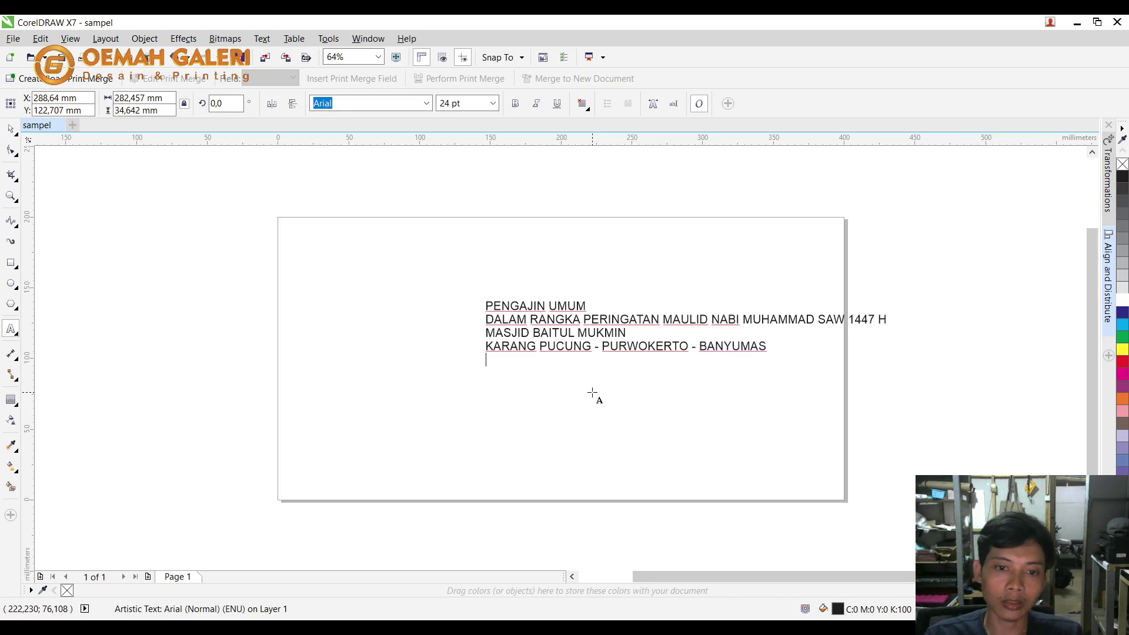
pyautogui.write('BERS')
pyautogui.press('BackSpace')
pyautogui.press('BackSpace')
pyautogui.press('BackSpace')
pyautogui.press('BackSpace')
pyautogui.write('PEMBICARA ')
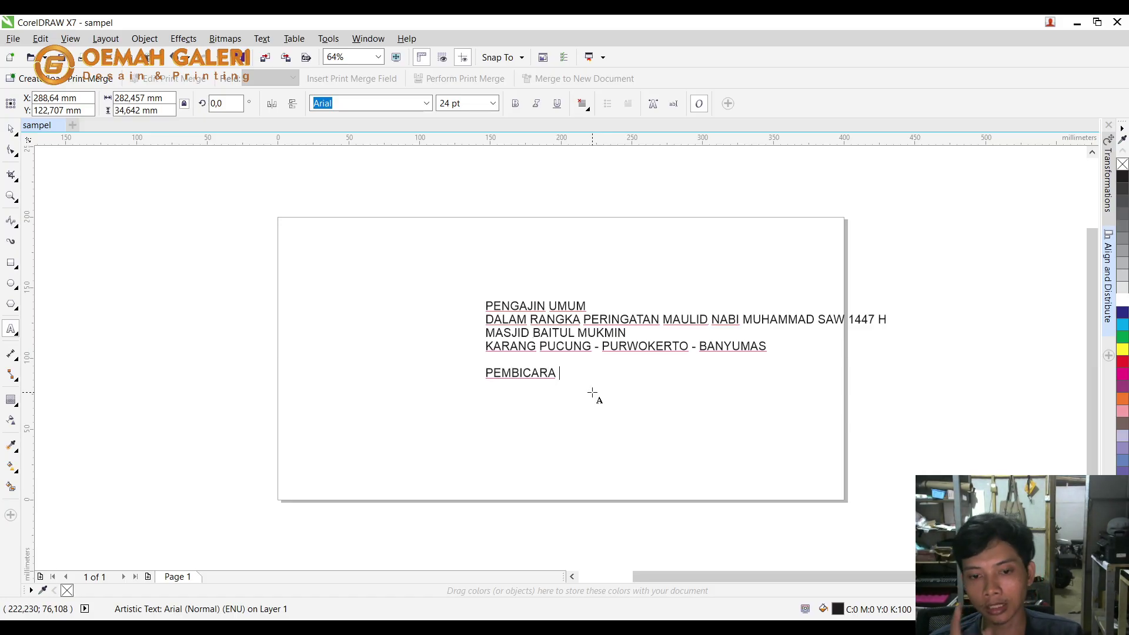
pyautogui.write(': KH. ANWA')
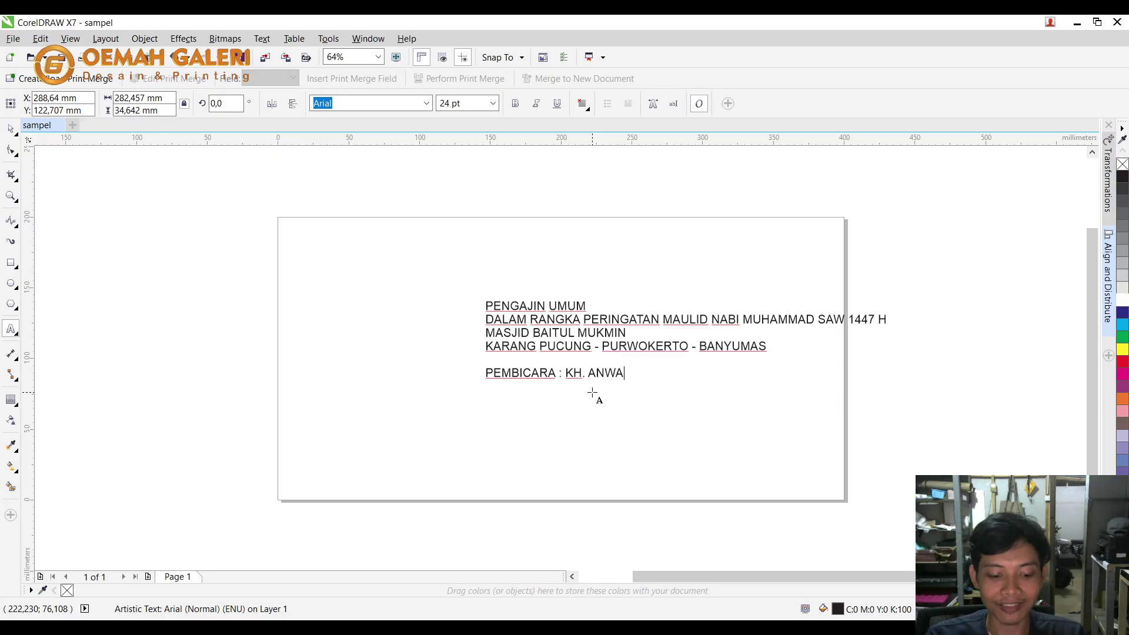
pyautogui.write('R ZAHID')
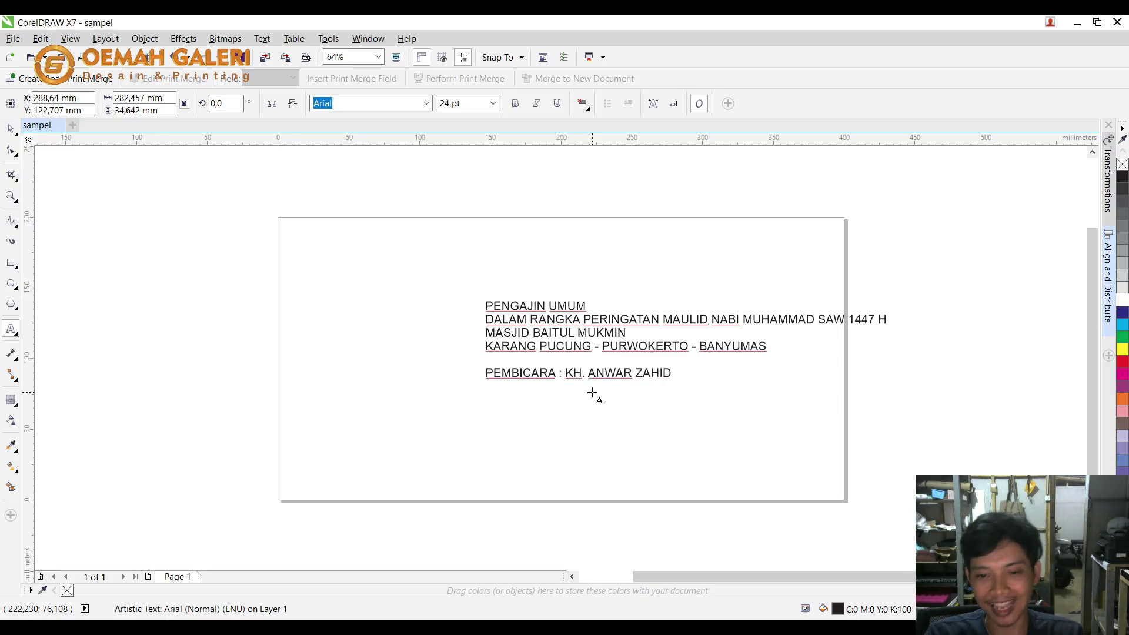
pyautogui.press('Escape')
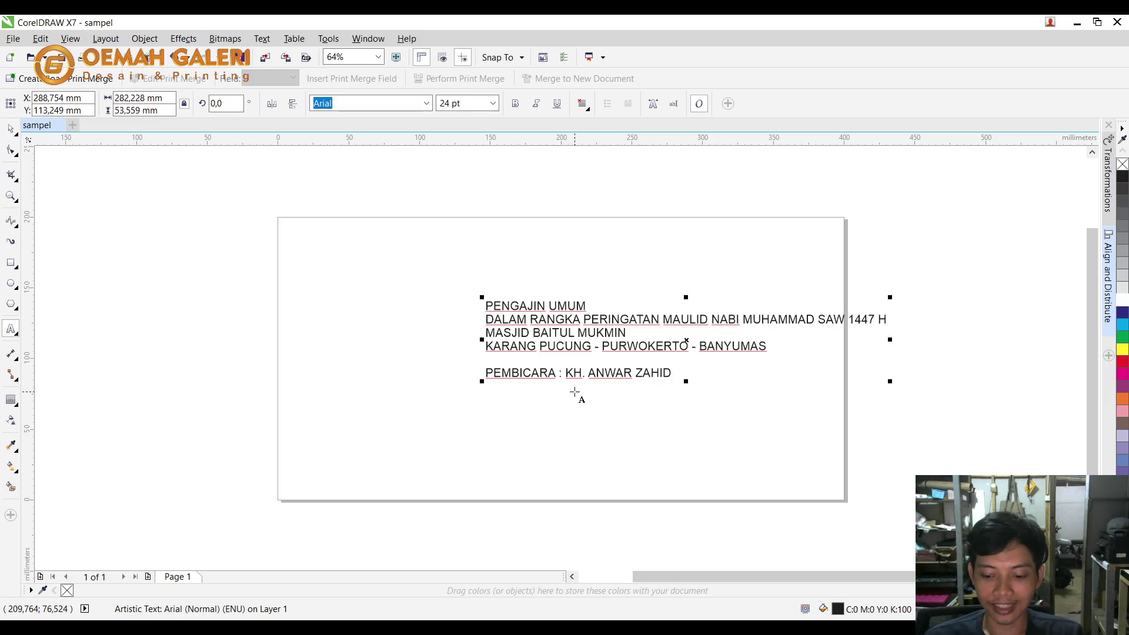
# Center-align all lines of the text block and center the block on the page.
pyautogui.hotkey('ctrl', 'a')
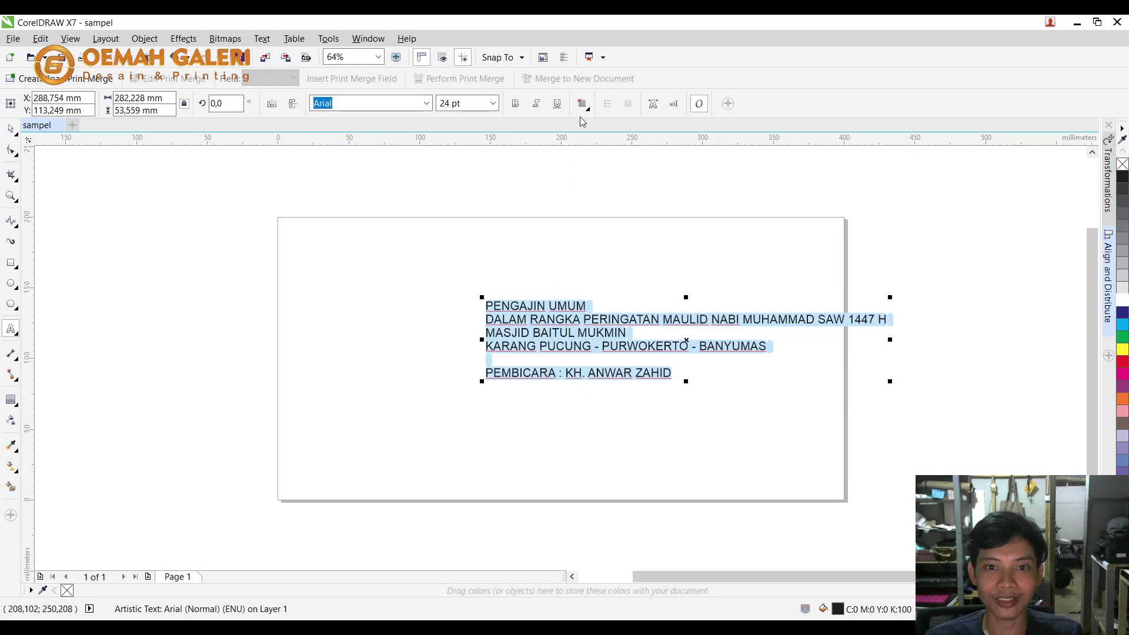
pyautogui.hotkey('ctrl', 'e')
pyautogui.click(11, 129)
pyautogui.press('p')
# Add a blank line after the speaker line, followed by "DAN HADROH ASY SYIBLI".
pyautogui.doubleClick(653, 388)
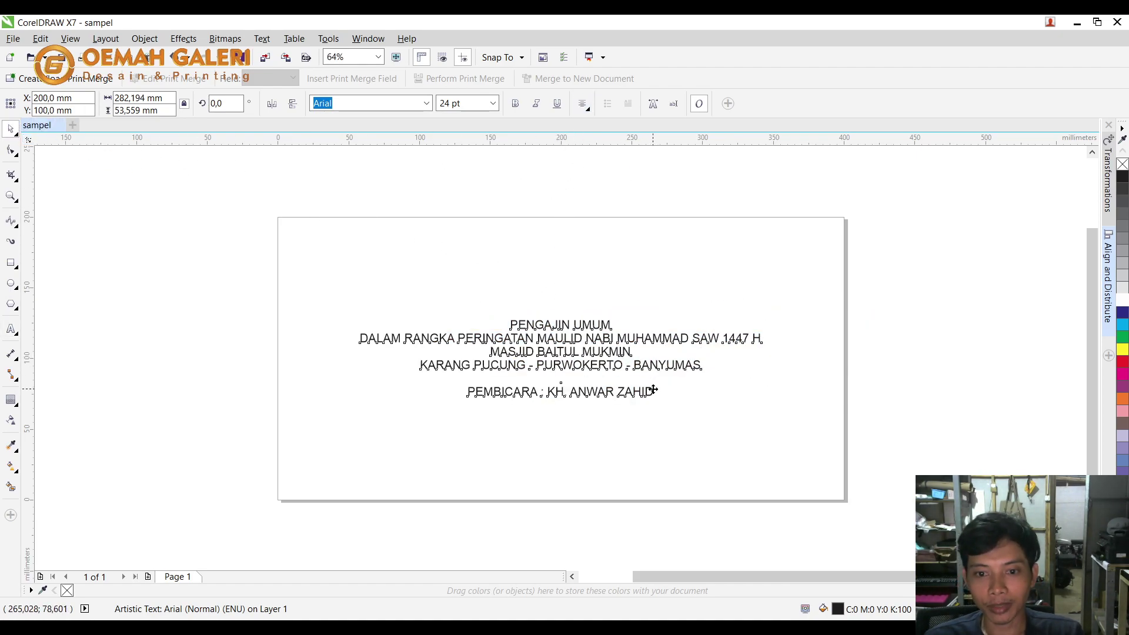
pyautogui.press('Return')
pyautogui.press('Return')
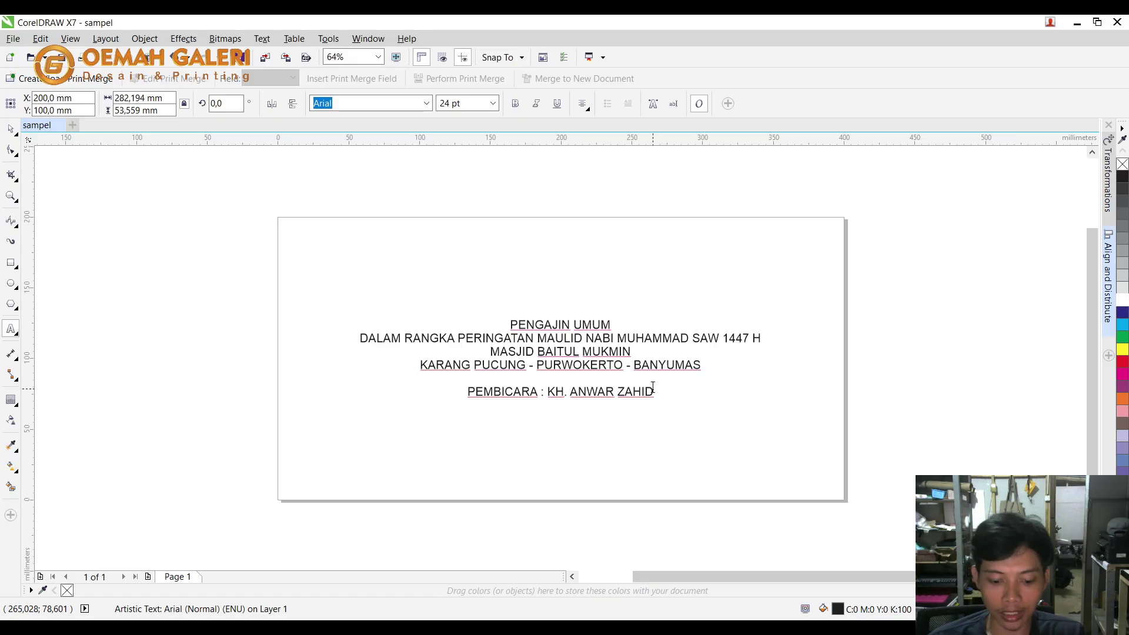
pyautogui.write('DAN HADROH')
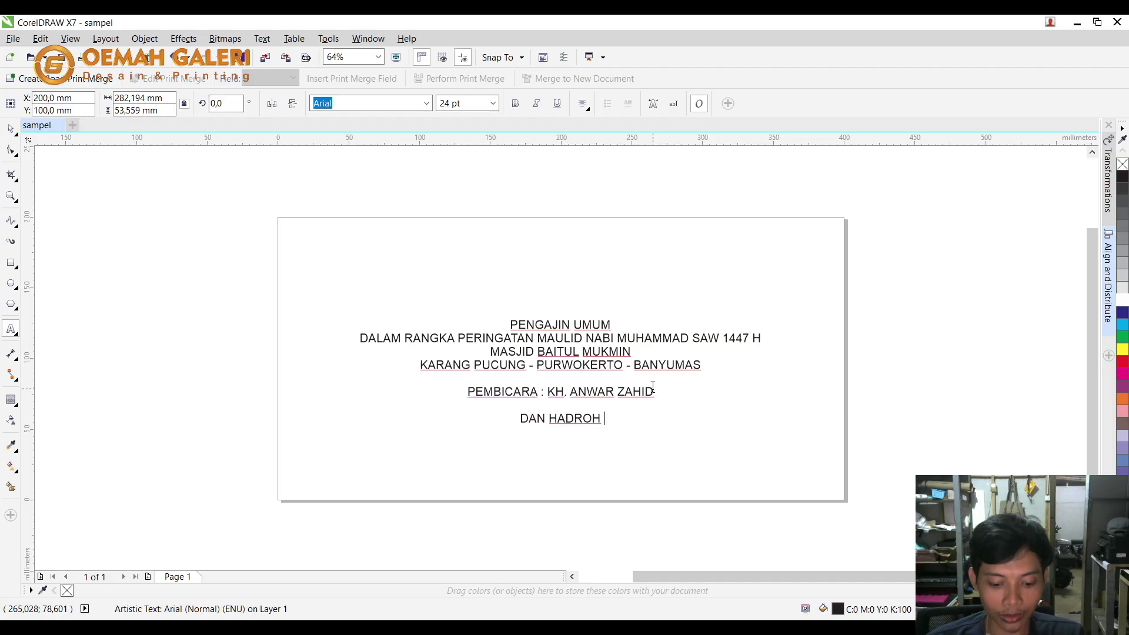
pyautogui.write('ASY SYIBLI')
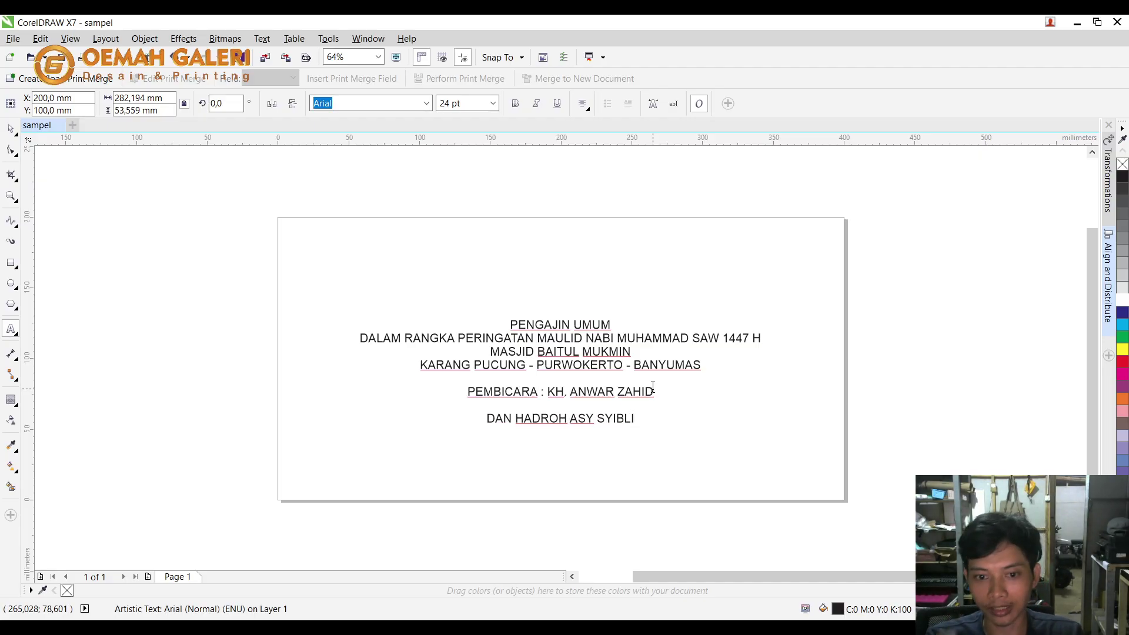
# Break the text block into separate lines and place a copy of "DAN HADROH ASY SYIBLI" near the page's bottom edge.
pyautogui.hotkey('ctrl', 'space')
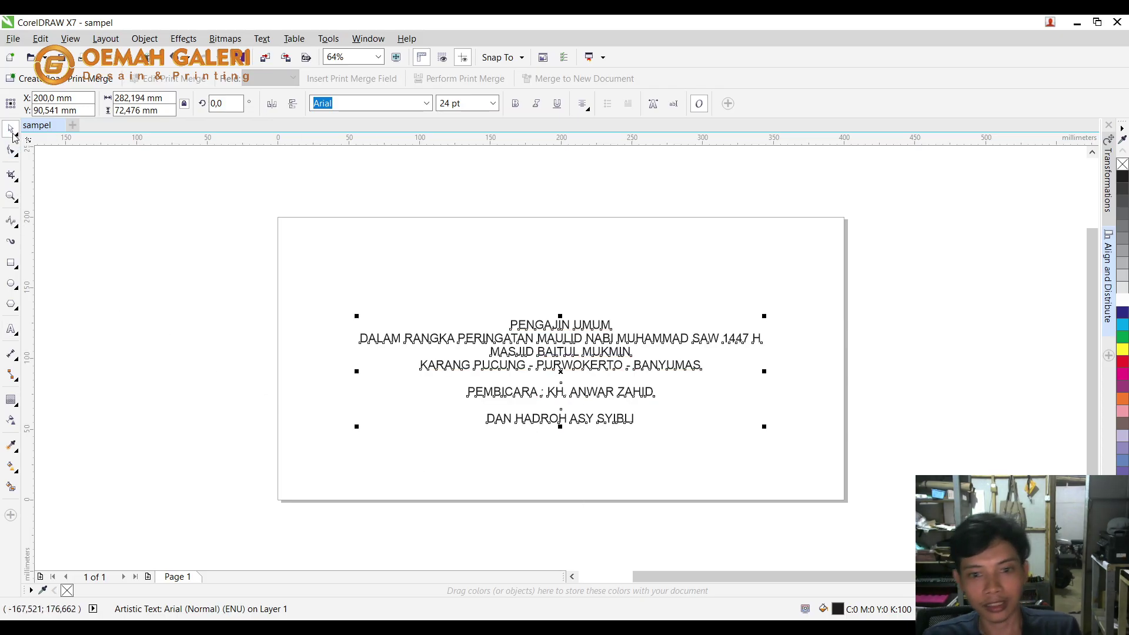
pyautogui.click(942, 231)
pyautogui.click(617, 417)
pyautogui.moveTo(617, 419); pyautogui.dragTo(615, 469)
# Replace the lowest text line's content with "PURWOEKRTO, 32 SEPTEMBER 2025".
pyautogui.doubleClick(615, 468)
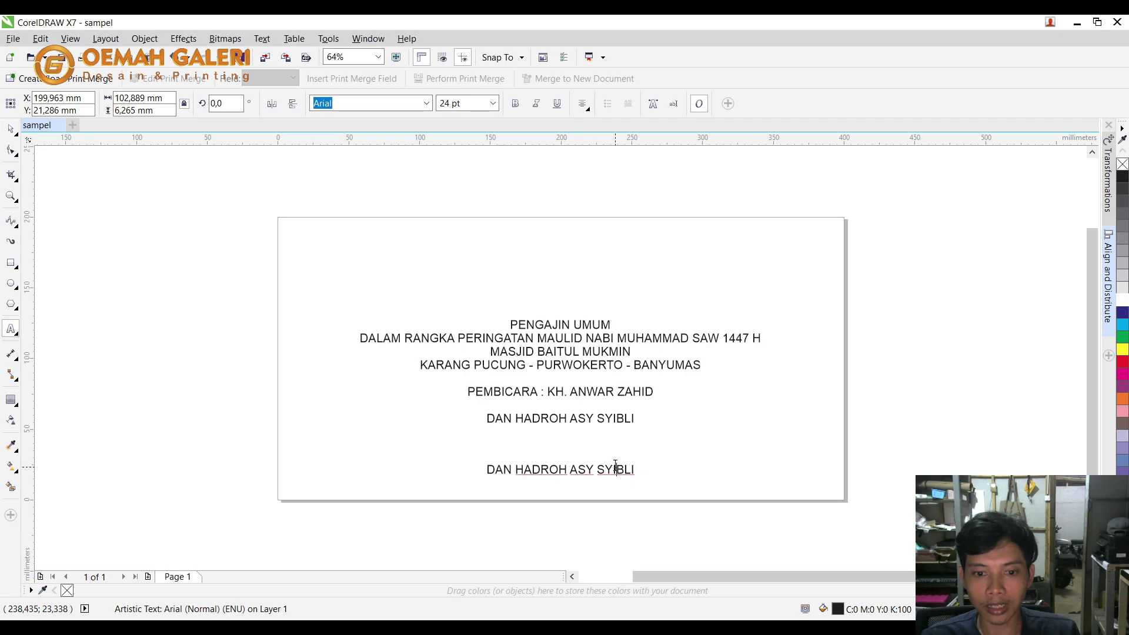
pyautogui.hotkey('ctrl', 'a')
pyautogui.write('32')
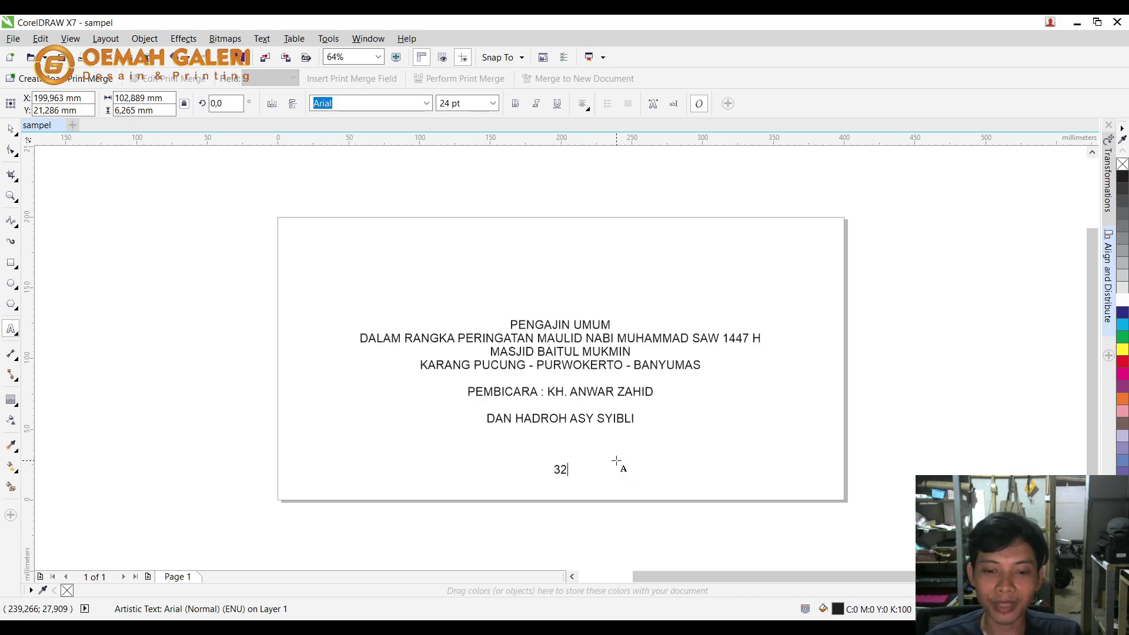
pyautogui.press('BackSpace')
pyautogui.press('BackSpace')
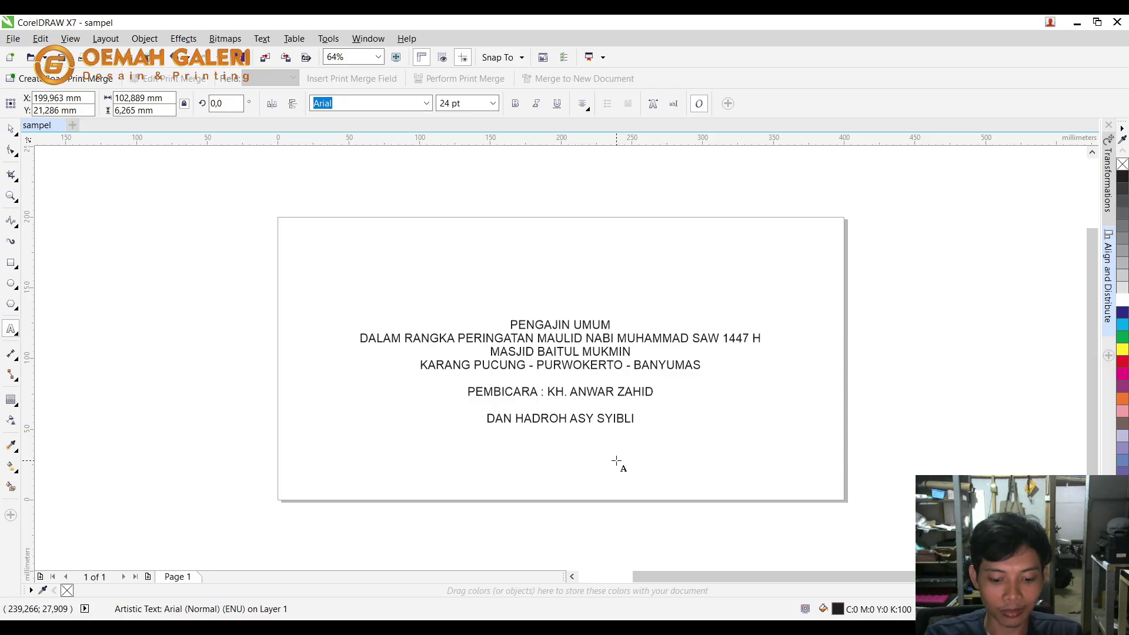
pyautogui.write('PURWO')
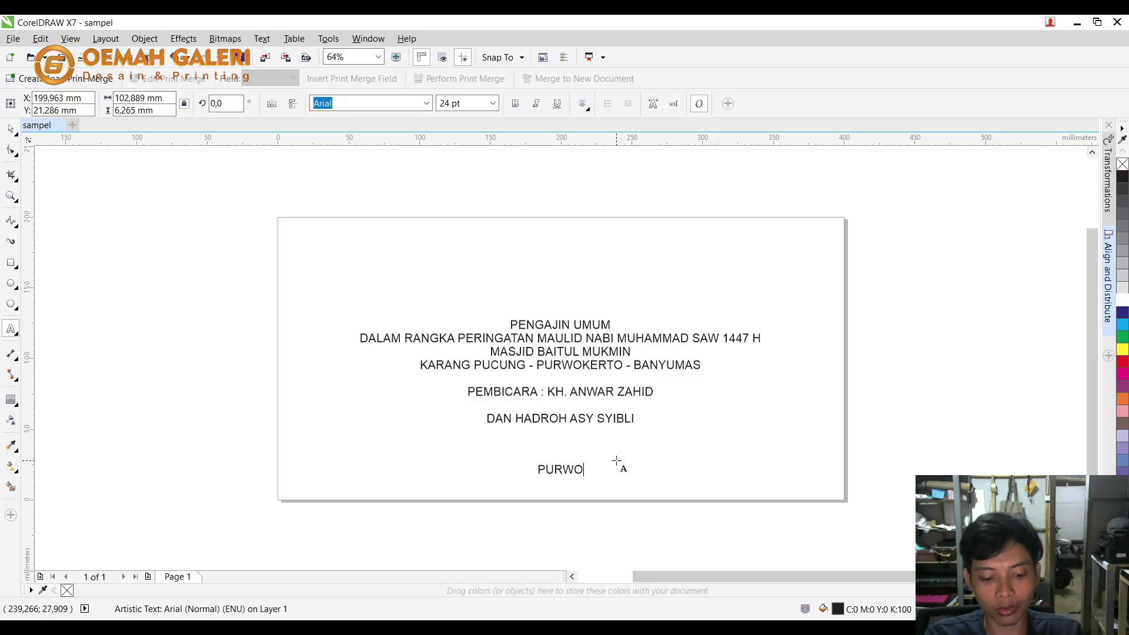
pyautogui.write('EKRTO, 32')
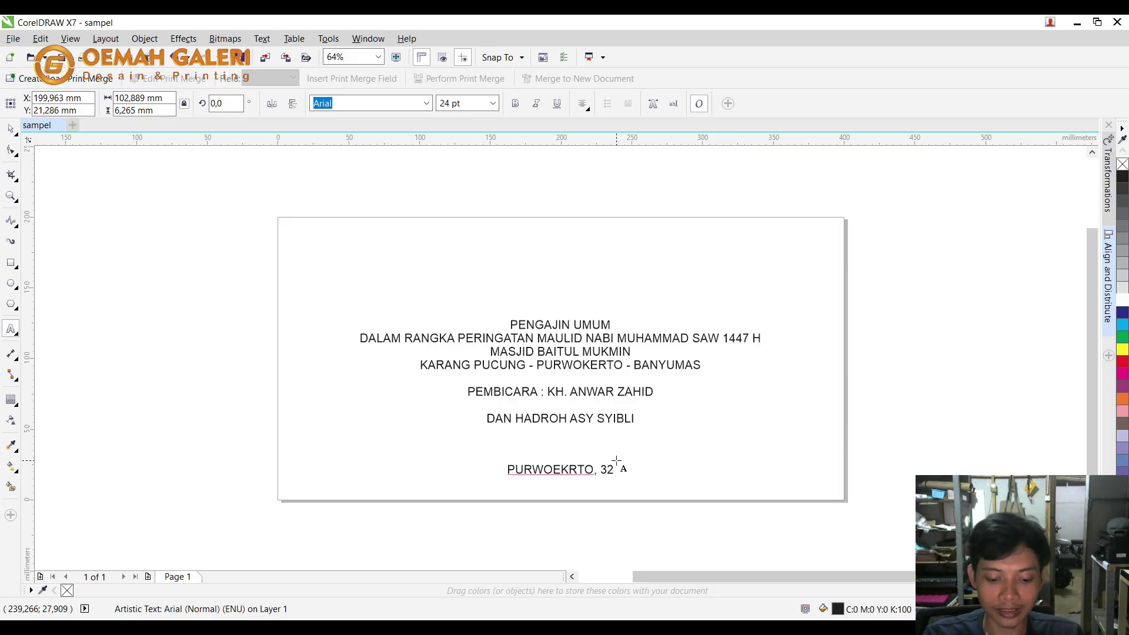
pyautogui.write(' SEP')
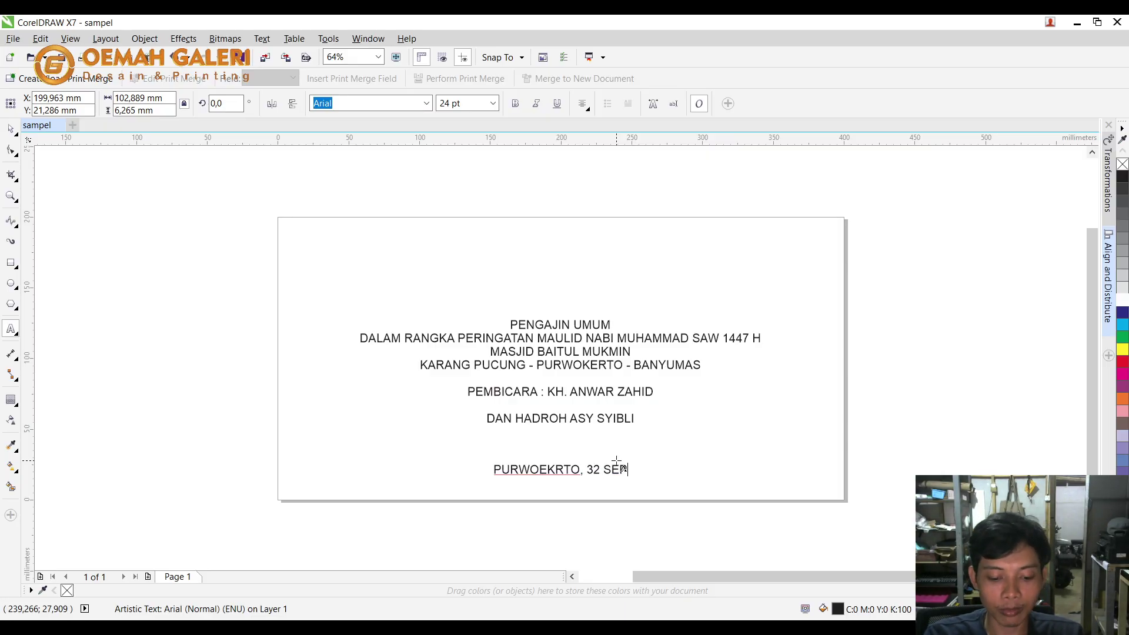
pyautogui.write('TEMBER 2025')
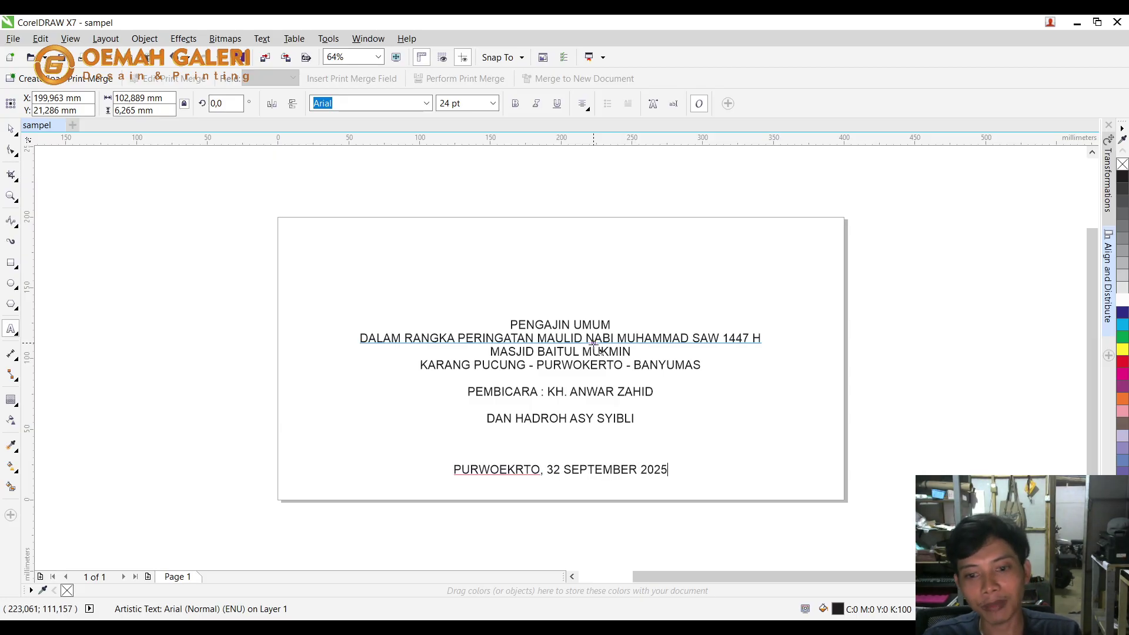
pyautogui.press('Escape')
pyautogui.click(10, 128)
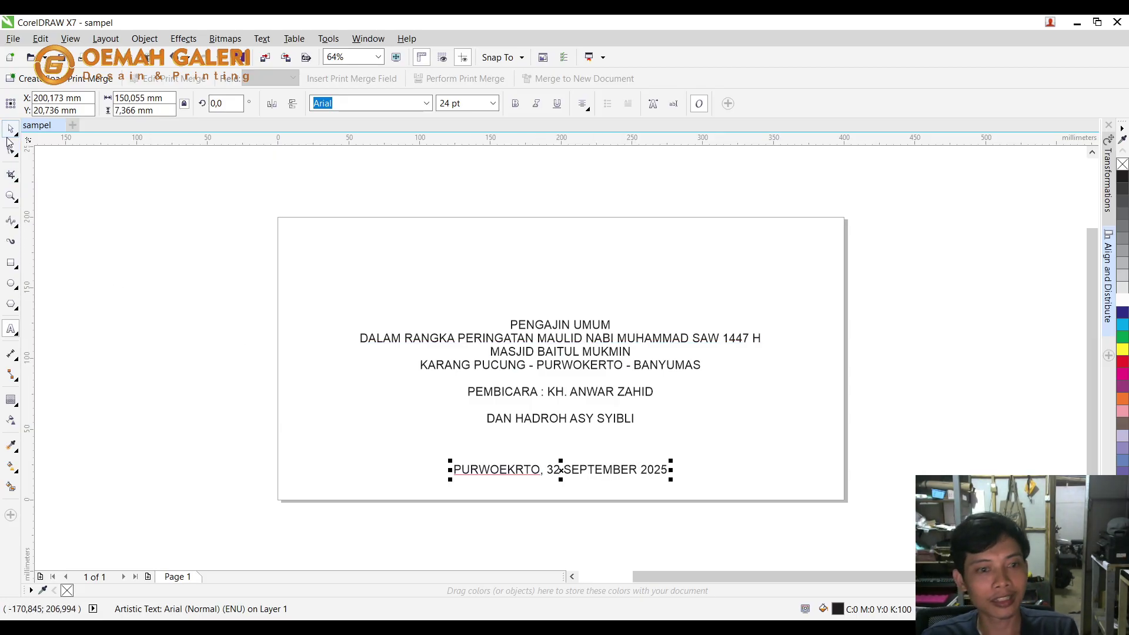
# Space out the text by moving the date and the two speaker and hadroh lines lower and the four heading lines higher.
pyautogui.click(652, 489)
pyautogui.moveTo(630, 469); pyautogui.dragTo(631, 475)
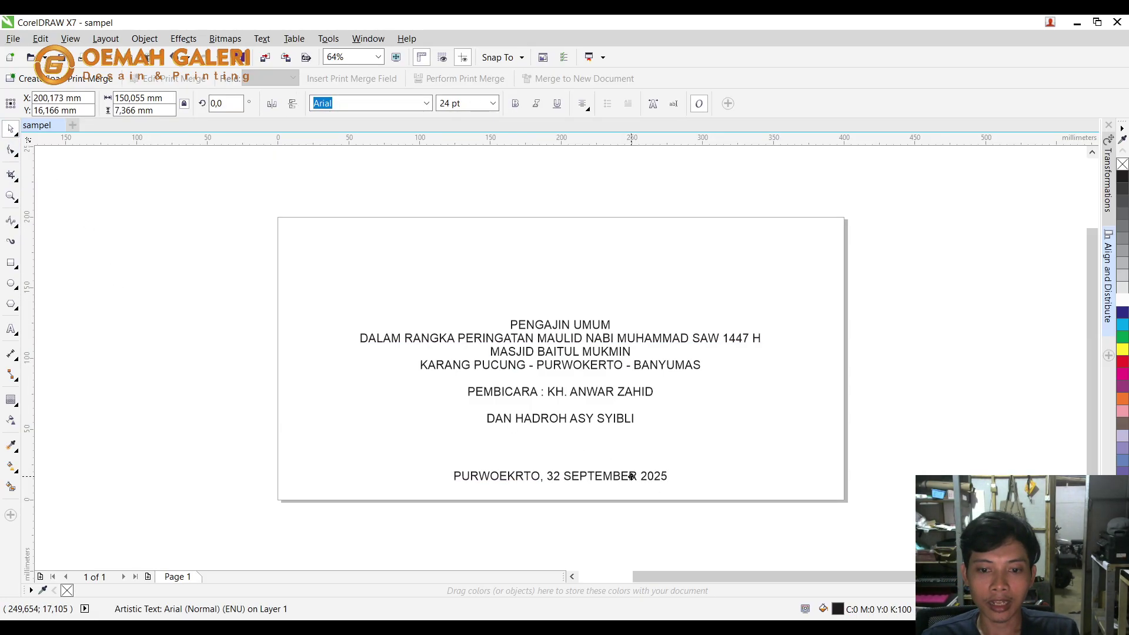
pyautogui.moveTo(955, 508); pyautogui.dragTo(322, 263)
pyautogui.moveTo(927, 261); pyautogui.dragTo(316, 432)
pyautogui.moveTo(196, 290); pyautogui.dragTo(856, 406)
pyautogui.moveTo(759, 352); pyautogui.dragTo(759, 325)
pyautogui.moveTo(648, 365); pyautogui.dragTo(633, 398)
pyautogui.moveTo(921, 356); pyautogui.dragTo(214, 275)
pyautogui.click(534, 309)
pyautogui.moveTo(933, 369); pyautogui.dragTo(312, 242)
pyautogui.moveTo(584, 295); pyautogui.dragTo(584, 276)
pyautogui.click(951, 254)
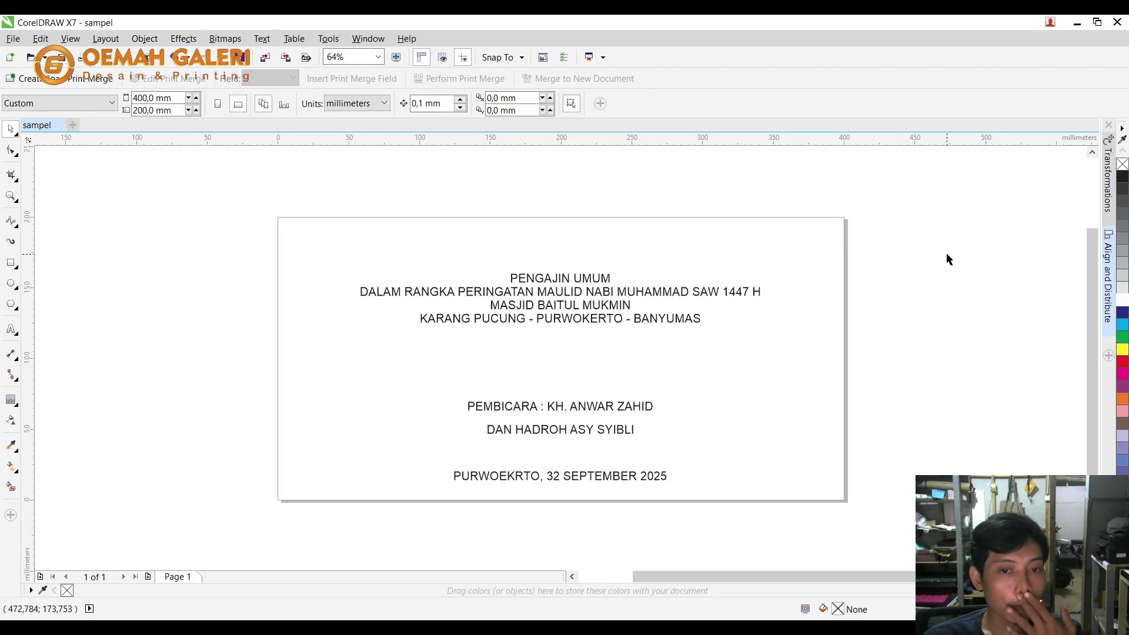
# Add two page-sized 400 × 200 mm rectangles framing the banner.
pyautogui.doubleClick(8, 266)
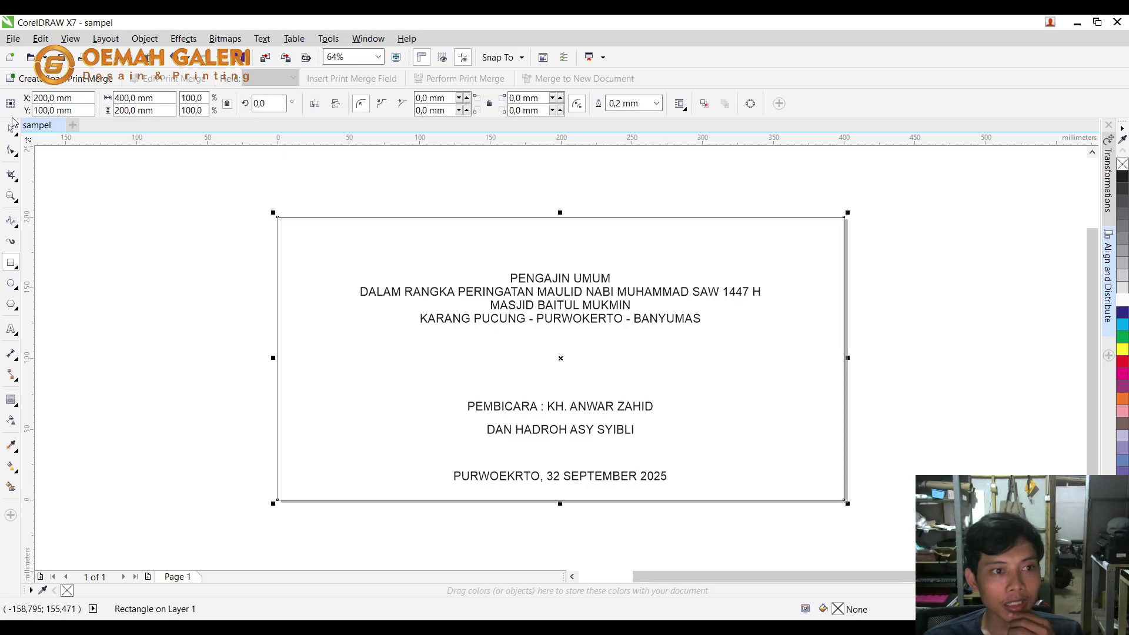
pyautogui.click(60, 239)
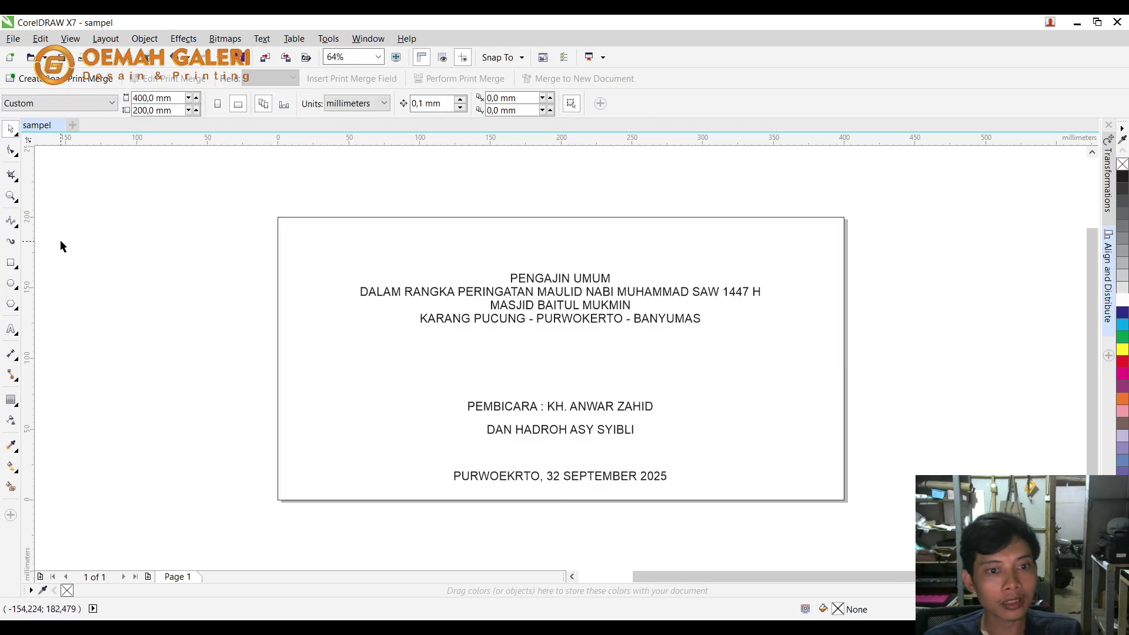
pyautogui.doubleClick(8, 269)
pyautogui.moveTo(325, 213)
pyautogui.mouseDown()
pyautogui.moveTo(370, 231)
pyautogui.moveTo(489, 239)
pyautogui.moveTo(509, 230)
pyautogui.mouseUp()
pyautogui.press('Delete')
pyautogui.click(9, 130)
pyautogui.hotkey('ctrl', 'z')
pyautogui.click(948, 190)
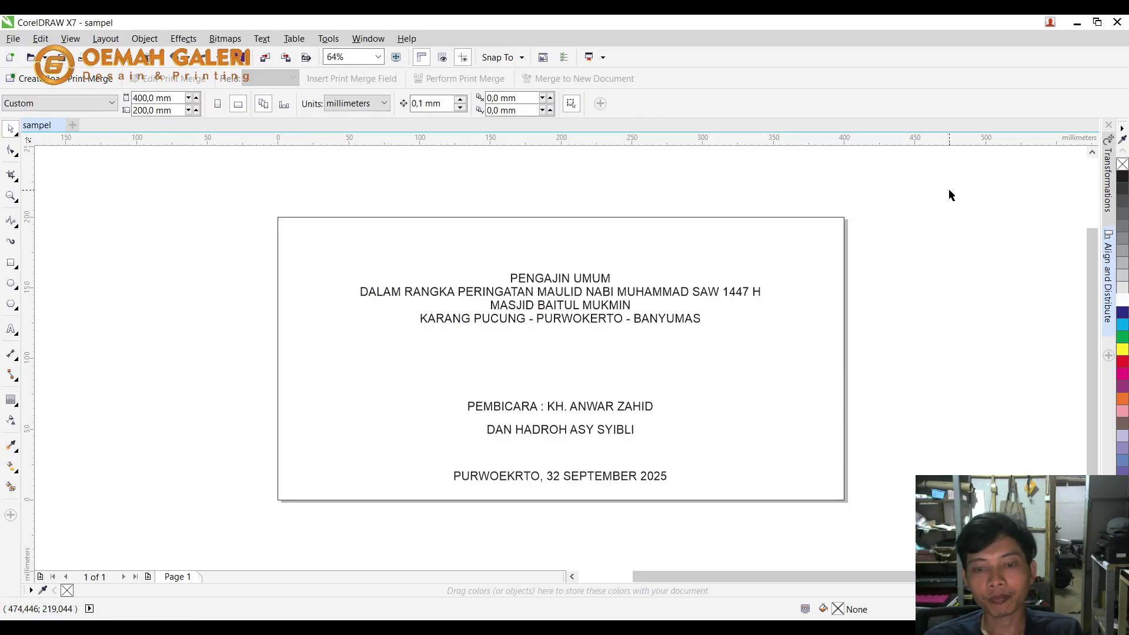
# Move the four heading lines down together by about 23 mm, keeping them above the speaker line.
pyautogui.click(663, 294)
pyautogui.moveTo(947, 348); pyautogui.dragTo(348, 250)
pyautogui.moveTo(581, 294); pyautogui.dragTo(580, 326)
pyautogui.click(945, 280)
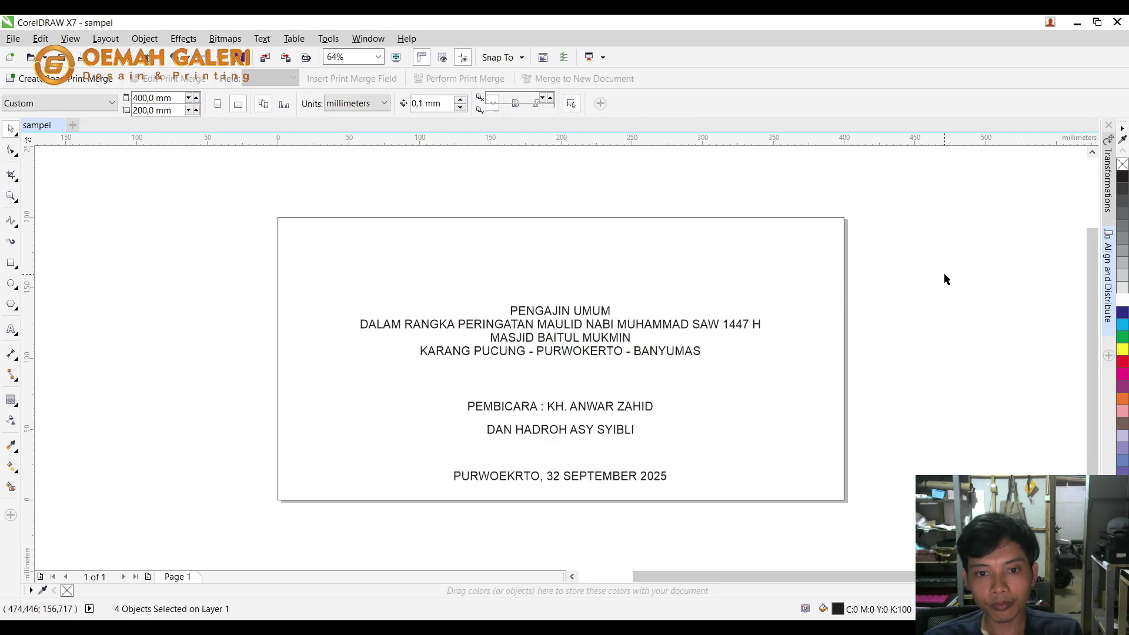
# Shrink one of the page-sized rectangles to about 103 × 53 mm in the page's upper-left corner.
pyautogui.click(591, 268)
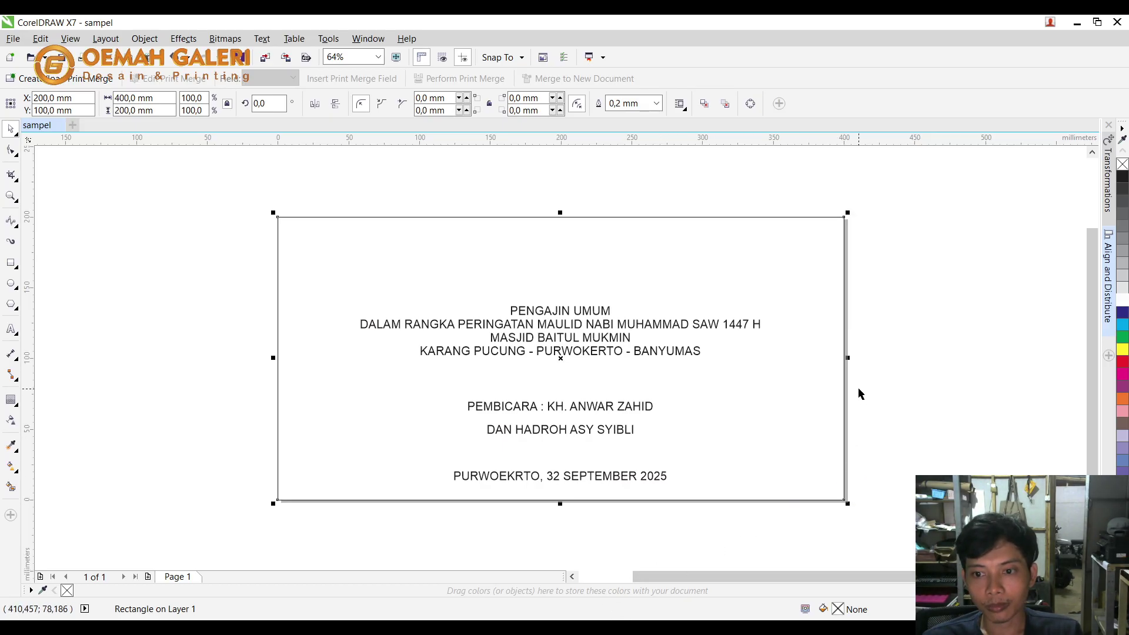
pyautogui.moveTo(847, 357); pyautogui.dragTo(499, 297)
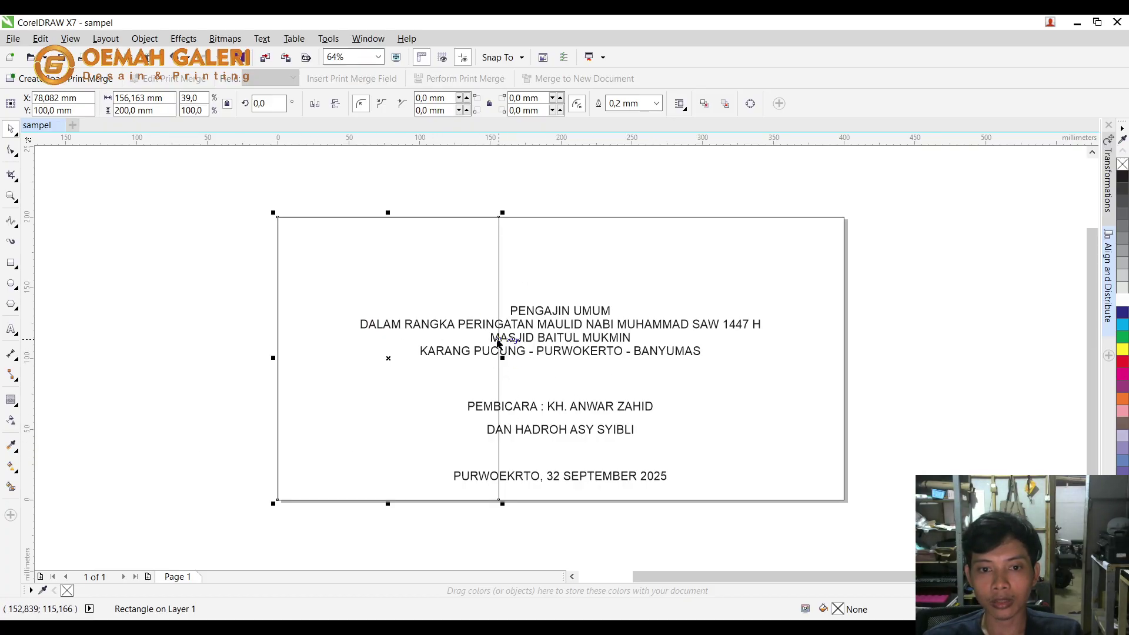
pyautogui.moveTo(504, 357); pyautogui.dragTo(425, 357)
pyautogui.moveTo(352, 504); pyautogui.dragTo(354, 296)
pyautogui.click(362, 225)
pyautogui.click(369, 219)
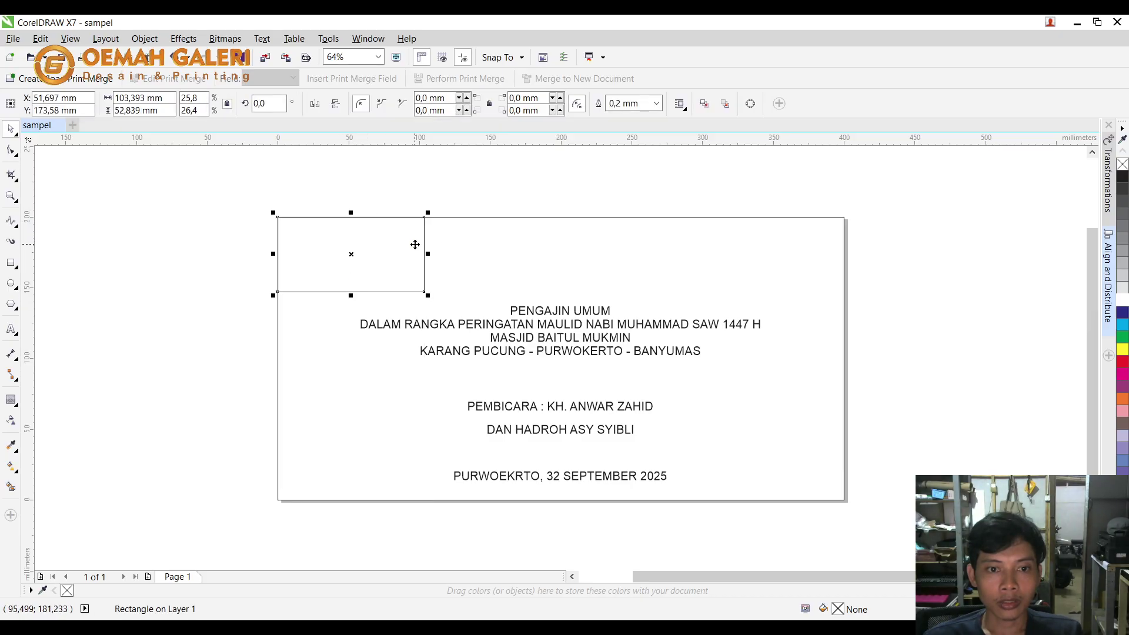
# Create a narrower, lower copy of the corner rectangle along the page's left edge and weld both into one stepped shape.
pyautogui.moveTo(428, 254); pyautogui.dragTo(360, 272)
pyautogui.rightClick(379, 244)
pyautogui.keyDown('shift'); pyautogui.click(393, 262); pyautogui.keyUp('shift')
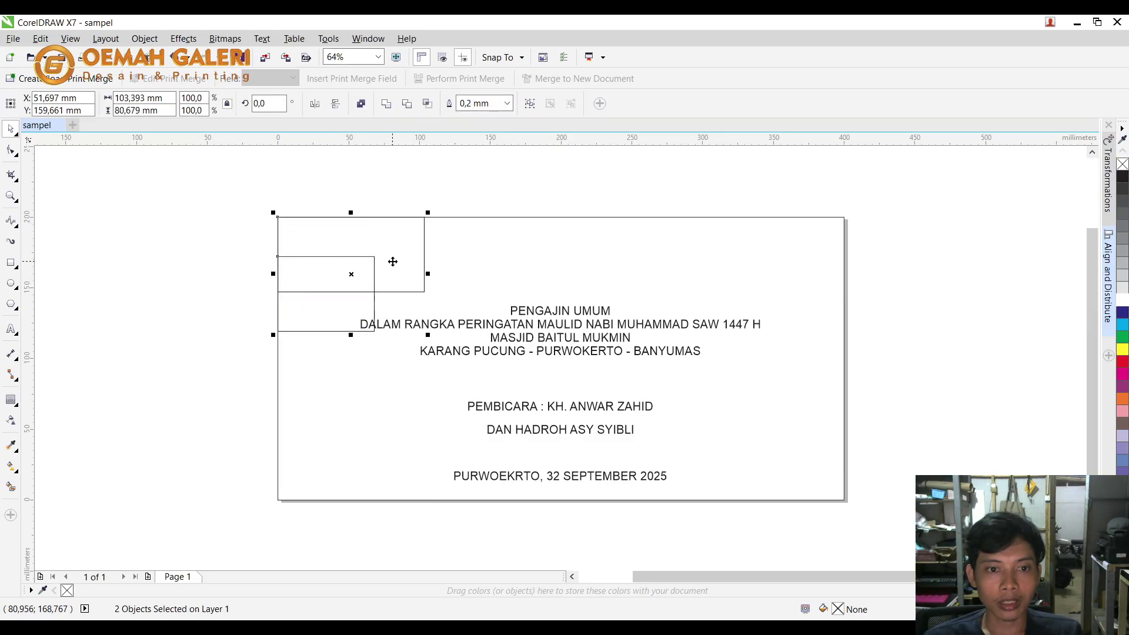
pyautogui.click(386, 103)
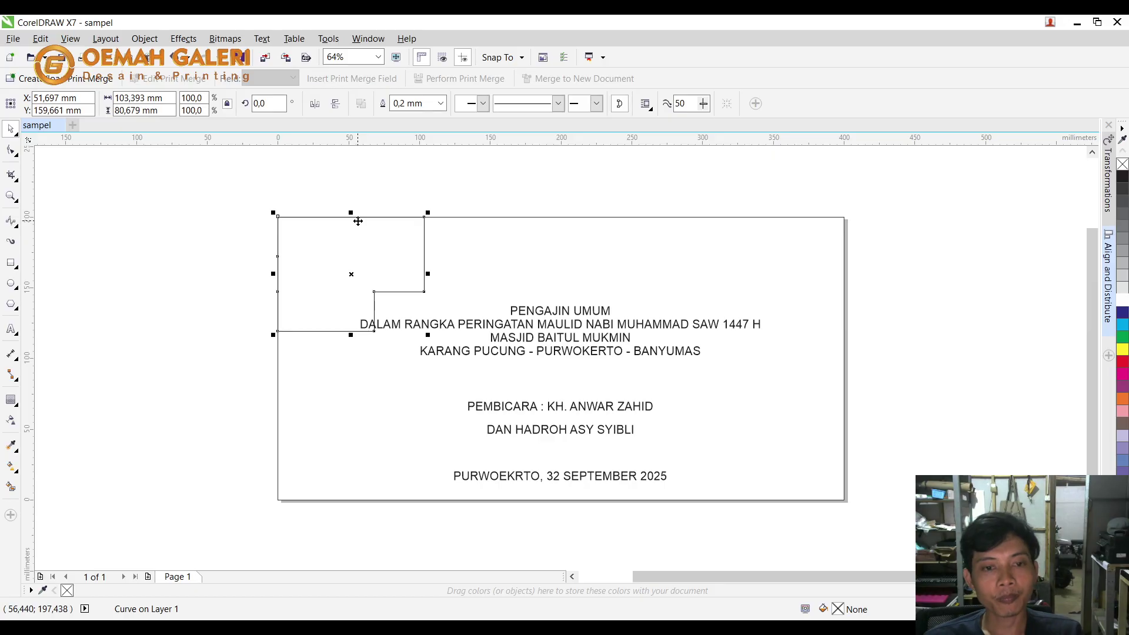
# Move the heading and speaker lines down slightly, leaving the date in place, and scale the stepped corner shape to about 73 × 57 mm.
pyautogui.scroll(2, 357, 221)
pyautogui.click(481, 426)
pyautogui.scroll(-2, 481, 427)
pyautogui.moveTo(973, 374); pyautogui.dragTo(333, 561)
pyautogui.moveTo(756, 419); pyautogui.dragTo(756, 435)
pyautogui.click(415, 380)
pyautogui.scroll(2, 415, 381)
pyautogui.scroll(-2, 415, 381)
pyautogui.click(440, 388)
pyautogui.moveTo(487, 431); pyautogui.dragTo(445, 396)
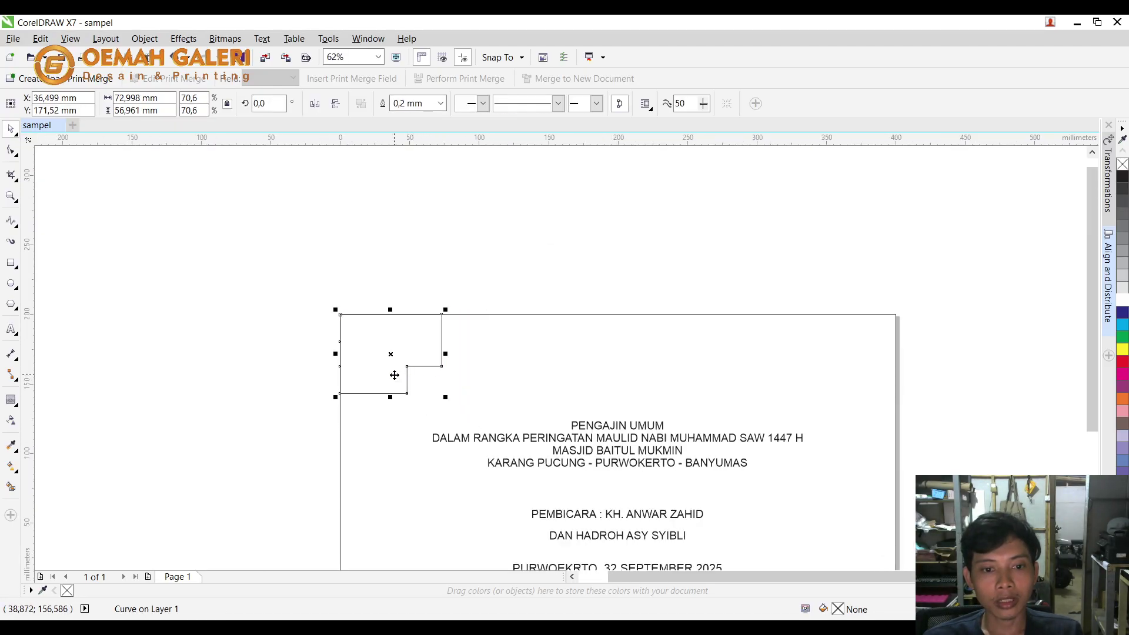
# Extend the corner shape's upper-right node along the page's top edge to about 154 mm and bend its right edge into an S-curve.
pyautogui.press('F10')
pyautogui.scroll(2, 411, 347)
pyautogui.click(469, 340)
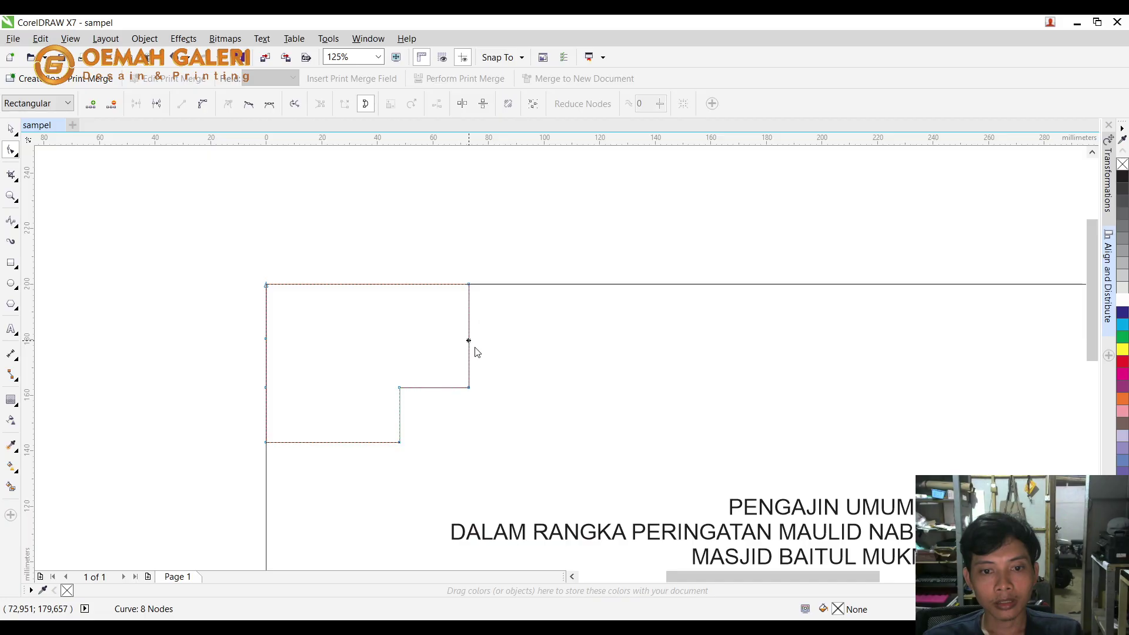
pyautogui.moveTo(468, 286); pyautogui.dragTo(693, 336)
pyautogui.moveTo(468, 355); pyautogui.dragTo(468, 318)
pyautogui.click(467, 379)
# Lower the corner shape's stepped part by about 9 mm and replace its inner corner node with a smooth curve.
pyautogui.moveTo(226, 384); pyautogui.dragTo(564, 453)
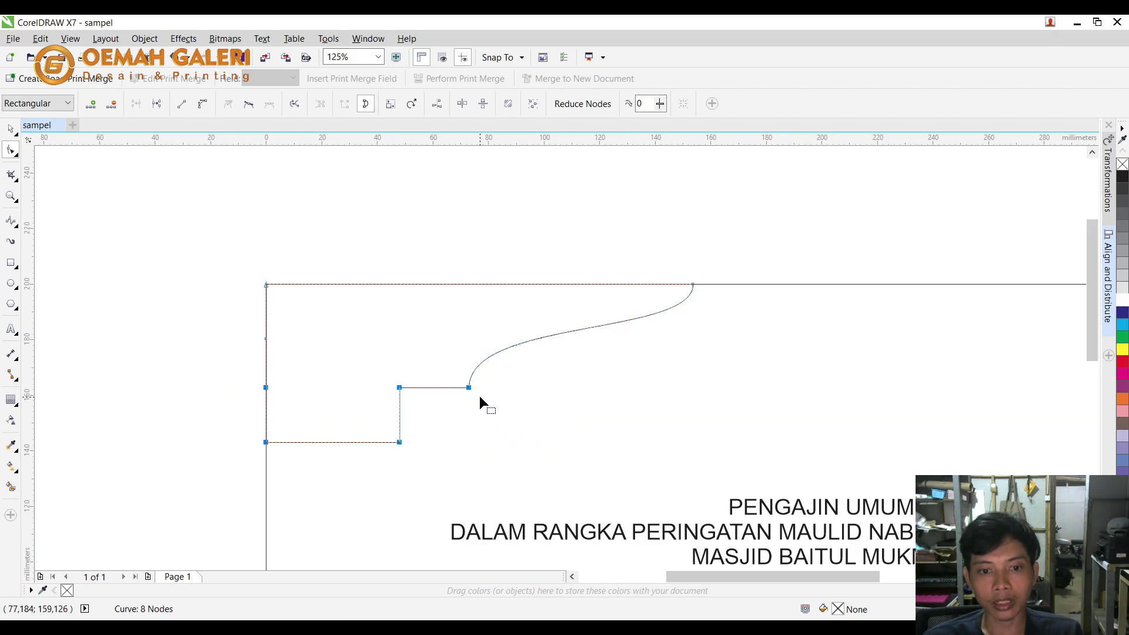
pyautogui.moveTo(470, 386); pyautogui.dragTo(470, 411)
pyautogui.click(469, 413)
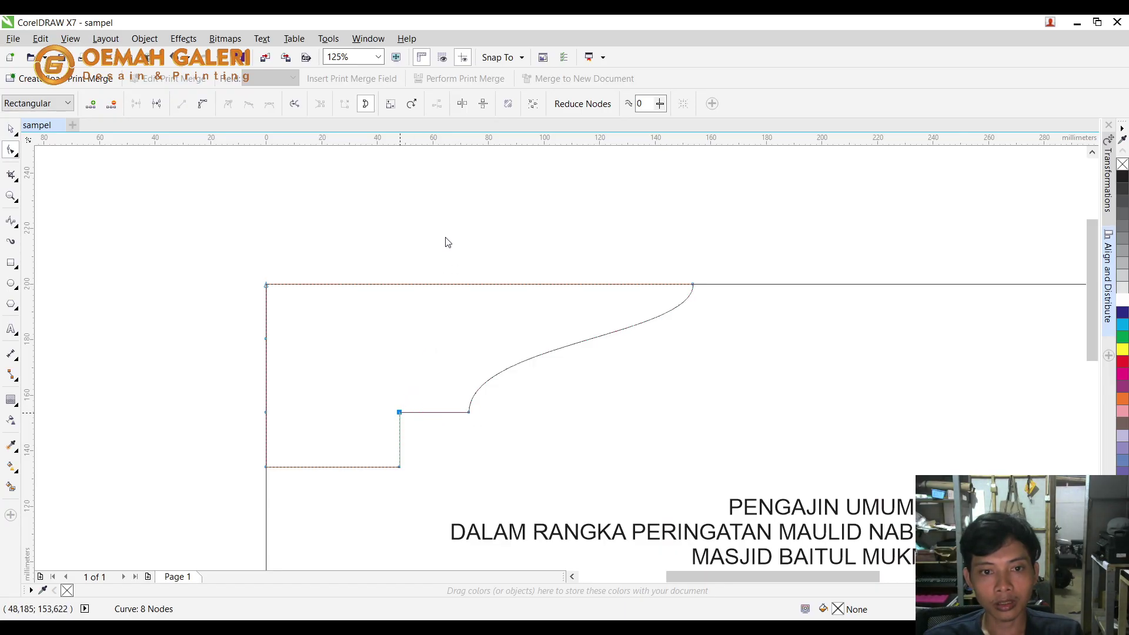
pyautogui.press('Delete')
pyautogui.click(467, 413)
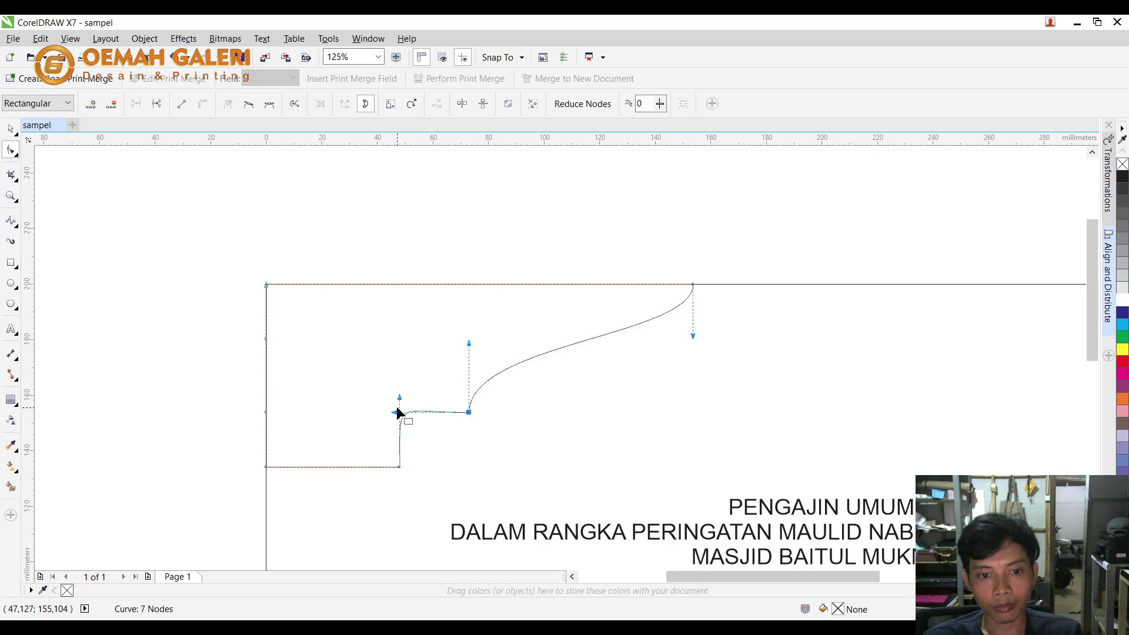
pyautogui.moveTo(400, 403)
pyautogui.mouseDown()
pyautogui.moveTo(399, 430)
pyautogui.moveTo(398, 408)
pyautogui.moveTo(408, 410)
pyautogui.mouseUp()
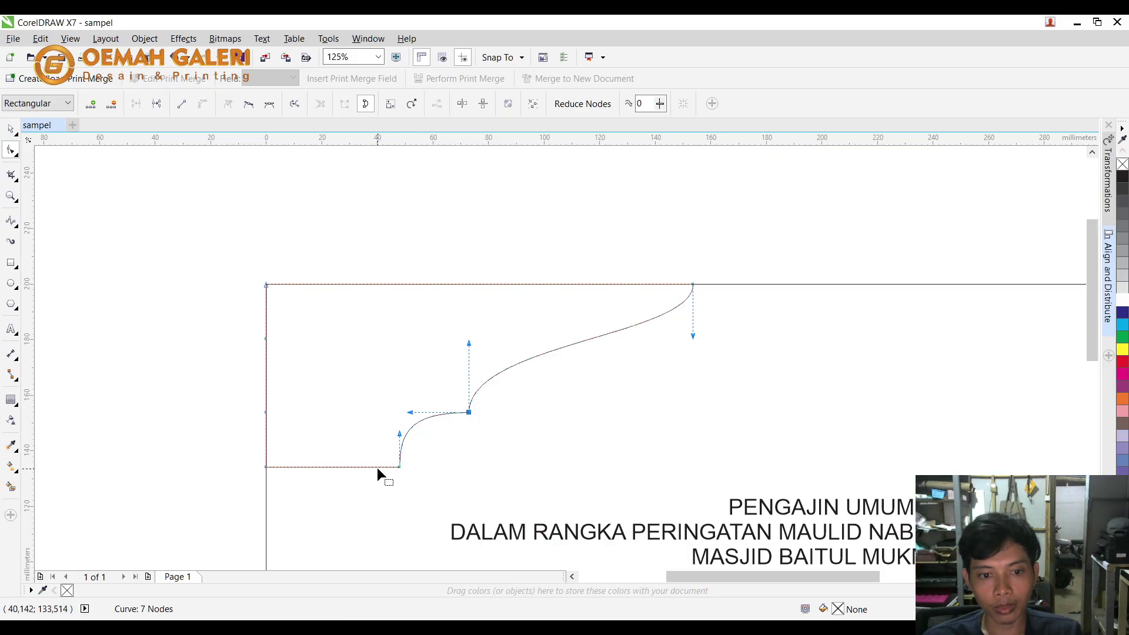
# Convert the corner shape's bottom edge to a curve and pull its lower-left node down the page's left edge to about y = 104 mm.
pyautogui.scroll(-3, 376, 468)
pyautogui.rightClick(378, 441)
pyautogui.click(440, 266)
pyautogui.scroll(1, 360, 438)
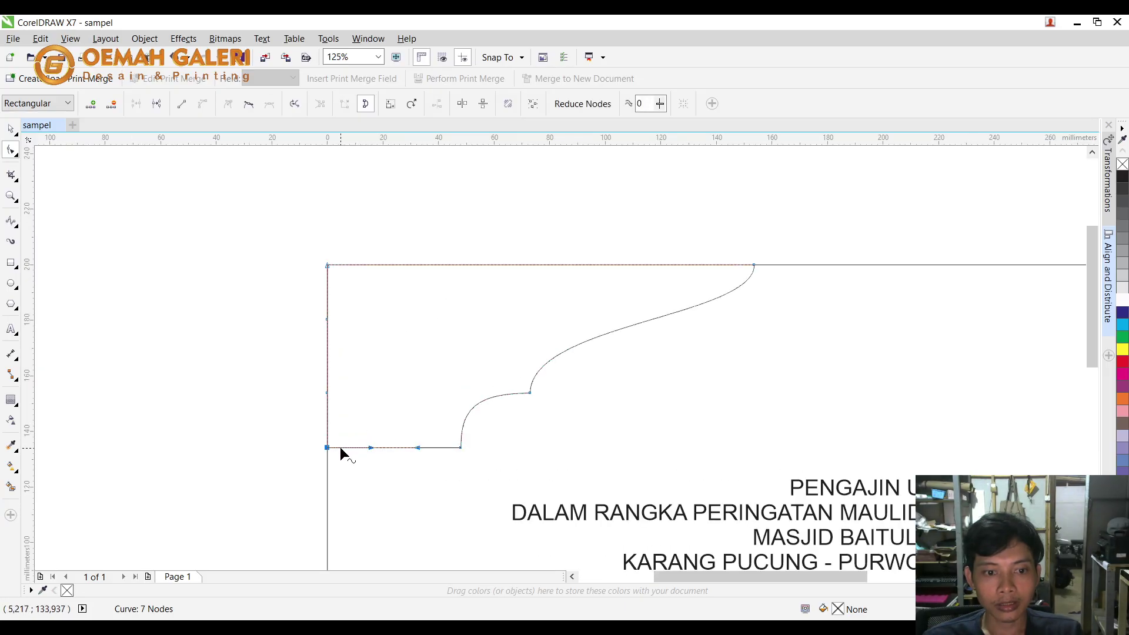
pyautogui.moveTo(328, 447); pyautogui.dragTo(333, 535)
pyautogui.scroll(-1, 438, 393)
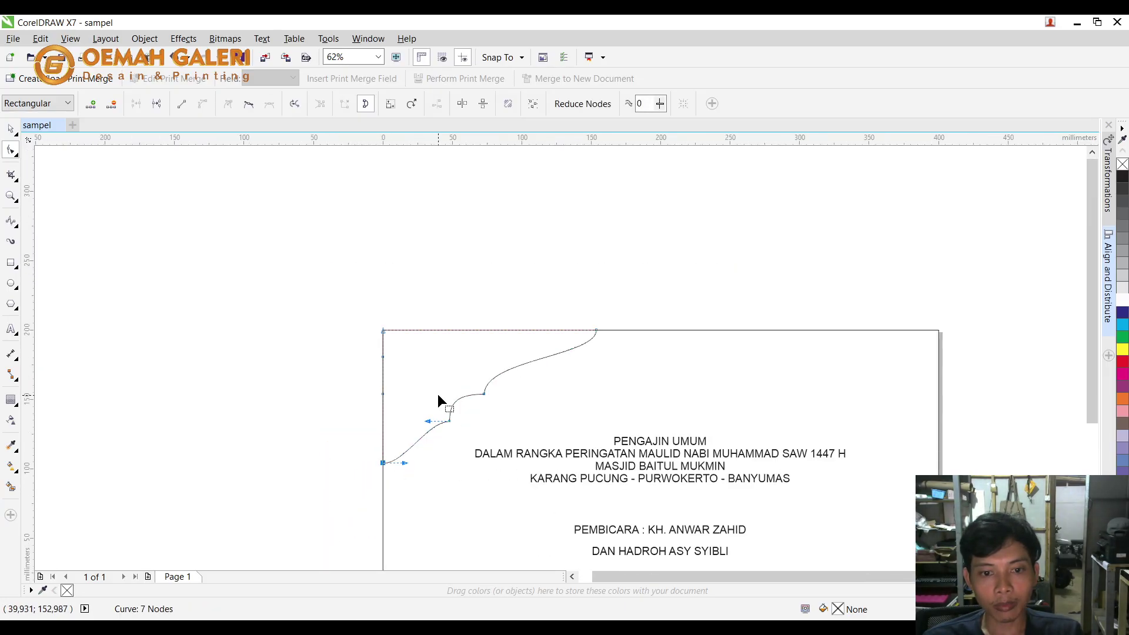
# Shape the corner shape's lower edge into a pronounced S-curve and shift its two inner nodes slightly outward.
pyautogui.scroll(1, 414, 454)
pyautogui.moveTo(395, 469); pyautogui.dragTo(450, 497)
pyautogui.moveTo(439, 386); pyautogui.dragTo(395, 374)
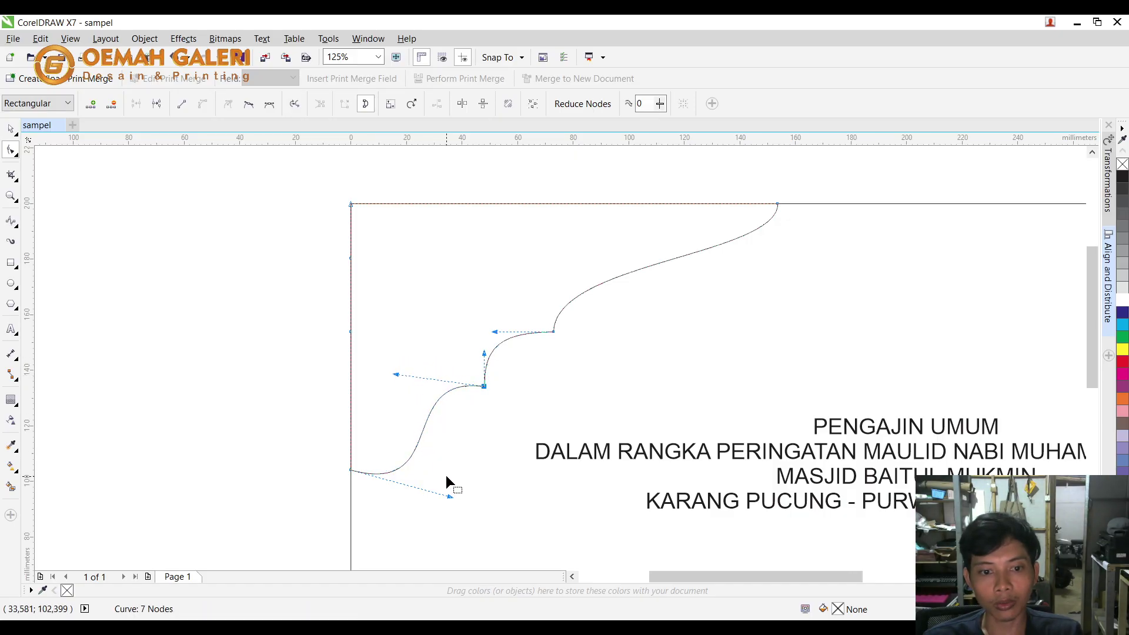
pyautogui.moveTo(450, 497); pyautogui.dragTo(445, 469)
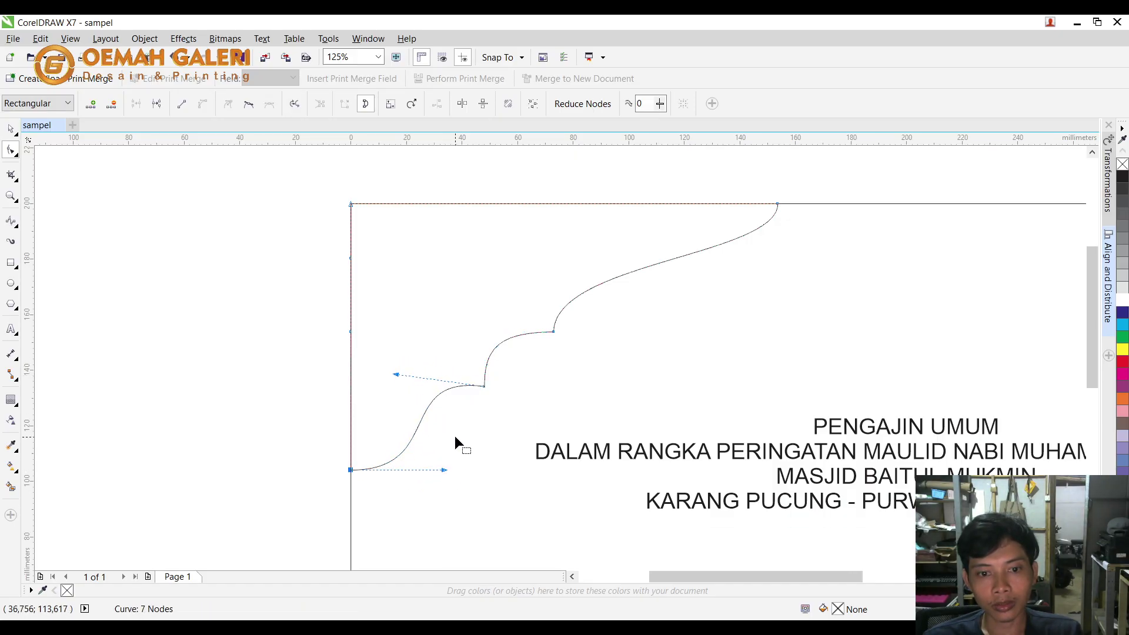
pyautogui.moveTo(484, 386); pyautogui.dragTo(499, 384)
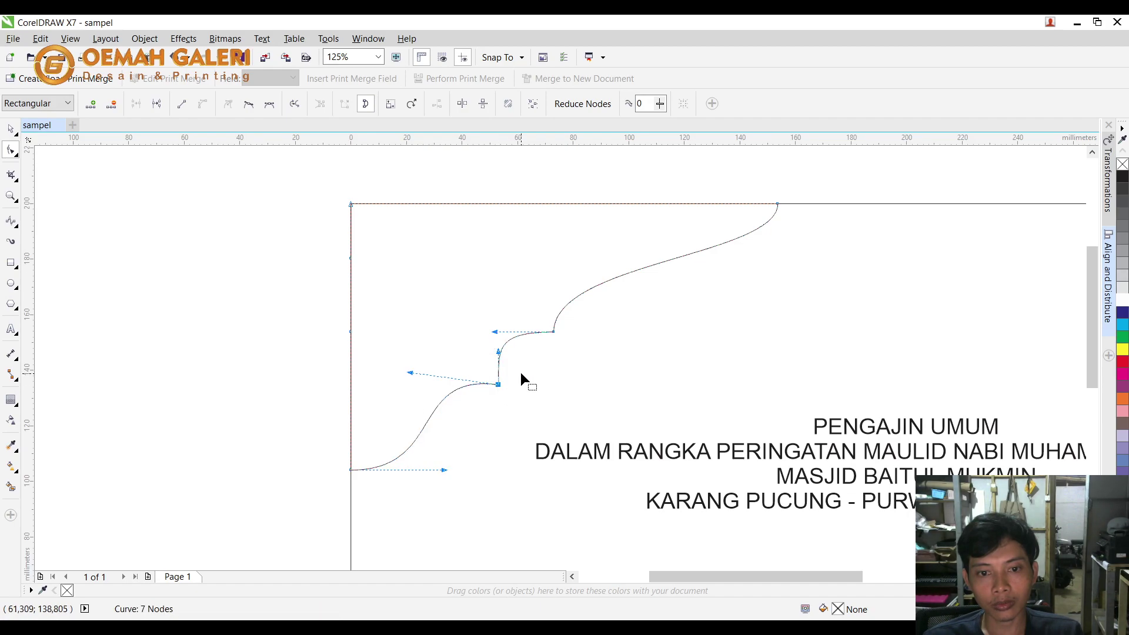
pyautogui.moveTo(553, 332); pyautogui.dragTo(563, 328)
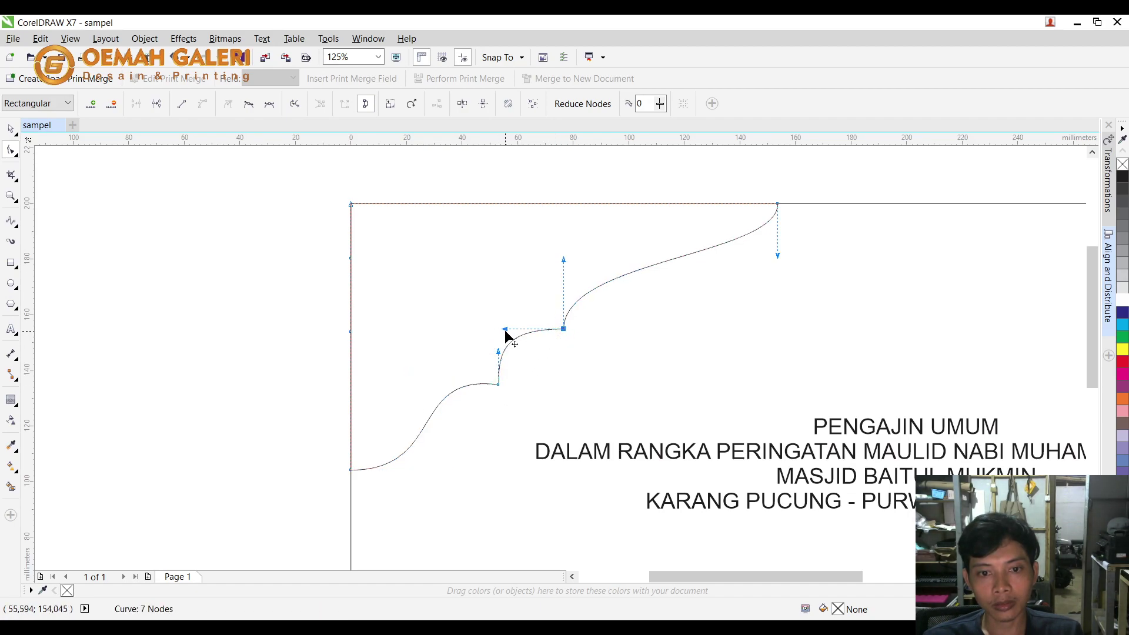
pyautogui.moveTo(498, 353); pyautogui.dragTo(499, 342)
pyautogui.press('space')
pyautogui.scroll(-1, 177, 214)
pyautogui.scroll(1, 295, 242)
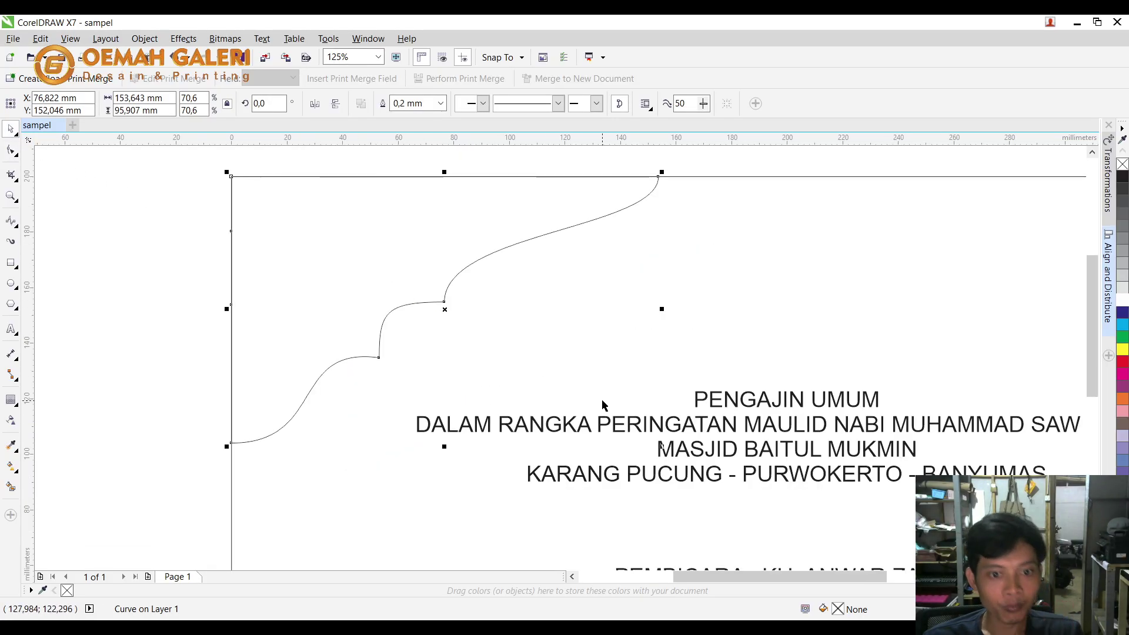
# Scale the corner shape down to about 85 mm high and stretch its upper curve along the page's top edge to about 156 mm.
pyautogui.moveTo(659, 449); pyautogui.dragTo(591, 406)
pyautogui.hotkey('ctrl', 'z')
pyautogui.click(454, 258)
pyautogui.moveTo(662, 447); pyautogui.dragTo(610, 414)
pyautogui.press('F10')
pyautogui.moveTo(613, 177); pyautogui.dragTo(664, 176)
pyautogui.moveTo(666, 221); pyautogui.dragTo(586, 184)
# Move the corner shape's two inner nodes about 6 mm outward and down, and smooth the adjoining curve segments.
pyautogui.click(421, 286)
pyautogui.moveTo(301, 247); pyautogui.dragTo(442, 342)
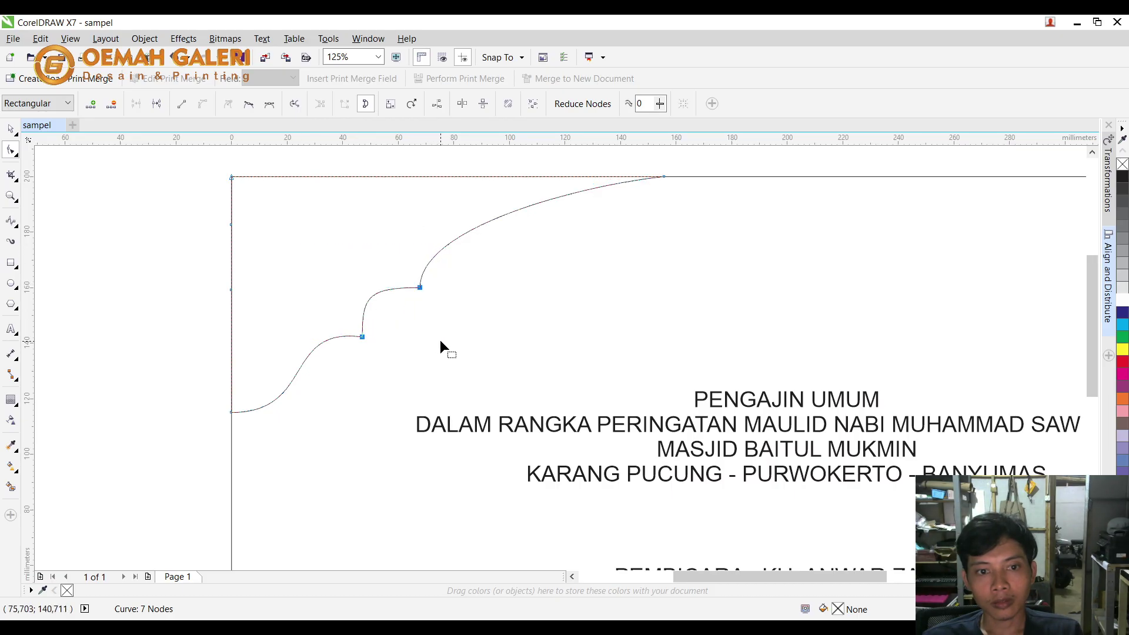
pyautogui.moveTo(420, 287); pyautogui.dragTo(436, 304)
pyautogui.click(379, 354)
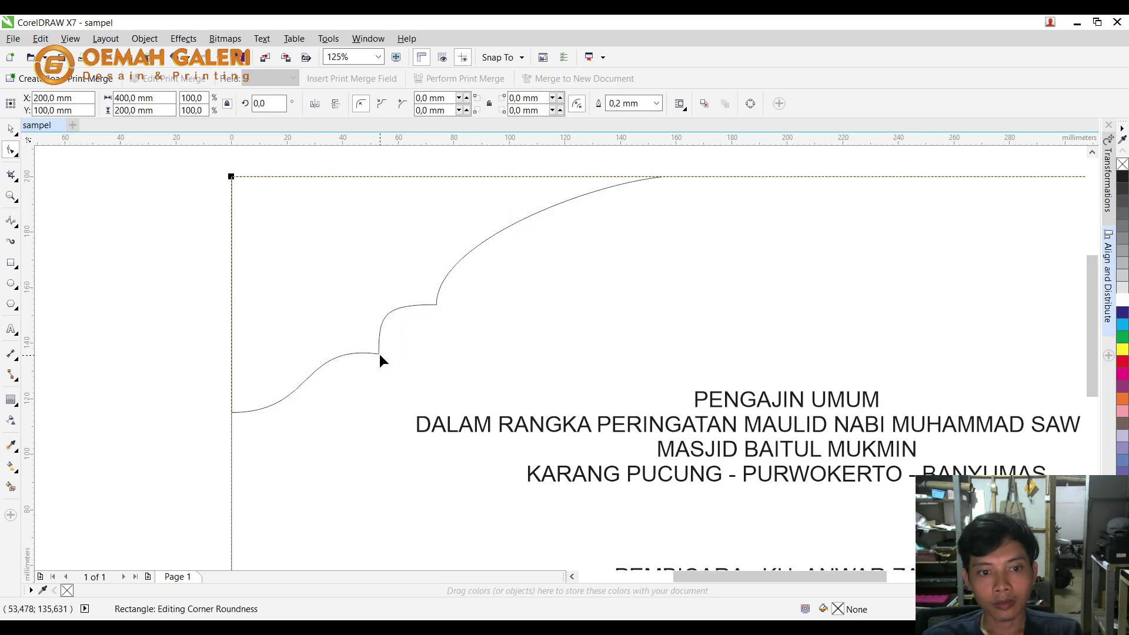
pyautogui.click(378, 352)
pyautogui.moveTo(380, 316); pyautogui.dragTo(379, 310)
pyautogui.moveTo(300, 344); pyautogui.dragTo(300, 354)
pyautogui.click(11, 129)
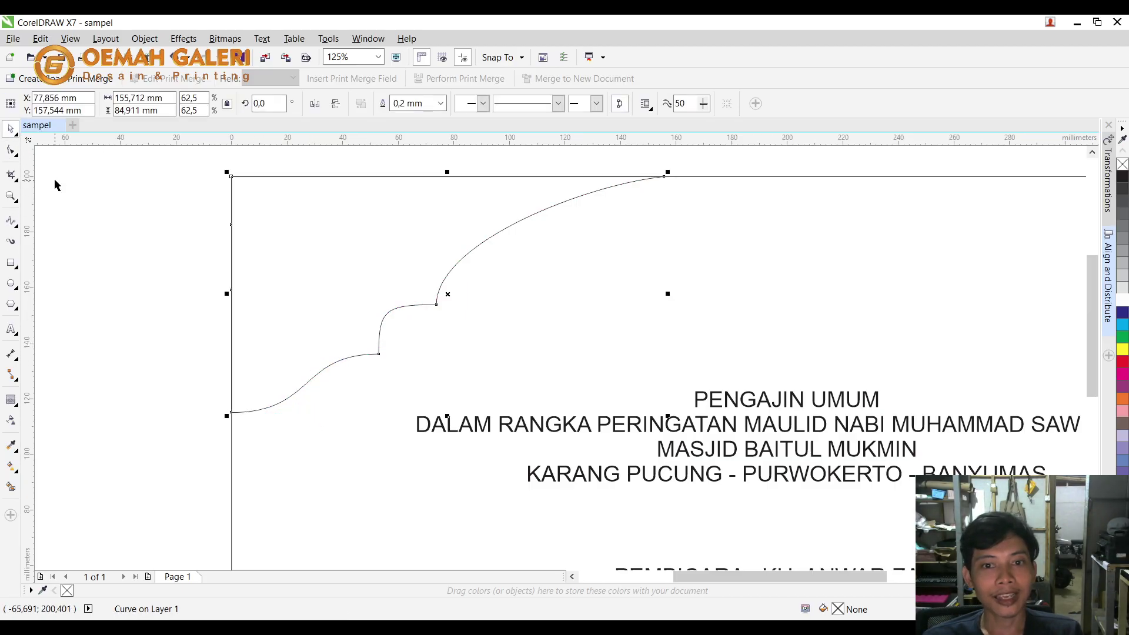
# Reshape the corner shape's upper curve into an S-curve that meets the page's top edge steeply at about x = 156 mm.
pyautogui.scroll(-2, 386, 229)
pyautogui.scroll(2, 448, 206)
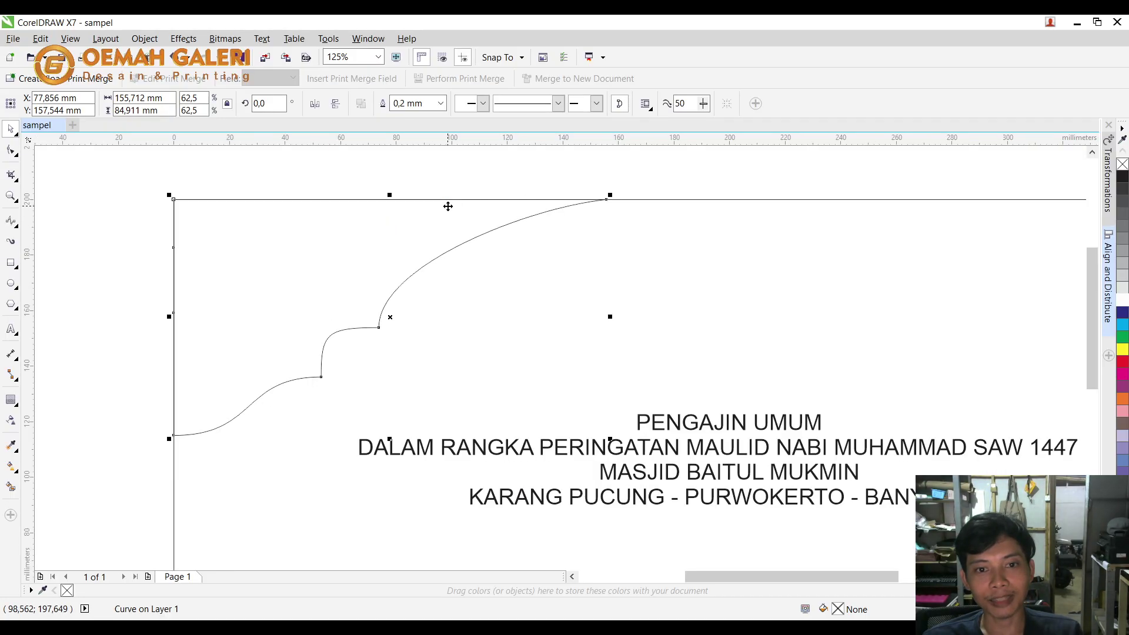
pyautogui.press('F10')
pyautogui.click(607, 200)
pyautogui.moveTo(531, 208); pyautogui.dragTo(586, 276)
pyautogui.moveTo(378, 266); pyautogui.dragTo(379, 253)
pyautogui.click(11, 128)
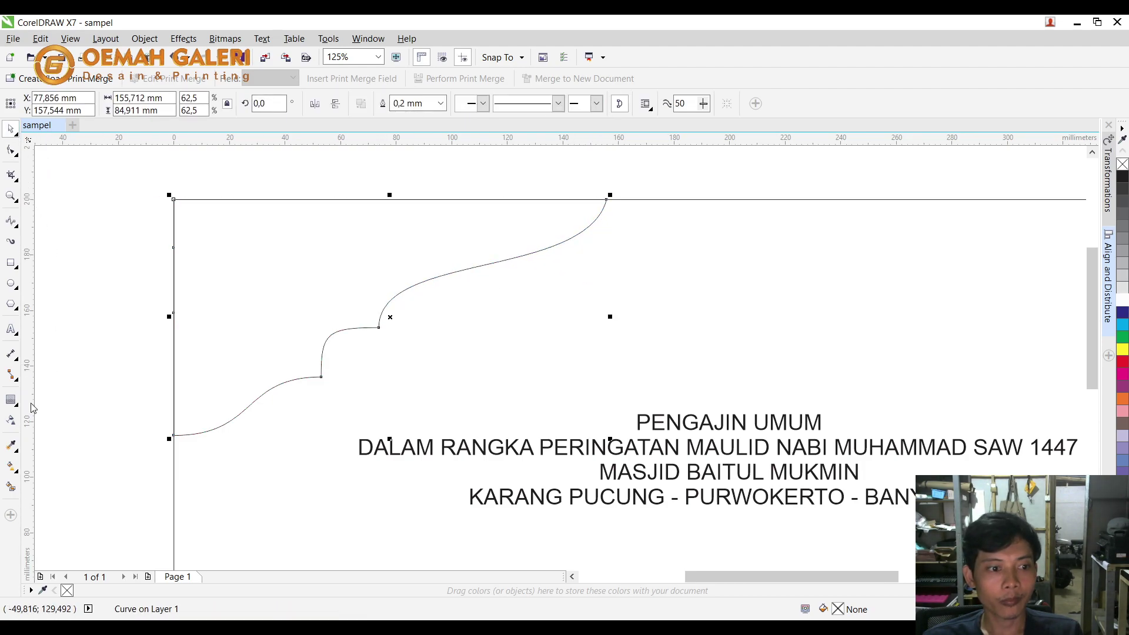
# Add a one-step outward contour of about 3.2 mm around the corner shape and break it apart into a separate outline.
pyautogui.moveTo(379, 327); pyautogui.dragTo(389, 447)
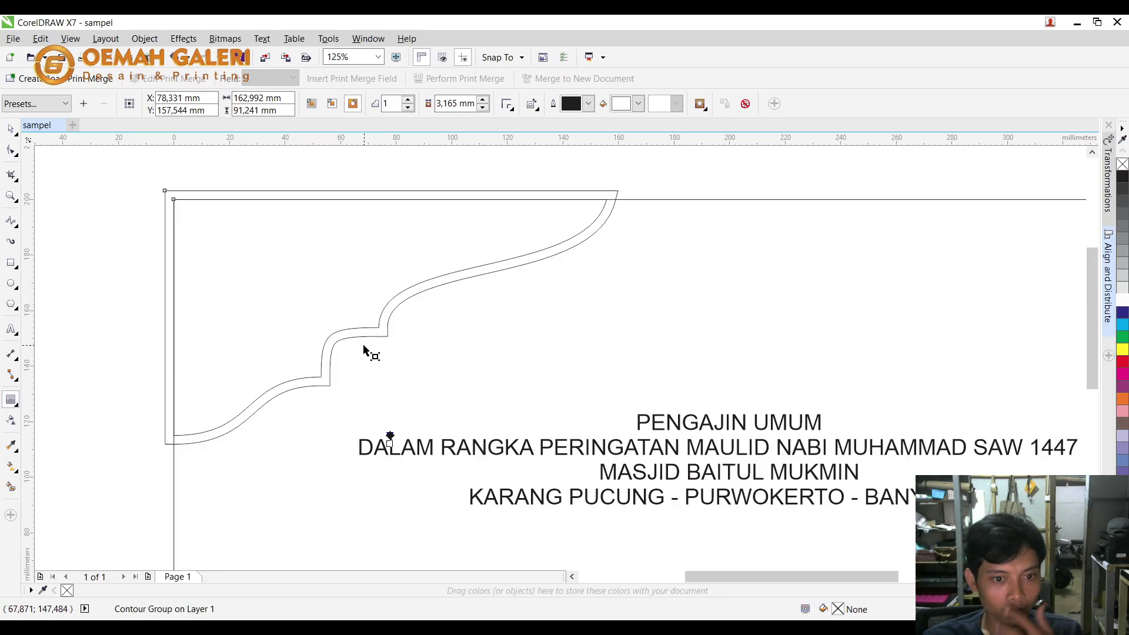
pyautogui.click(148, 238)
pyautogui.click(11, 129)
pyautogui.click(57, 180)
pyautogui.click(598, 195)
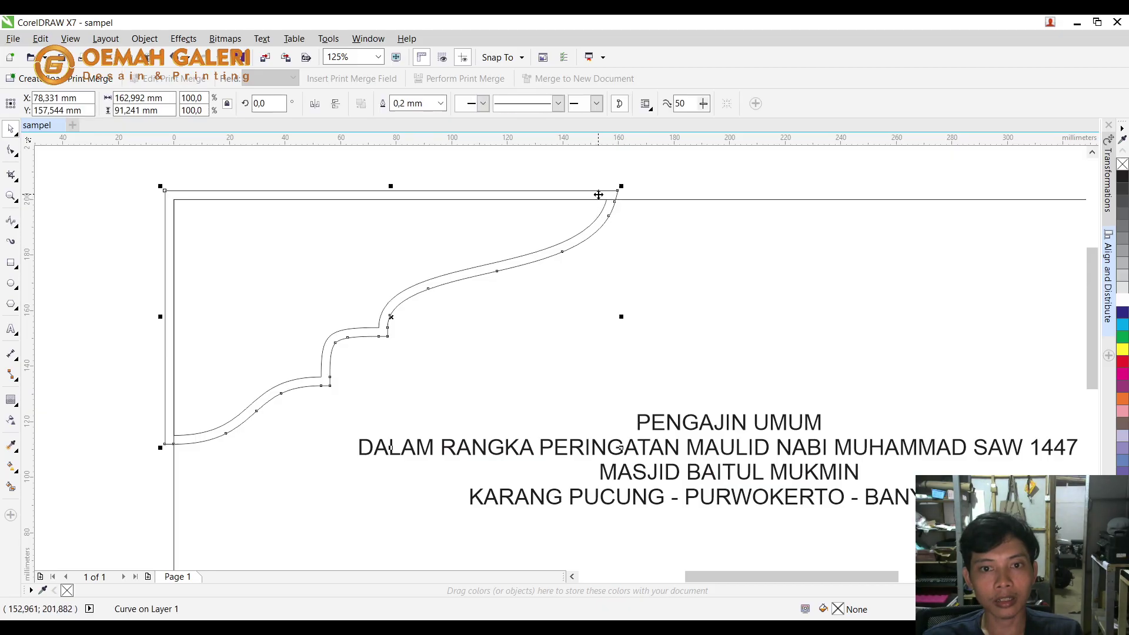
# Add another one-step outward contour of about 3 mm around the new outline and break it apart.
pyautogui.click(10, 400)
pyautogui.moveTo(387, 344); pyautogui.dragTo(394, 454)
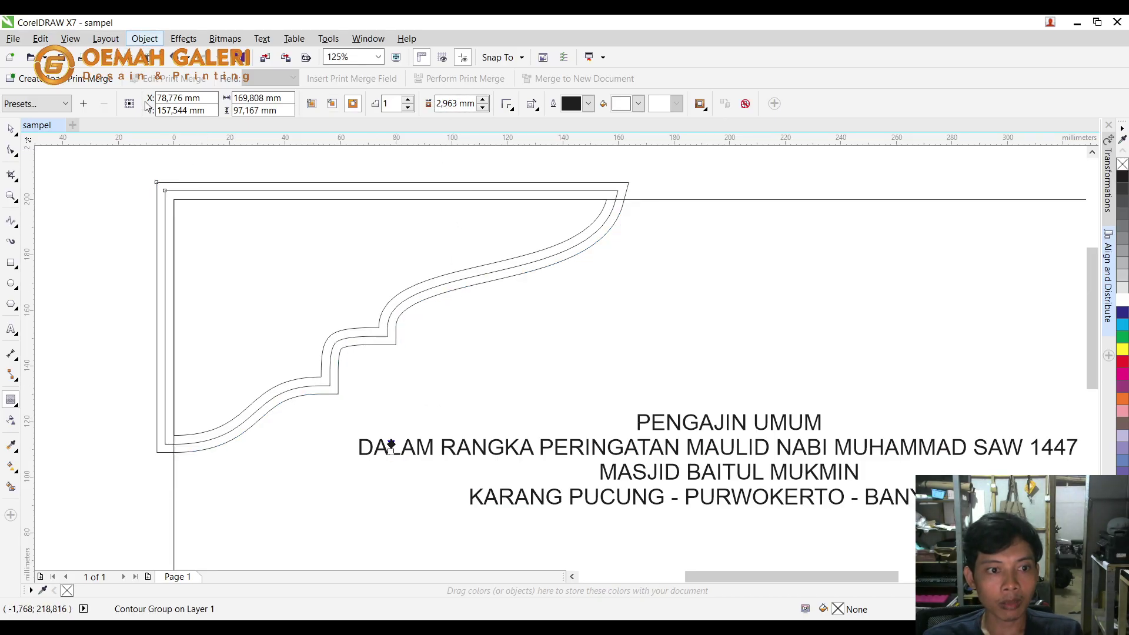
pyautogui.hotkey('ctrl', 'k')
pyautogui.click(11, 129)
pyautogui.click(386, 219)
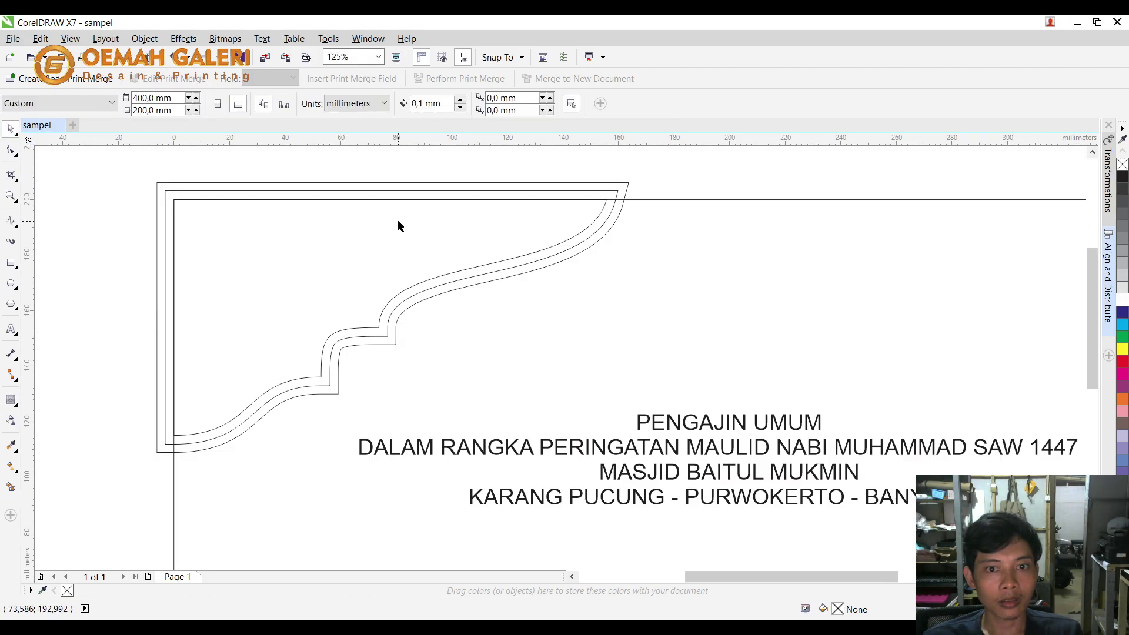
# Intersect each of the two outer contour outlines with the page-sized rectangle.
pyautogui.click(643, 213)
pyautogui.scroll(5, 643, 215)
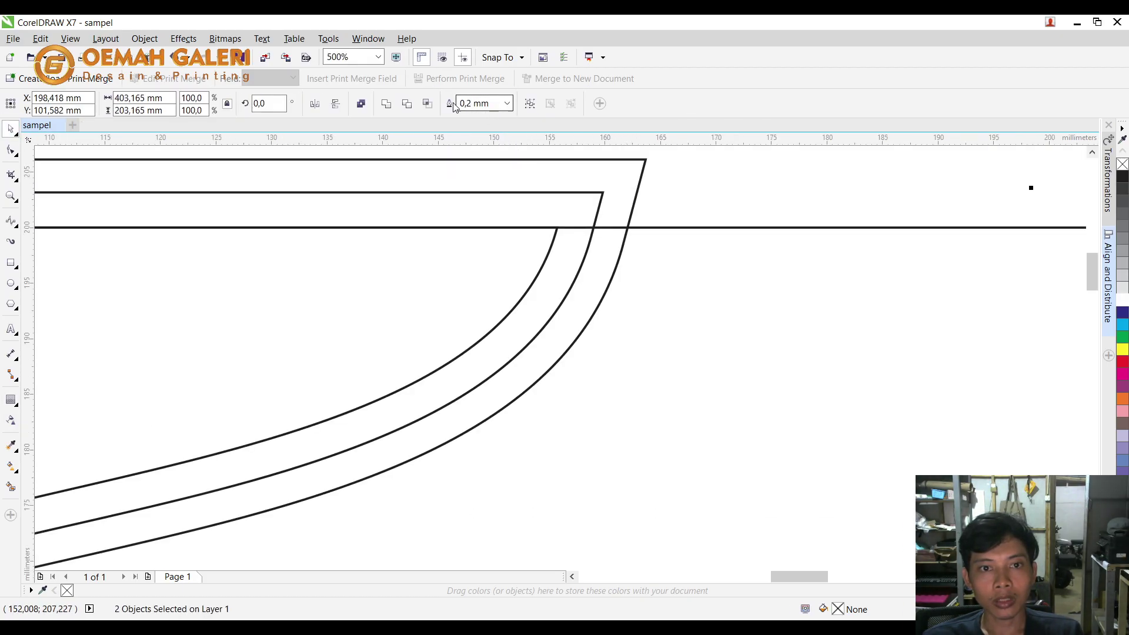
pyautogui.click(640, 228)
pyautogui.keyDown('shift'); pyautogui.click(636, 193); pyautogui.keyUp('shift')
pyautogui.click(427, 104)
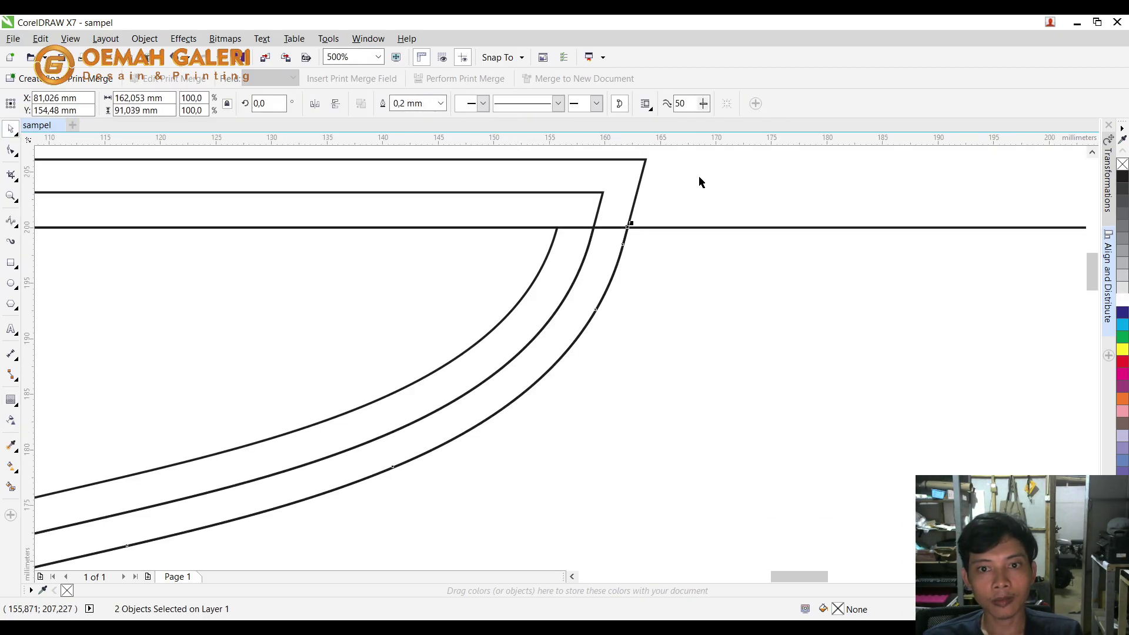
# Delete the two original contour outlines that extend beyond the page, keeping only the intersected pieces.
pyautogui.click(686, 172)
pyautogui.click(640, 176)
pyautogui.press('Delete')
pyautogui.click(562, 193)
pyautogui.press('Delete')
pyautogui.press('F4')
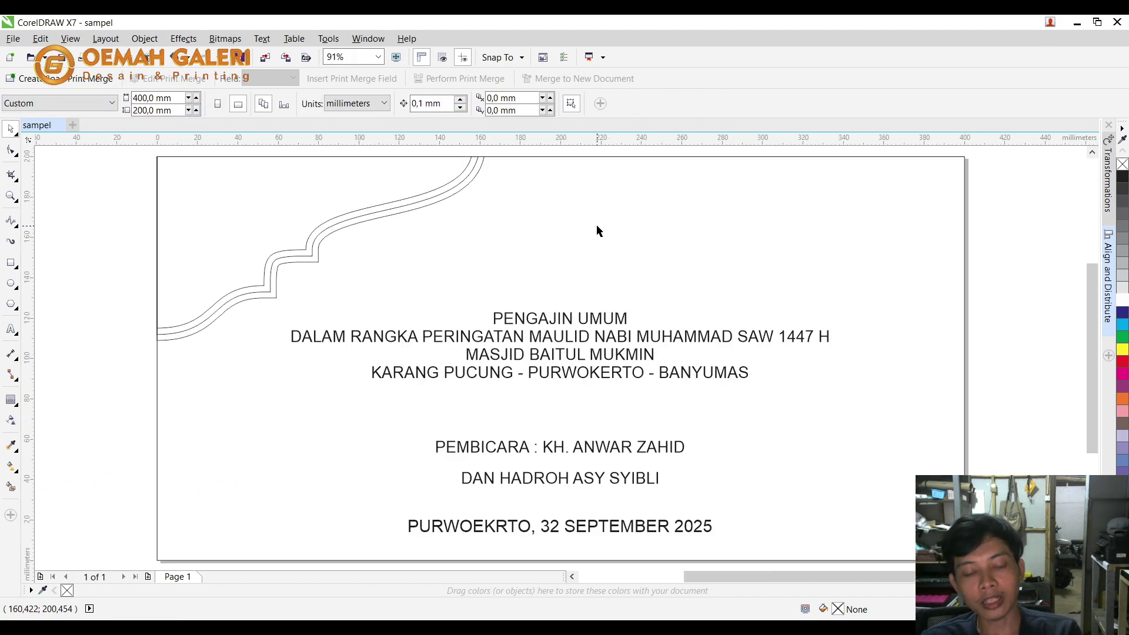
# Examine the corner shape's parallel outlines up close and against the whole banner layout.
pyautogui.click(294, 206)
pyautogui.scroll(-1, 282, 207)
pyautogui.scroll(1, 255, 189)
pyautogui.click(313, 204)
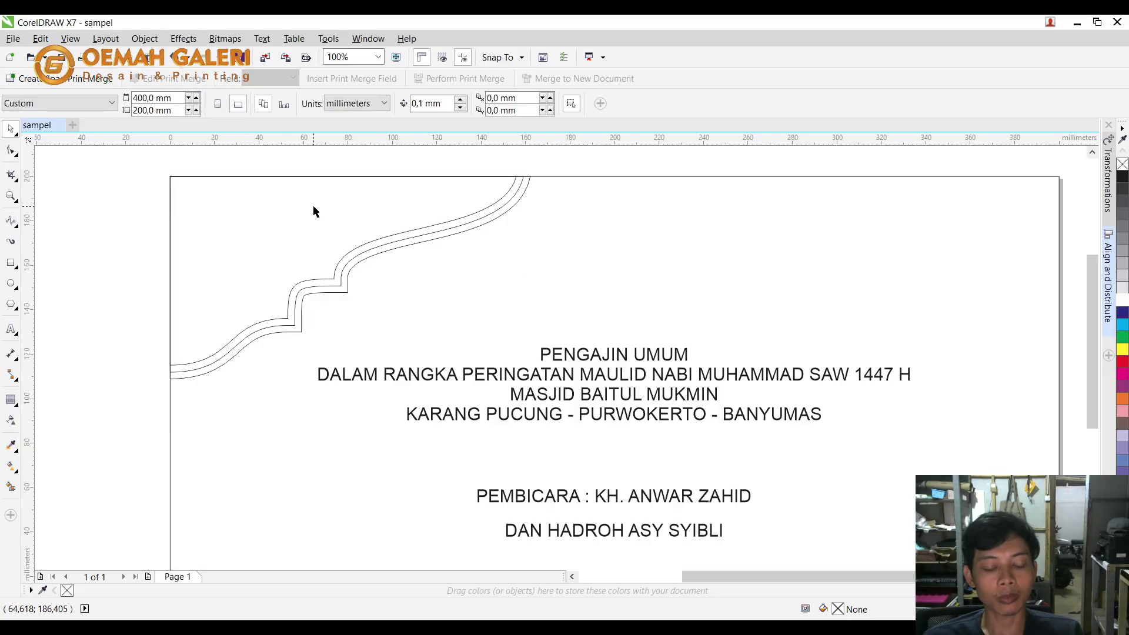
pyautogui.press('F4')
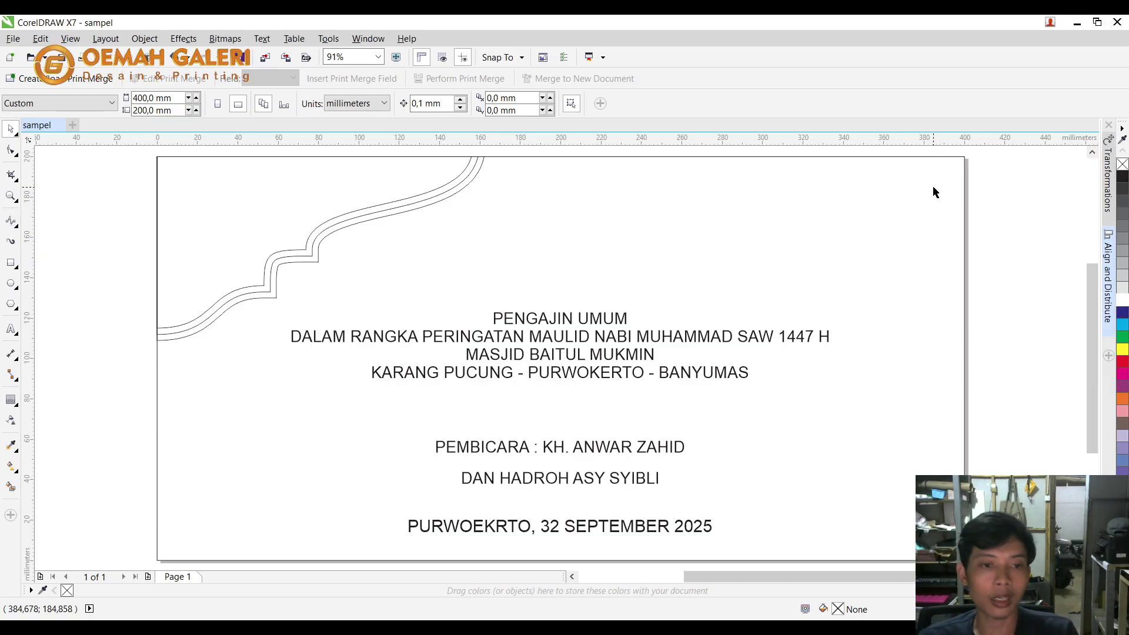
pyautogui.scroll(-2, 597, 265)
pyautogui.scroll(2, 441, 214)
pyautogui.scroll(-1, 432, 196)
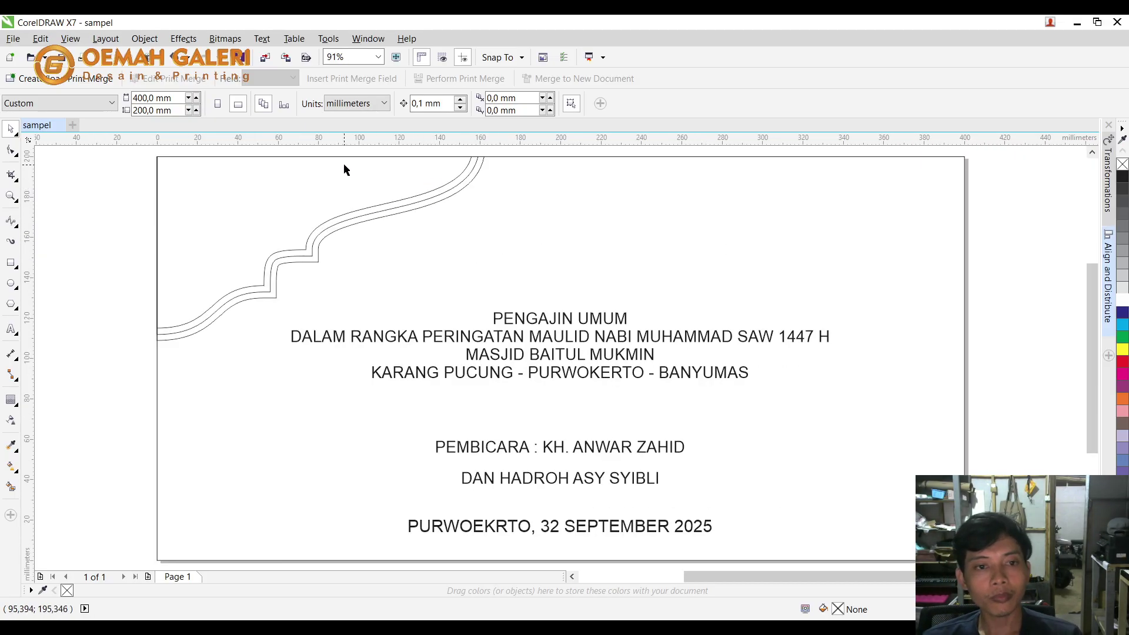
pyautogui.scroll(2, 322, 162)
pyautogui.scroll(-1, 459, 315)
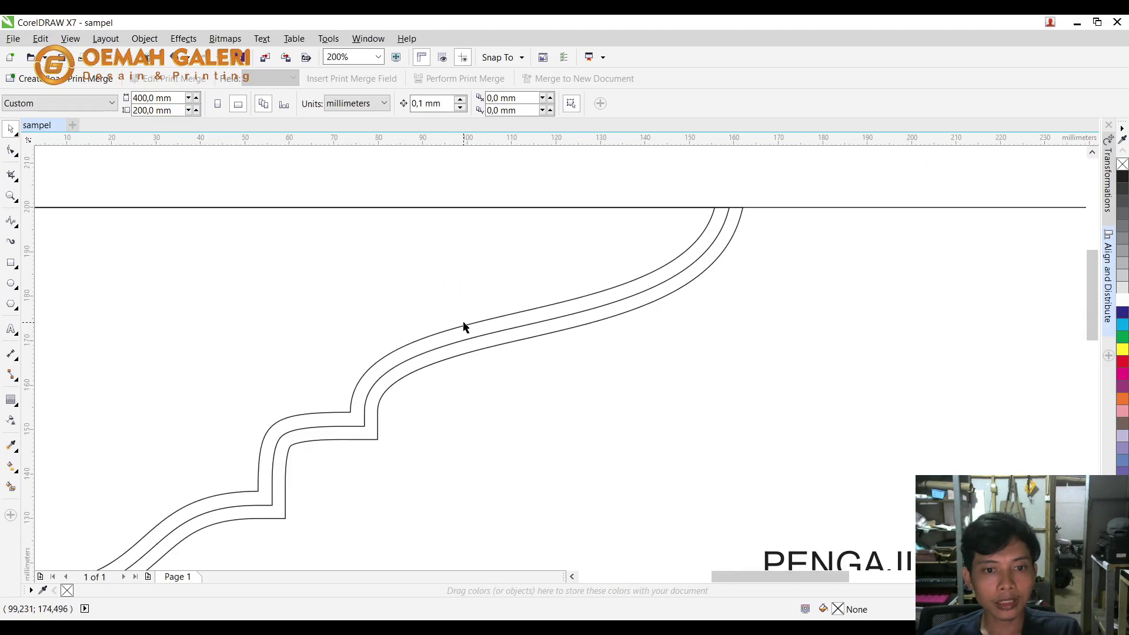
# Try to move a corner outline away from its place, and undo the move.
pyautogui.click(467, 330)
pyautogui.scroll(-1, 467, 330)
pyautogui.moveTo(472, 326); pyautogui.dragTo(713, 222)
pyautogui.hotkey('ctrl', 'z')
pyautogui.click(644, 233)
pyautogui.hotkey('ctrl', 'z')
pyautogui.click(597, 255)
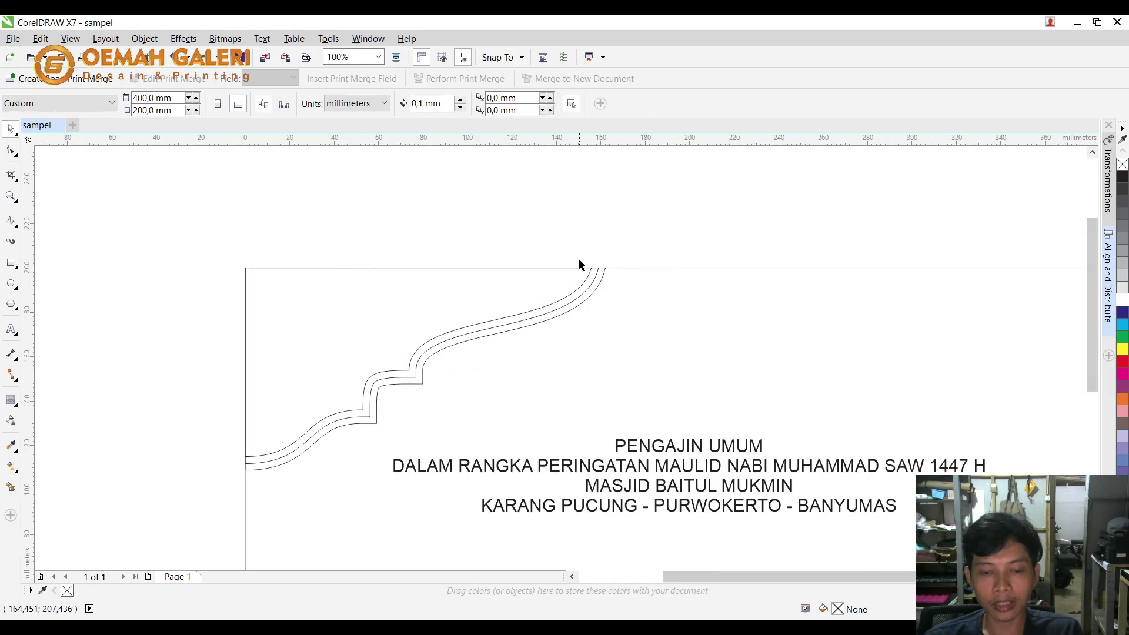
# Apply a horizontal fountain fill to the middle corner outline, running yellow, olive, pale yellow, dark olive and back to yellow.
pyautogui.scroll(-2, 365, 279)
pyautogui.scroll(1, 399, 321)
pyautogui.click(399, 320)
pyautogui.scroll(1, 395, 315)
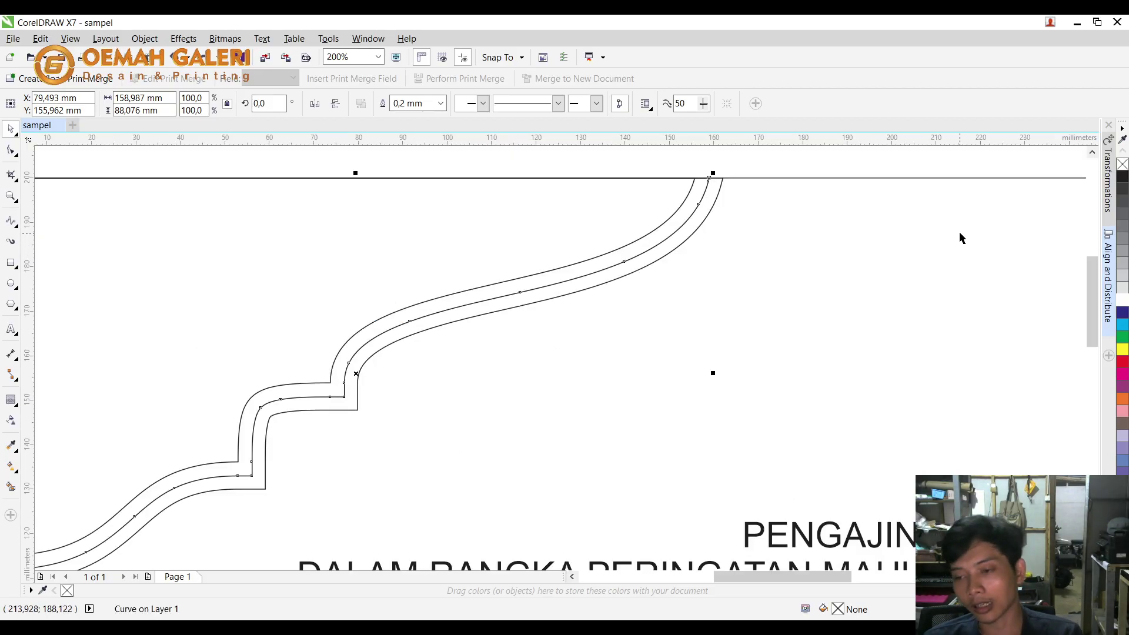
pyautogui.click(1122, 348)
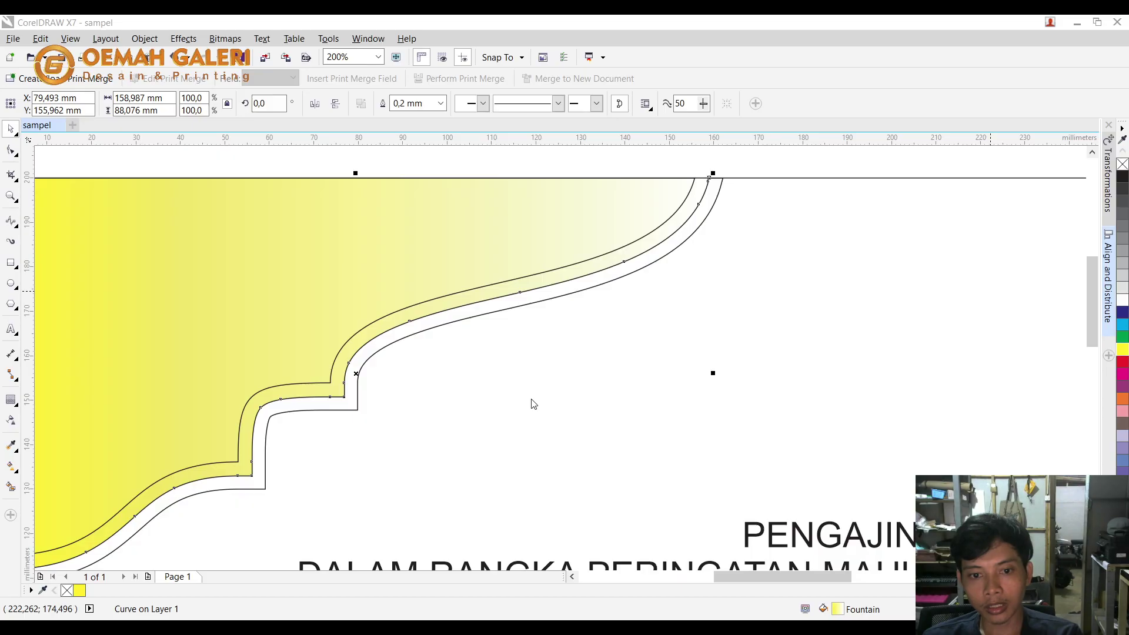
pyautogui.click(564, 356)
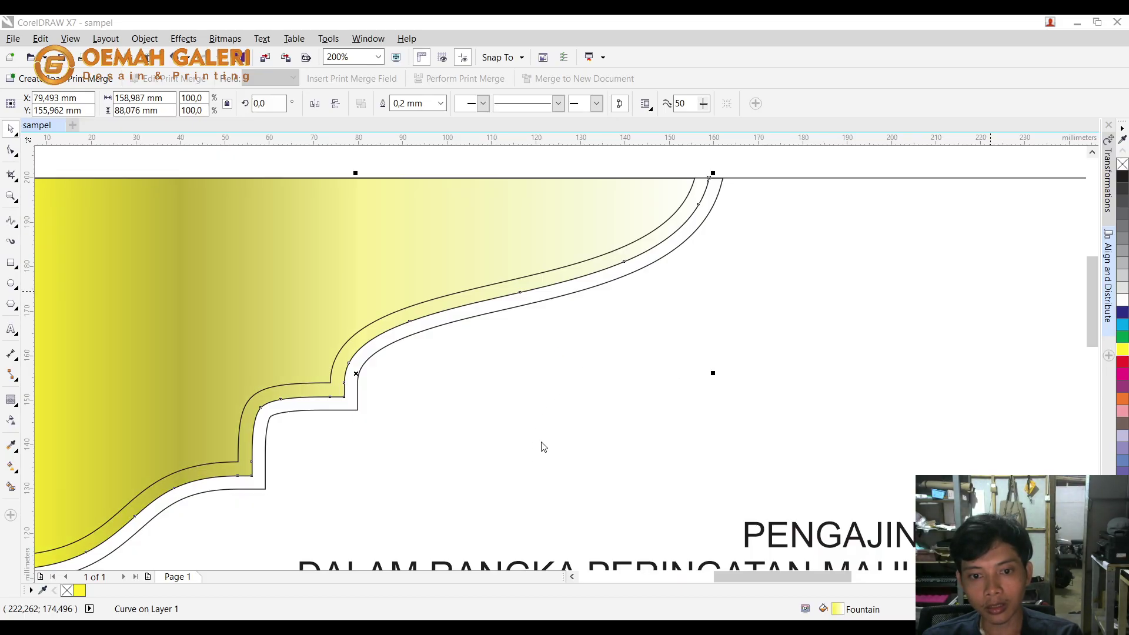
pyautogui.click(565, 364)
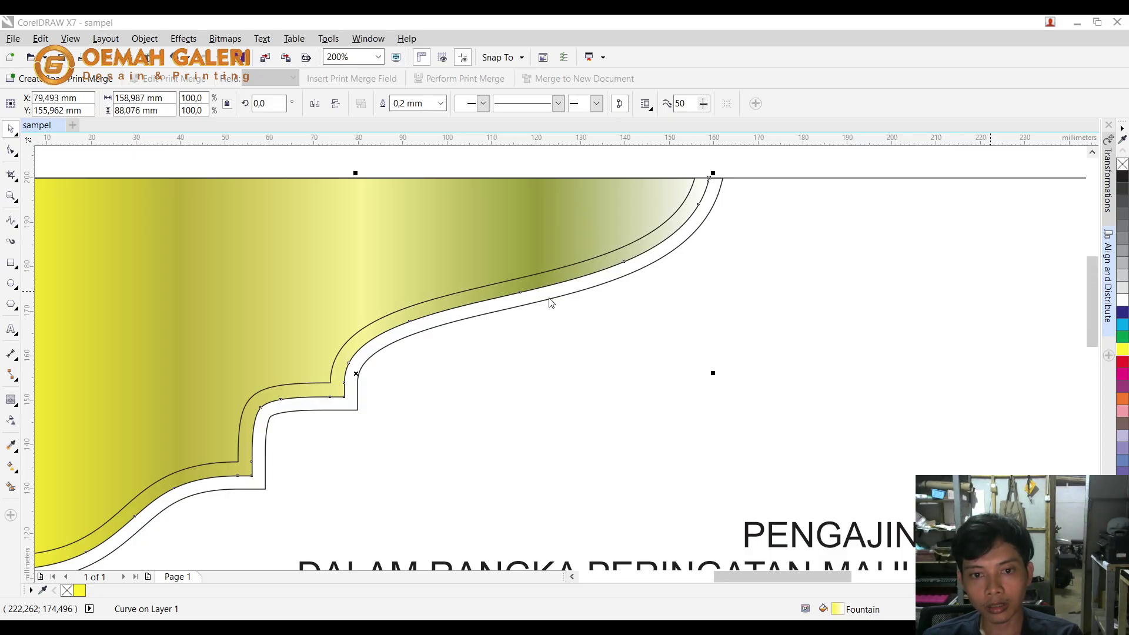
pyautogui.click(1123, 351)
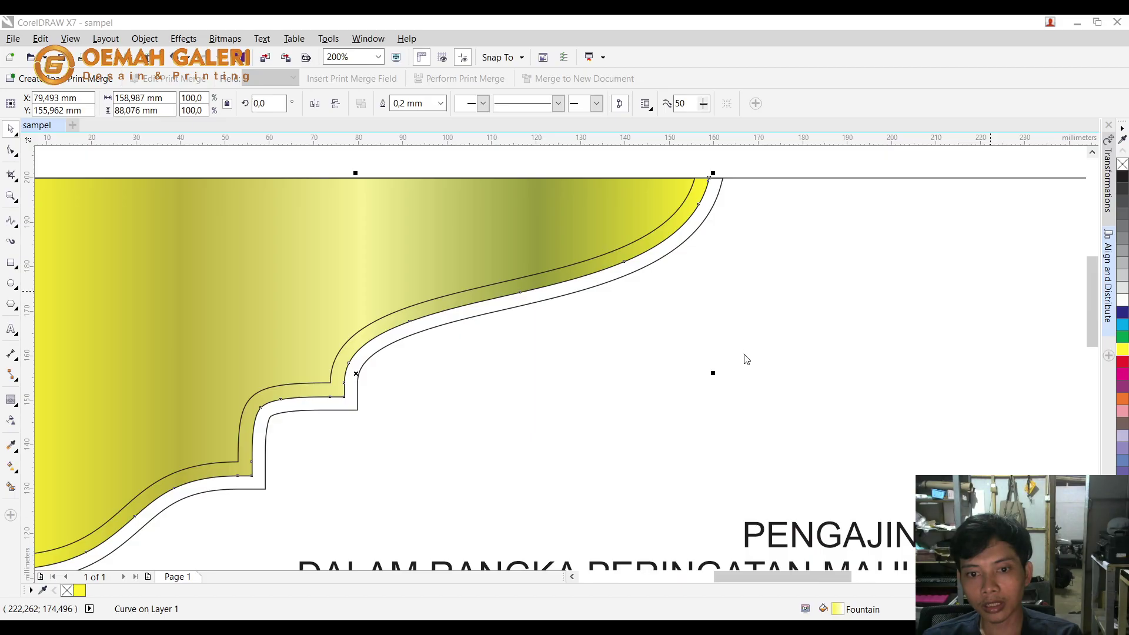
pyautogui.click(833, 403)
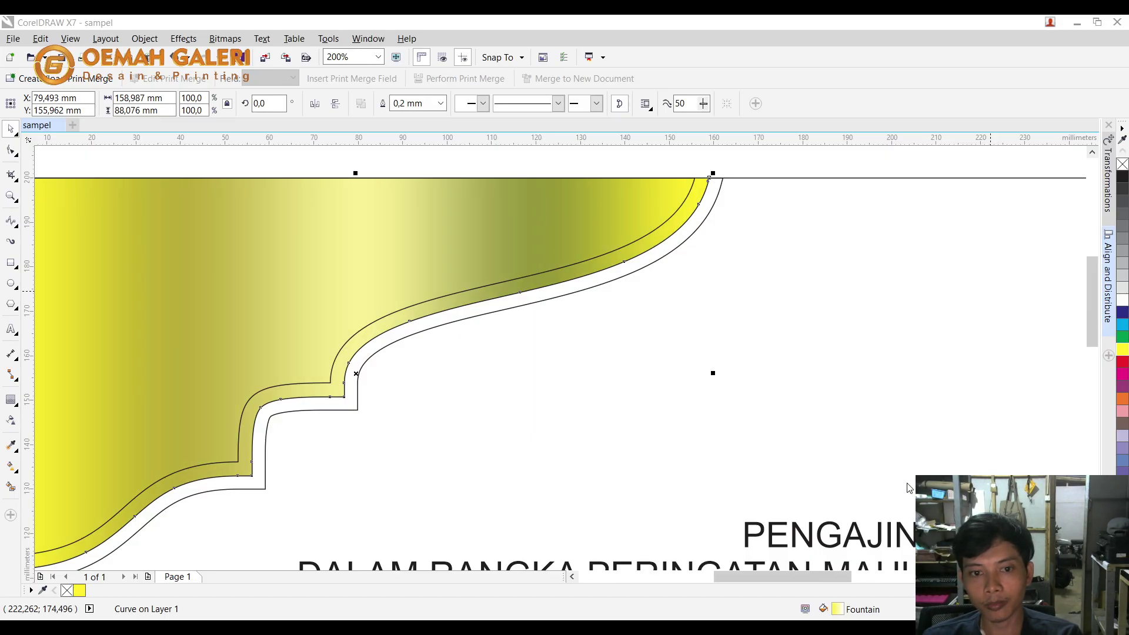
pyautogui.scroll(-2, 736, 343)
pyautogui.click(693, 228)
pyautogui.scroll(2, 683, 272)
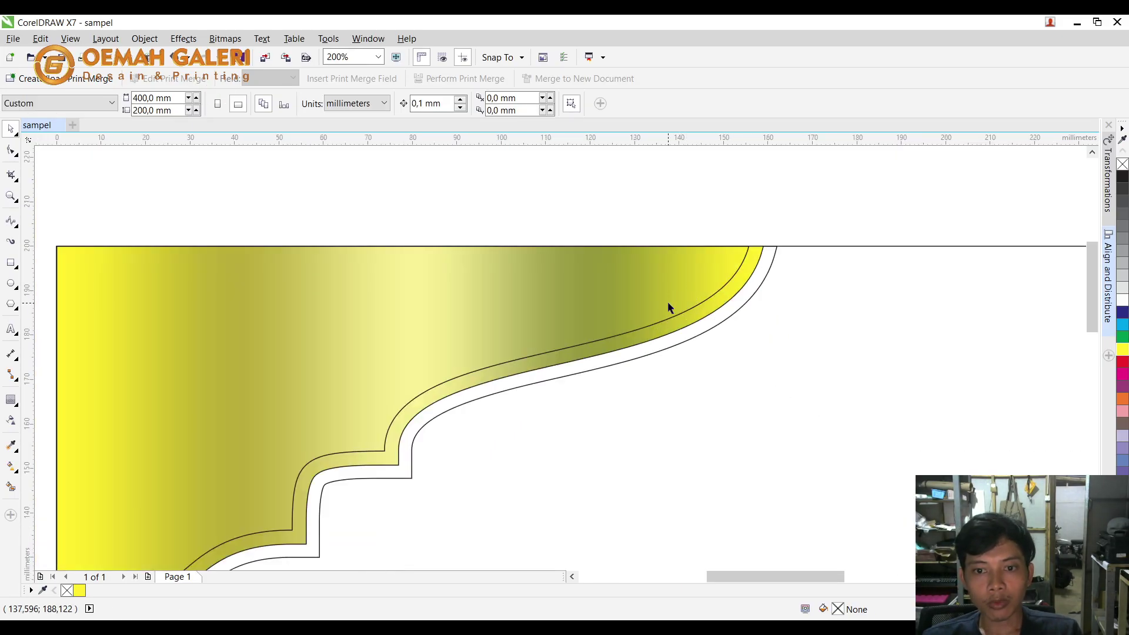
# Copy the middle outline's fountain fill onto the outermost corner outline with the attributes eyedropper.
pyautogui.click(11, 445)
pyautogui.click(541, 317)
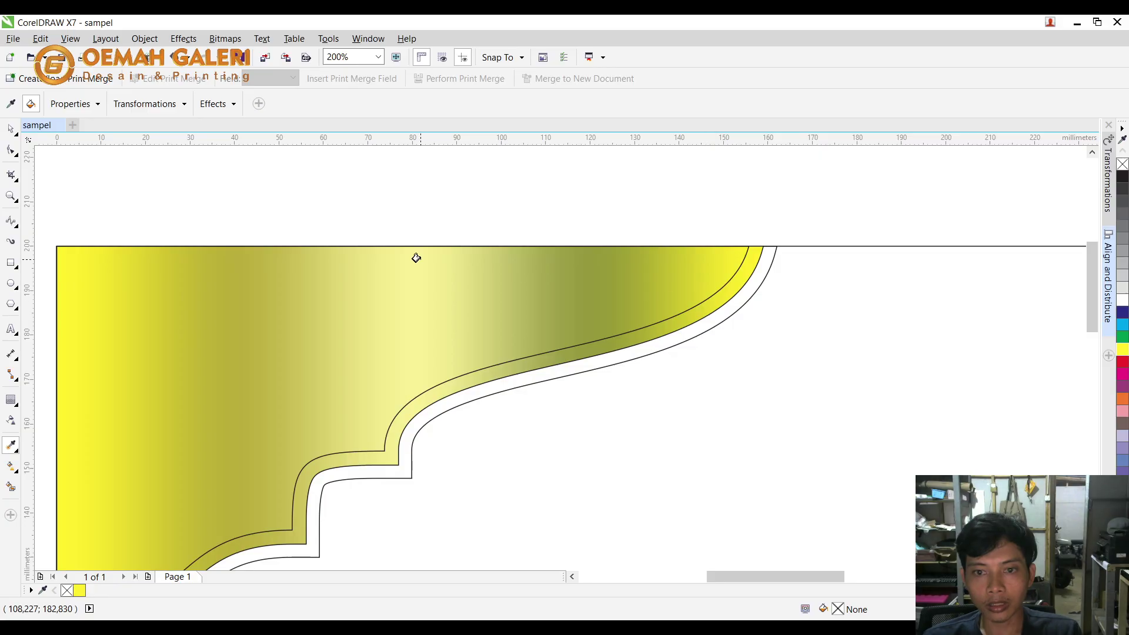
pyautogui.click(11, 128)
pyautogui.click(10, 445)
pyautogui.click(318, 326)
pyautogui.click(11, 128)
pyautogui.click(11, 445)
pyautogui.scroll(1, 776, 232)
pyautogui.click(746, 261)
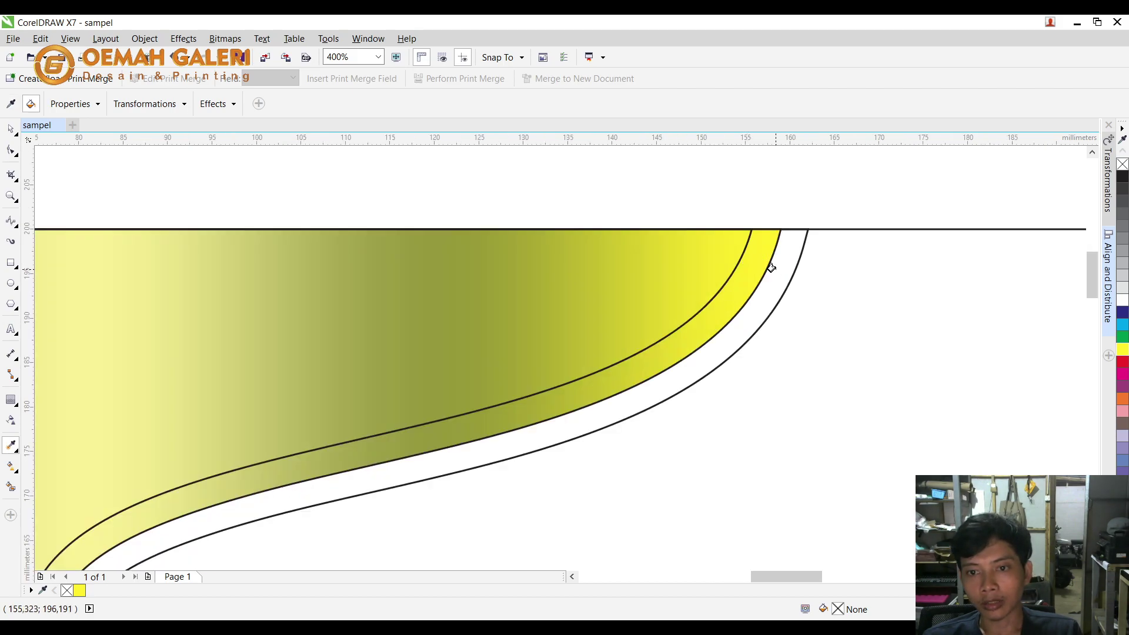
pyautogui.click(769, 261)
pyautogui.click(11, 128)
pyautogui.scroll(-1, 666, 244)
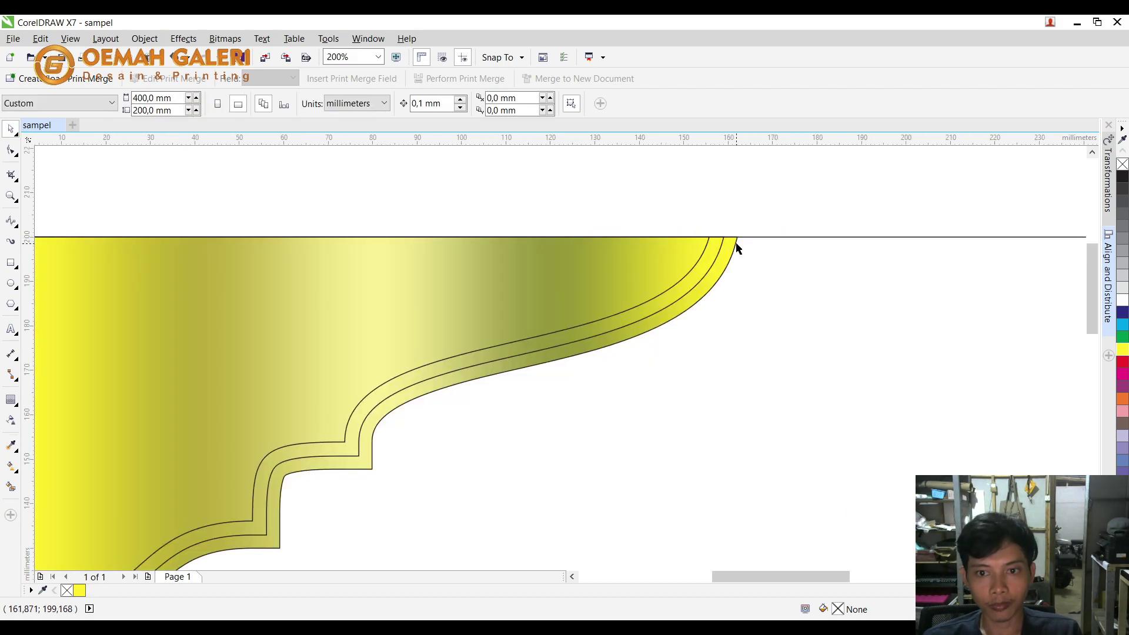
# Recolour the outermost outline's fountain fill so that yellow and olive stops alternate, ending in olive at the far end.
pyautogui.click(729, 250)
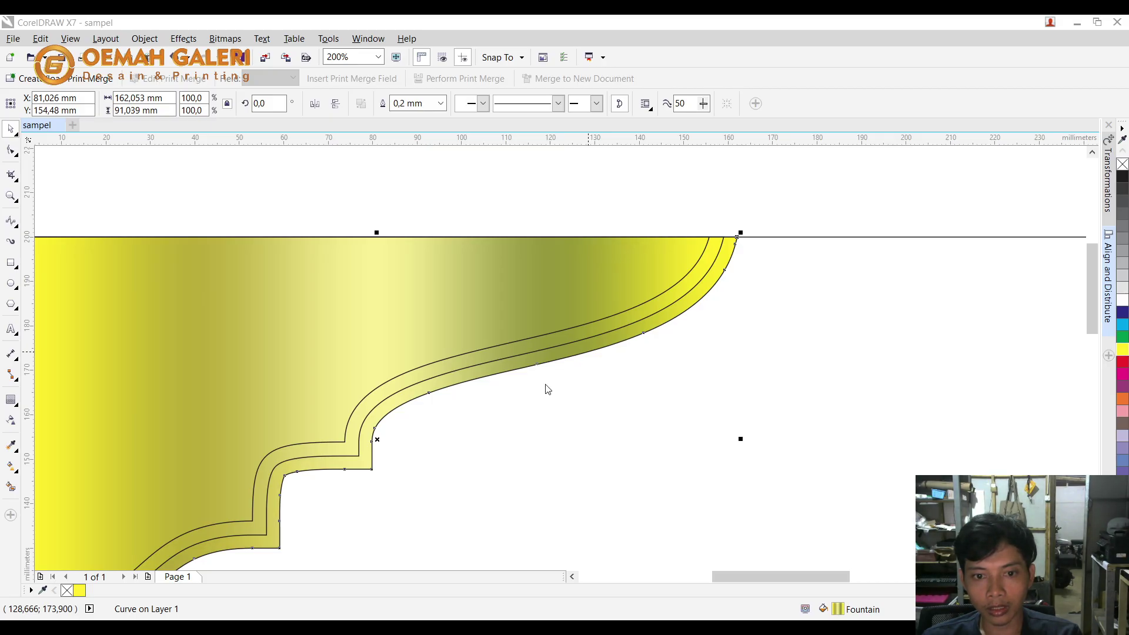
pyautogui.click(1116, 348)
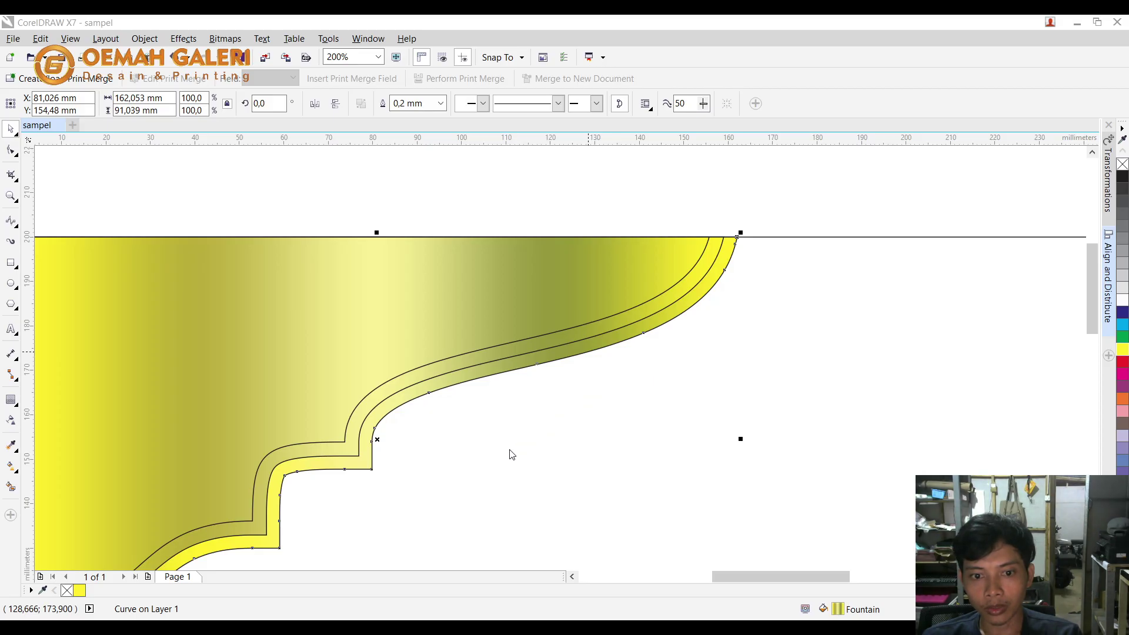
pyautogui.click(547, 355)
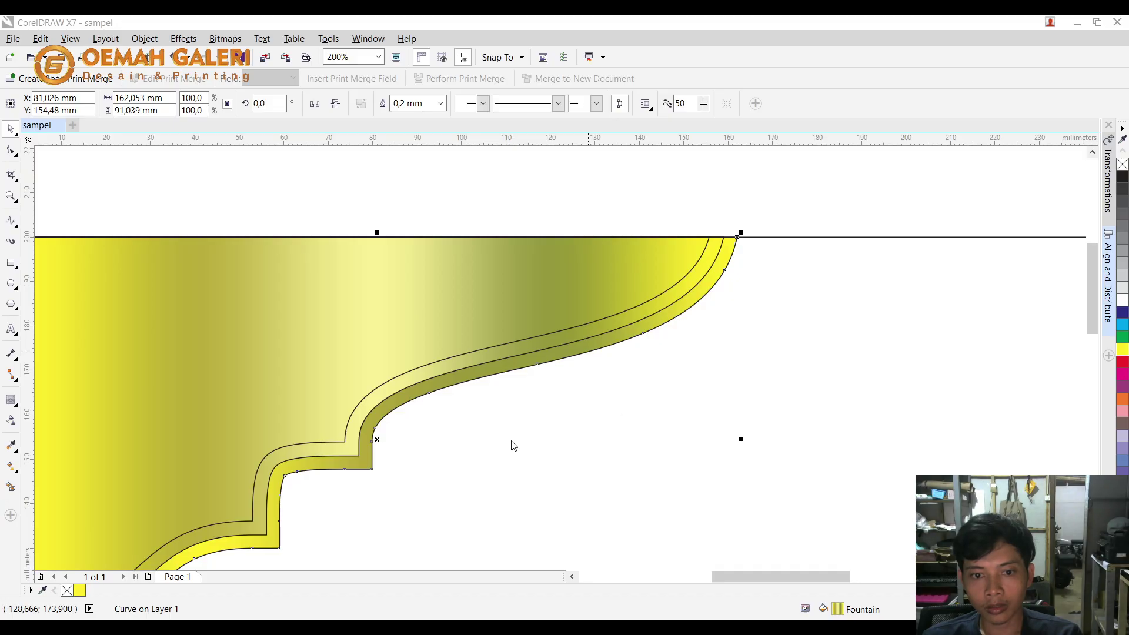
pyautogui.click(1122, 347)
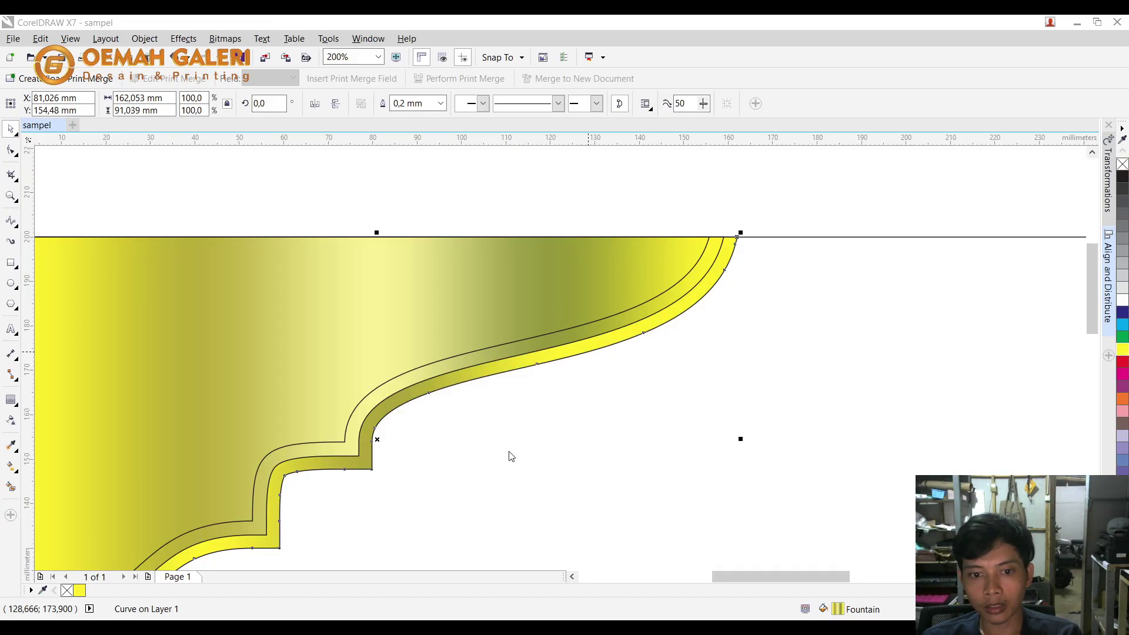
pyautogui.click(564, 356)
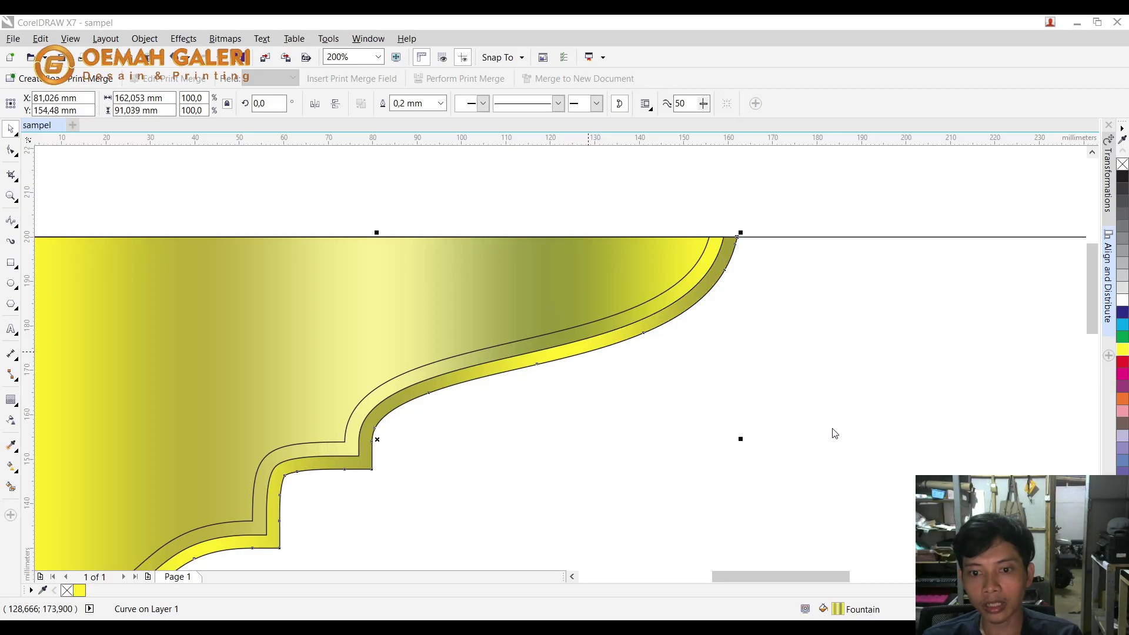
# Remove the outline strokes from the two gradient-filled corner shapes.
pyautogui.keyDown('shift'); pyautogui.click(727, 272); pyautogui.keyUp('shift')
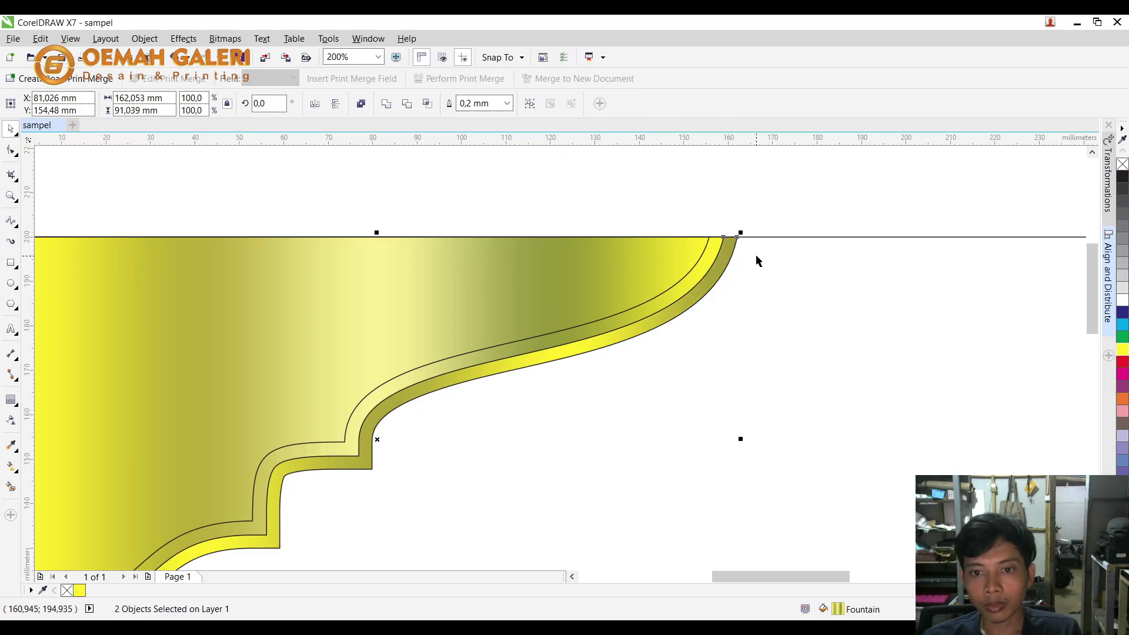
pyautogui.scroll(-2, 658, 235)
pyautogui.click(675, 208)
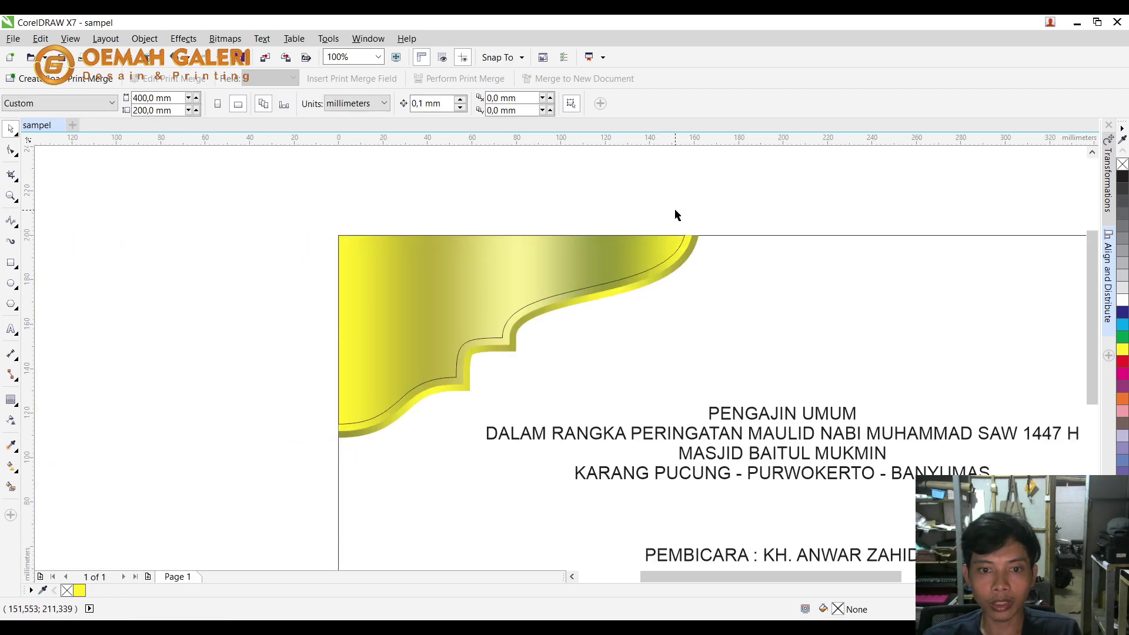
# Fill the innermost corner shape with solid green (C100 M0 Y100) and remove its outline stroke.
pyautogui.moveTo(465, 279)
pyautogui.mouseDown()
pyautogui.moveTo(414, 239)
pyautogui.moveTo(466, 278)
pyautogui.mouseUp()
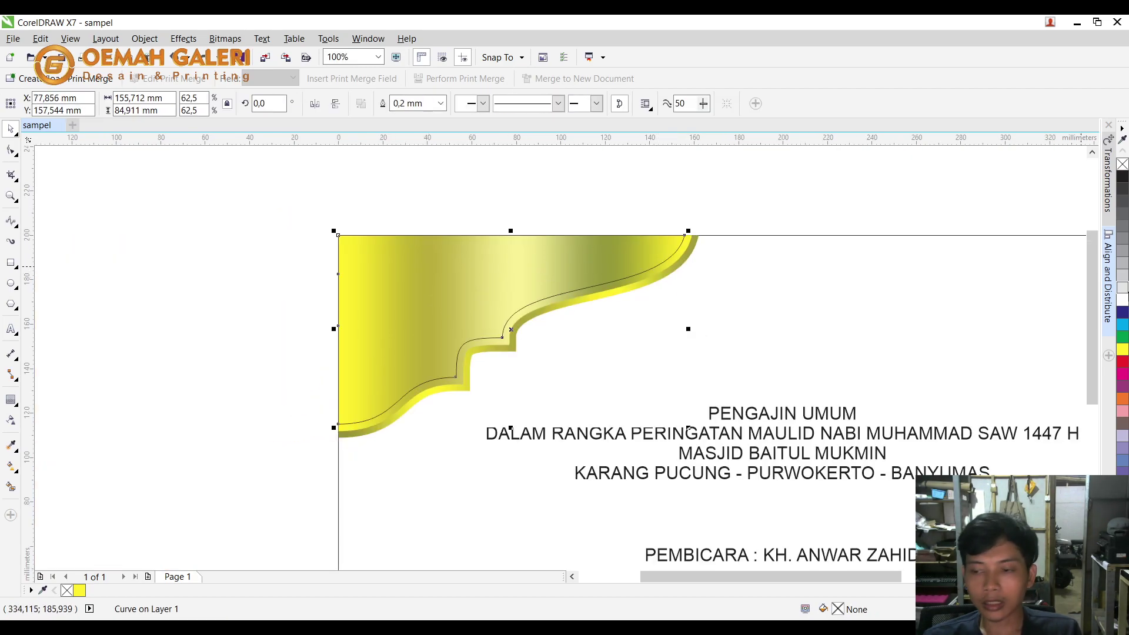
pyautogui.click(1123, 336)
pyautogui.scroll(-2, 468, 283)
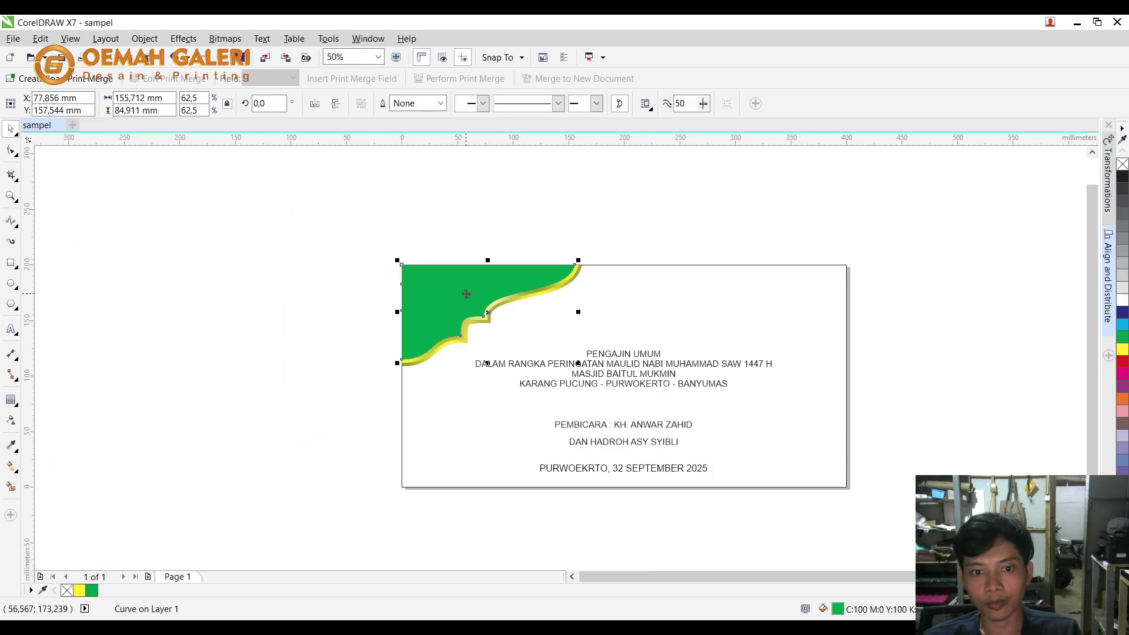
# Adjust the fountain fill of the gold band that directly borders the green corner shape.
pyautogui.scroll(4, 551, 229)
pyautogui.click(563, 229)
pyautogui.scroll(-1, 562, 234)
pyautogui.scroll(1, 506, 304)
pyautogui.click(506, 303)
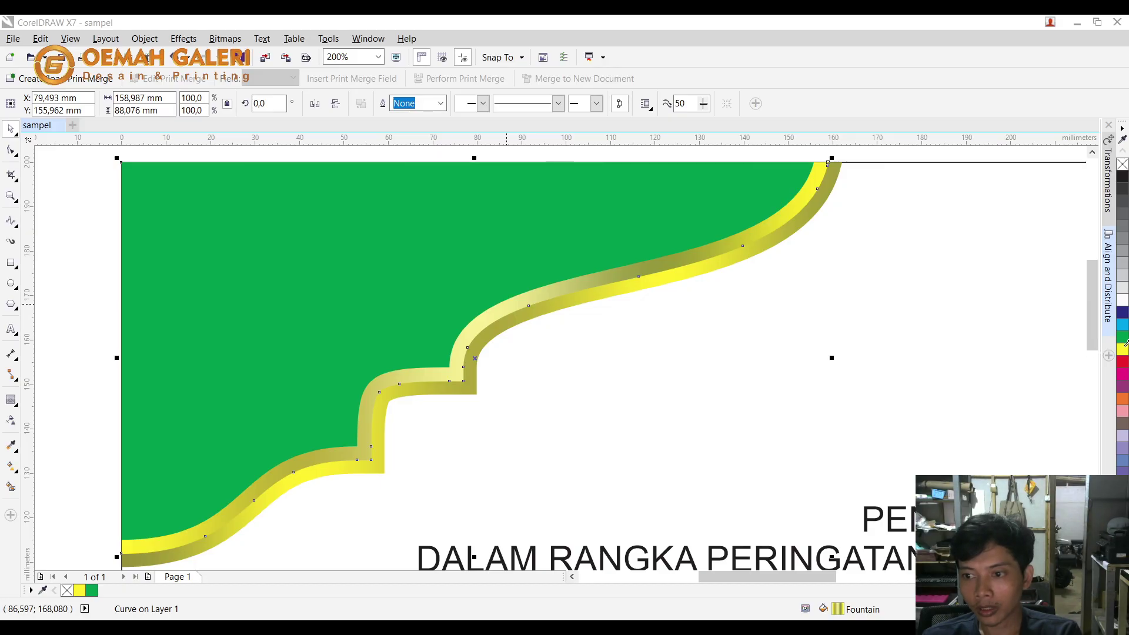
pyautogui.scroll(-1, 518, 381)
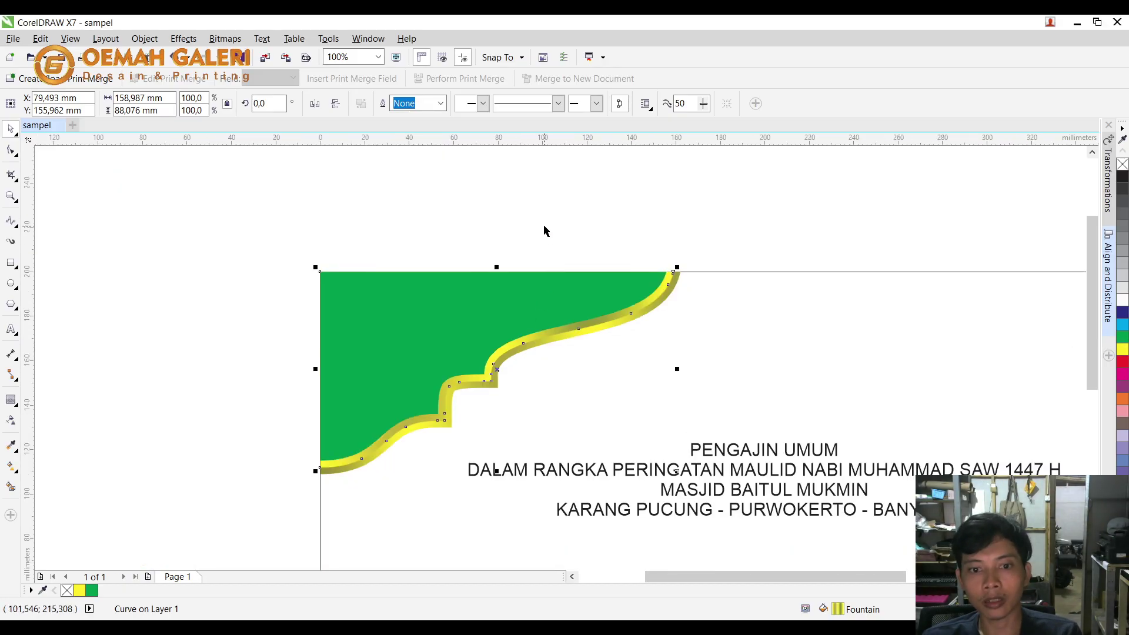
# Change the innermost corner shape's solid fill to a darker green.
pyautogui.click(545, 229)
pyautogui.scroll(1, 518, 359)
pyautogui.click(466, 306)
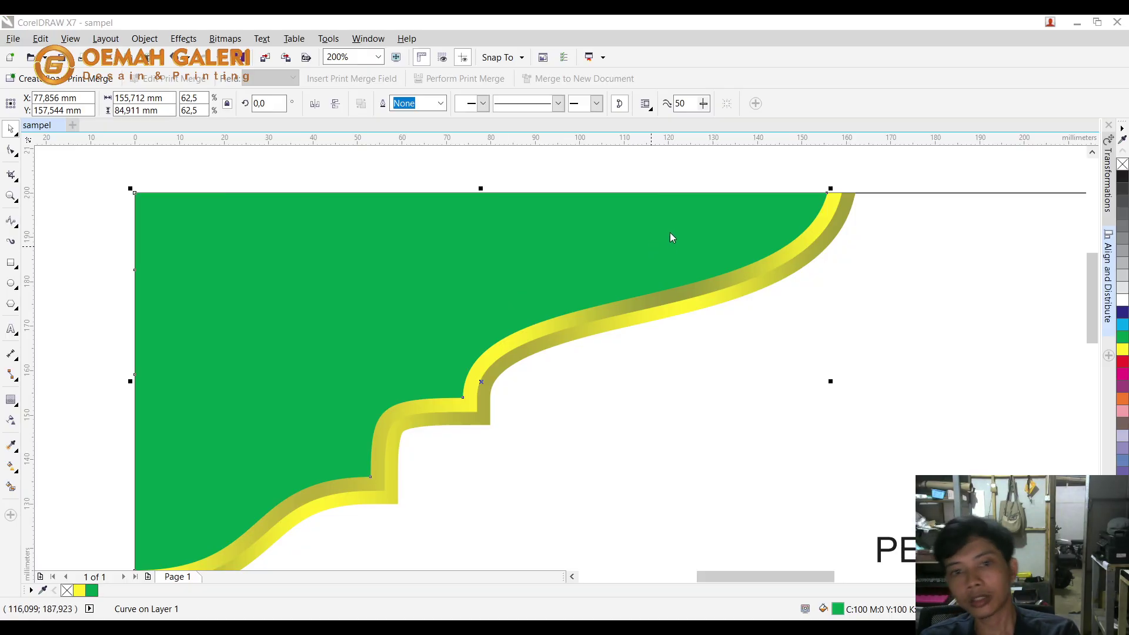
pyautogui.moveTo(623, 358); pyautogui.dragTo(622, 367)
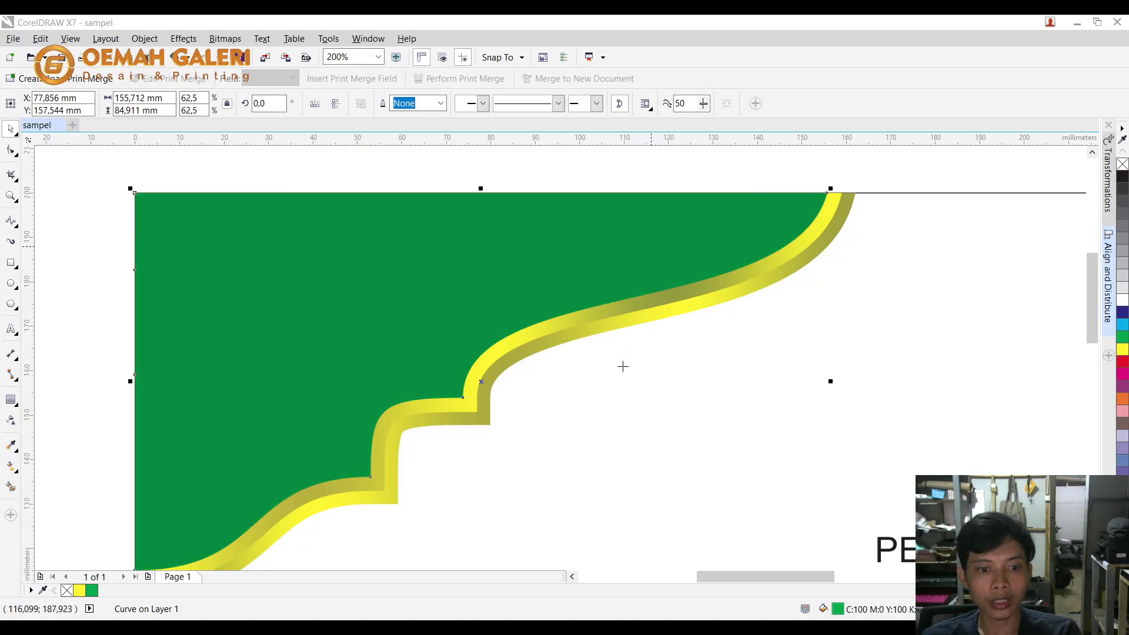
pyautogui.press('Return')
pyautogui.scroll(-1, 502, 331)
pyautogui.click(502, 214)
pyautogui.scroll(-1, 362, 283)
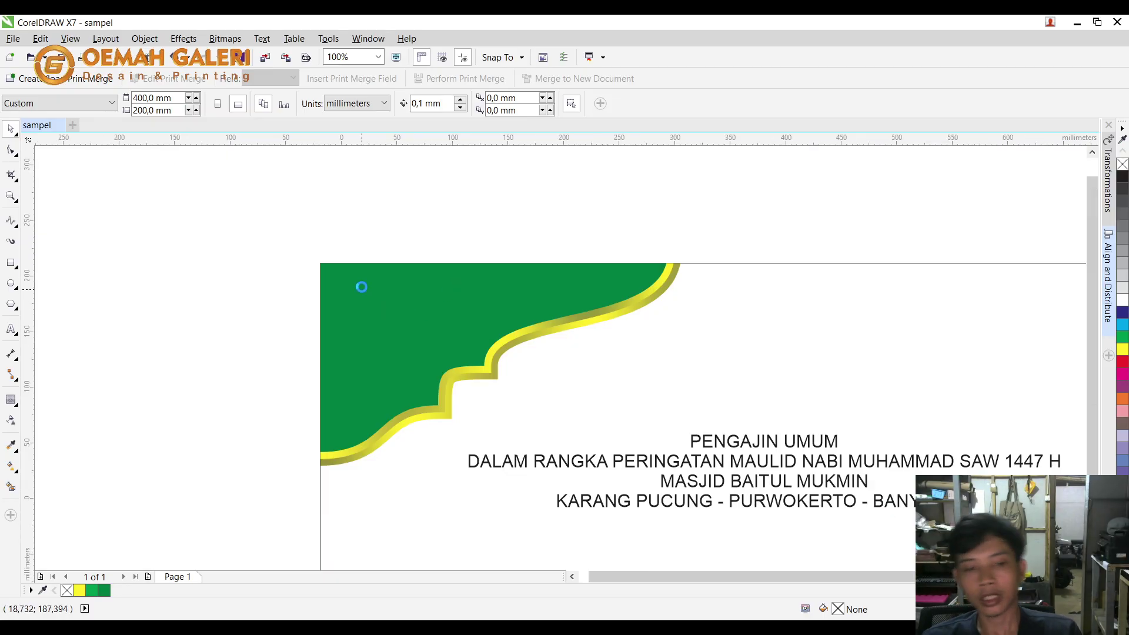
pyautogui.scroll(1, 360, 312)
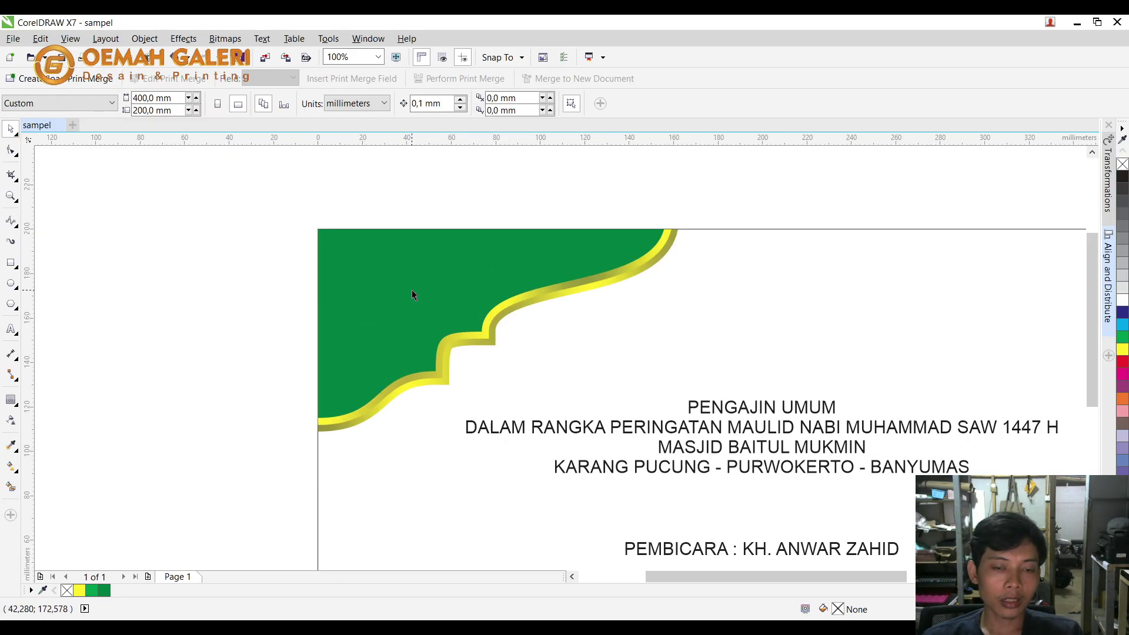
# Draw a square about 45 mm wide in the empty area beside the banner page.
pyautogui.click(10, 263)
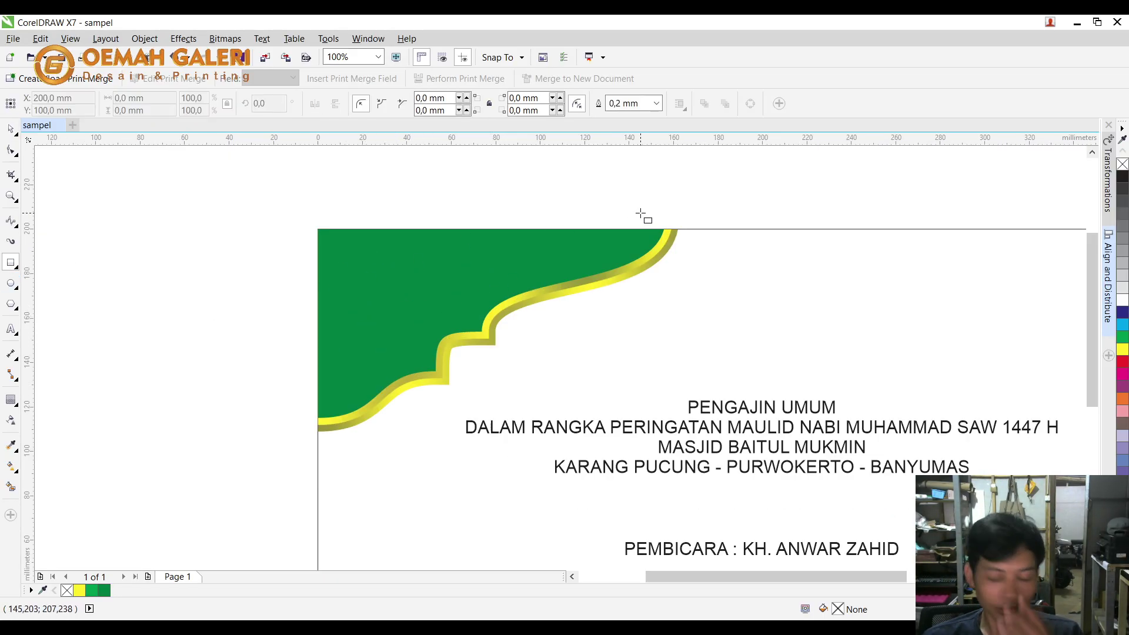
pyautogui.scroll(-1, 390, 214)
pyautogui.scroll(1, 390, 214)
pyautogui.moveTo(305, 247); pyautogui.dragTo(406, 348)
pyautogui.press('space')
pyautogui.scroll(1, 424, 252)
pyautogui.moveTo(386, 242); pyautogui.dragTo(377, 279)
pyautogui.keyDown('shift'); pyautogui.click(350, 245); pyautogui.keyUp('shift')
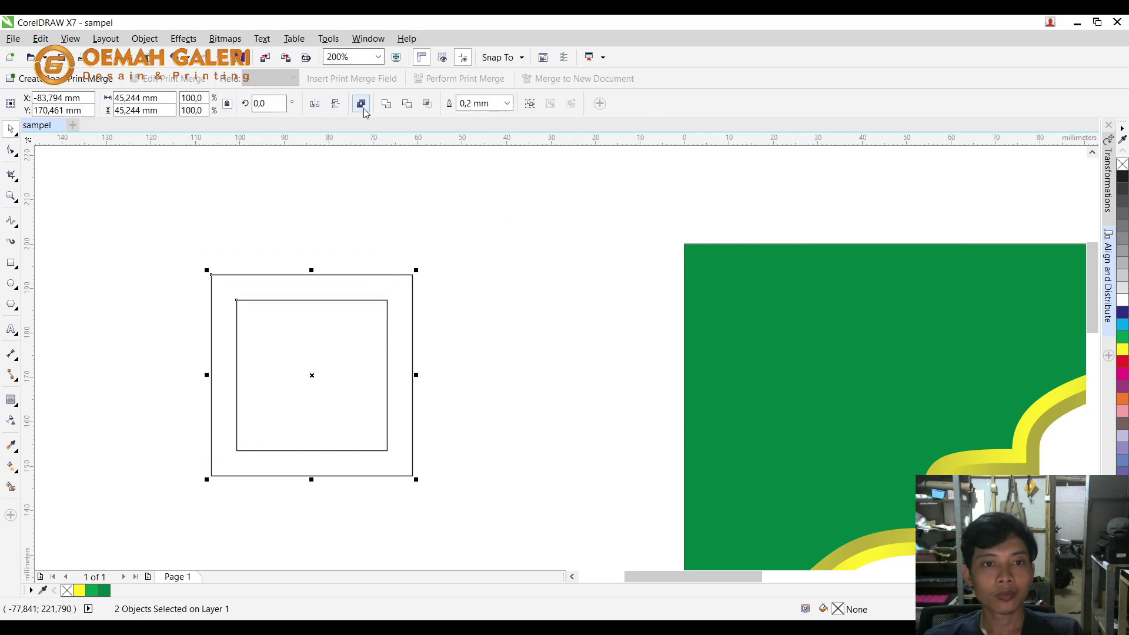
pyautogui.click(386, 301)
pyautogui.press('Delete')
# Duplicate the square in place, rotate the copy by 45°, and weld both squares into an eight-pointed star.
pyautogui.click(384, 311)
pyautogui.press('KP_Add')
pyautogui.doubleClick(273, 105)
pyautogui.write('45')
pyautogui.press('Return')
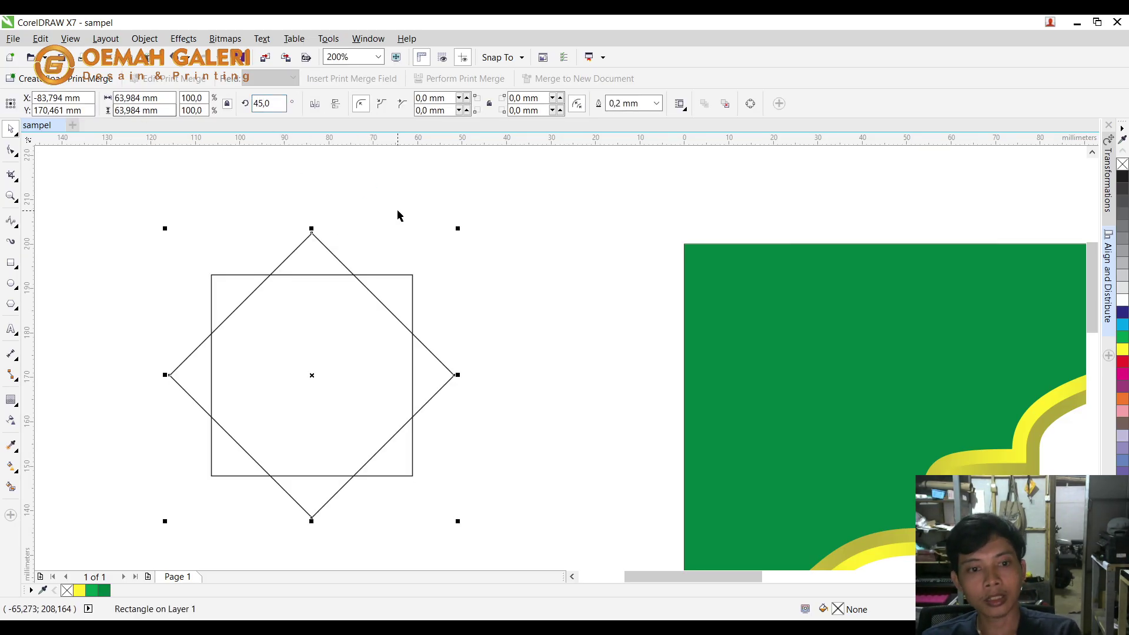
pyautogui.keyDown('shift'); pyautogui.click(390, 306); pyautogui.keyUp('shift')
pyautogui.click(385, 104)
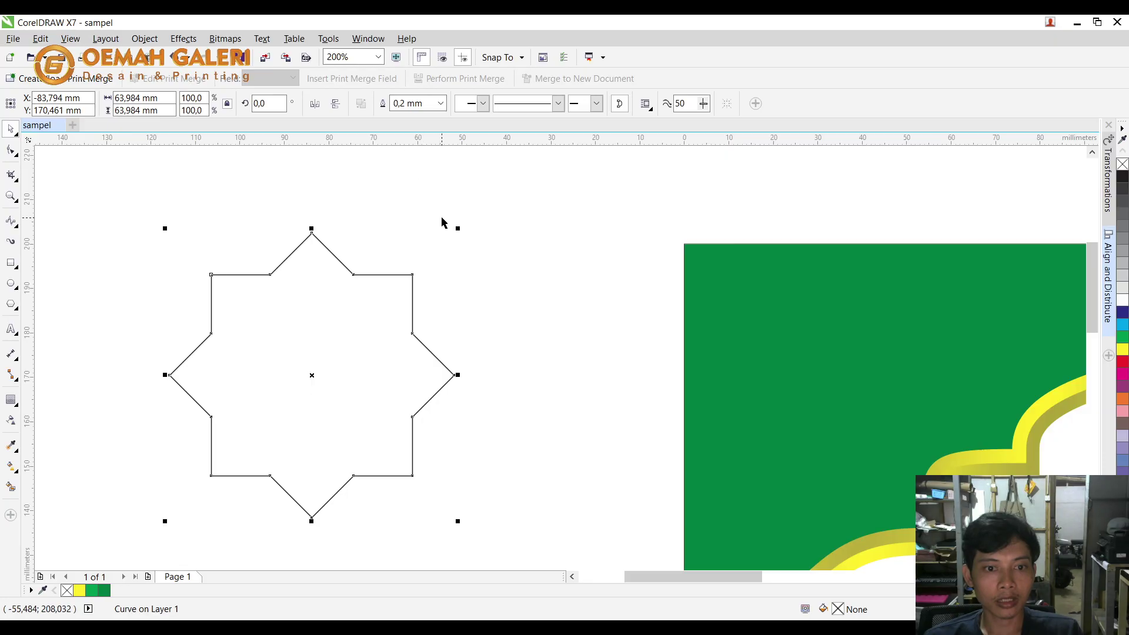
# Add two progressively smaller concentric copies inside the eight-pointed star and combine the three outlines into one curve.
pyautogui.moveTo(459, 228); pyautogui.dragTo(420, 265)
pyautogui.keyDown('shift'); pyautogui.click(385, 275); pyautogui.keyUp('shift')
pyautogui.click(407, 106)
pyautogui.click(430, 196)
pyautogui.click(386, 300)
pyautogui.moveTo(421, 266); pyautogui.dragTo(368, 268)
pyautogui.keyDown('shift'); pyautogui.click(356, 275); pyautogui.keyUp('shift')
pyautogui.click(386, 105)
pyautogui.scroll(-2, 523, 226)
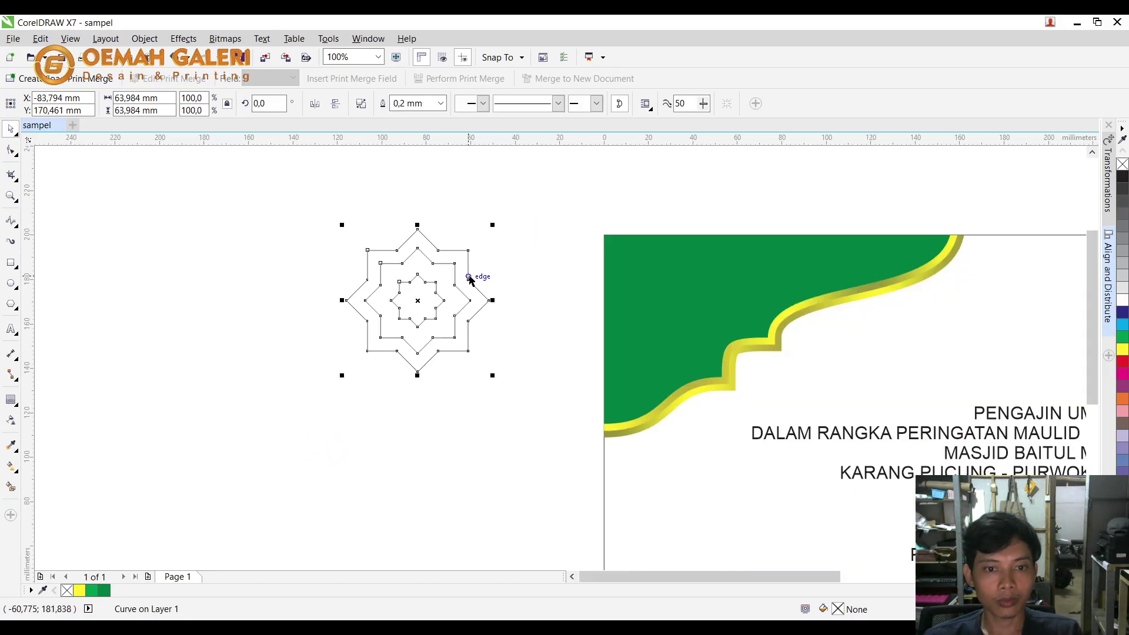
# Scale the combined star to about 32.3 mm and repeat copies of it tip to tip in a horizontal row.
pyautogui.moveTo(491, 228); pyautogui.dragTo(455, 313)
pyautogui.scroll(2, 569, 284)
pyautogui.hotkey('ctrl', 'r')
pyautogui.hotkey('ctrl', 'r')
pyautogui.hotkey('ctrl', 'r')
pyautogui.hotkey('ctrl', 'r')
pyautogui.hotkey('ctrl', 'r')
pyautogui.scroll(-2, 653, 298)
pyautogui.hotkey('ctrl', 'r')
pyautogui.hotkey('ctrl', 'r')
pyautogui.hotkey('ctrl', 'r')
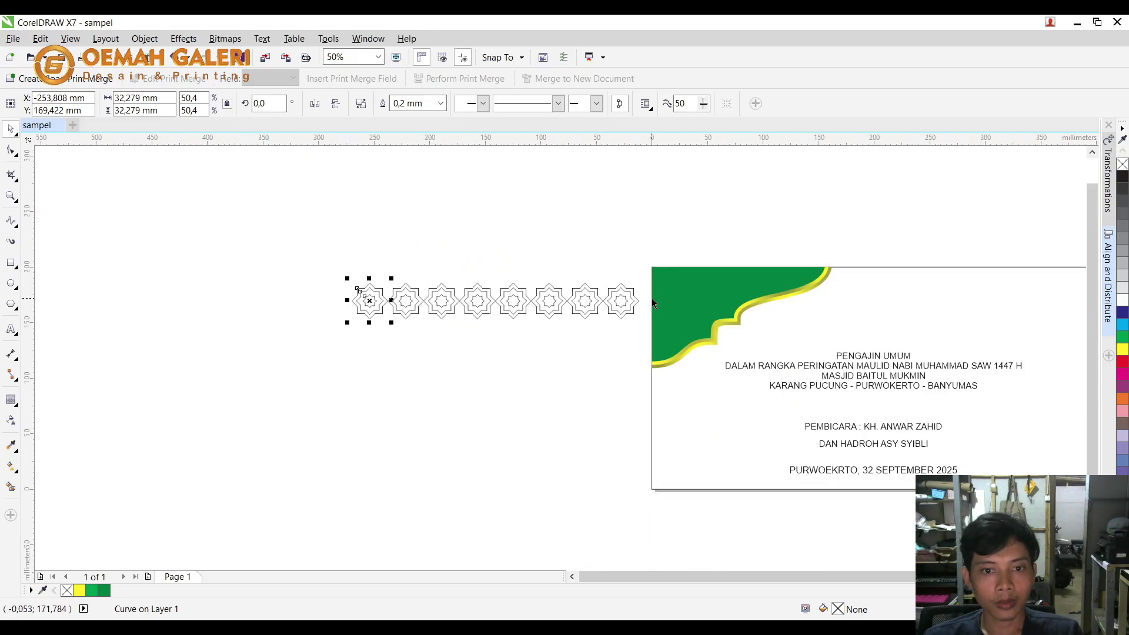
pyautogui.hotkey('ctrl', 'r')
# Extend the horizontal row with further tip-to-tip copies until it holds 19 stars.
pyautogui.moveTo(157, 257); pyautogui.dragTo(646, 344)
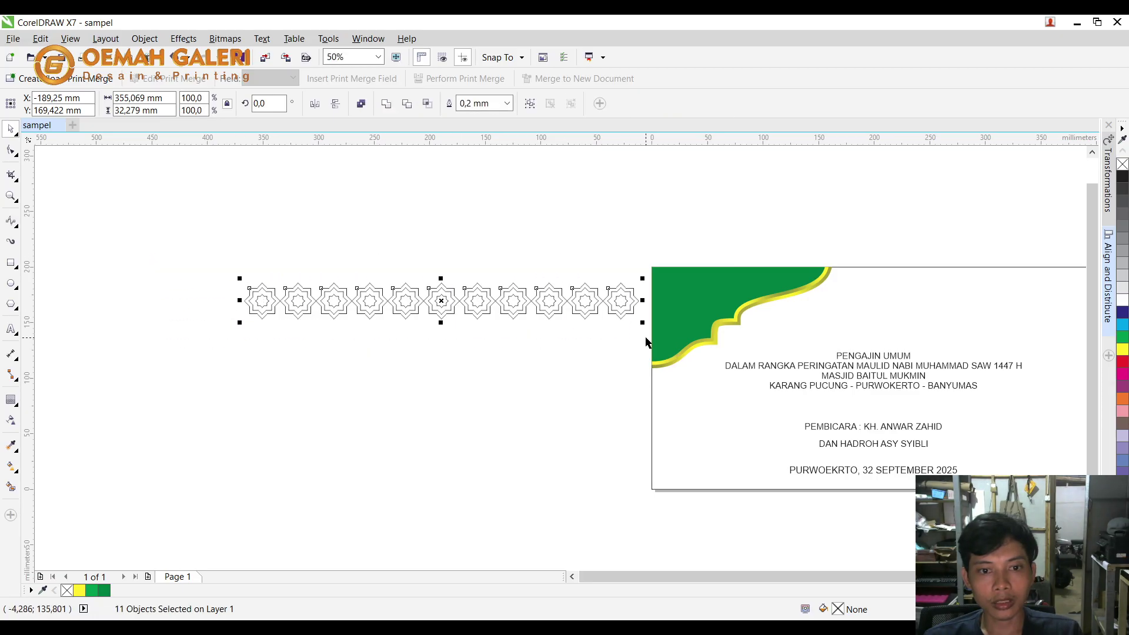
pyautogui.hotkey('ctrl', 'z')
pyautogui.hotkey('ctrl', 'r')
pyautogui.hotkey('ctrl', 'r')
pyautogui.hotkey('ctrl', 'r')
pyautogui.hotkey('ctrl', 'r')
pyautogui.hotkey('ctrl', 'r')
pyautogui.hotkey('ctrl', 'r')
pyautogui.hotkey('ctrl', 'r')
pyautogui.hotkey('ctrl', 'r')
pyautogui.hotkey('ctrl', 'r')
pyautogui.scroll(-1, 633, 287)
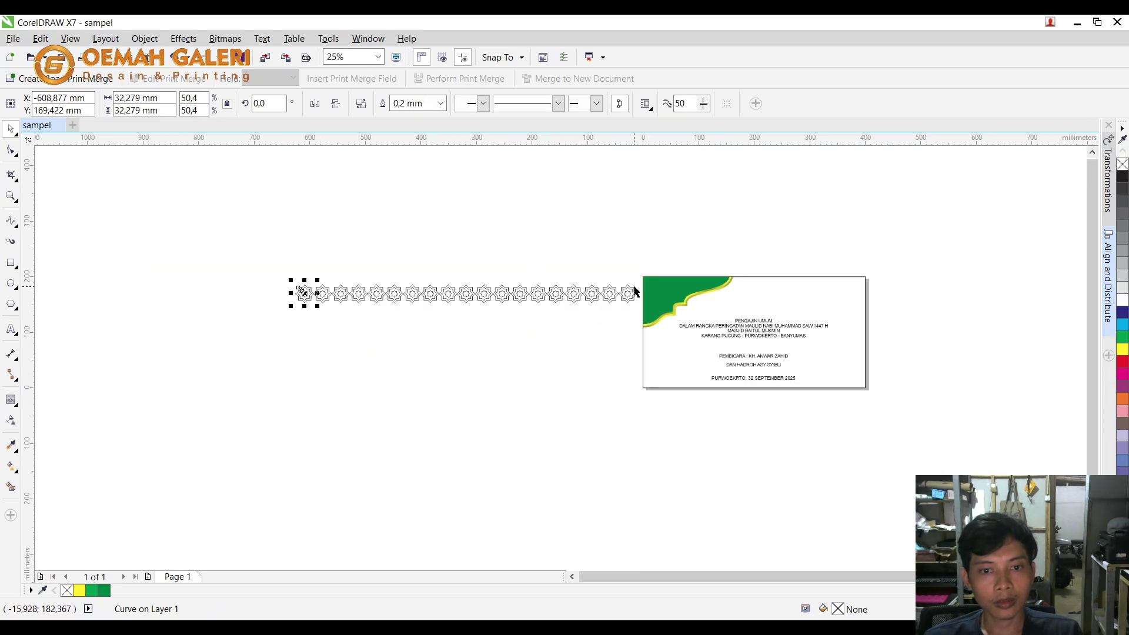
# Duplicate the whole star row directly below the first so that the vertical star tips meet.
pyautogui.moveTo(263, 274); pyautogui.dragTo(643, 311)
pyautogui.scroll(2, 504, 295)
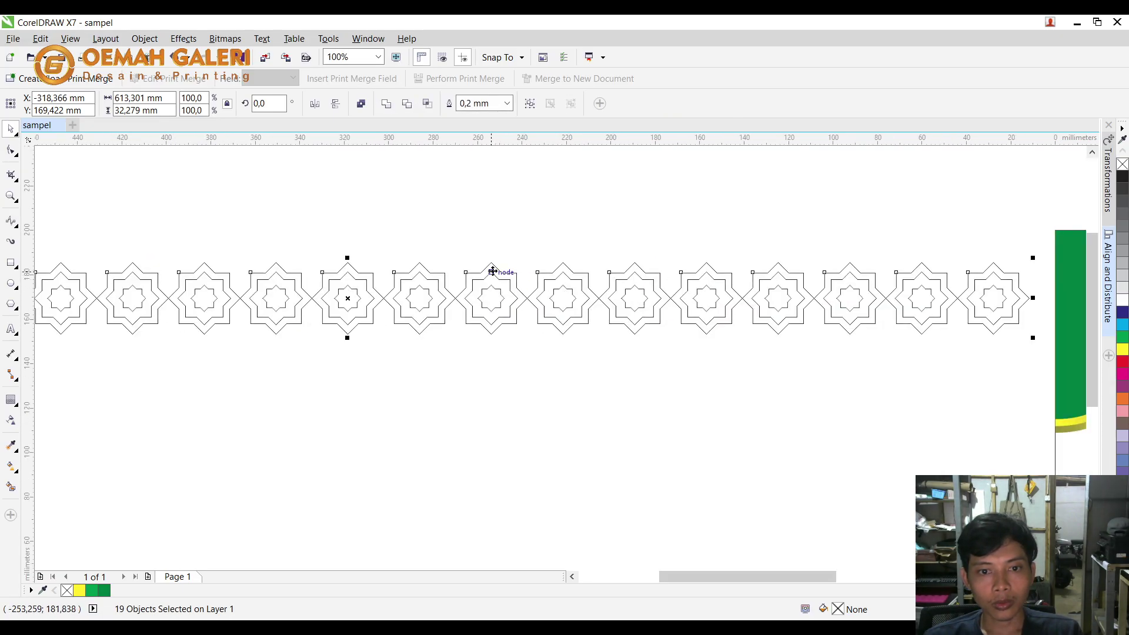
pyautogui.moveTo(491, 266); pyautogui.dragTo(538, 318)
pyautogui.scroll(1, 492, 335)
pyautogui.scroll(-1, 565, 317)
pyautogui.scroll(2, 541, 317)
pyautogui.scroll(-1, 539, 318)
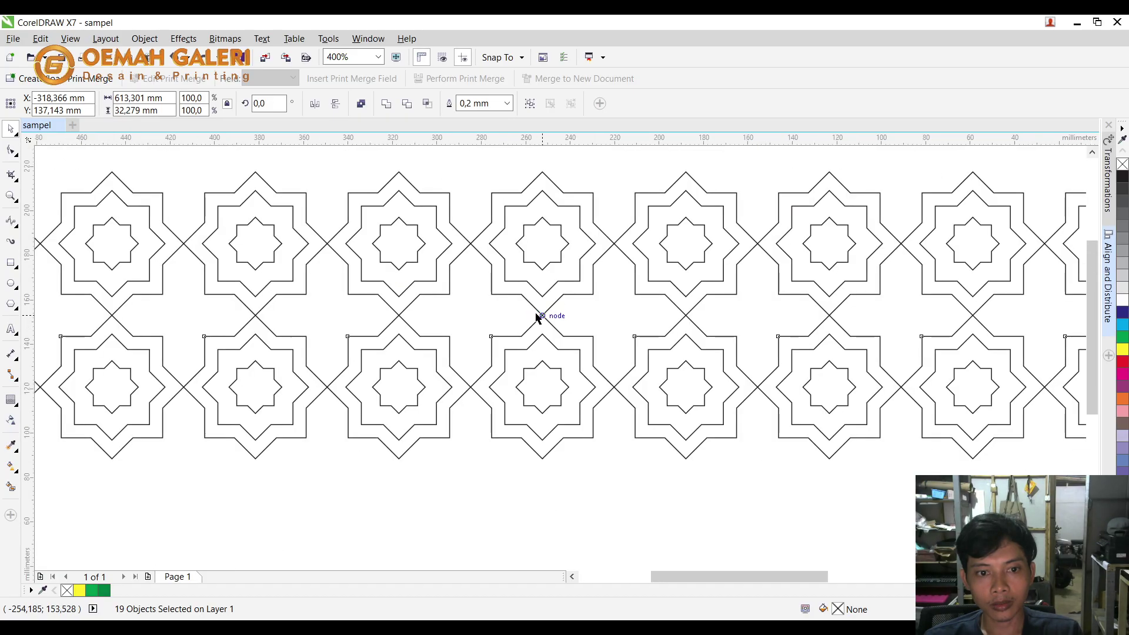
pyautogui.scroll(-3, 538, 318)
pyautogui.moveTo(906, 364); pyautogui.dragTo(906, 363)
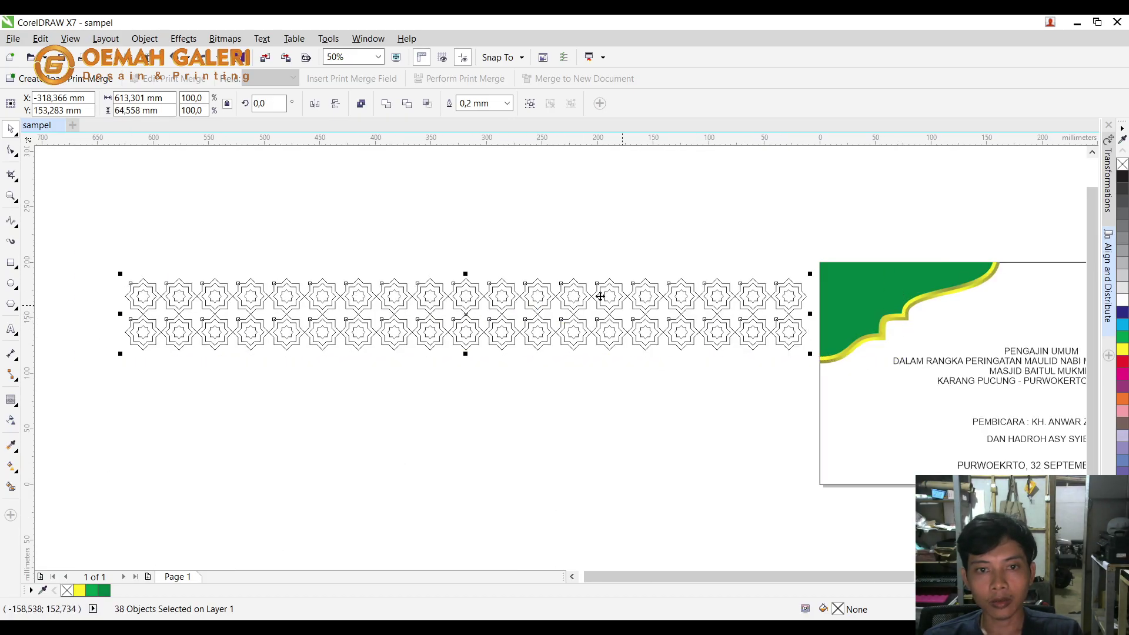
pyautogui.click(486, 218)
pyautogui.scroll(-1, 609, 250)
pyautogui.scroll(2, 381, 286)
pyautogui.scroll(4, 382, 284)
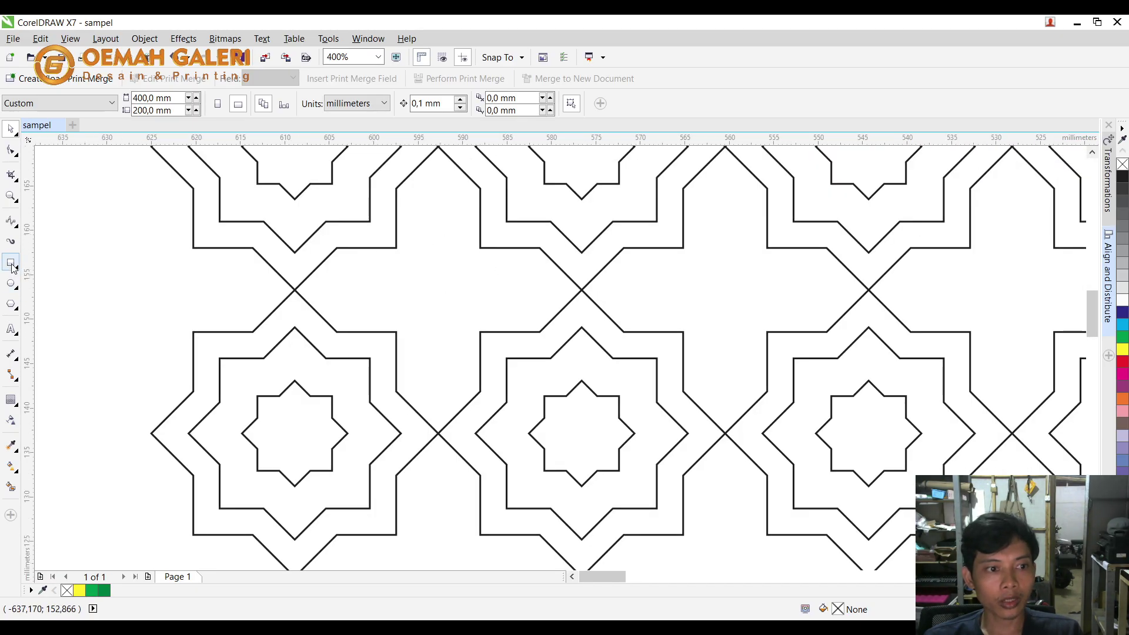
pyautogui.scroll(-2, 247, 337)
pyautogui.hotkey('ctrl', 'a')
pyautogui.click(365, 240)
pyautogui.moveTo(332, 294); pyautogui.dragTo(321, 263)
pyautogui.hotkey('ctrl', 'z')
pyautogui.click(362, 245)
pyautogui.click(312, 337)
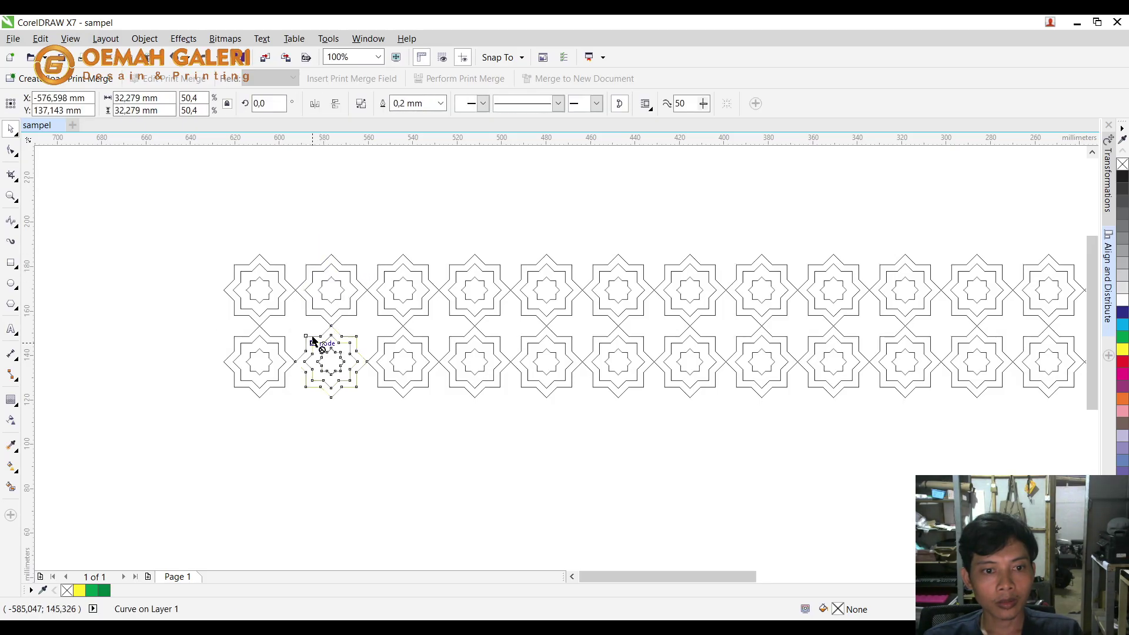
pyautogui.click(320, 232)
# Draw a horizontal rectangle about 22.2 × 3.4 mm in the first gap between the two star rows.
pyautogui.scroll(2, 288, 316)
pyautogui.click(11, 263)
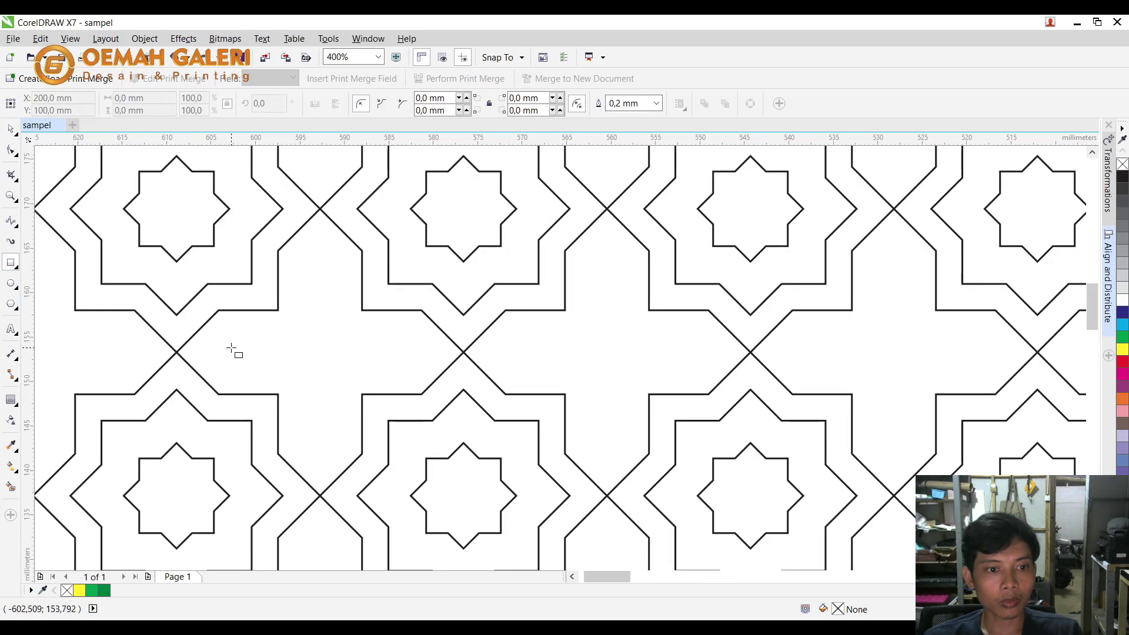
pyautogui.scroll(-2, 314, 330)
pyautogui.scroll(2, 298, 334)
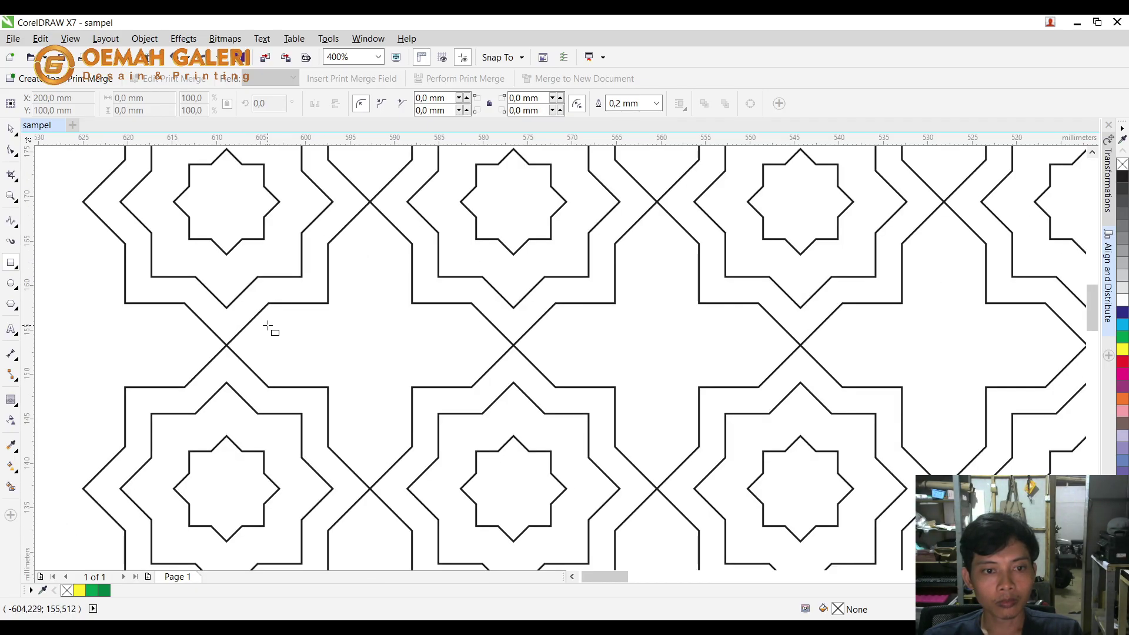
pyautogui.moveTo(268, 325); pyautogui.dragTo(466, 356)
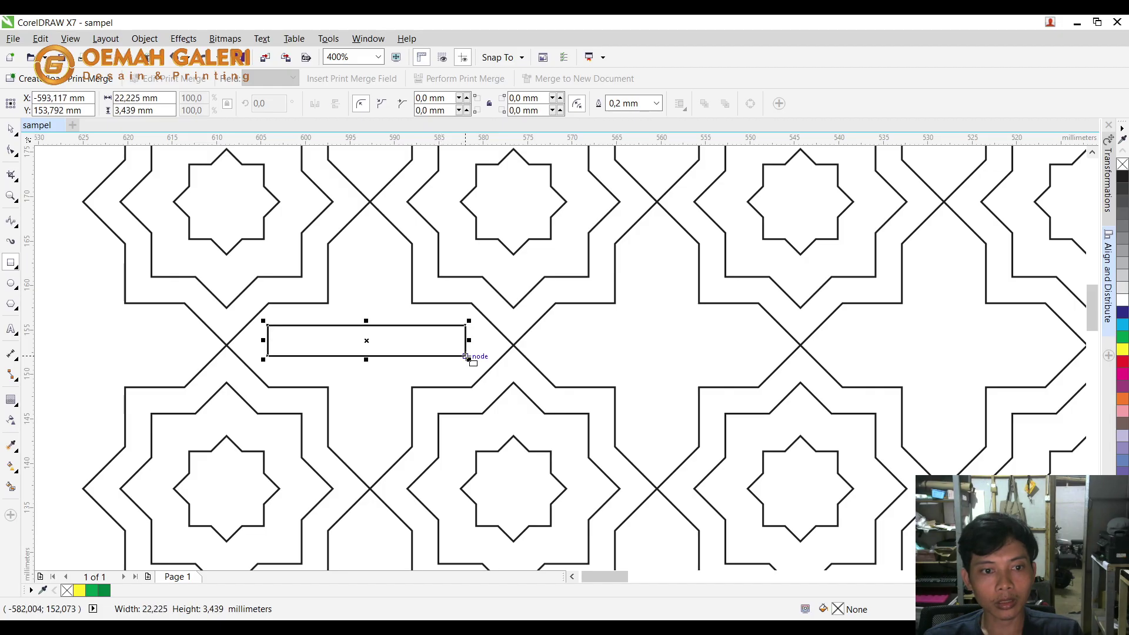
# Duplicate the thin rectangle in place, rotate the copy by 90°, and weld both into a cross.
pyautogui.click(11, 128)
pyautogui.write('90')
pyautogui.press('Return')
pyautogui.keyDown('shift'); pyautogui.click(390, 345); pyautogui.keyUp('shift')
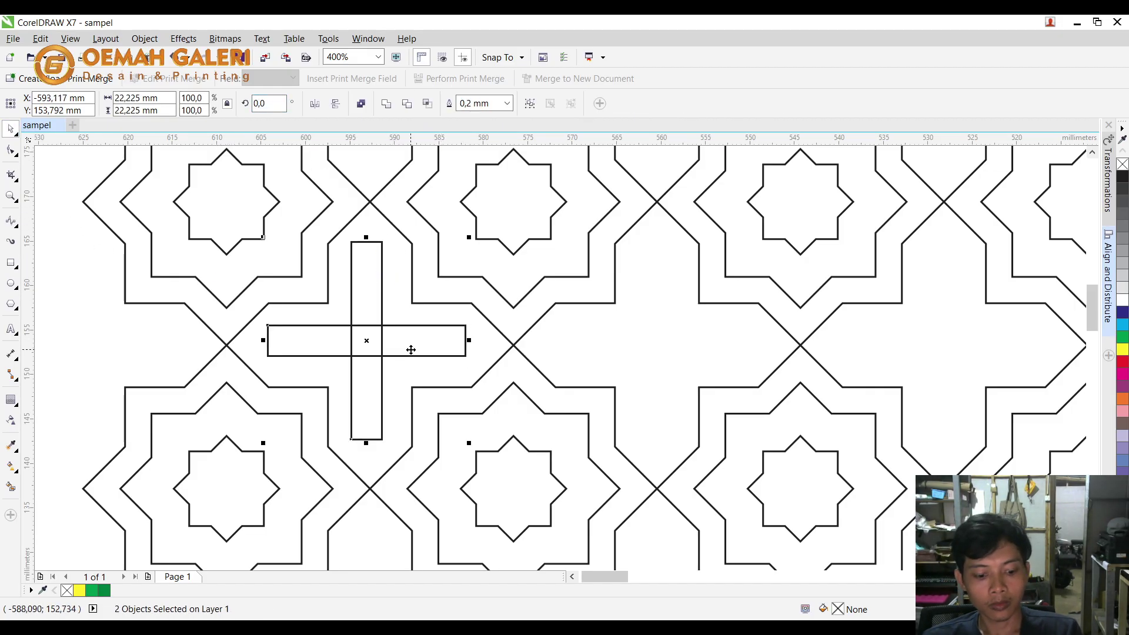
pyautogui.click(386, 103)
pyautogui.scroll(-2, 464, 302)
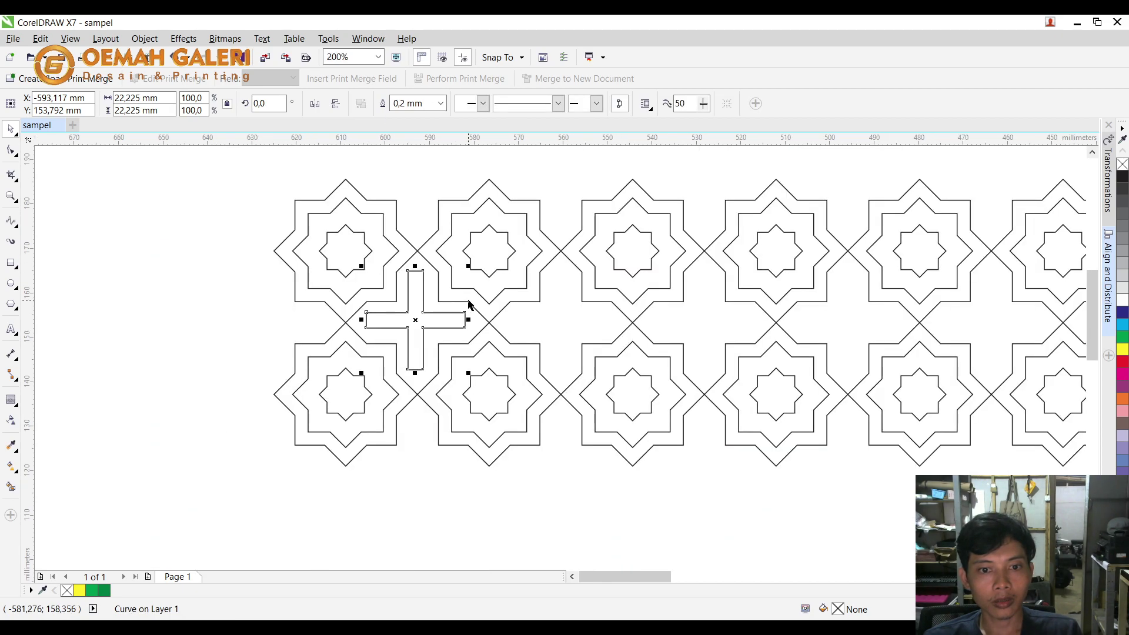
# Align the cross vertically to the middle of the two stacked stars in the second column.
pyautogui.click(485, 342)
pyautogui.click(422, 323)
pyautogui.keyDown('shift'); pyautogui.click(486, 317); pyautogui.keyUp('shift')
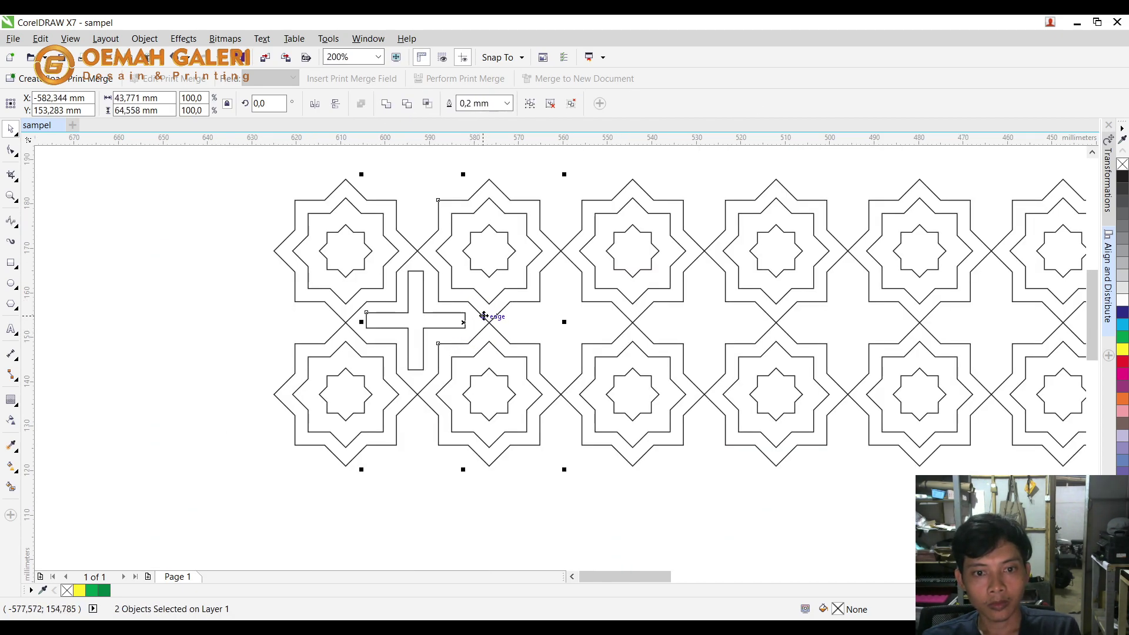
pyautogui.click(428, 176)
# Group the first two stars of the upper row and centre the cross horizontally on that group.
pyautogui.click(396, 219)
pyautogui.keyDown('shift'); pyautogui.click(438, 225); pyautogui.keyUp('shift')
pyautogui.hotkey('ctrl', 'g')
pyautogui.click(411, 307)
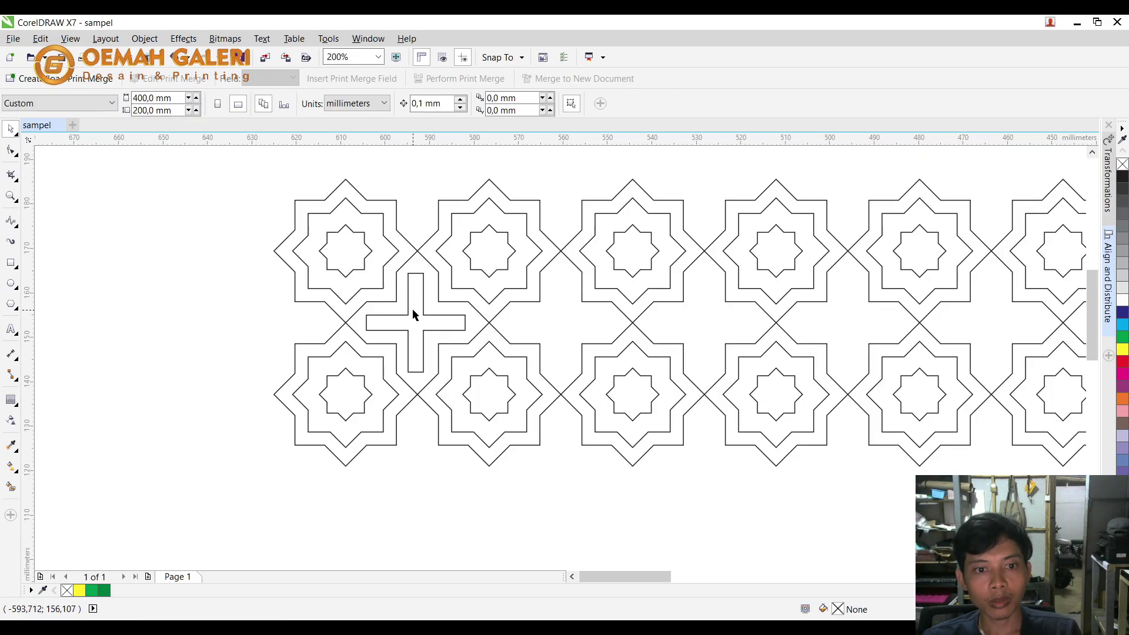
pyautogui.click(409, 307)
pyautogui.keyDown('shift'); pyautogui.click(439, 201); pyautogui.keyUp('shift')
pyautogui.press('c')
# Shrink the cross slightly to about 21.9 mm so it fits the gap between the four stars.
pyautogui.click(408, 302)
pyautogui.click(423, 296)
pyautogui.scroll(1, 423, 296)
pyautogui.moveTo(513, 246); pyautogui.dragTo(511, 247)
pyautogui.scroll(-2, 372, 269)
pyautogui.scroll(2, 381, 276)
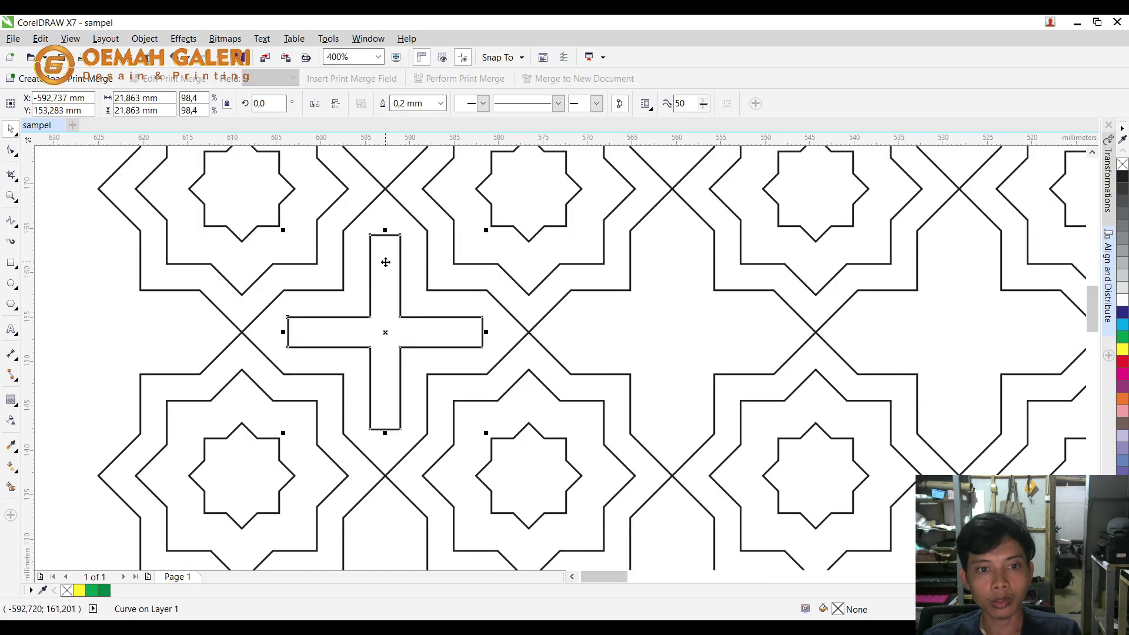
# Duplicate the cross into the next gap and repeat the copy along the entire length of the star rows.
pyautogui.moveTo(386, 334); pyautogui.dragTo(679, 342)
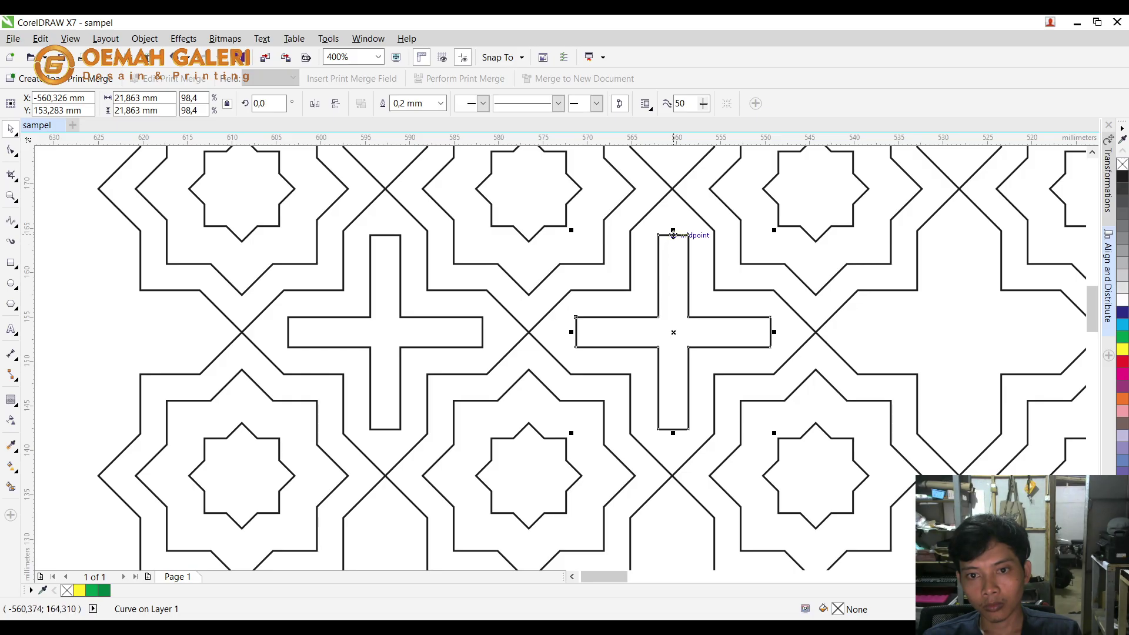
pyautogui.scroll(-2, 347, 323)
pyautogui.hotkey('ctrl', 'r')
pyautogui.hotkey('ctrl', 'r')
pyautogui.hotkey('ctrl', 'r')
pyautogui.hotkey('ctrl', 'r')
pyautogui.hotkey('ctrl', 'r')
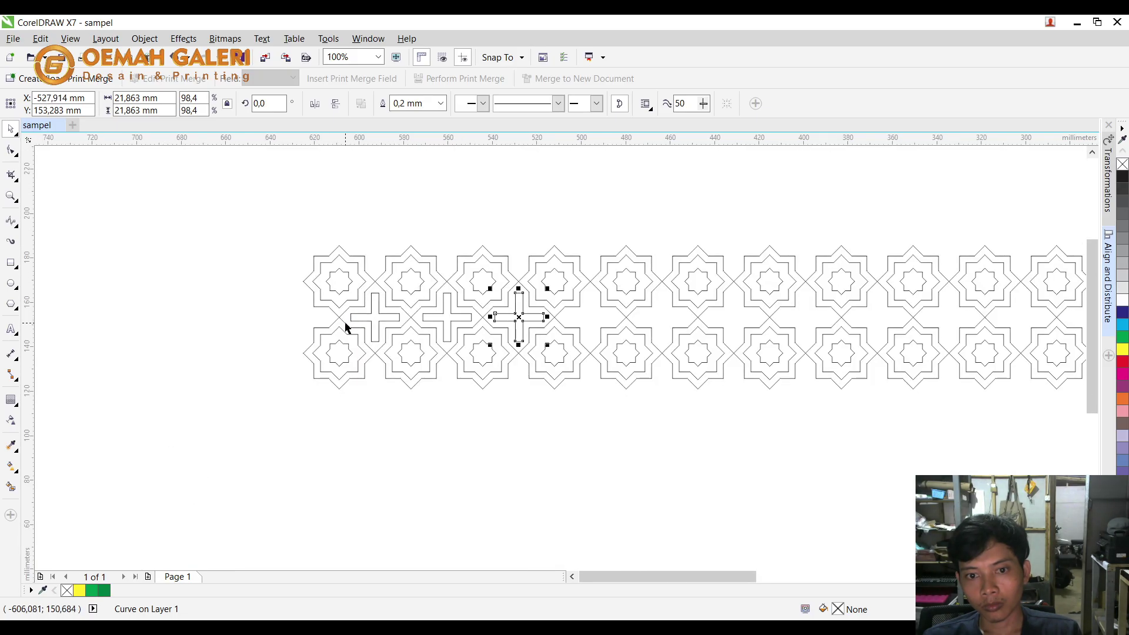
pyautogui.scroll(-2, 338, 323)
pyautogui.scroll(2, 580, 341)
pyautogui.hotkey('ctrl', 'r')
pyautogui.hotkey('ctrl', 'r')
pyautogui.hotkey('ctrl', 'r')
pyautogui.hotkey('ctrl', 'r')
pyautogui.hotkey('ctrl', 'r')
# Centre the last cross horizontally on the final two stars of the upper row.
pyautogui.click(608, 242)
pyautogui.keyDown('shift'); pyautogui.click(683, 249); pyautogui.keyUp('shift')
pyautogui.click(659, 284)
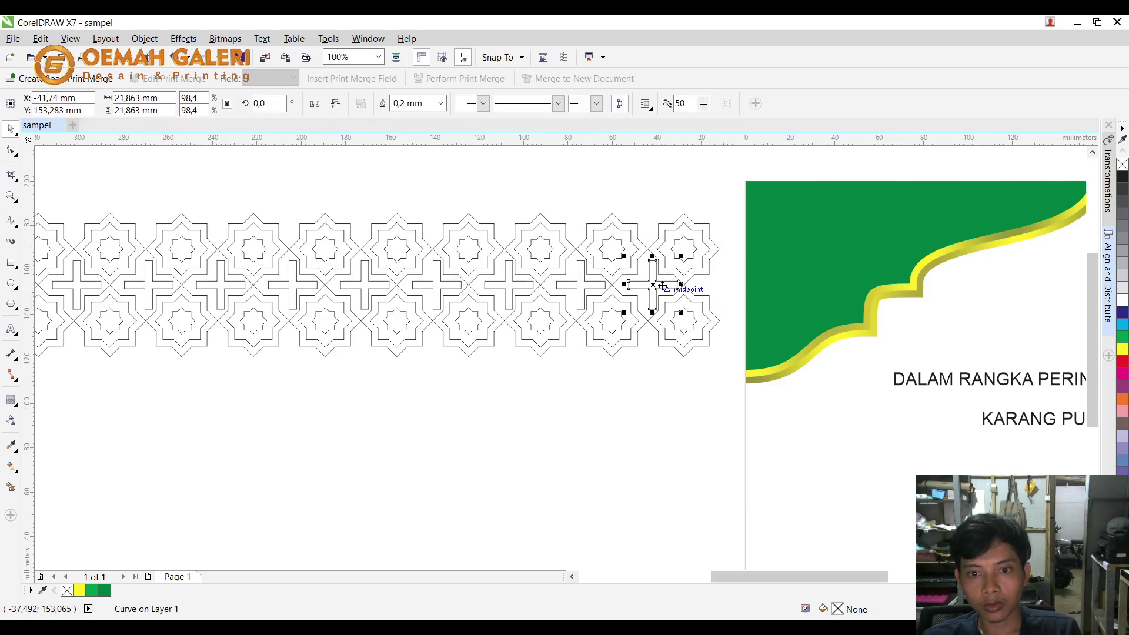
pyautogui.keyDown('shift'); pyautogui.click(656, 239); pyautogui.keyUp('shift')
pyautogui.scroll(-1, 656, 239)
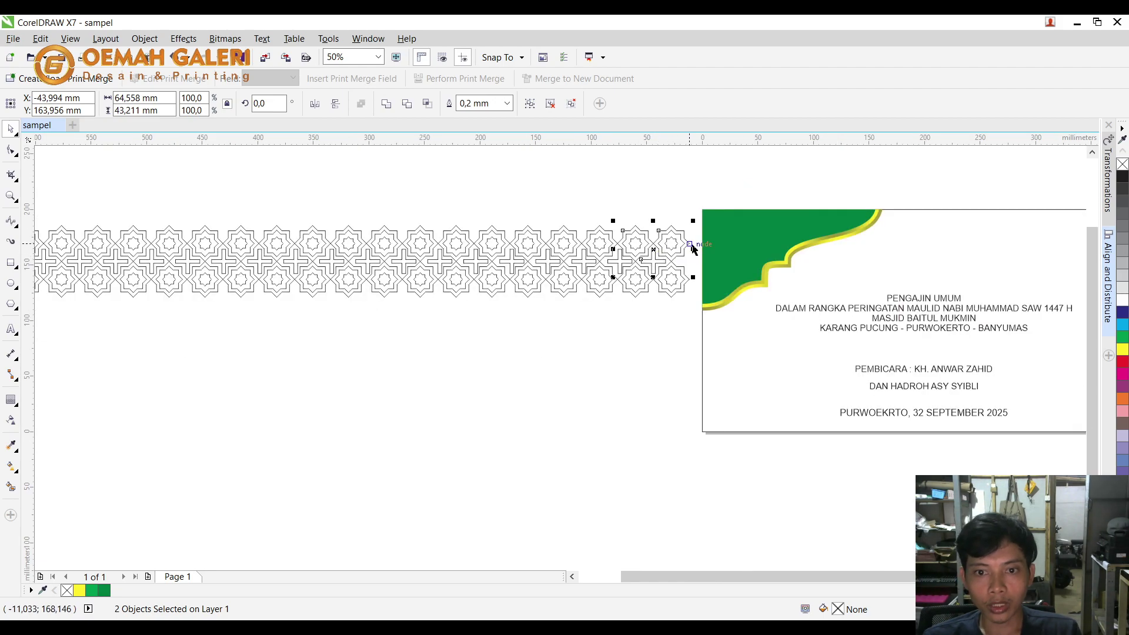
# Distribute all 18 crosses with equal horizontal spacing between the two star rows.
pyautogui.scroll(-1, 470, 244)
pyautogui.moveTo(342, 239); pyautogui.dragTo(697, 266)
pyautogui.scroll(2, 709, 252)
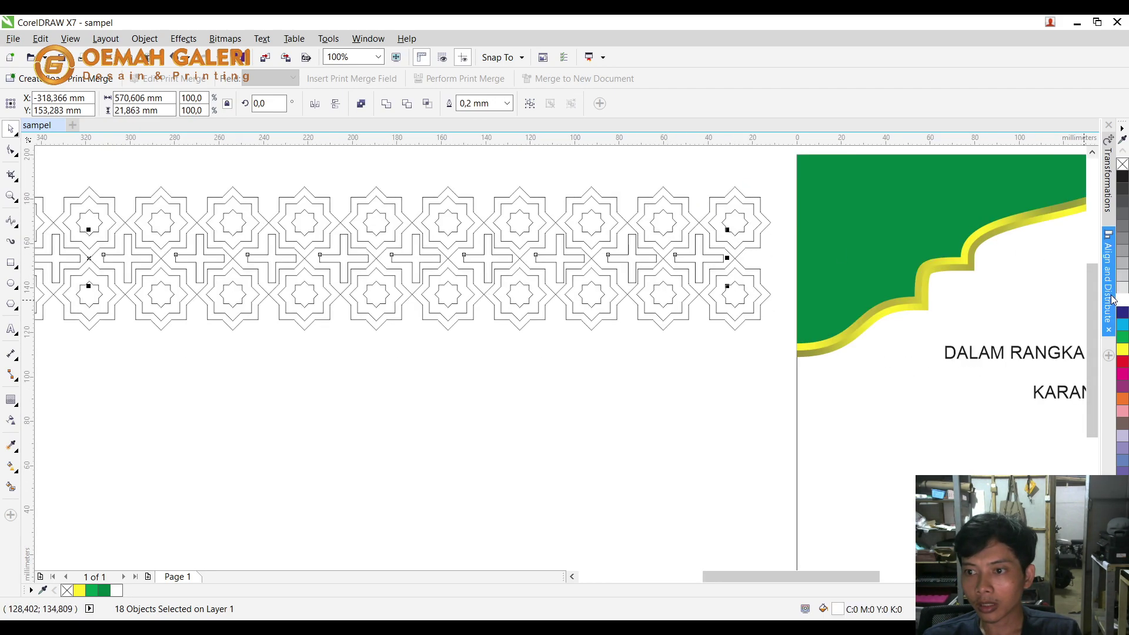
pyautogui.click(1108, 276)
pyautogui.scroll(-1, 694, 300)
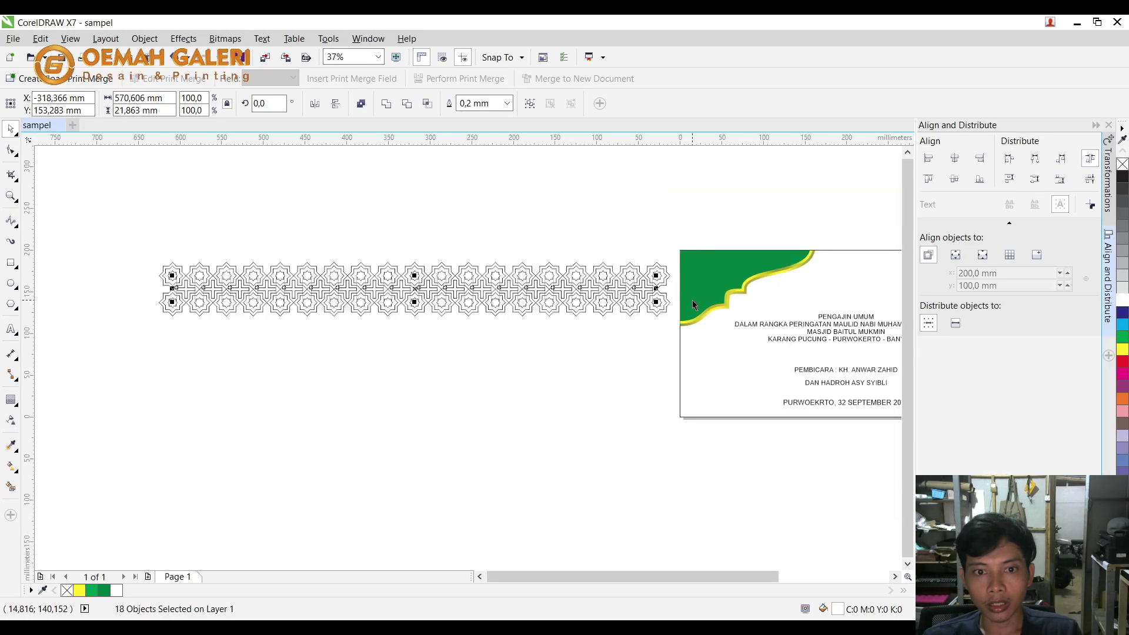
pyautogui.click(630, 241)
pyautogui.scroll(1, 166, 246)
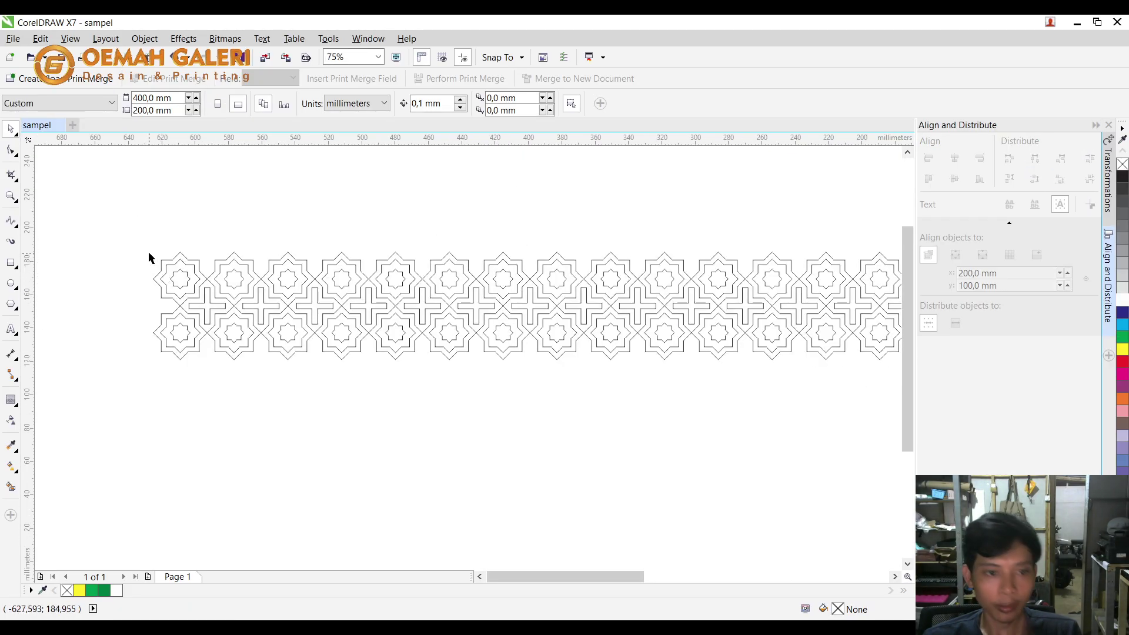
# Delete the first star at the outer end of the lower row.
pyautogui.moveTo(111, 219); pyautogui.dragTo(887, 335)
pyautogui.scroll(-1, 670, 351)
pyautogui.click(667, 350)
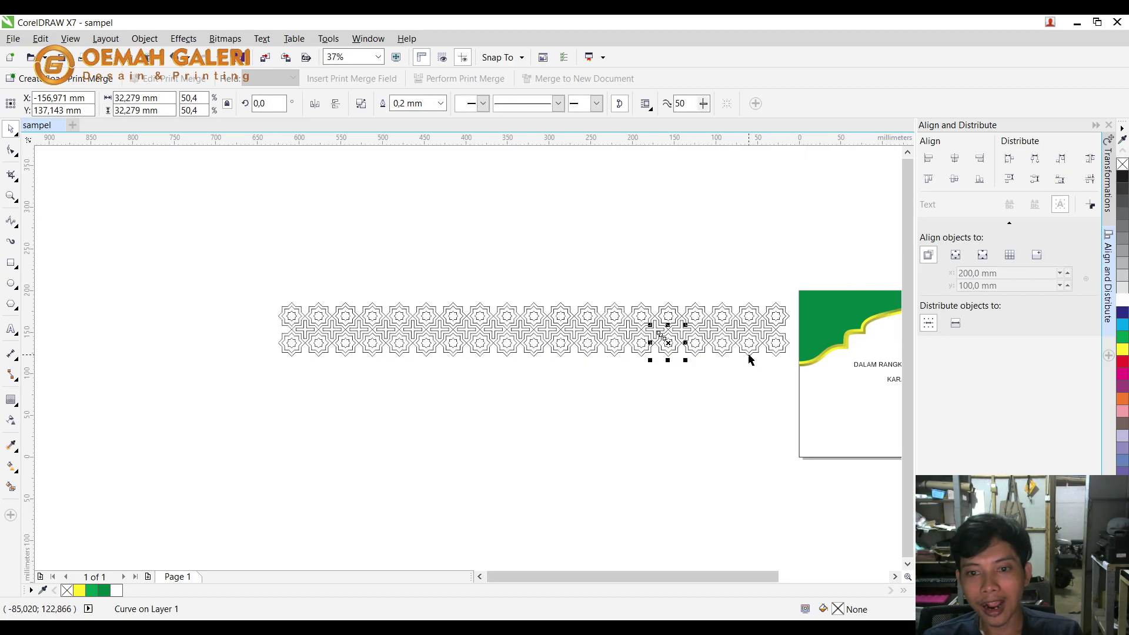
pyautogui.moveTo(791, 362); pyautogui.dragTo(224, 331)
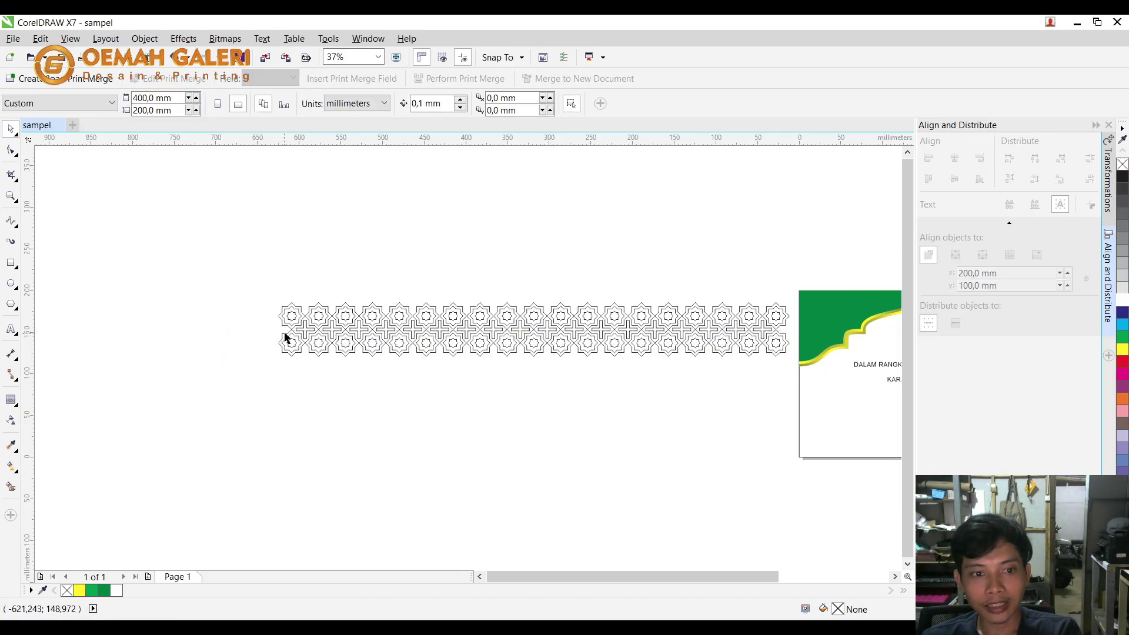
pyautogui.scroll(1, 286, 334)
pyautogui.click(296, 348)
pyautogui.scroll(-1, 297, 347)
pyautogui.press('Delete')
# Ungroup the linked star pairs and delete all remaining stars of the lower row, keeping the upper stars and the crosses.
pyautogui.click(330, 352)
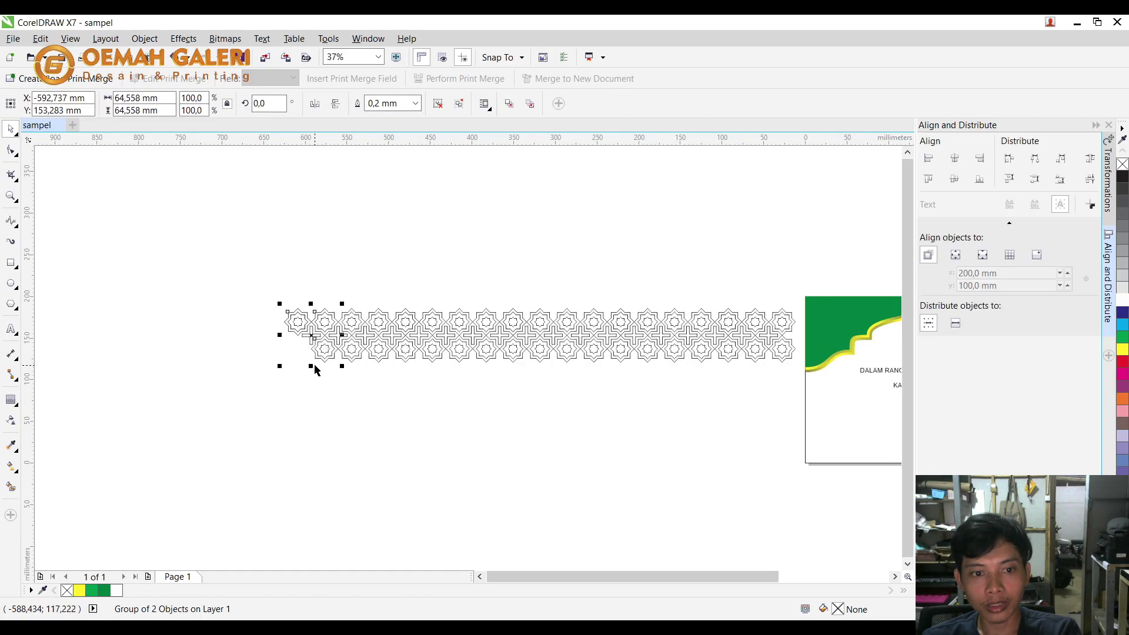
pyautogui.click(438, 104)
pyautogui.moveTo(282, 405); pyautogui.dragTo(804, 335)
pyautogui.press('Delete')
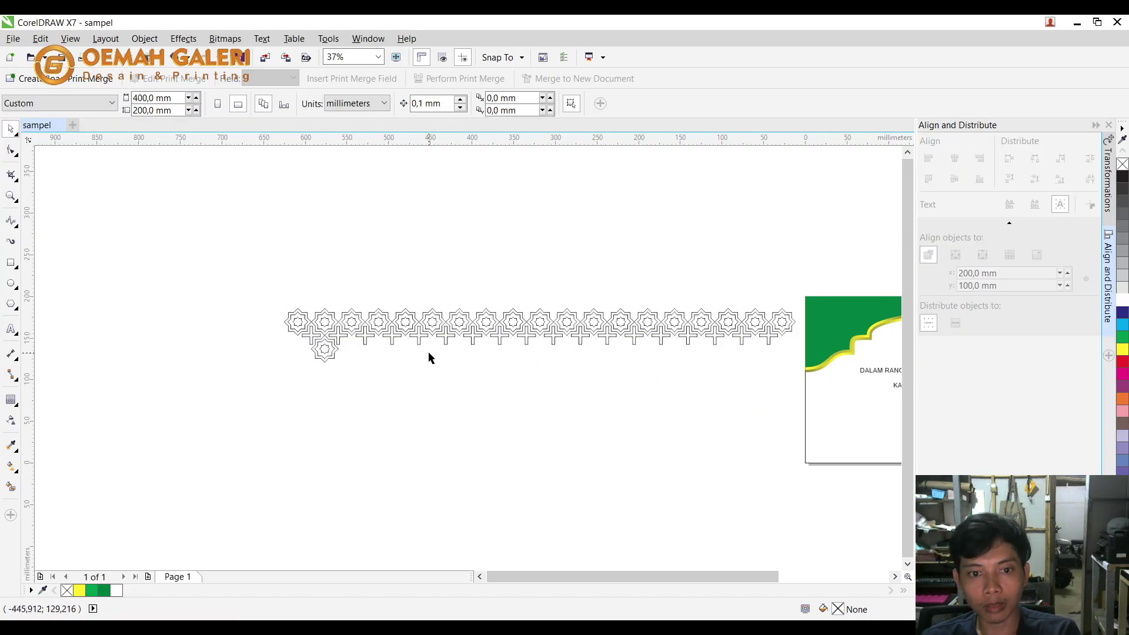
pyautogui.click(325, 350)
pyautogui.click(438, 104)
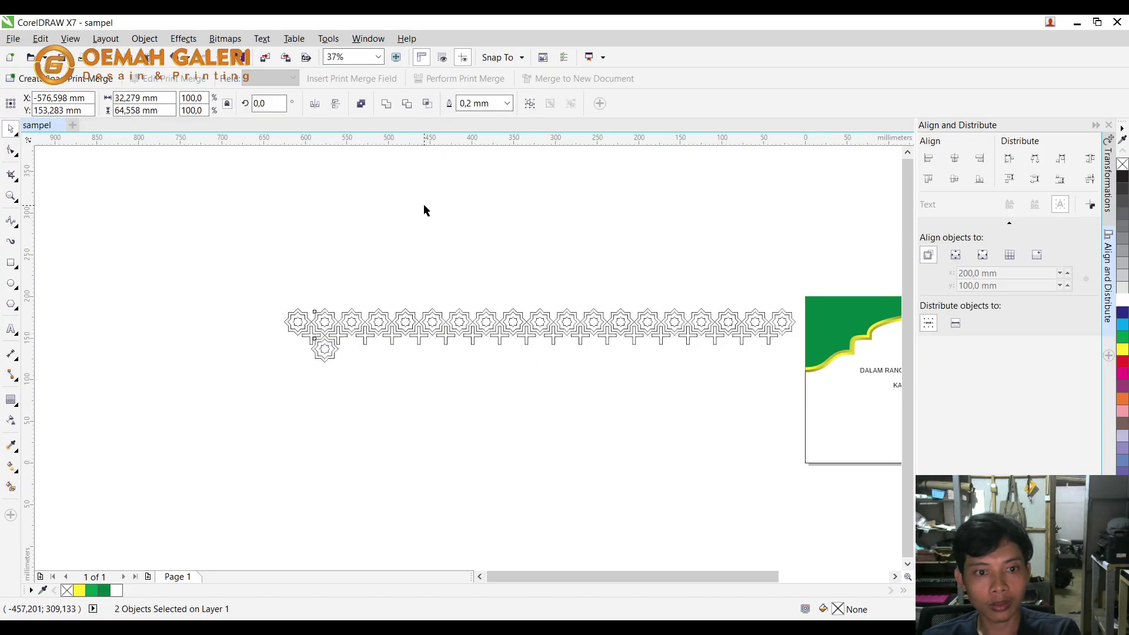
pyautogui.click(424, 205)
pyautogui.click(319, 340)
pyautogui.press('Delete')
pyautogui.scroll(2, 333, 343)
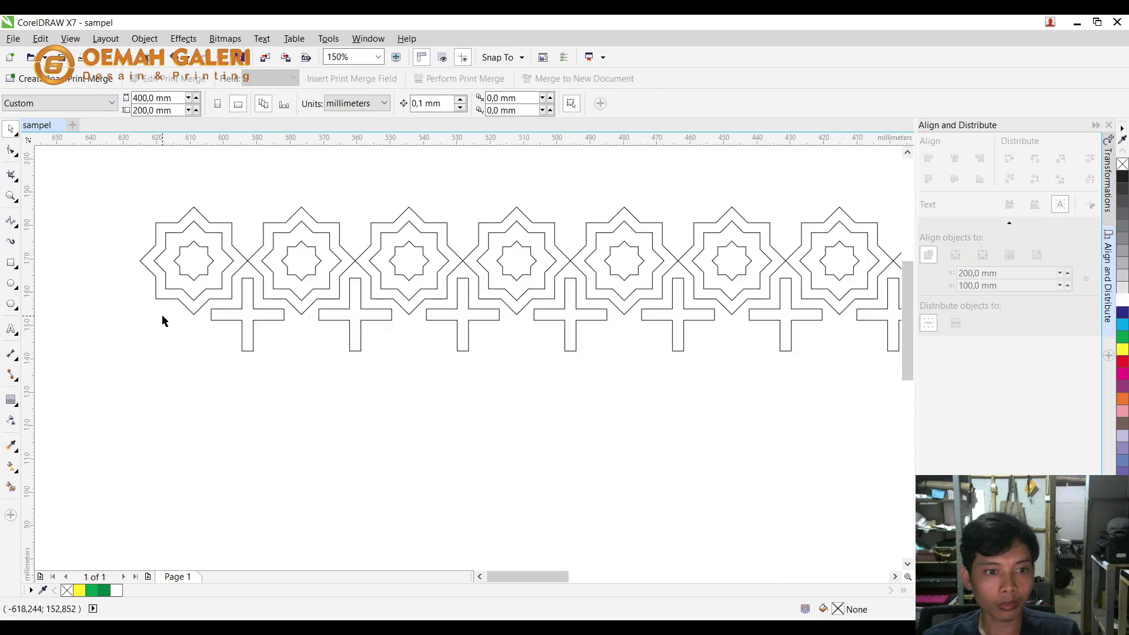
# Draw a rectangle about 721 × 35.5 mm along the lower edge of the star row, spanning its whole length.
pyautogui.scroll(-1, 166, 294)
pyautogui.scroll(-1, 135, 246)
pyautogui.moveTo(104, 222); pyautogui.dragTo(652, 309)
pyautogui.click(505, 302)
pyautogui.click(11, 263)
pyautogui.moveTo(107, 309)
pyautogui.mouseDown()
pyautogui.moveTo(555, 323)
pyautogui.moveTo(708, 281)
pyautogui.mouseUp()
pyautogui.click(10, 129)
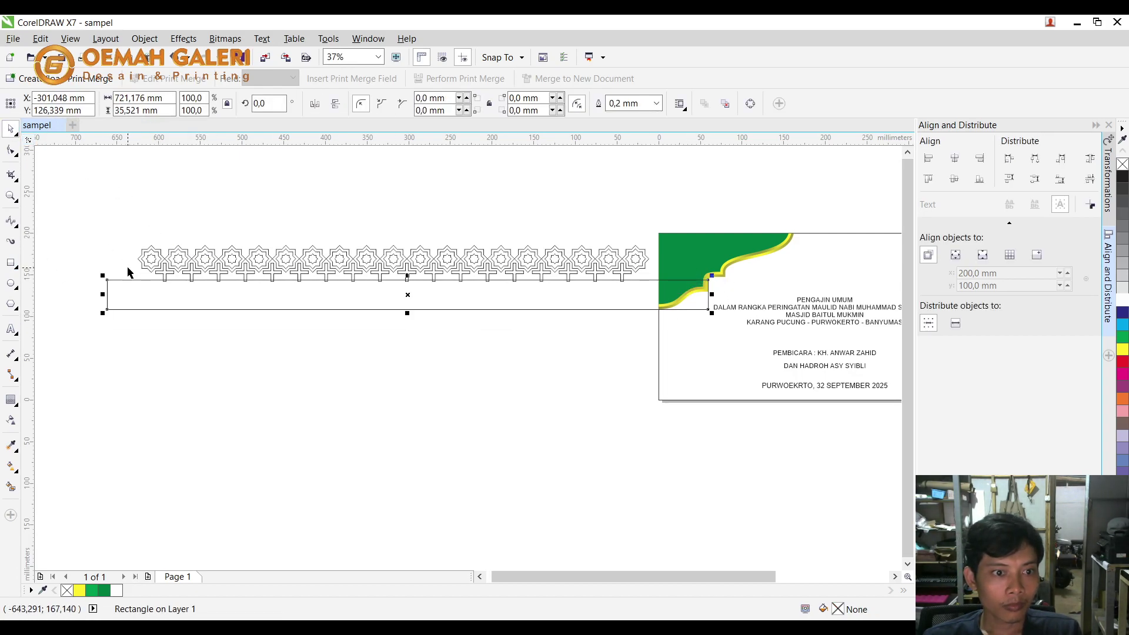
# Trim the crosses with the rectangle, its upper edge snapped to the stars' bottom points, and delete the rectangle.
pyautogui.scroll(6, 147, 276)
pyautogui.moveTo(222, 286); pyautogui.dragTo(190, 162)
pyautogui.keyDown('shift'); pyautogui.click(286, 154); pyautogui.keyUp('shift')
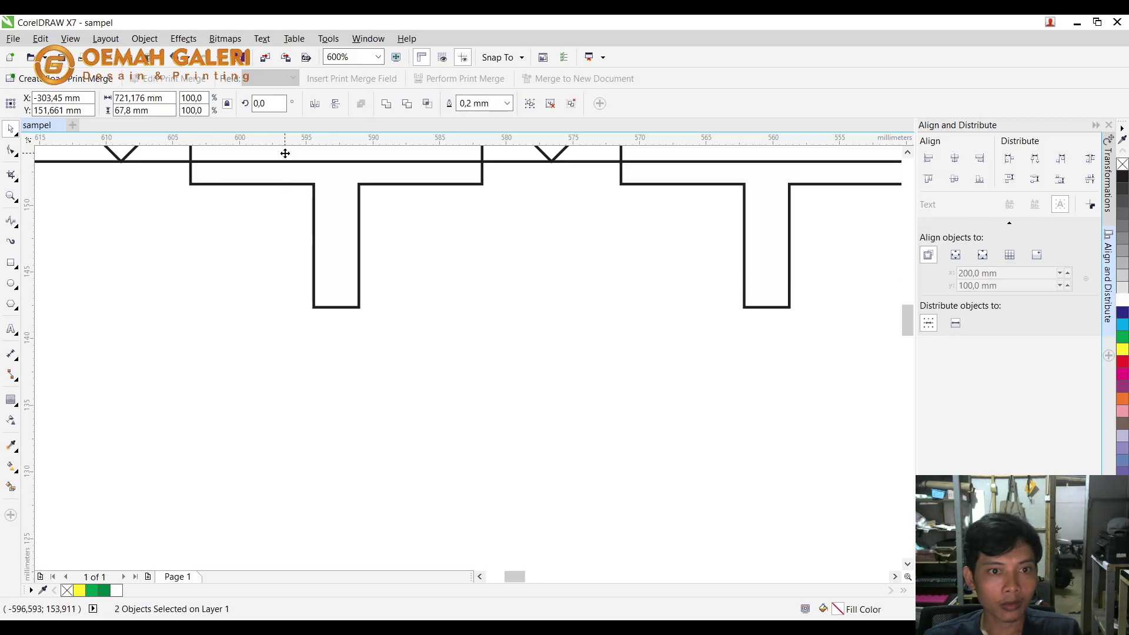
pyautogui.click(407, 103)
pyautogui.scroll(-2, 302, 344)
pyautogui.scroll(-1, 298, 338)
pyautogui.click(300, 333)
pyautogui.press('Delete')
# Try to mirror a copy of the grouped row vertically and stack it below the original.
pyautogui.scroll(-3, 217, 282)
pyautogui.moveTo(182, 245); pyautogui.dragTo(750, 321)
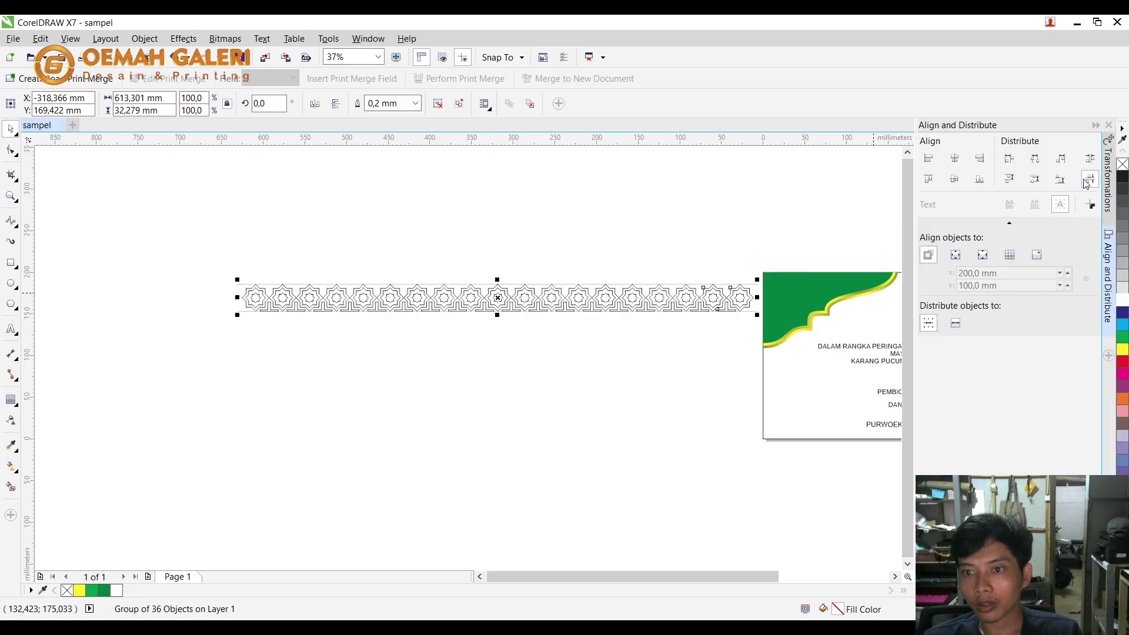
pyautogui.click(682, 257)
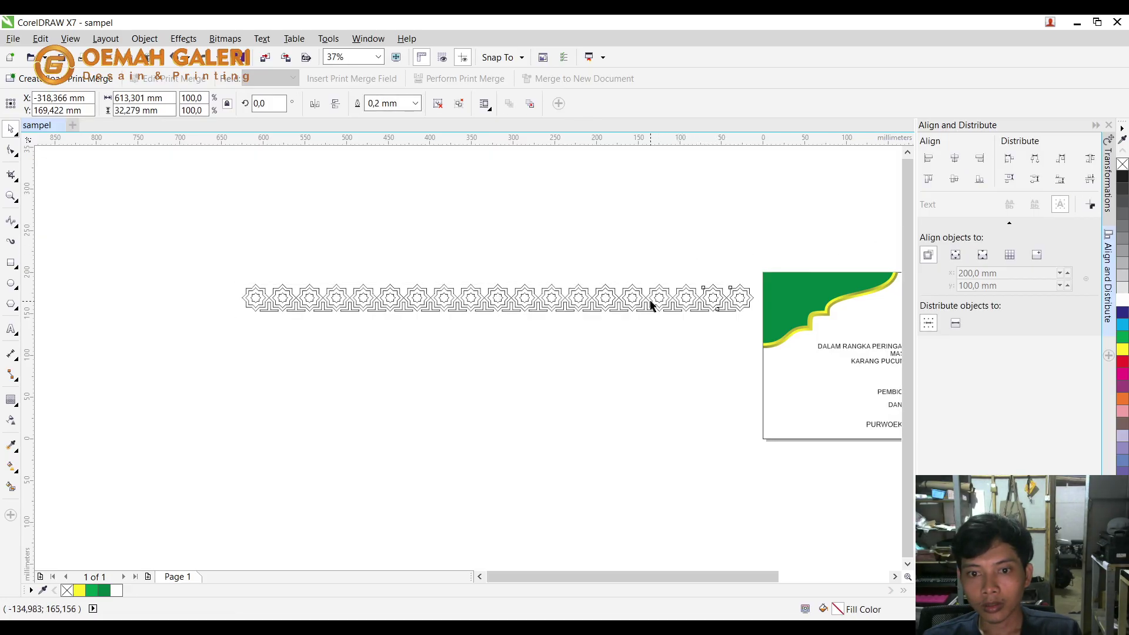
pyautogui.click(659, 239)
pyautogui.click(587, 307)
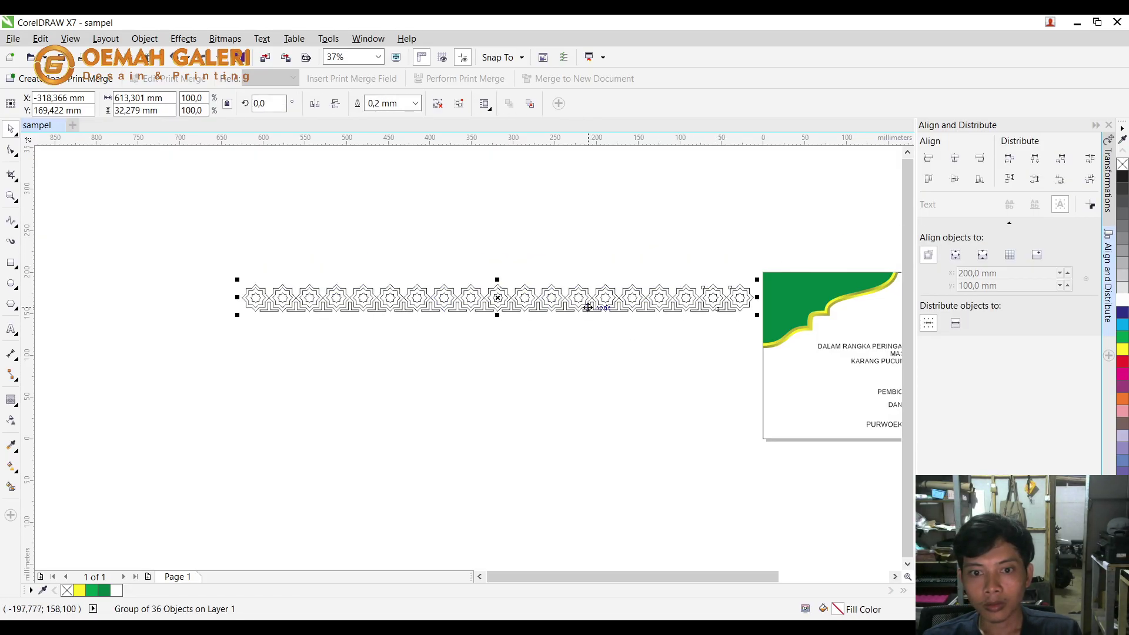
pyautogui.scroll(2, 586, 307)
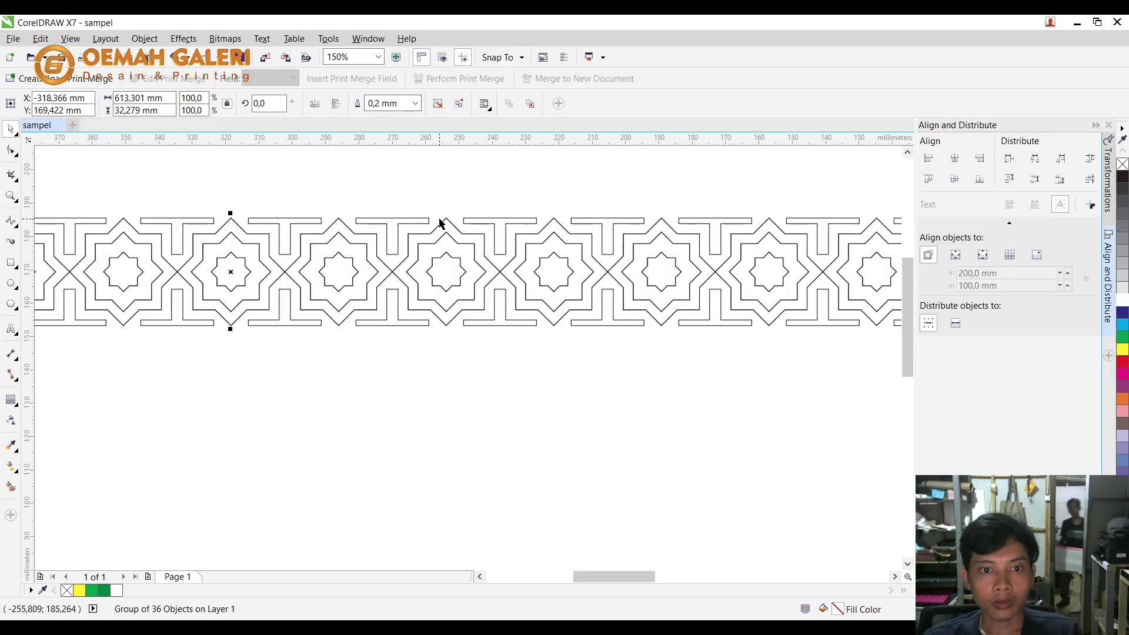
pyautogui.moveTo(426, 220); pyautogui.dragTo(410, 323)
pyautogui.scroll(-1, 411, 318)
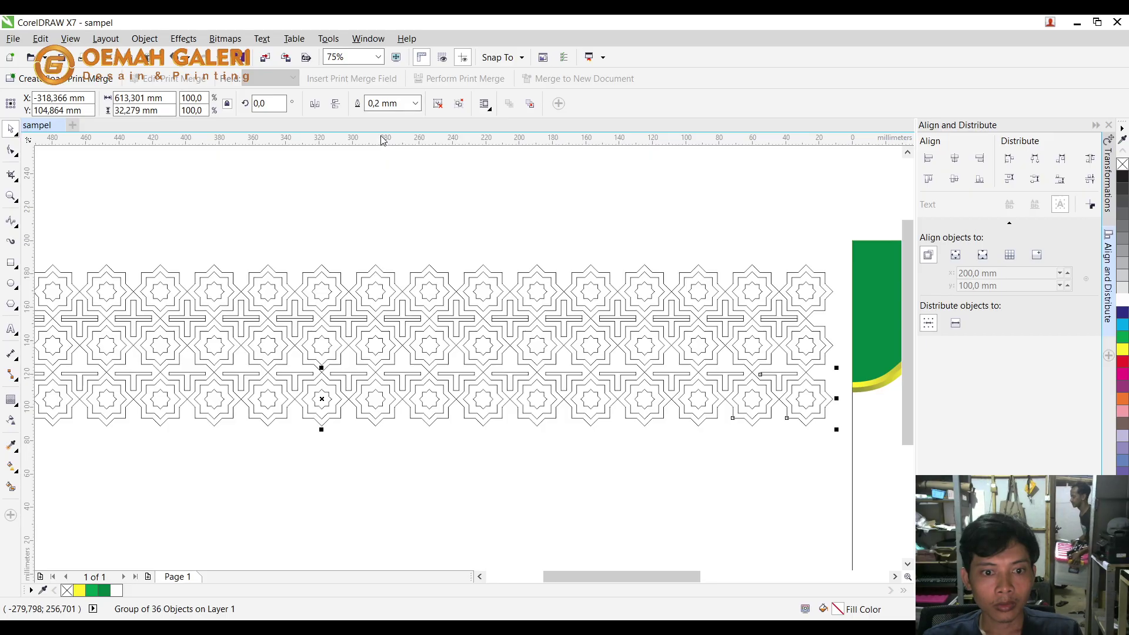
pyautogui.hotkey('ctrl', 'z')
pyautogui.hotkey('ctrl', 'z')
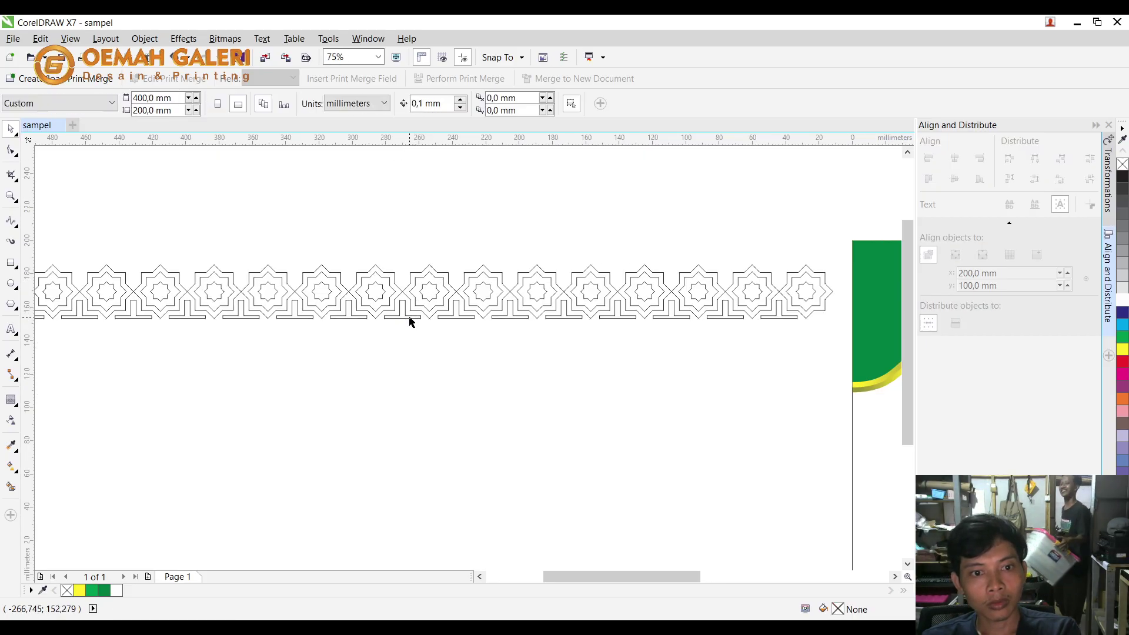
# Ungroup the row and group its trimmed half-crosses separately from the stars.
pyautogui.hotkey('ctrl', 'u')
pyautogui.click(624, 377)
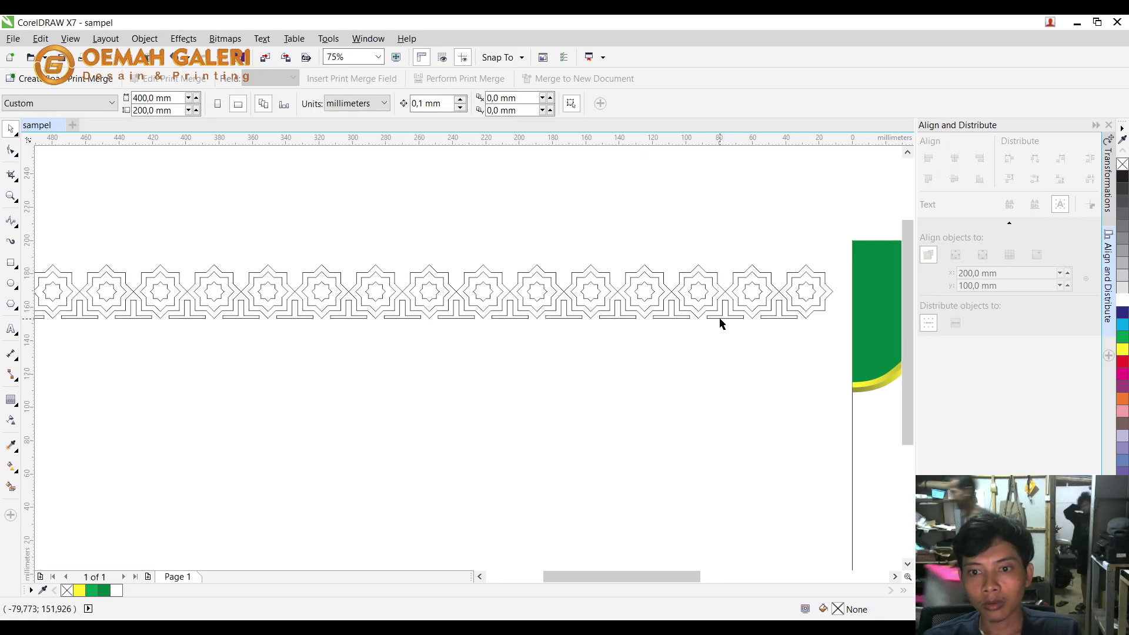
pyautogui.click(720, 318)
pyautogui.moveTo(812, 340); pyautogui.dragTo(83, 294)
pyautogui.scroll(1, 92, 297)
pyautogui.hotkey('ctrl', 'g')
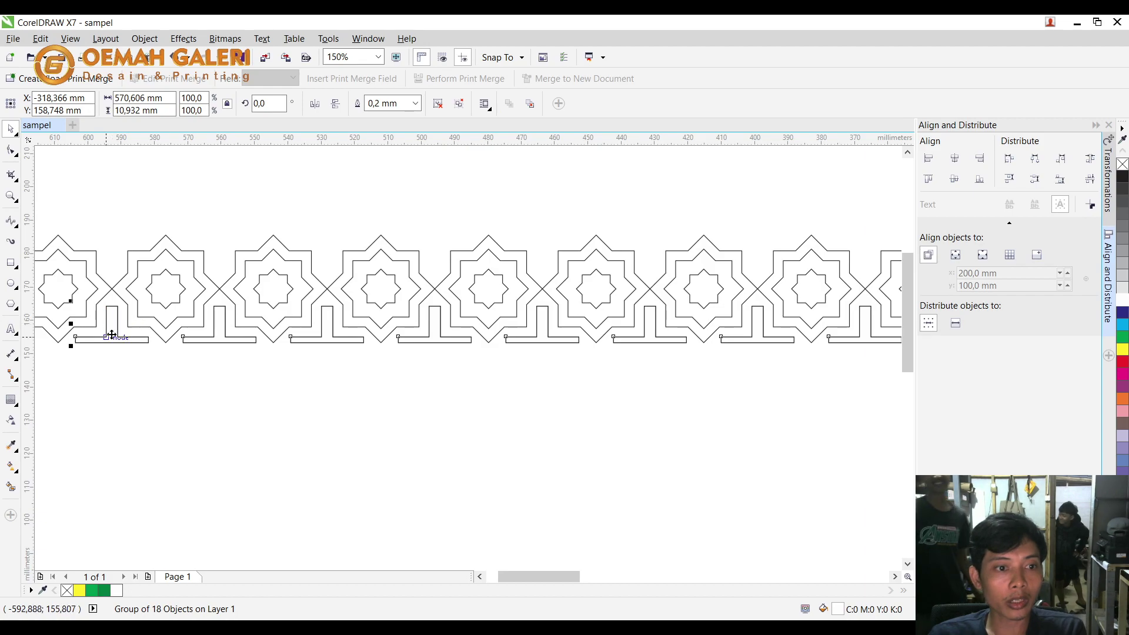
# Add a vertically mirrored copy of the half-crosses above the stars and align both sets with the stars' outer points.
pyautogui.click(335, 103)
pyautogui.moveTo(124, 324); pyautogui.dragTo(56, 243)
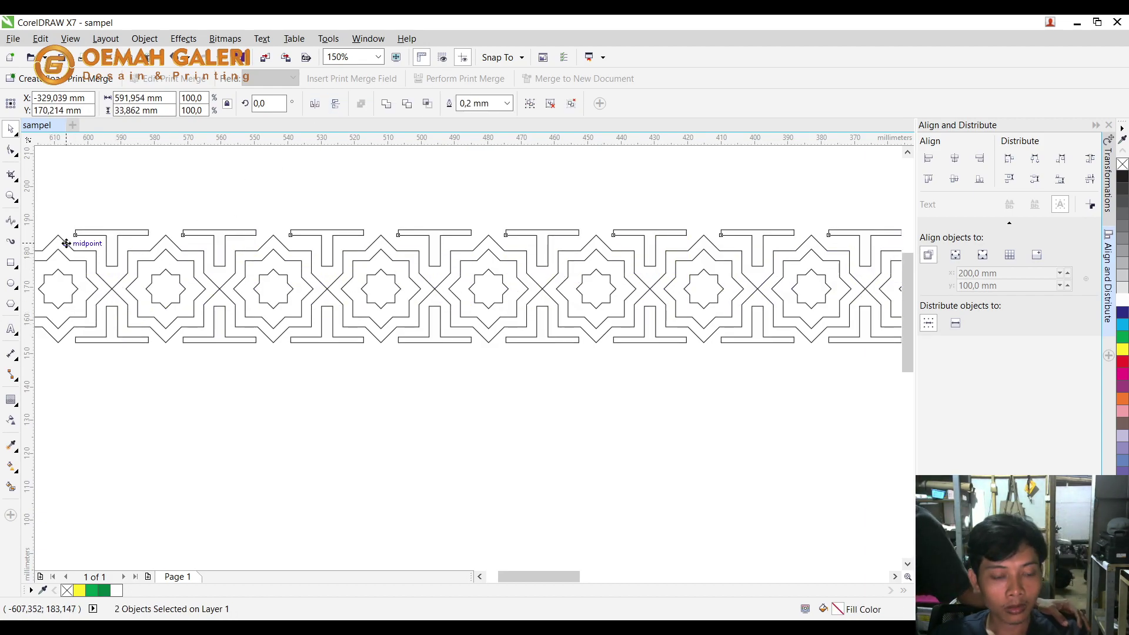
pyautogui.press('t')
pyautogui.click(116, 202)
pyautogui.click(116, 319)
pyautogui.keyDown('shift'); pyautogui.click(58, 342); pyautogui.keyUp('shift')
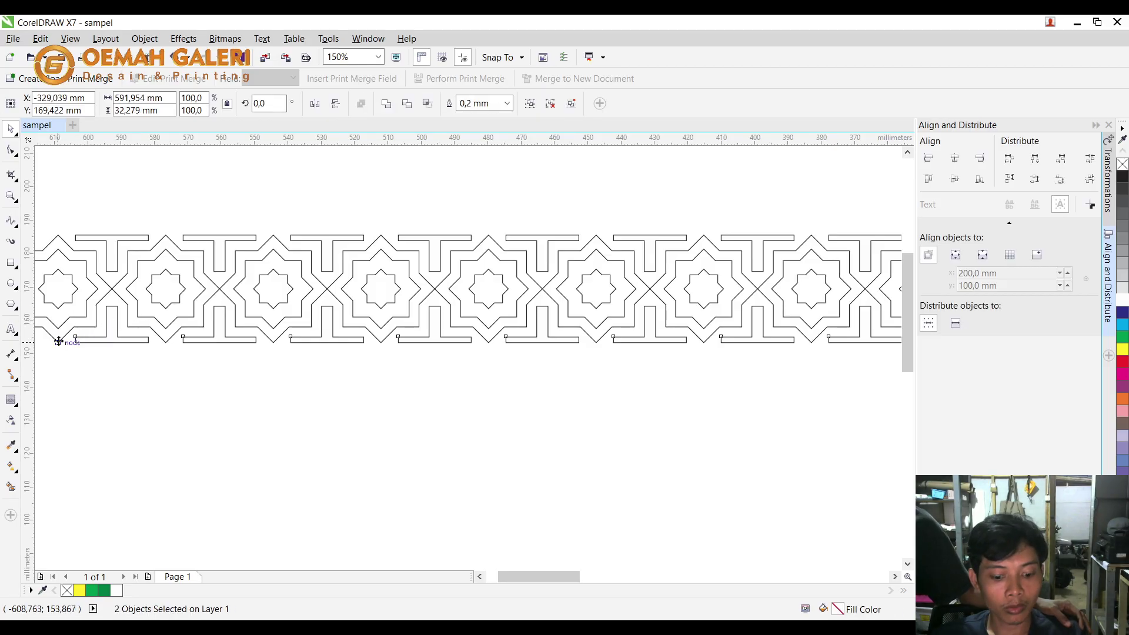
pyautogui.scroll(-1, 171, 304)
# Duplicate the complete star row directly below itself and repeat the copy to build a pattern of seven rows.
pyautogui.click(121, 238)
pyautogui.scroll(-1, 120, 244)
pyautogui.moveTo(80, 231); pyautogui.dragTo(582, 397)
pyautogui.scroll(1, 591, 252)
pyautogui.scroll(1, 591, 252)
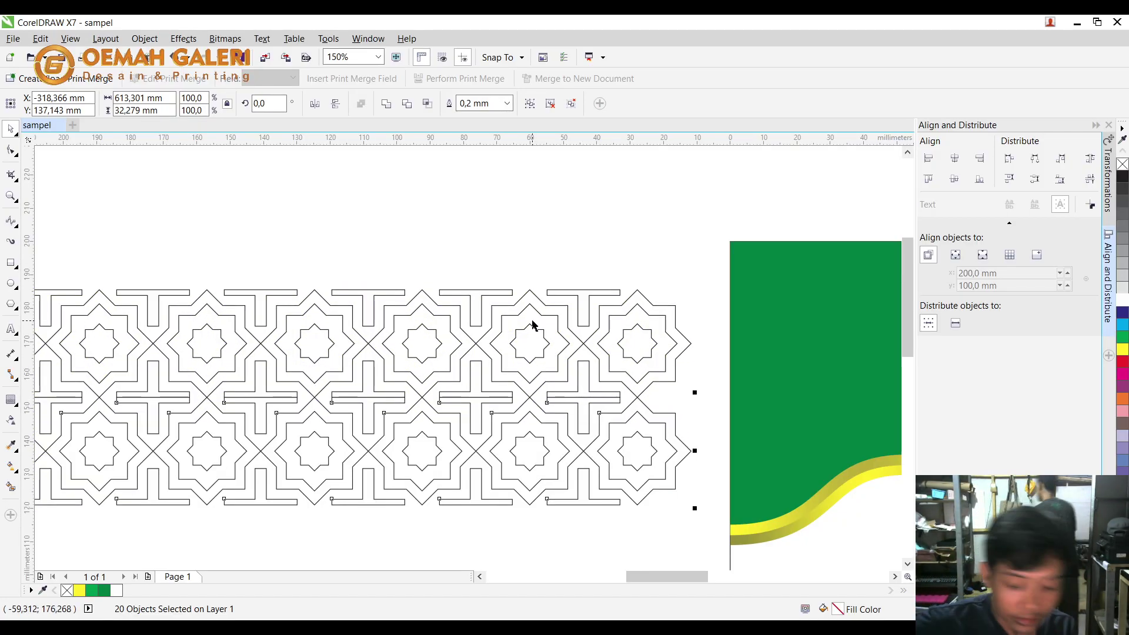
pyautogui.hotkey('ctrl', 'r')
pyautogui.hotkey('ctrl', 'r')
pyautogui.scroll(-2, 562, 235)
pyautogui.hotkey('ctrl', 'r')
pyautogui.hotkey('ctrl', 'r')
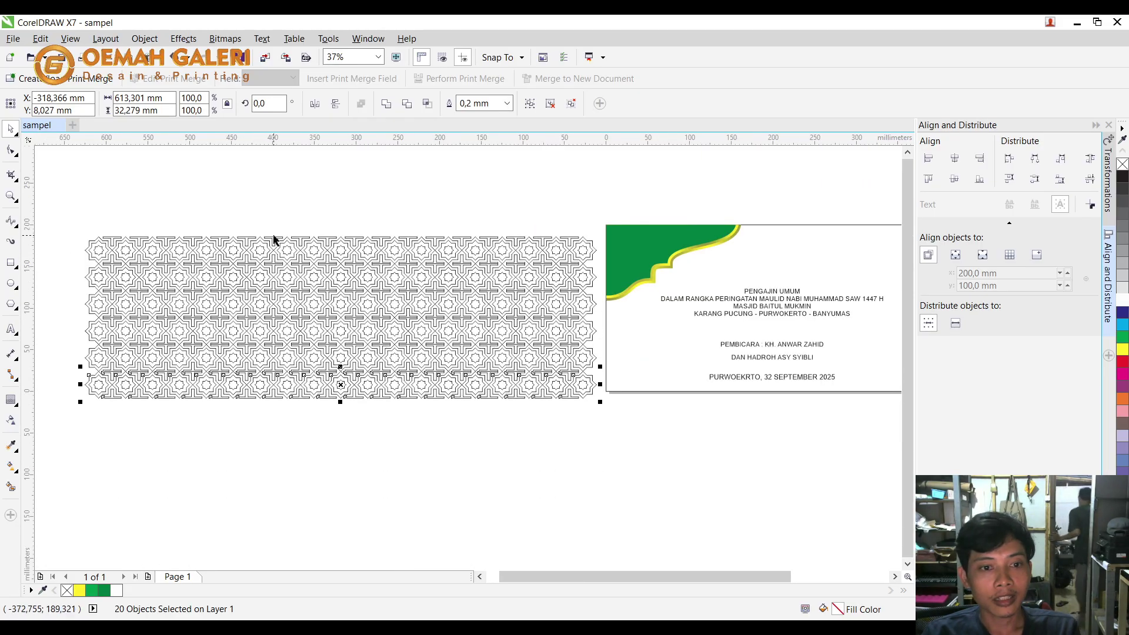
pyautogui.hotkey('ctrl', 'r')
# Weld all seven rows of the star pattern into a single curve.
pyautogui.moveTo(82, 226); pyautogui.dragTo(606, 462)
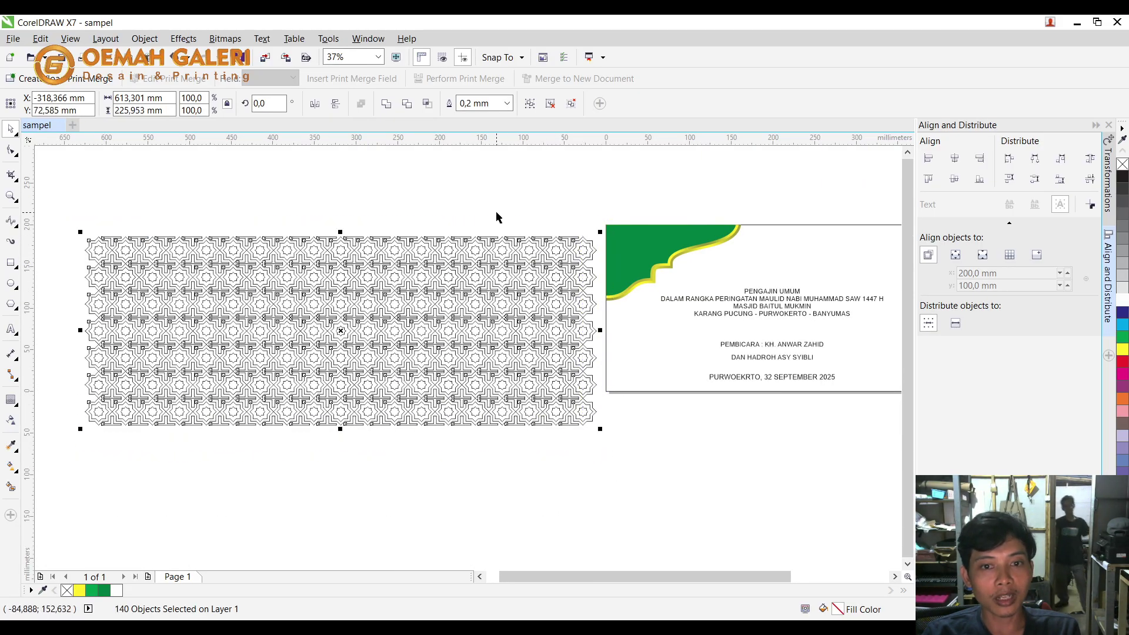
pyautogui.click(385, 109)
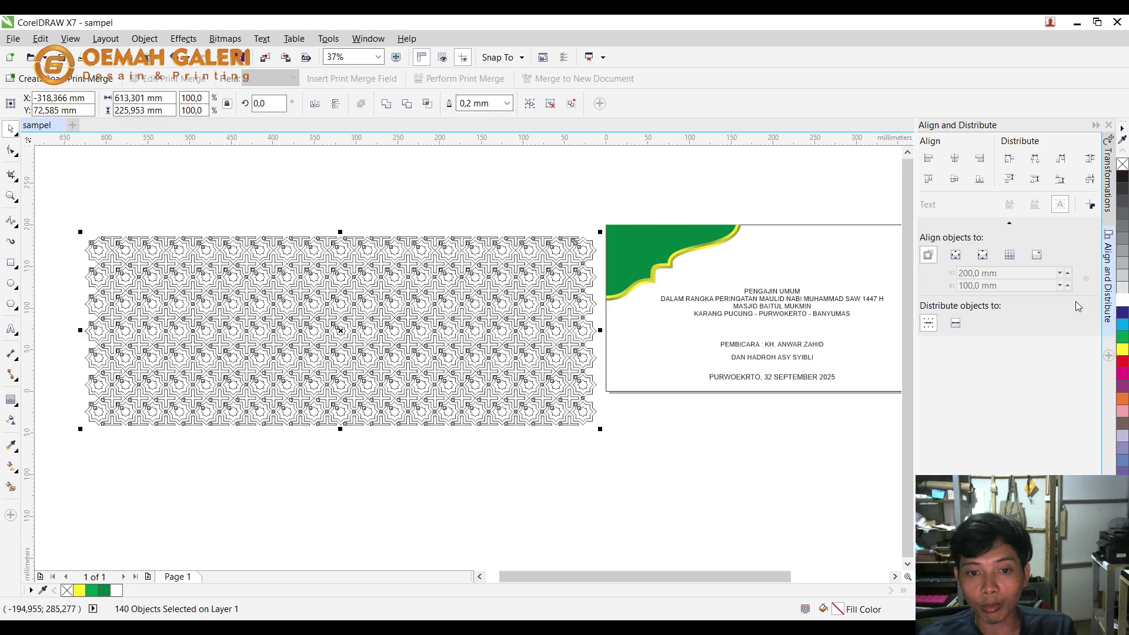
pyautogui.scroll(2, 482, 276)
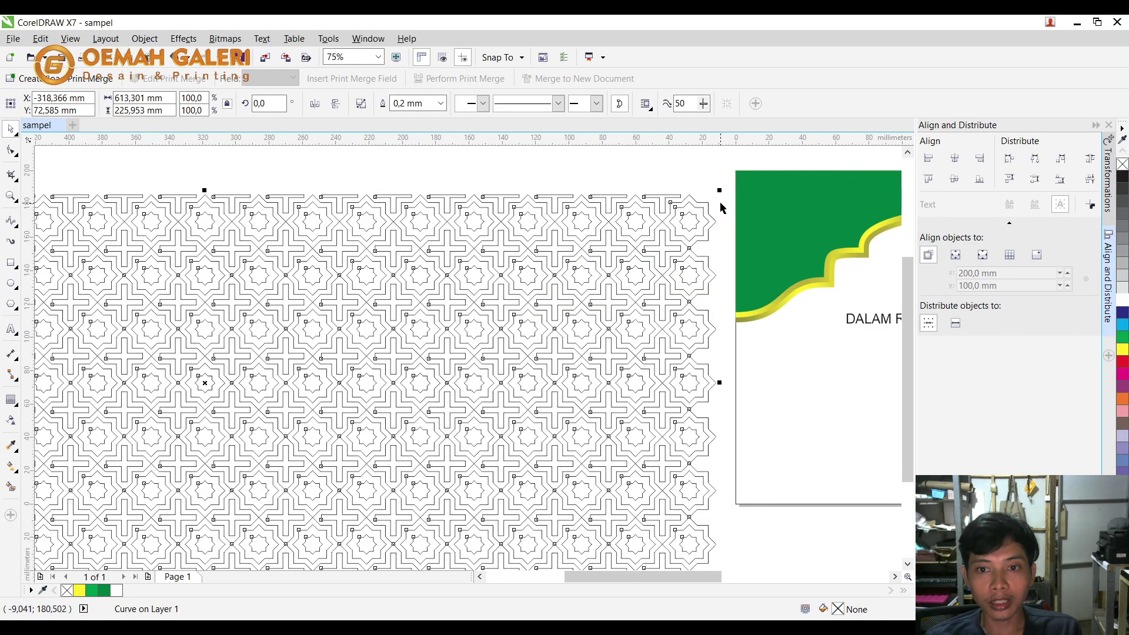
# Shrink the pattern to about 462 × 170 mm and give it a bright green fill with no outline.
pyautogui.moveTo(716, 192); pyautogui.dragTo(821, 207)
pyautogui.click(1122, 336)
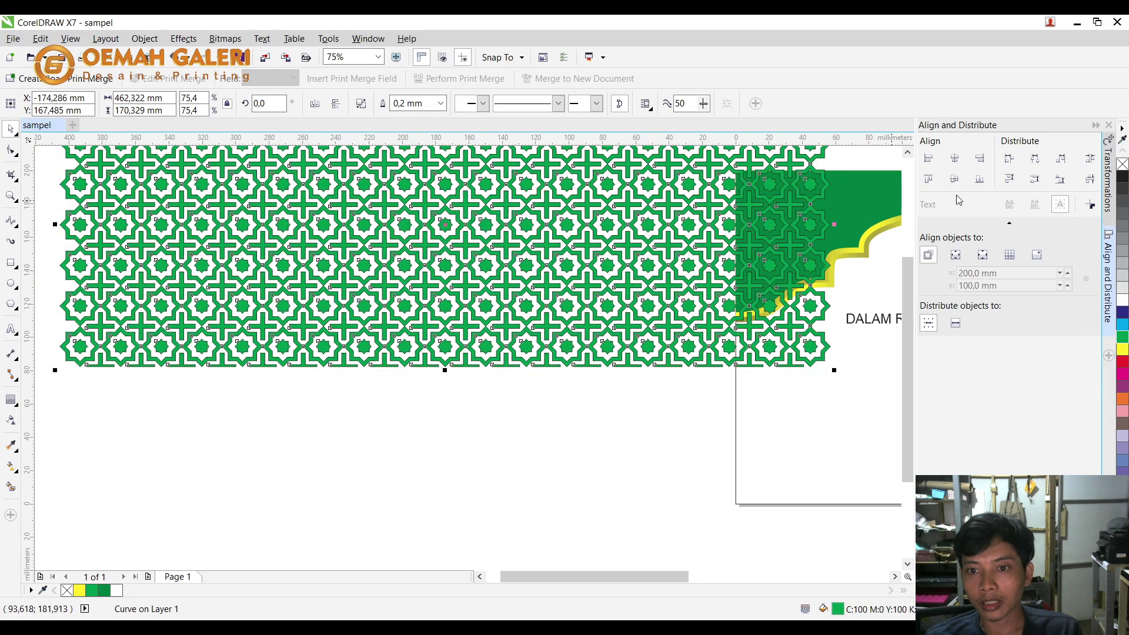
pyautogui.rightClick(1121, 165)
pyautogui.scroll(1, 808, 212)
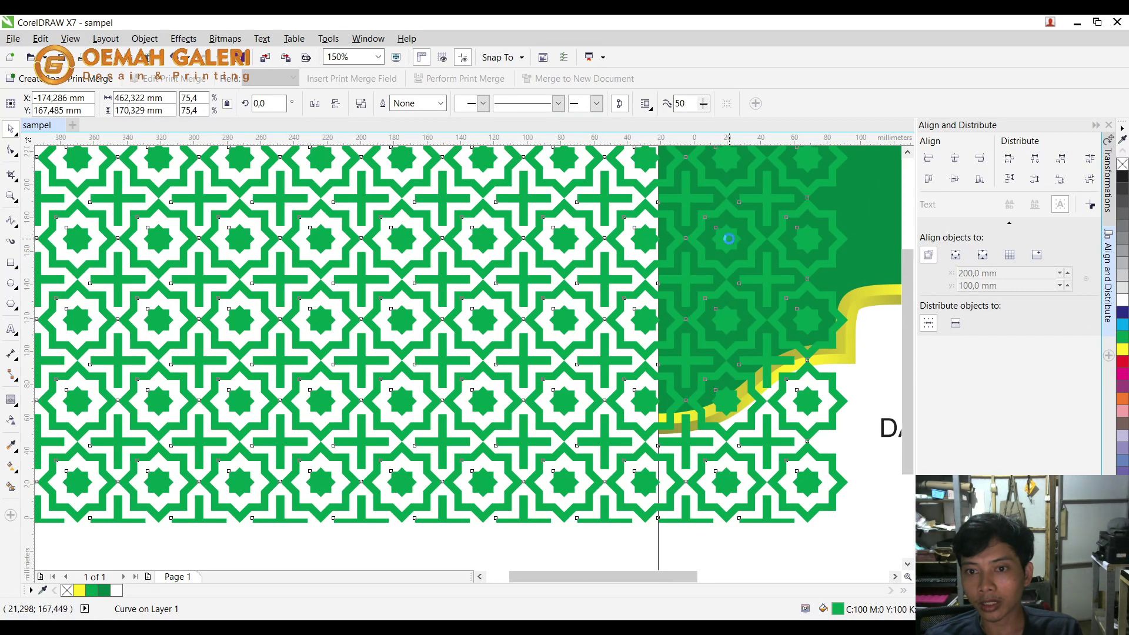
pyautogui.scroll(-1, 766, 228)
pyautogui.scroll(1, 770, 230)
pyautogui.scroll(-2, 705, 240)
# Move the pattern off the page and PowerClip it inside the green corner shape.
pyautogui.moveTo(568, 256); pyautogui.dragTo(390, 259)
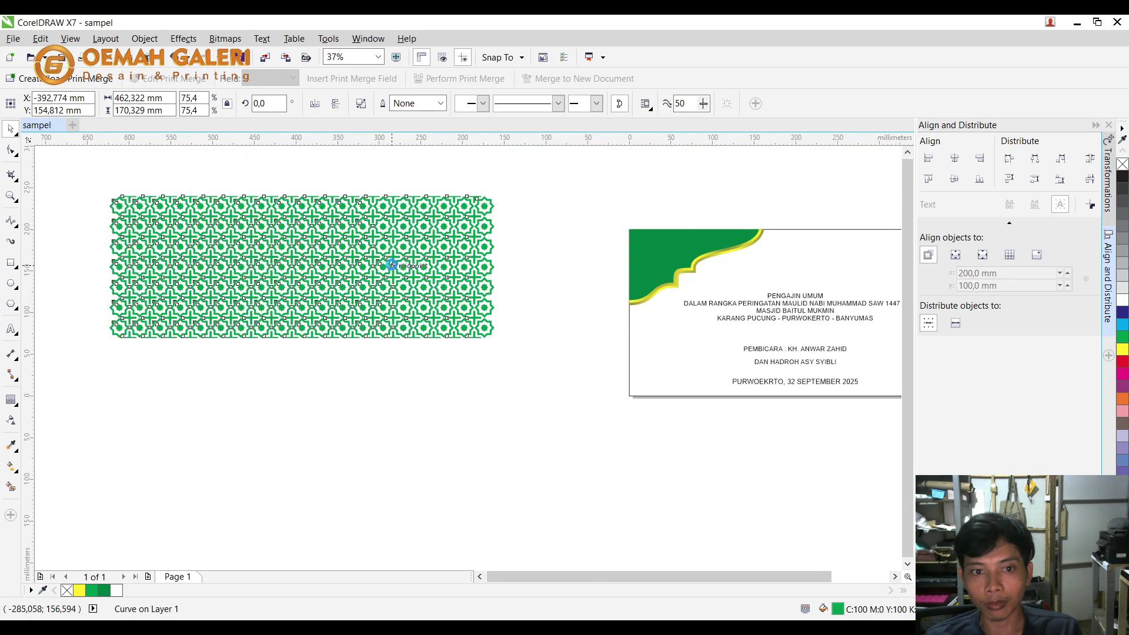
pyautogui.press('Escape')
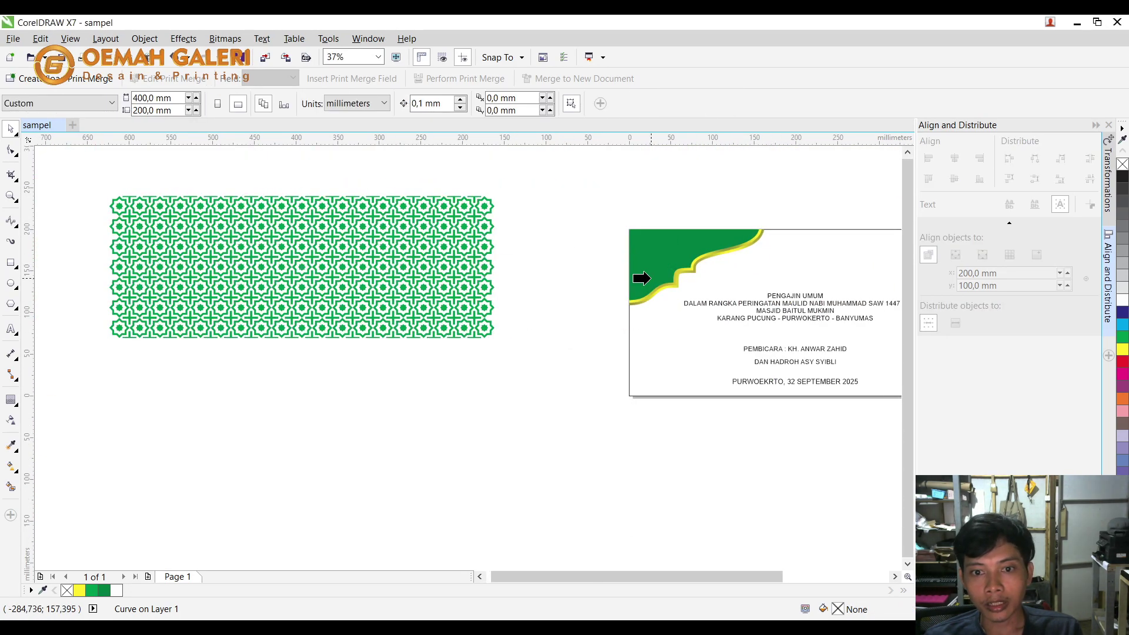
pyautogui.click(631, 297)
# Shrink the clipped pattern to about 252 × 93 mm so it covers the green corner shape.
pyautogui.moveTo(495, 189); pyautogui.dragTo(574, 220)
pyautogui.scroll(2, 798, 216)
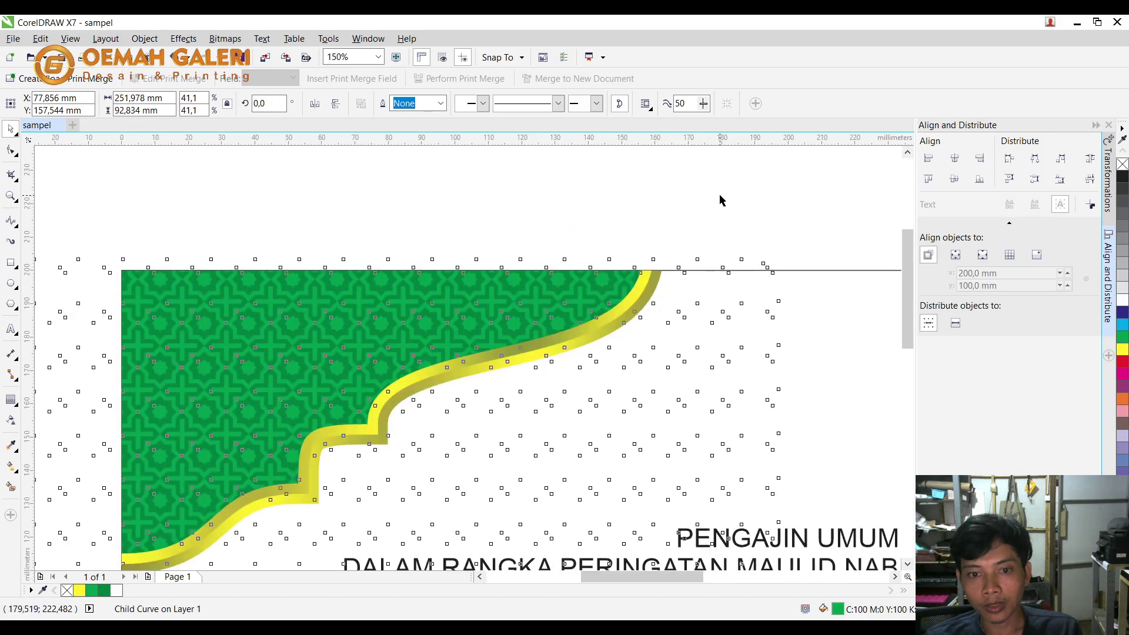
pyautogui.click(718, 192)
pyautogui.scroll(-2, 718, 191)
pyautogui.scroll(1, 666, 221)
pyautogui.scroll(1, 666, 221)
pyautogui.scroll(-1, 318, 311)
pyautogui.scroll(1, 447, 267)
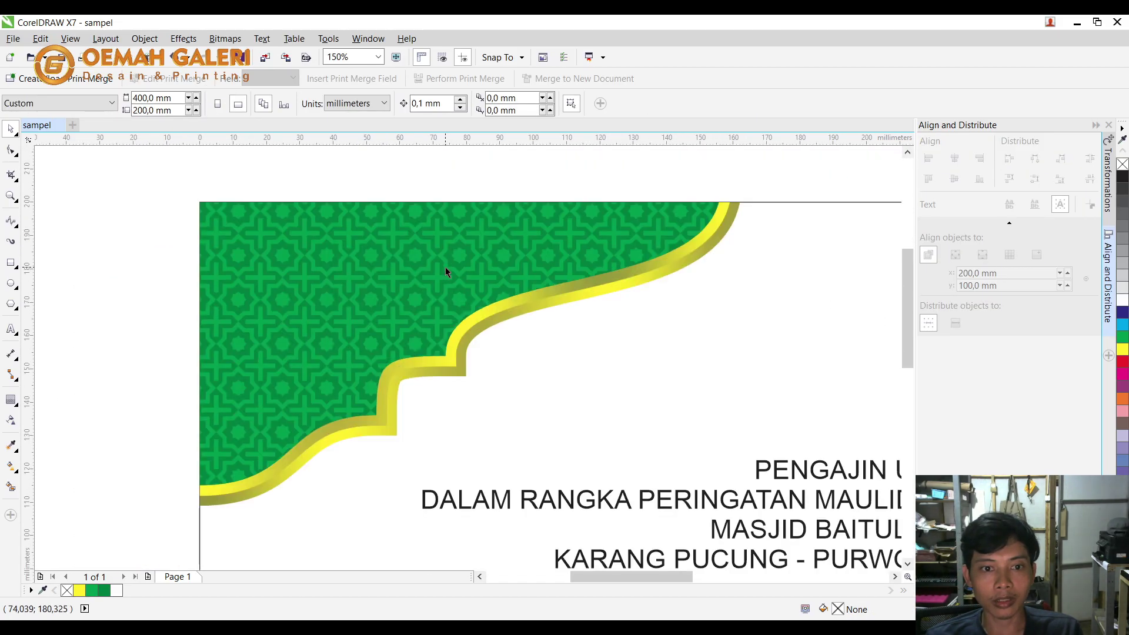
# Edit the PowerClip contents and fade the star pattern from top to bottom with a linear transparency.
pyautogui.click(446, 267)
pyautogui.scroll(-1, 446, 267)
pyautogui.click(457, 199)
pyautogui.scroll(1, 430, 261)
pyautogui.doubleClick(429, 261)
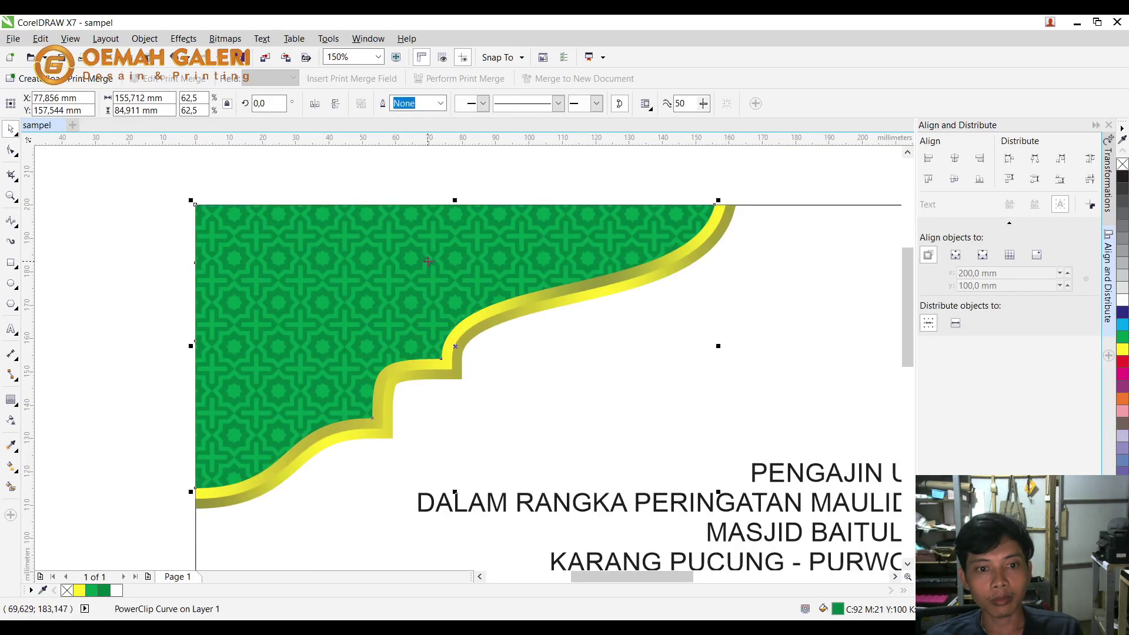
pyautogui.click(360, 268)
pyautogui.click(10, 420)
pyautogui.moveTo(266, 208); pyautogui.dragTo(267, 498)
pyautogui.click(11, 128)
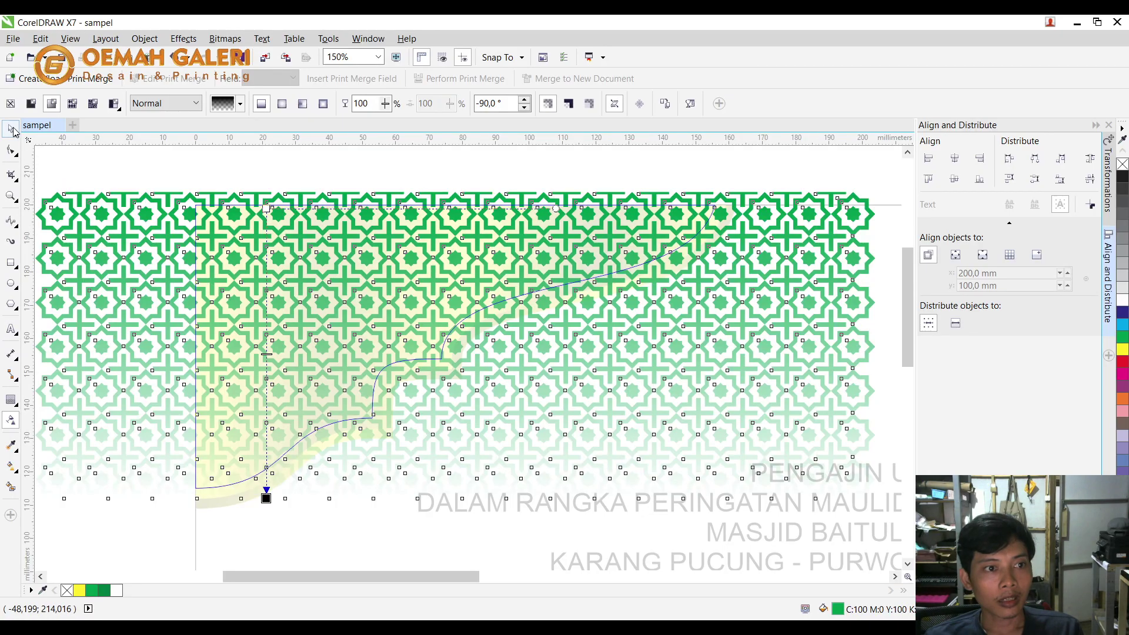
pyautogui.keyDown('ctrl'); pyautogui.click(127, 167); pyautogui.keyUp('ctrl')
pyautogui.click(128, 168)
pyautogui.scroll(-1, 305, 217)
pyautogui.scroll(1, 319, 213)
pyautogui.scroll(-1, 321, 215)
pyautogui.moveTo(159, 177); pyautogui.dragTo(620, 366)
pyautogui.click(509, 238)
# Make a black-filled copy of the outer gold band directly behind the original.
pyautogui.scroll(1, 509, 239)
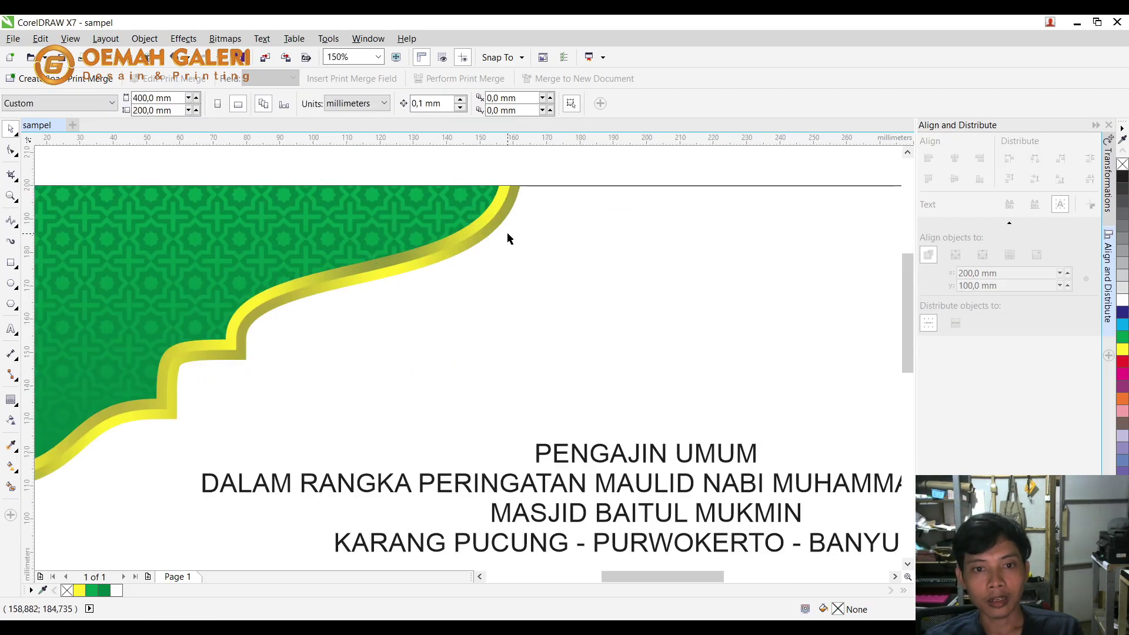
pyautogui.click(493, 228)
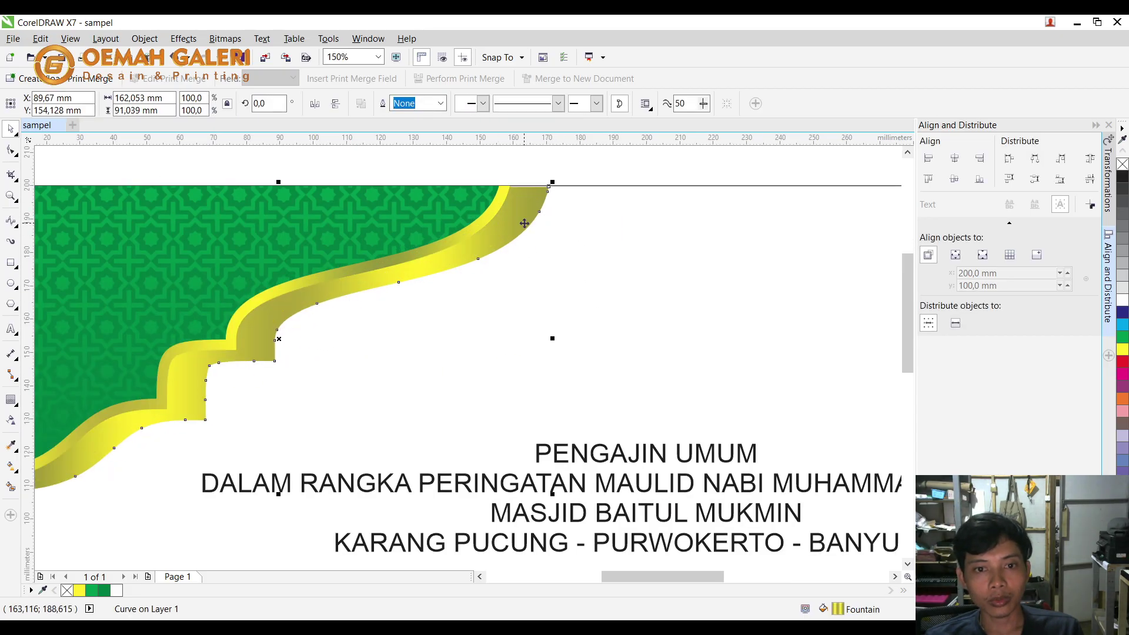
pyautogui.rightClick(1122, 176)
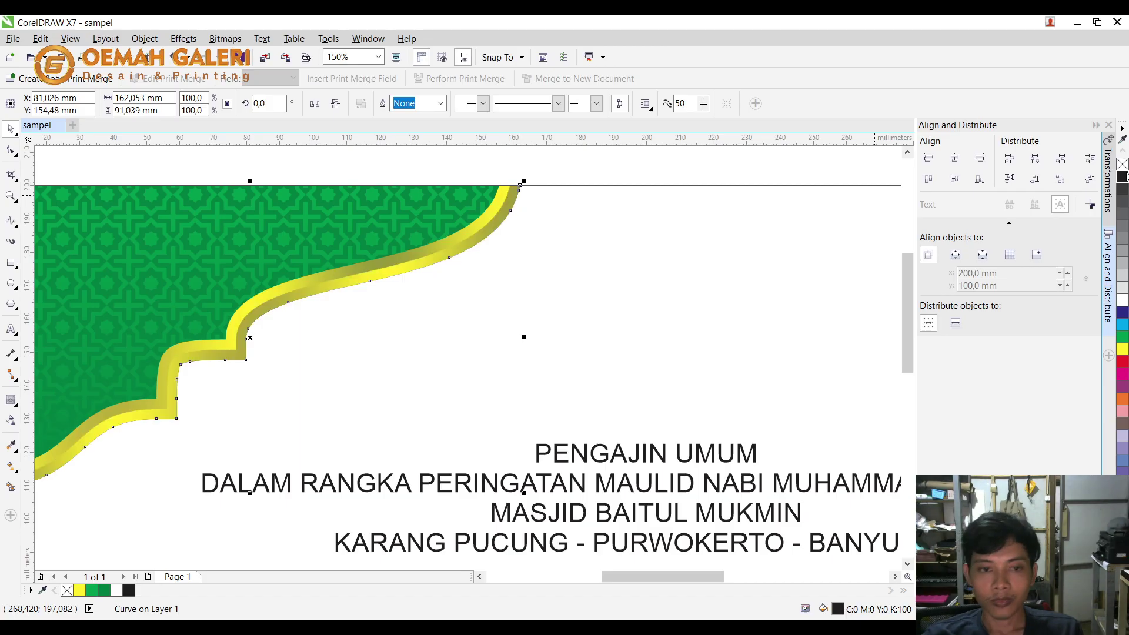
pyautogui.moveTo(1124, 187); pyautogui.dragTo(408, 204)
pyautogui.hotkey('ctrl', 'z')
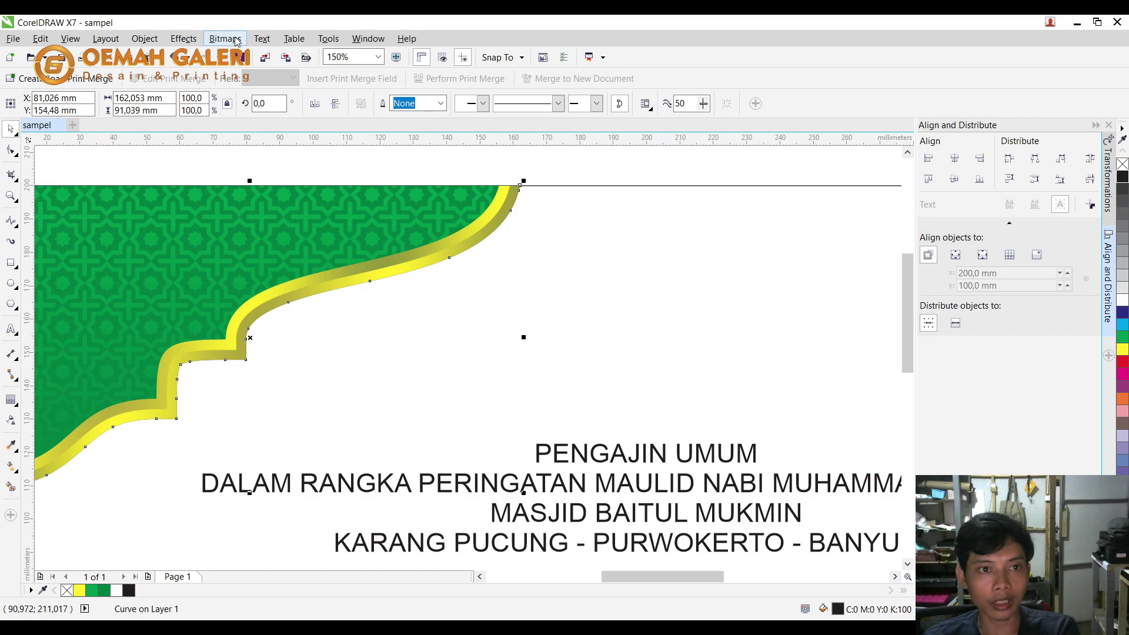
# Turn the black band copy into a blurred 200 dpi CMYK shadow bitmap and soften it with transparency.
pyautogui.press('Return')
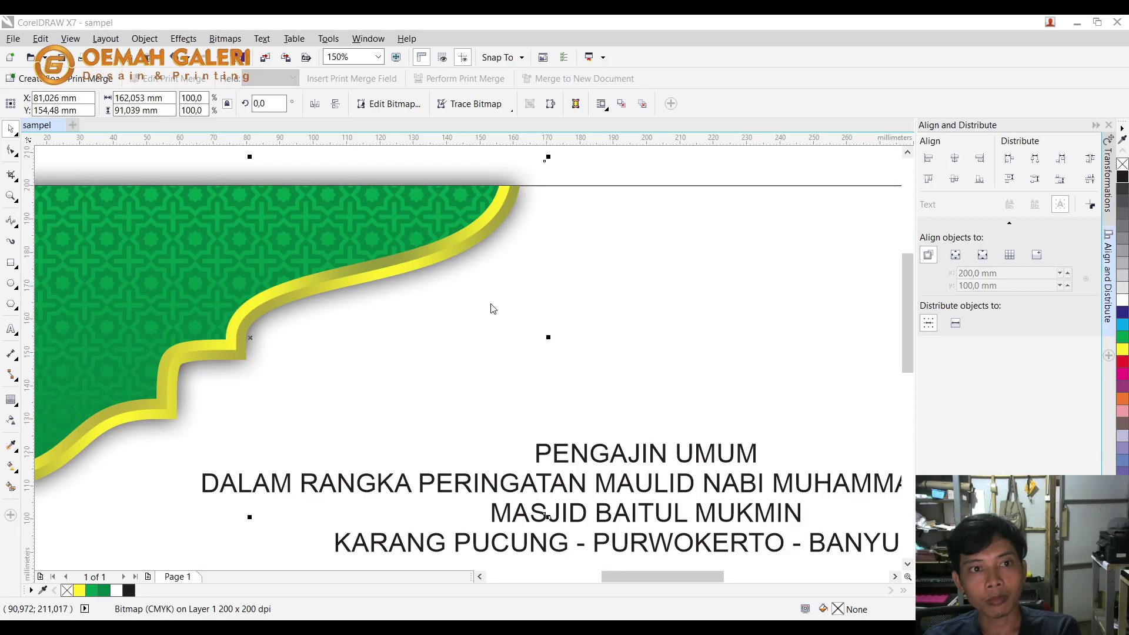
pyautogui.click(10, 420)
pyautogui.click(236, 536)
pyautogui.moveTo(237, 540); pyautogui.dragTo(237, 534)
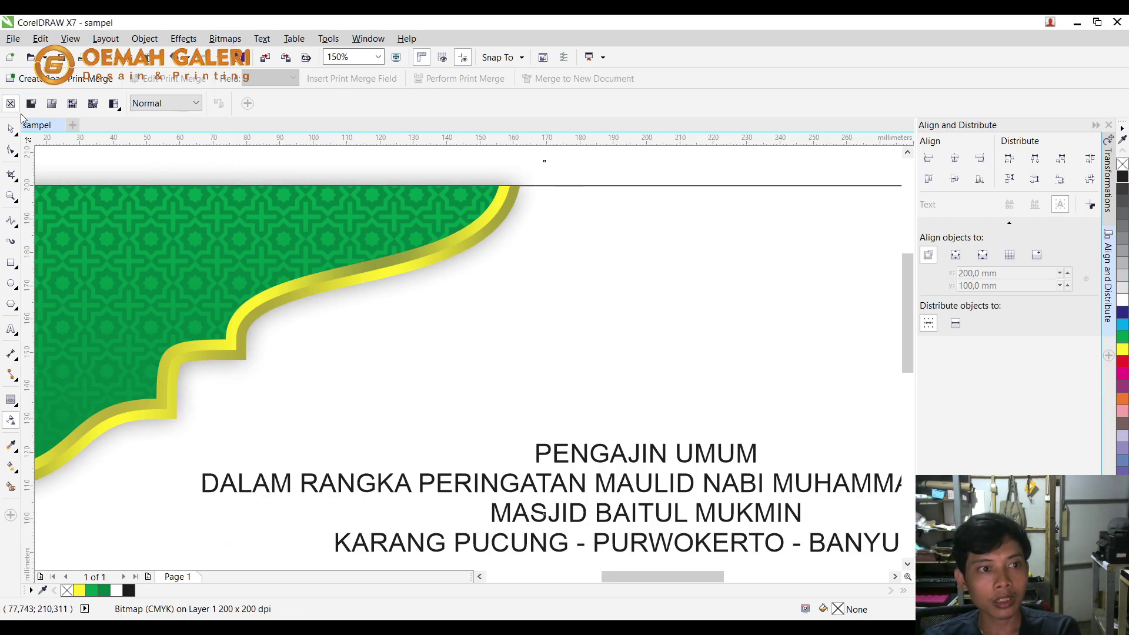
pyautogui.press('space')
# Cut the shadow off at the page rectangle's edge and group all pieces of the corner ornament.
pyautogui.scroll(-1, 559, 256)
pyautogui.keyDown('shift'); pyautogui.click(543, 212); pyautogui.keyUp('shift')
pyautogui.click(432, 103)
pyautogui.click(531, 207)
pyautogui.click(532, 210)
pyautogui.click(187, 192)
pyautogui.moveTo(166, 192); pyautogui.dragTo(629, 329)
pyautogui.hotkey('ctrl', 'g')
# Duplicate the ornament group, mirrored horizontally, and align the copy to the right edge of the page rectangle.
pyautogui.hotkey('ctrl', 'c')
pyautogui.hotkey('ctrl', 'v')
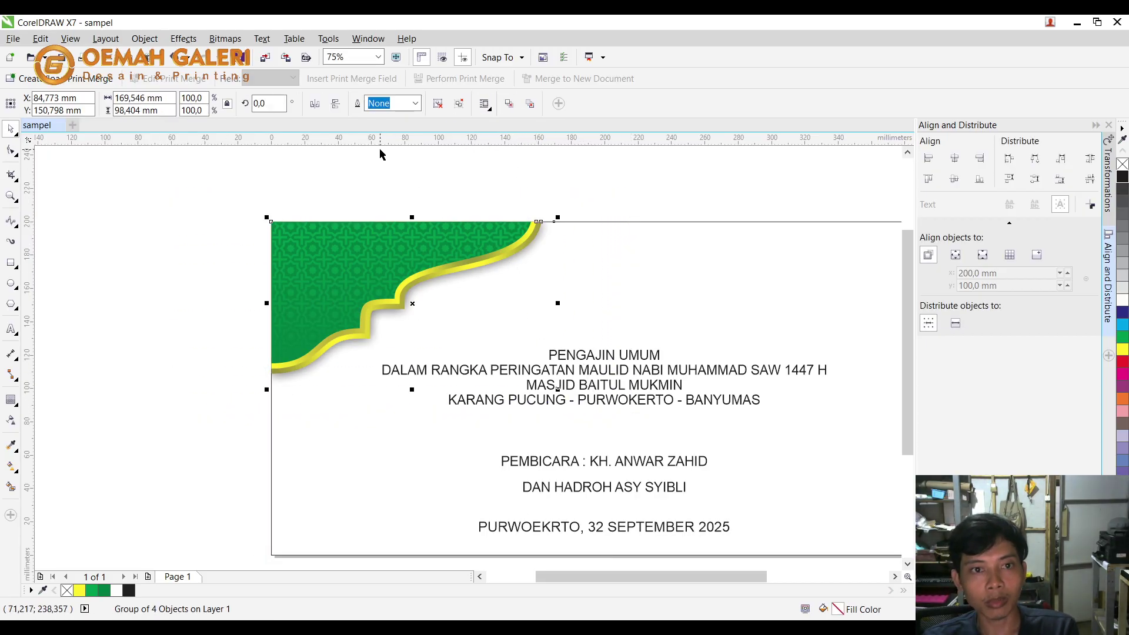
pyautogui.click(315, 104)
pyautogui.keyDown('shift'); pyautogui.click(676, 273); pyautogui.keyUp('shift')
pyautogui.press('r')
pyautogui.click(634, 194)
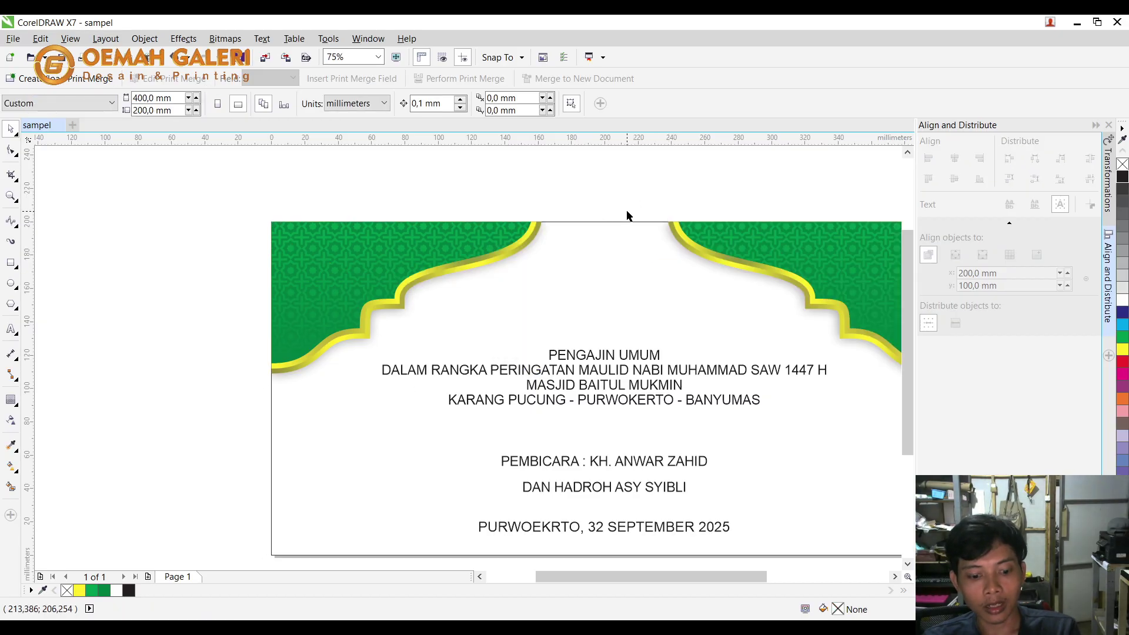
# Fill the page rectangle with a vertical gradient from light green down to green and remove its outline.
pyautogui.press('F4')
pyautogui.click(524, 242)
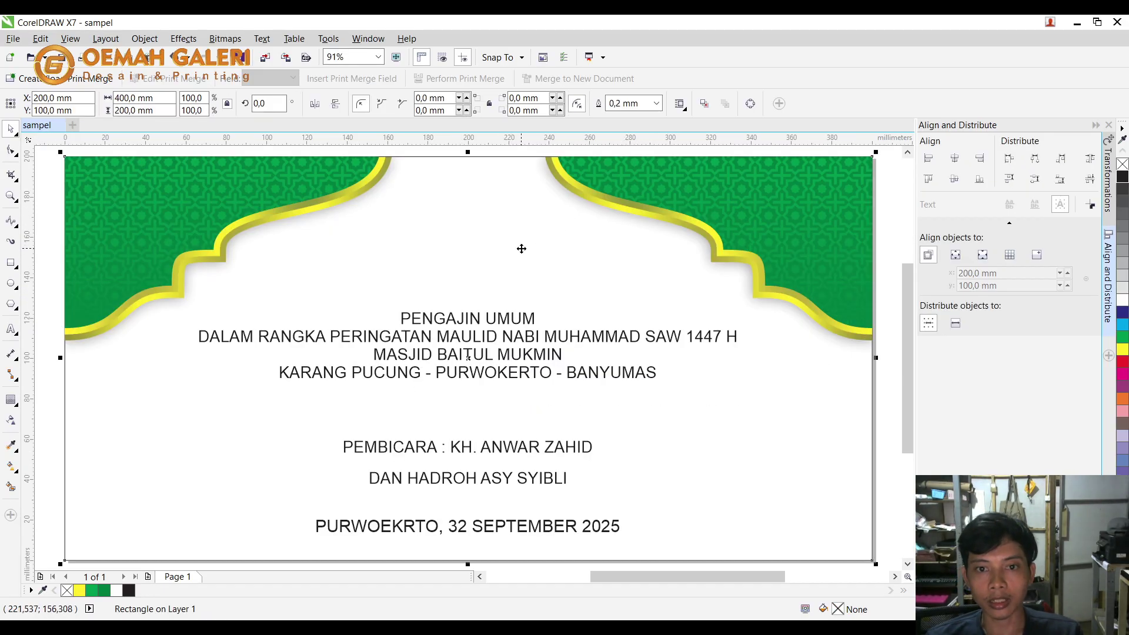
pyautogui.click(1122, 338)
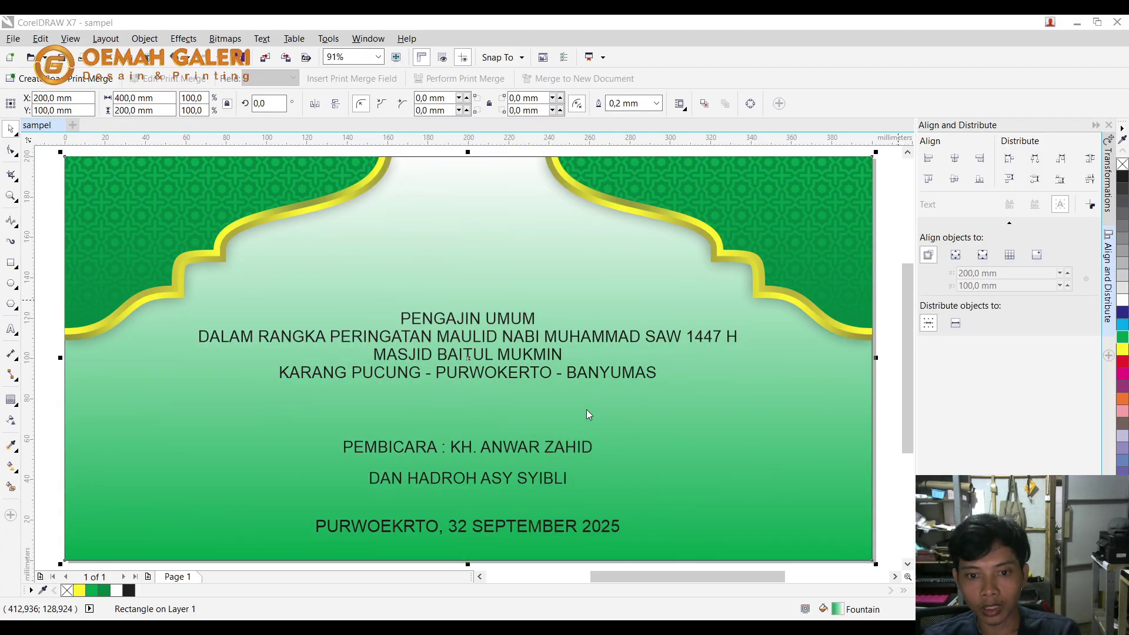
pyautogui.click(552, 347)
pyautogui.click(543, 341)
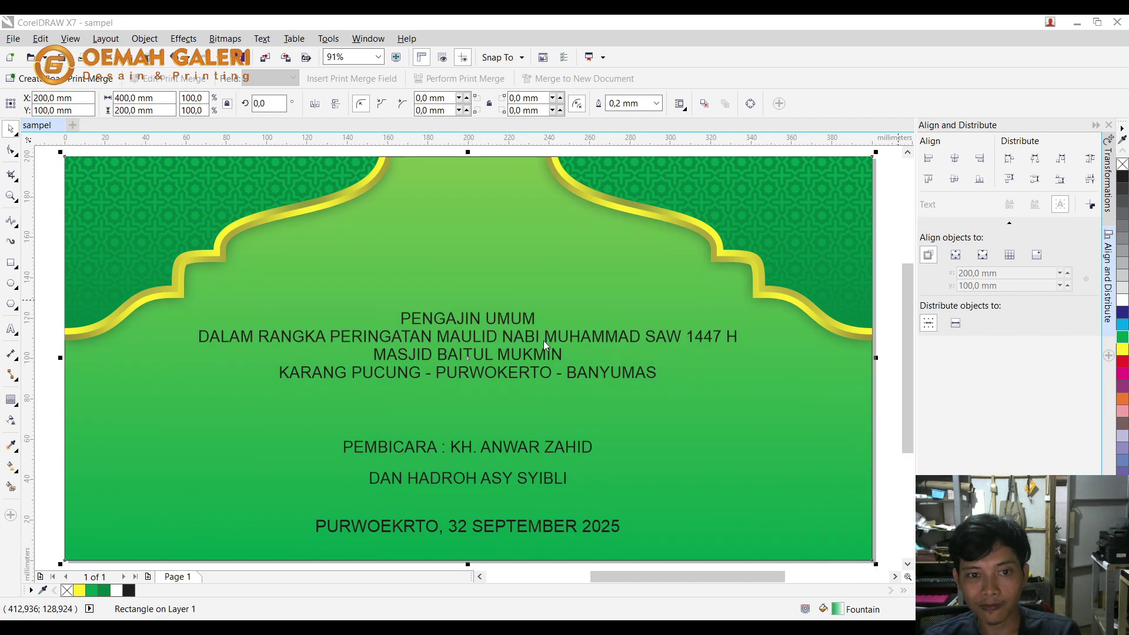
pyautogui.click(794, 228)
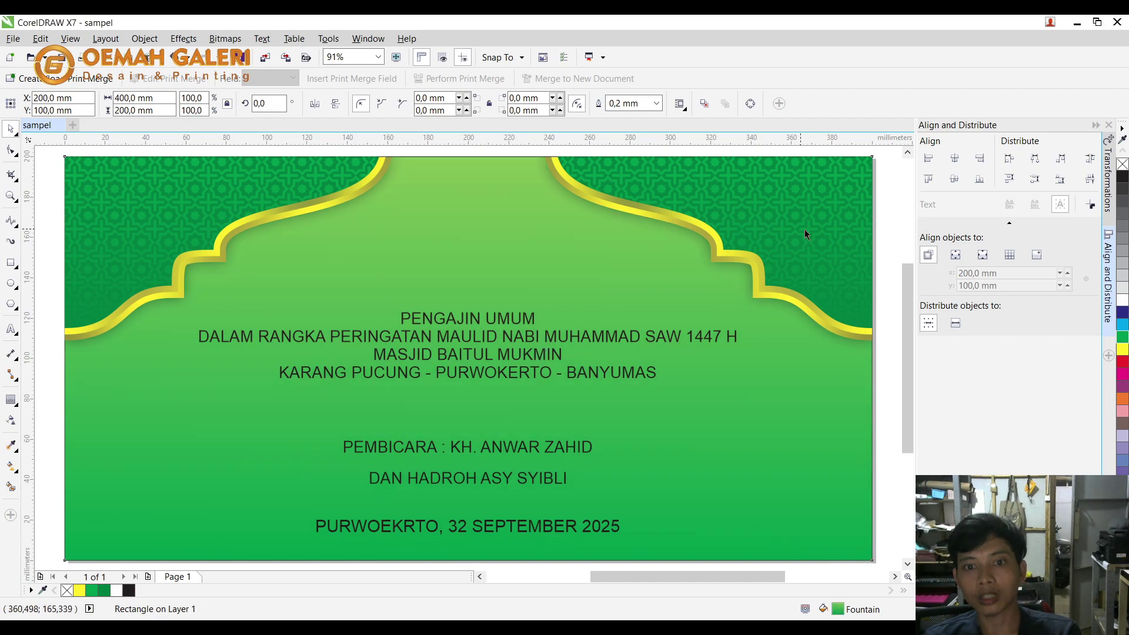
pyautogui.click(878, 228)
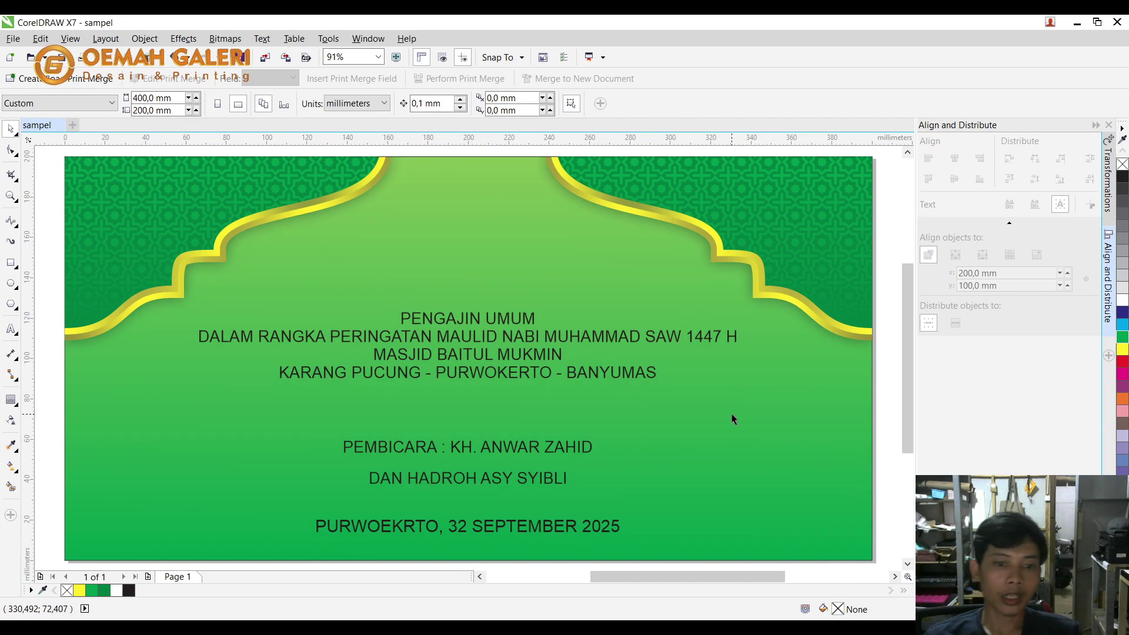
pyautogui.click(523, 318)
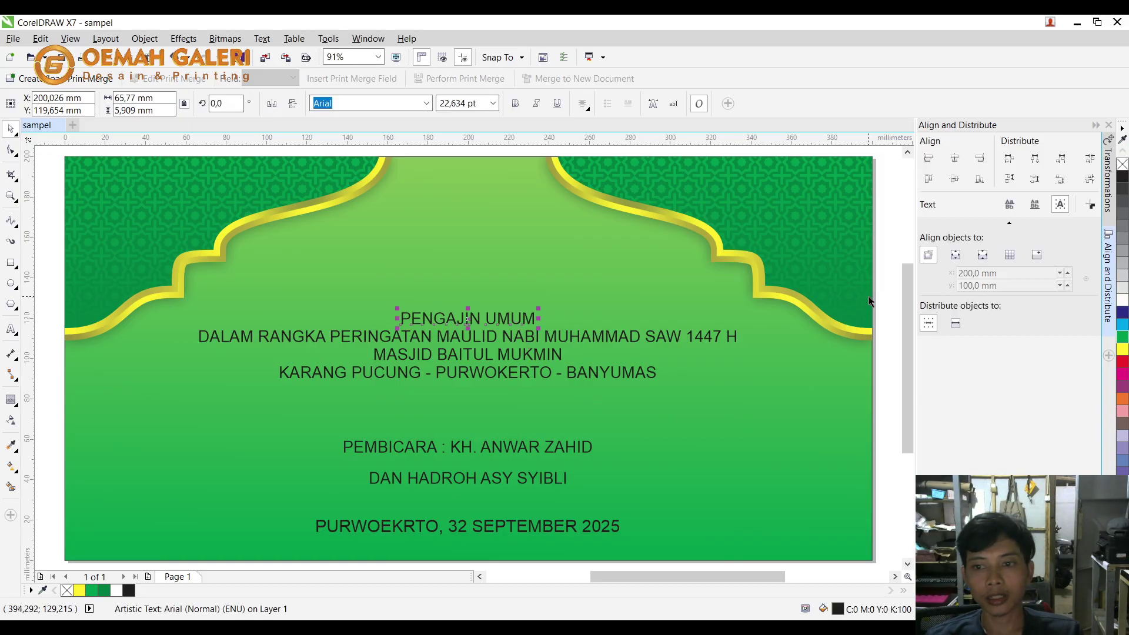
pyautogui.hotkey('ctrl', 'a')
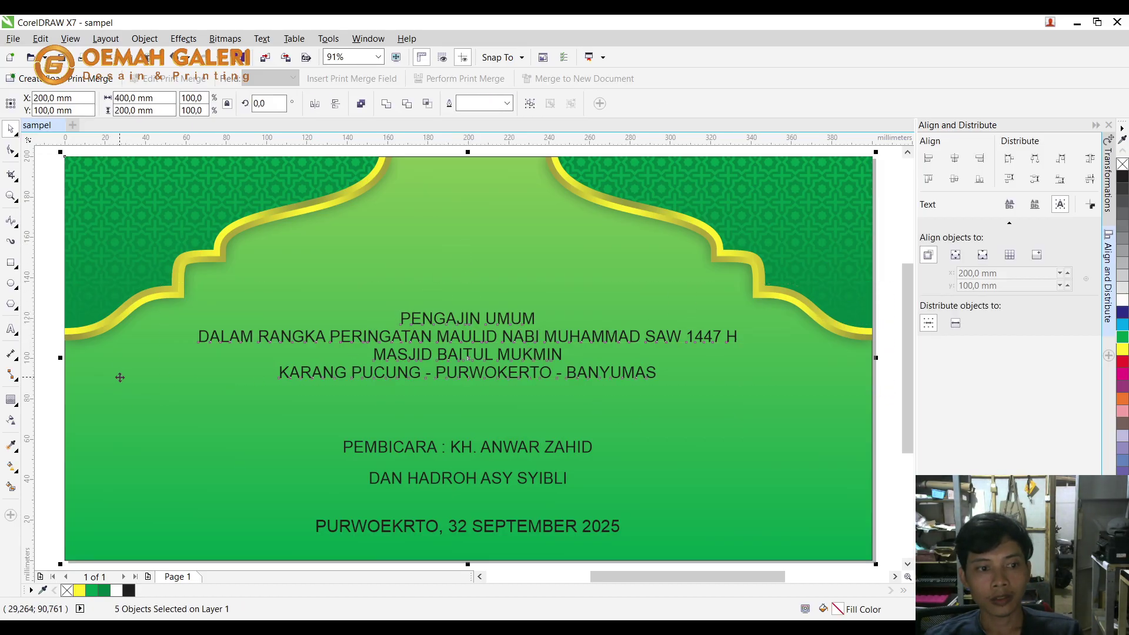
pyautogui.scroll(-1, 731, 549)
pyautogui.click(689, 546)
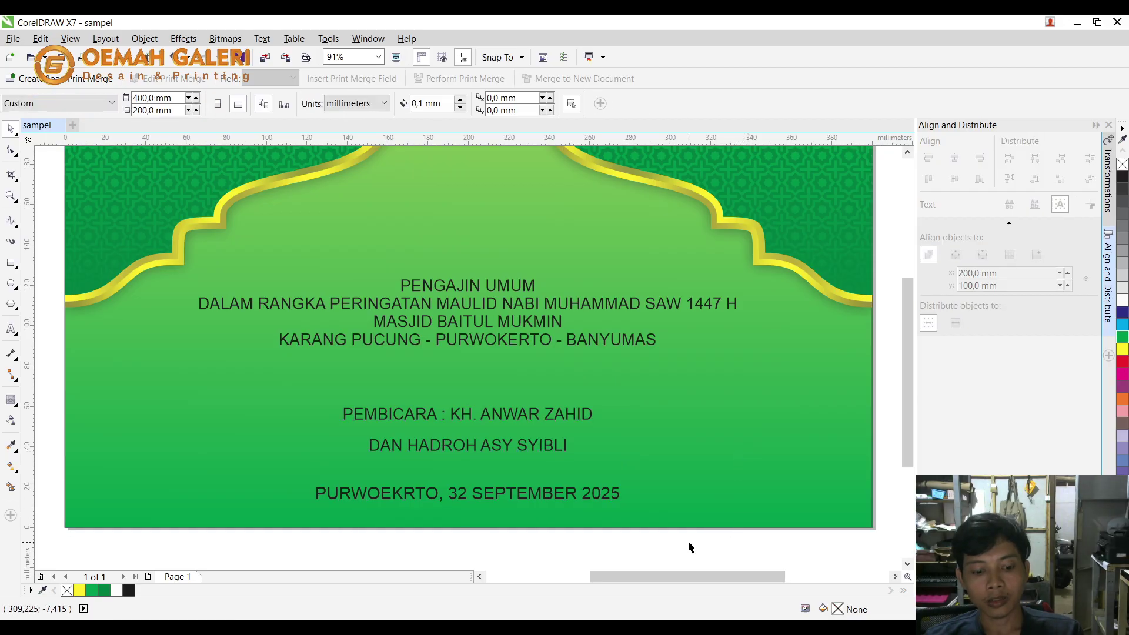
pyautogui.scroll(1, 689, 547)
pyautogui.click(765, 467)
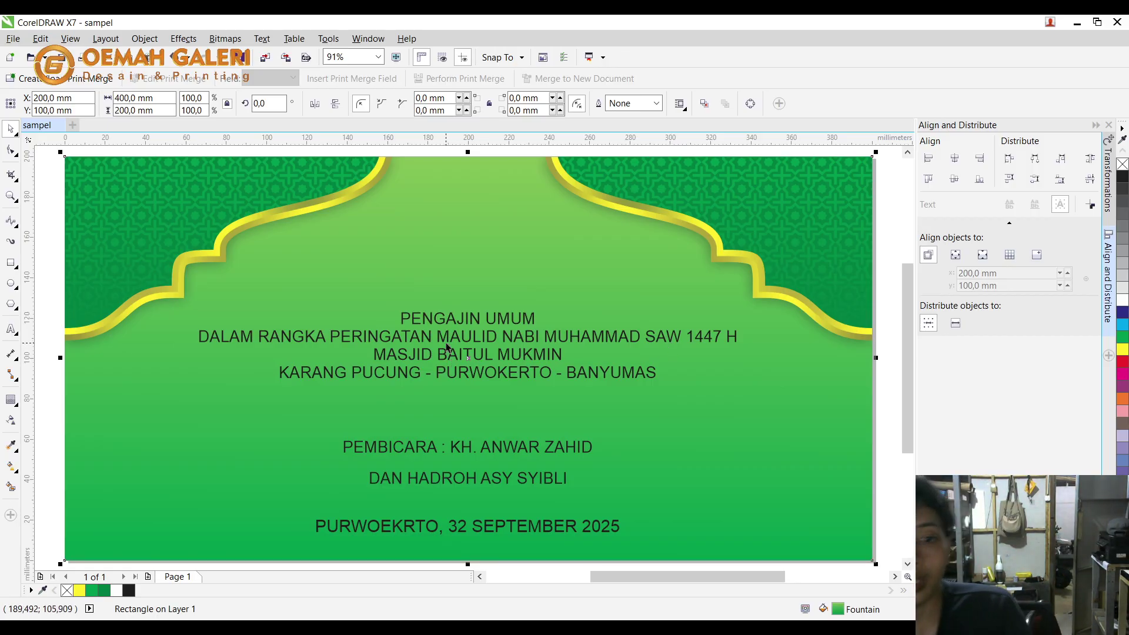
pyautogui.click(40, 369)
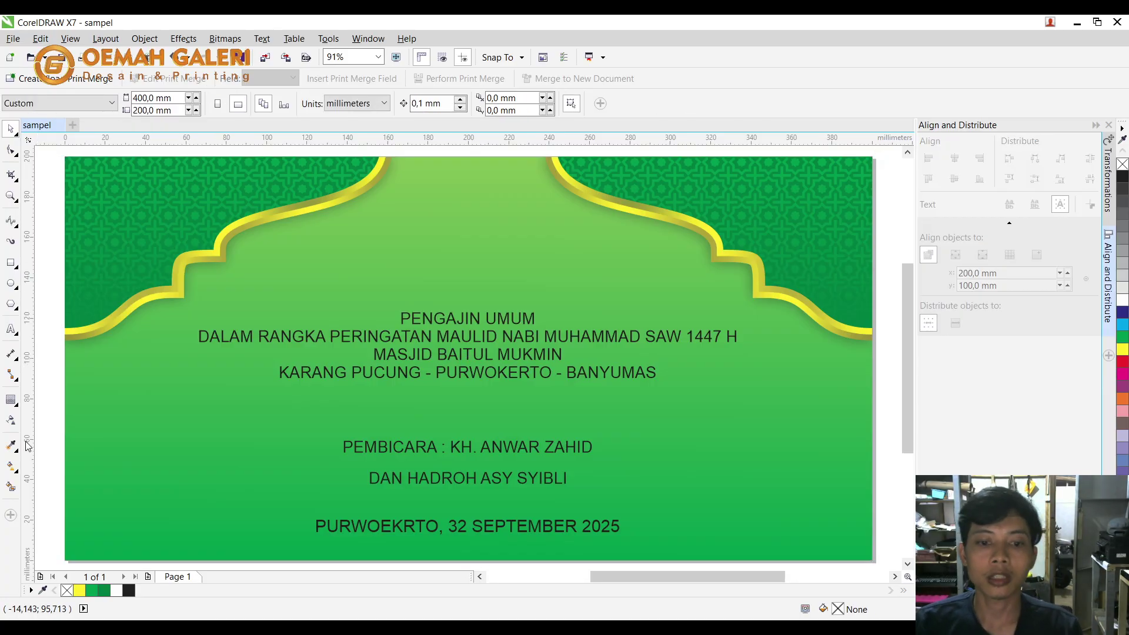
pyautogui.click(650, 627)
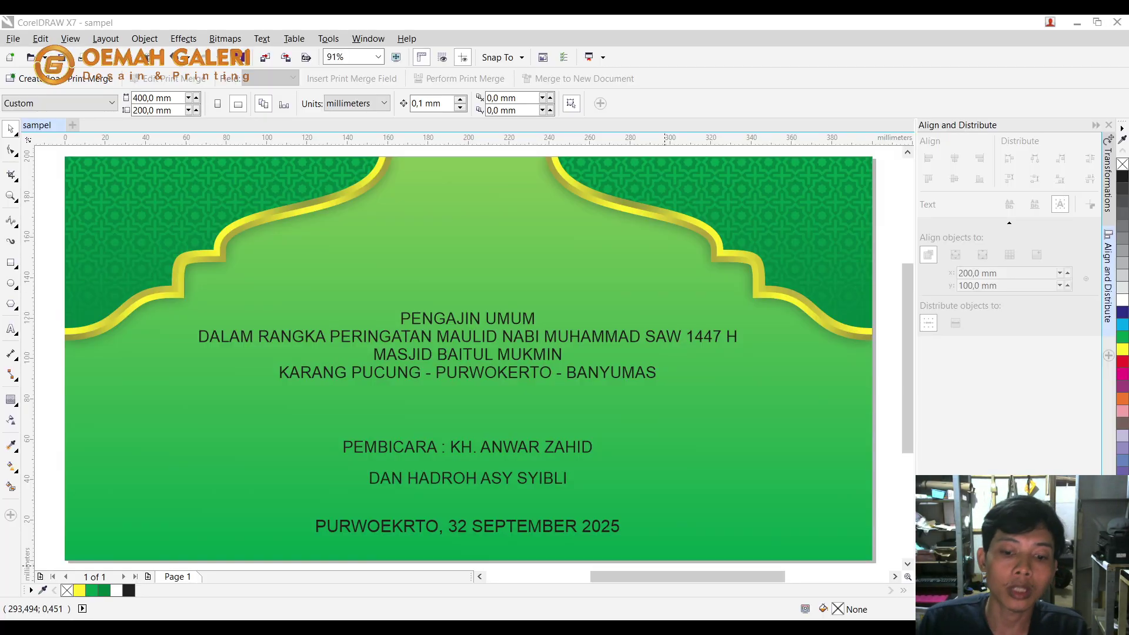
pyautogui.scroll(-2, 585, 332)
pyautogui.scroll(3, 579, 335)
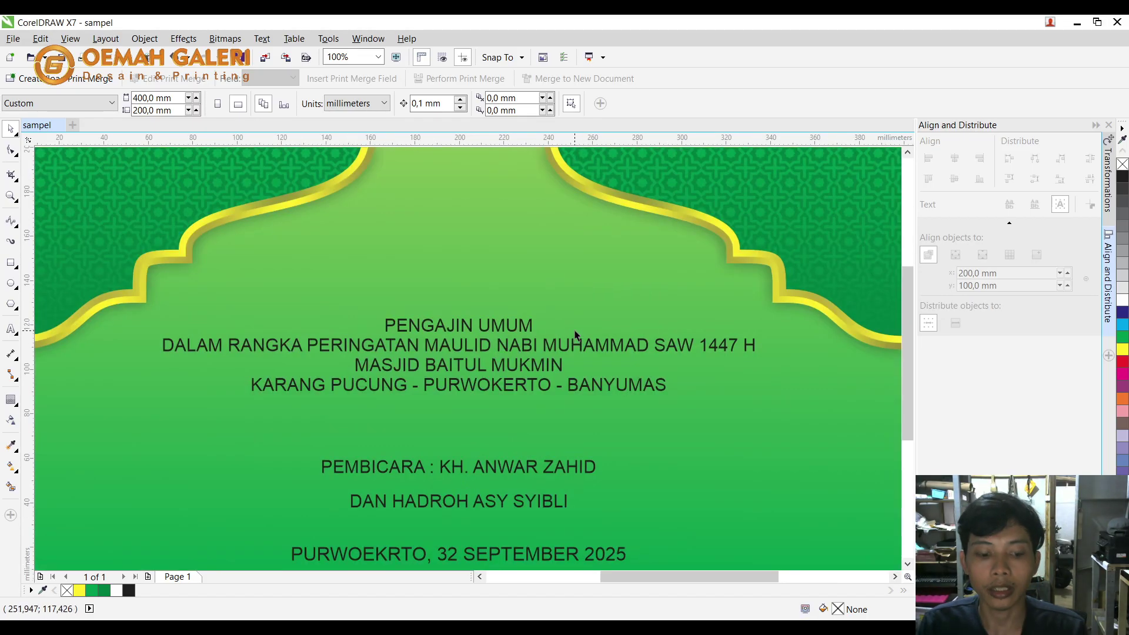
pyautogui.scroll(-1, 585, 332)
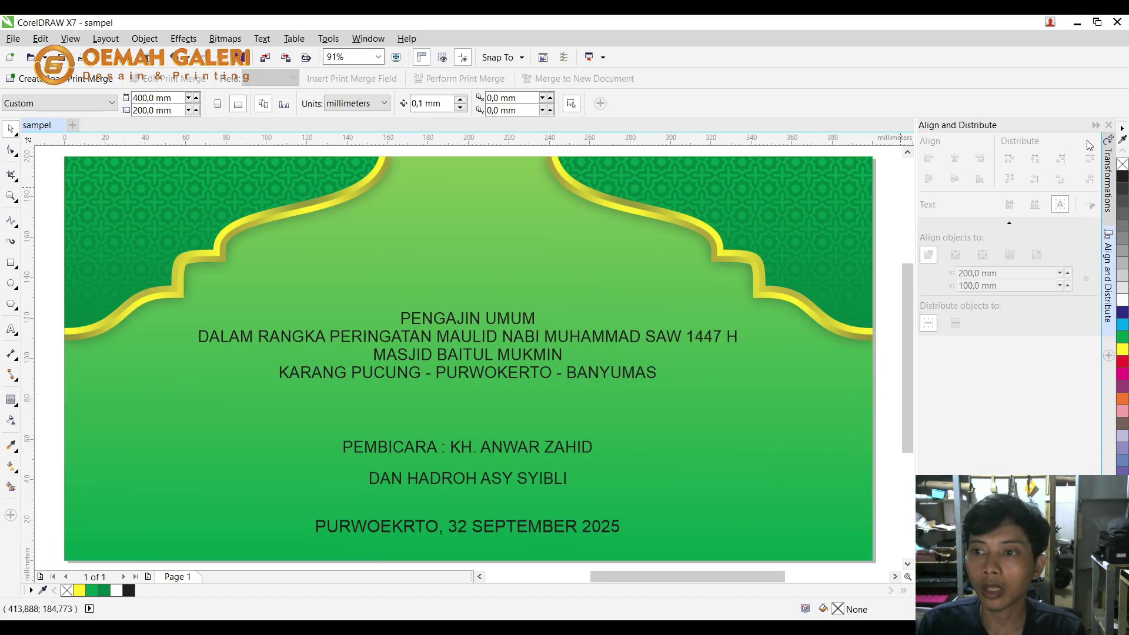
# Collapse the Align and Distribute docker to widen the drawing area.
pyautogui.click(1094, 126)
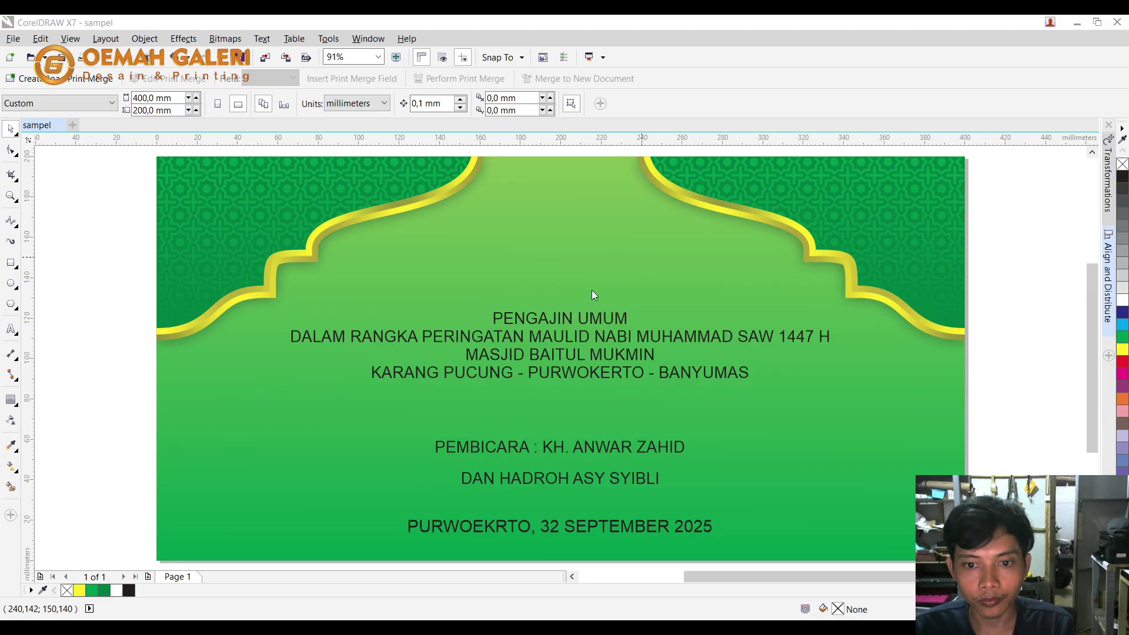
pyautogui.click(1022, 356)
pyautogui.moveTo(318, 307); pyautogui.dragTo(523, 445)
pyautogui.press('Delete')
# Import the speaker photo IMG-20231019-WA0000.psd and place it over the left part of the banner.
pyautogui.hotkey('ctrl', 'i')
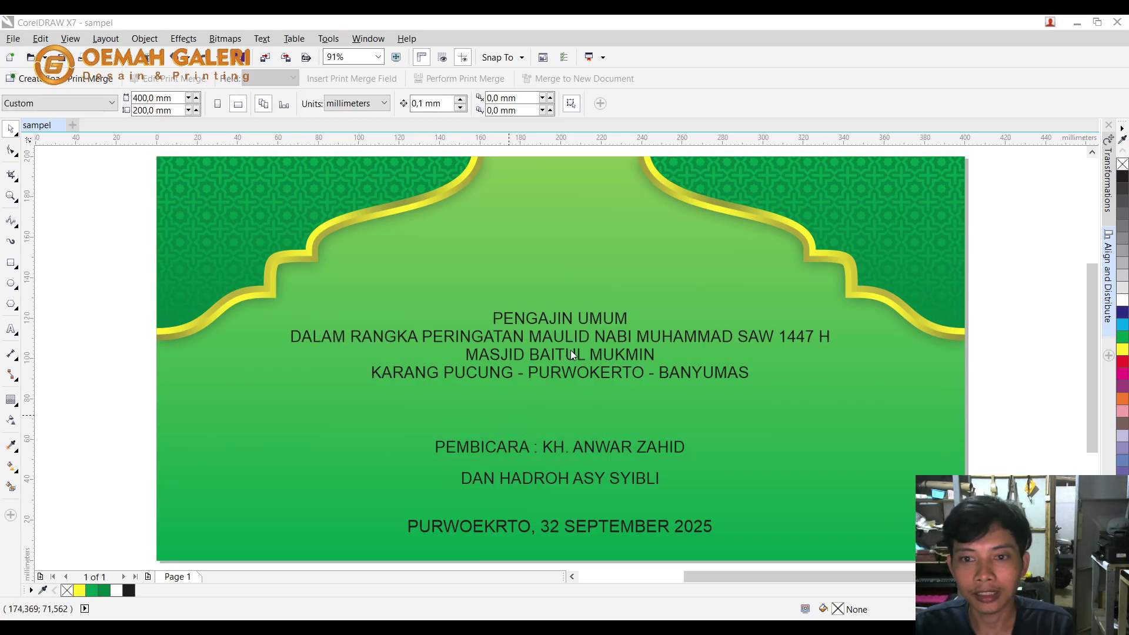
pyautogui.click(1017, 319)
pyautogui.moveTo(298, 291); pyautogui.dragTo(564, 499)
pyautogui.press('a')
pyautogui.click(337, 520)
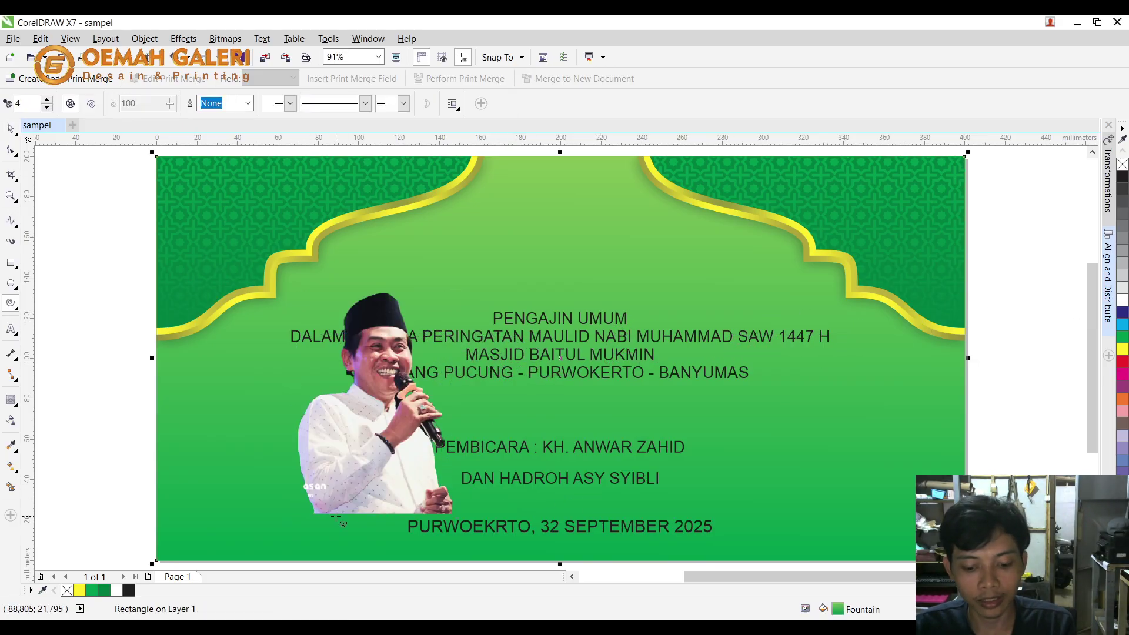
pyautogui.click(11, 131)
pyautogui.click(88, 236)
# Align the speaker photo to the banner's left edge and resize it to about 84 × 119 mm.
pyautogui.click(348, 421)
pyautogui.keyDown('shift'); pyautogui.click(244, 465); pyautogui.keyUp('shift')
pyautogui.press('b')
pyautogui.press('l')
pyautogui.click(112, 378)
pyautogui.moveTo(246, 452); pyautogui.dragTo(247, 357)
pyautogui.moveTo(316, 465); pyautogui.dragTo(347, 513)
pyautogui.moveTo(293, 443); pyautogui.dragTo(316, 432)
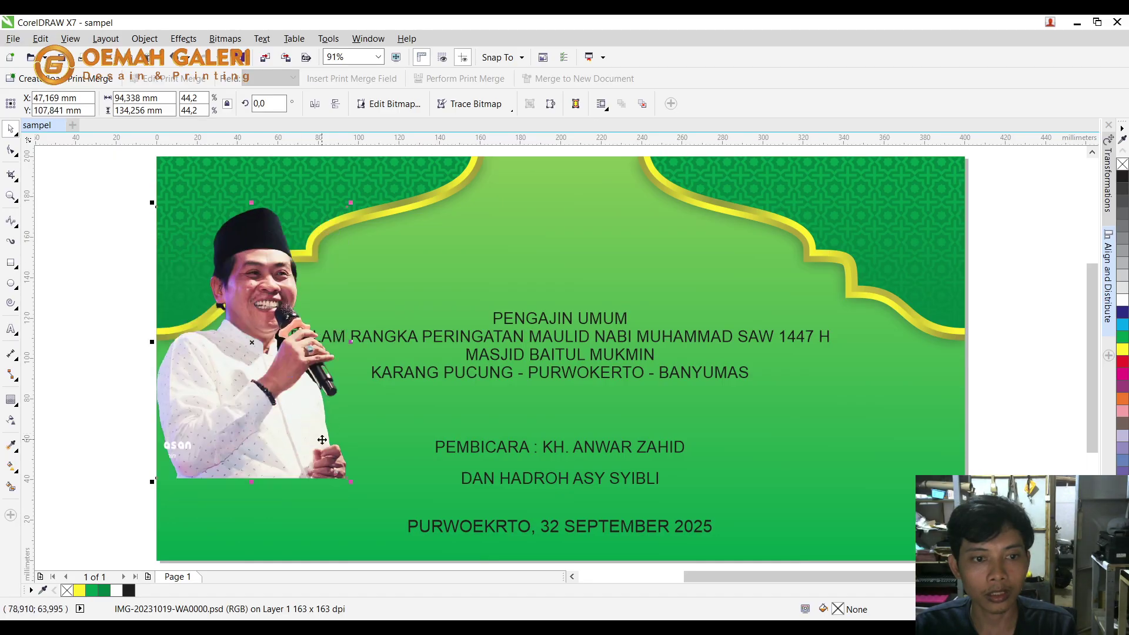
pyautogui.moveTo(347, 485); pyautogui.dragTo(325, 447)
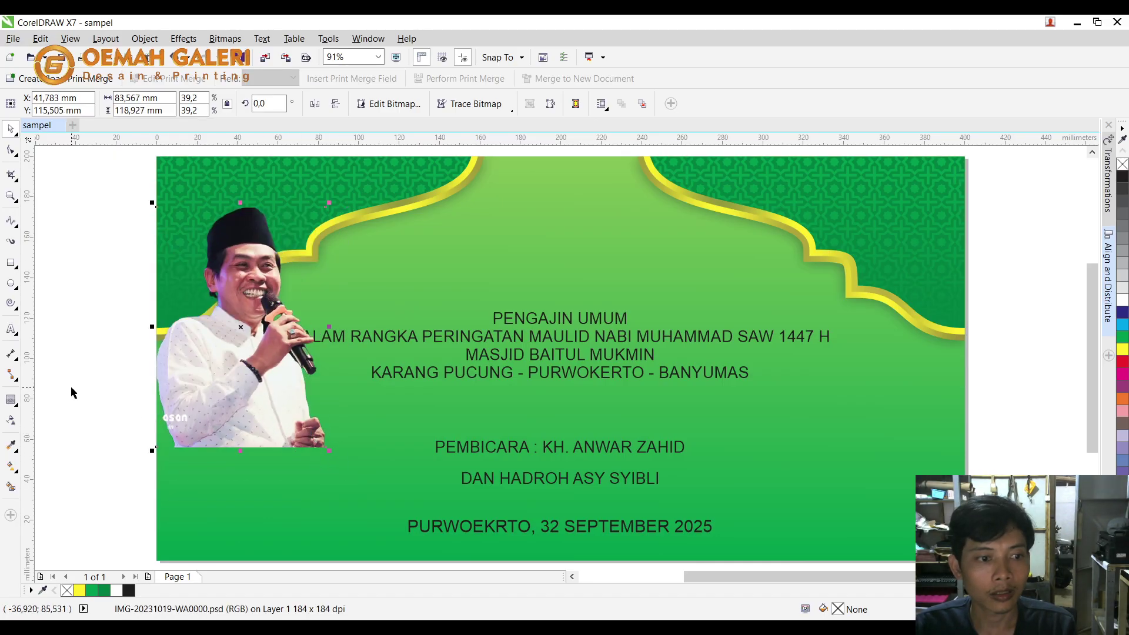
# Fade out the lower part of the speaker photo with a -90° linear transparency and move the photo slightly down.
pyautogui.click(11, 419)
pyautogui.moveTo(212, 367); pyautogui.dragTo(213, 419)
pyautogui.moveTo(212, 367); pyautogui.dragTo(212, 347)
pyautogui.moveTo(212, 419); pyautogui.dragTo(212, 435)
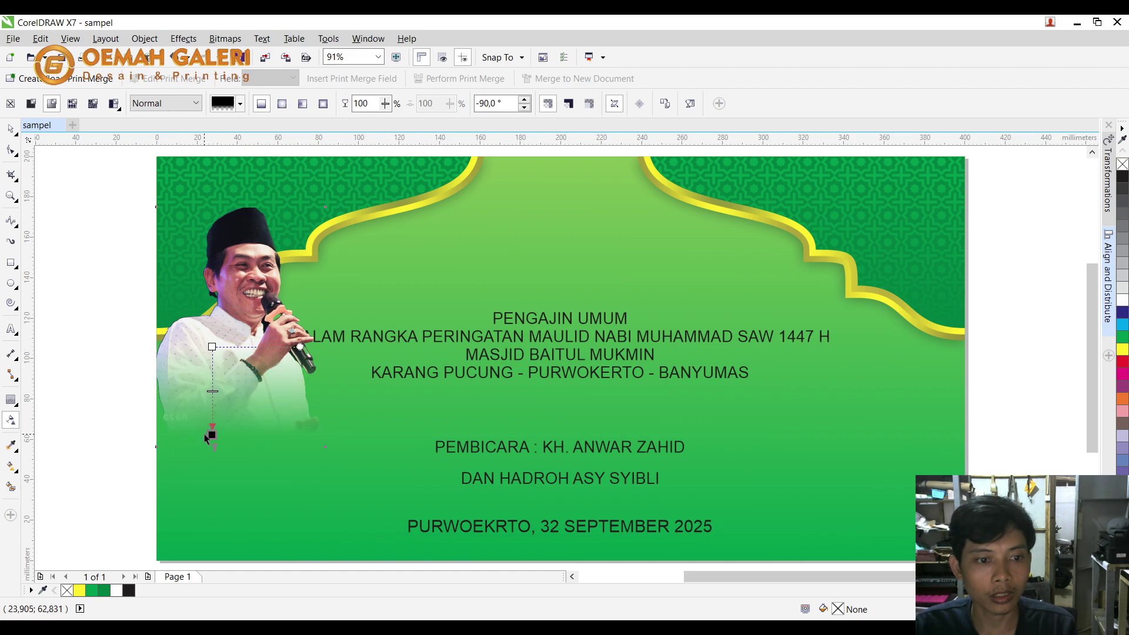
pyautogui.click(11, 129)
pyautogui.click(83, 254)
pyautogui.click(264, 298)
pyautogui.moveTo(254, 296); pyautogui.dragTo(254, 318)
pyautogui.click(92, 323)
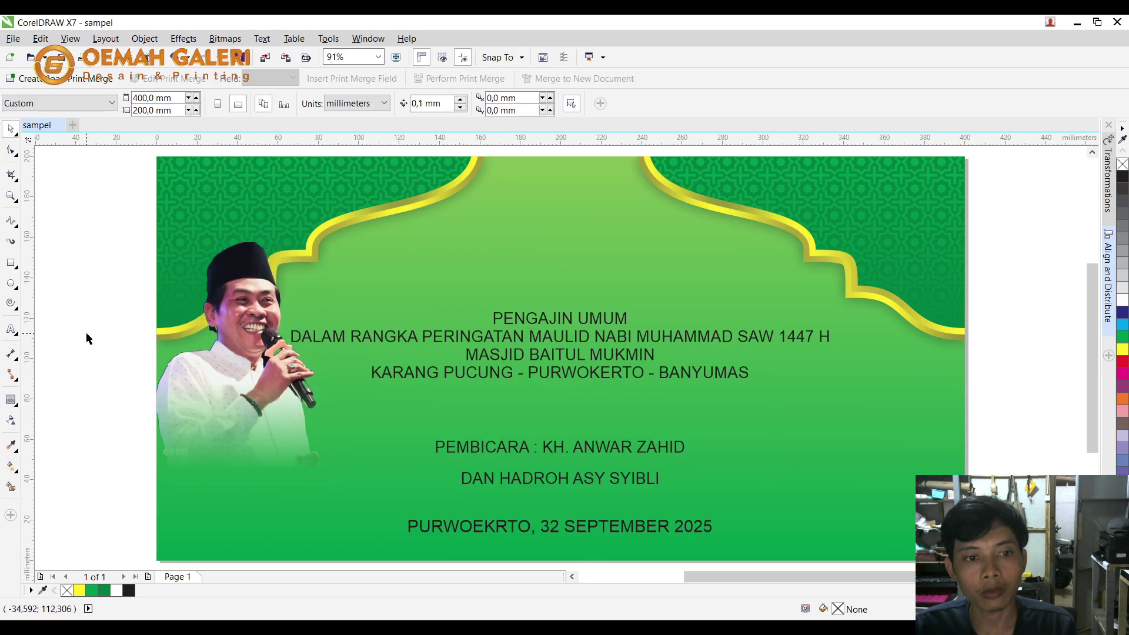
# Import the cloud artwork beside the page, ungroup it and delete everything except one cloud.
pyautogui.hotkey('ctrl', 'i')
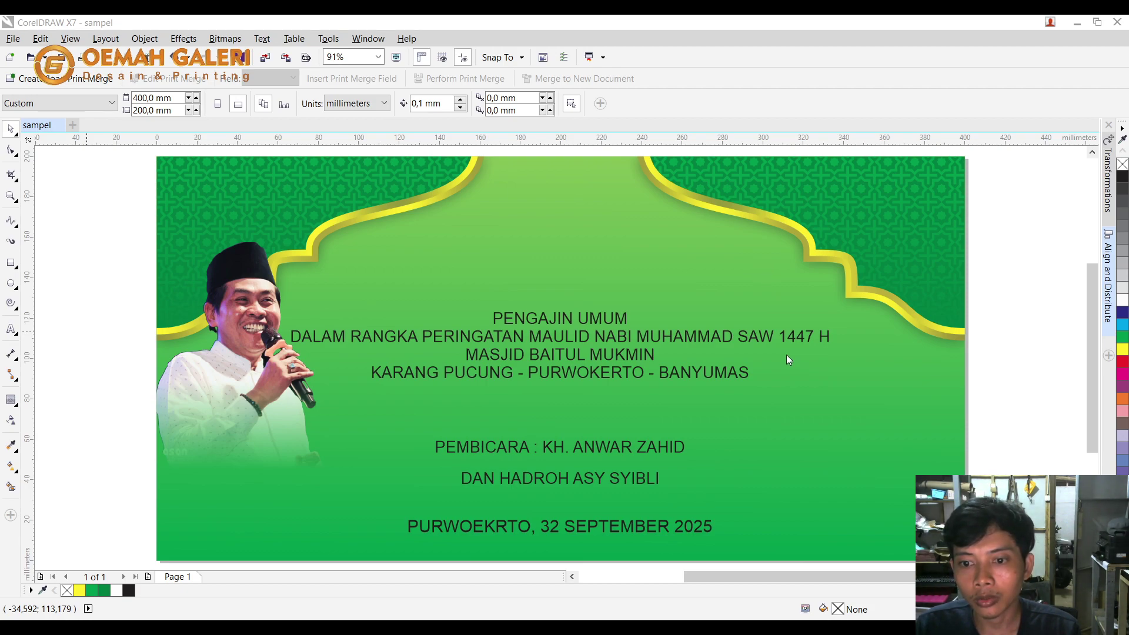
pyautogui.scroll(-3, 424, 295)
pyautogui.moveTo(667, 311); pyautogui.dragTo(752, 420)
pyautogui.scroll(3, 753, 412)
pyautogui.click(459, 104)
pyautogui.click(806, 309)
pyautogui.moveTo(709, 343); pyautogui.dragTo(793, 290)
pyautogui.moveTo(749, 482); pyautogui.dragTo(564, 205)
pyautogui.press('Delete')
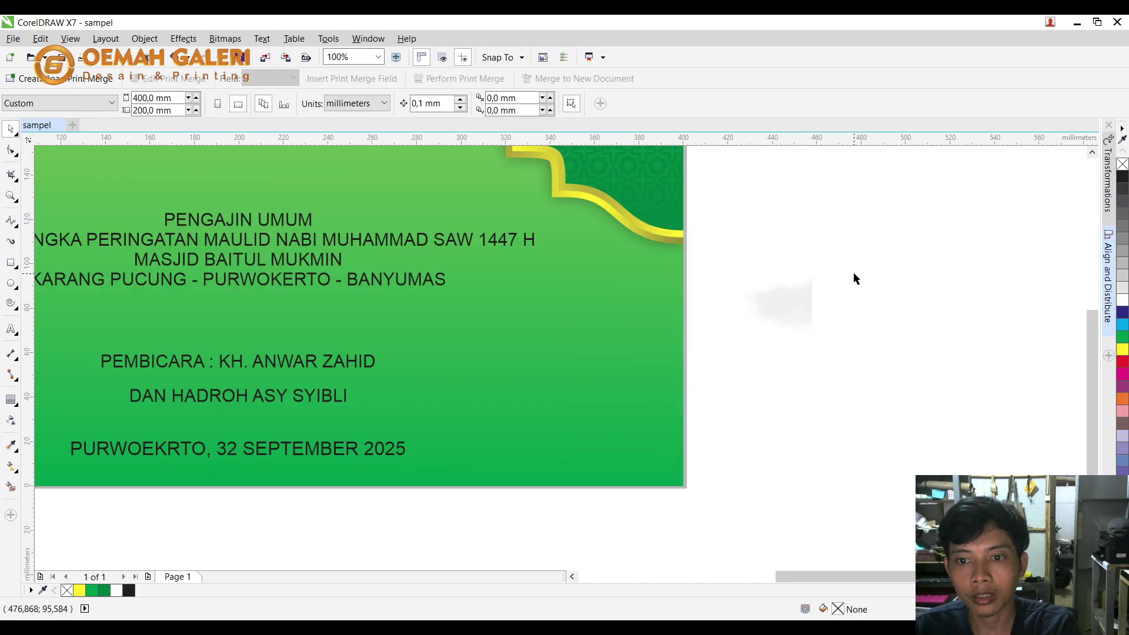
# Move the cloud over the bottom of the speaker photo and extend its cropped edge to uncover the whole cloud.
pyautogui.scroll(-1, 852, 272)
pyautogui.moveTo(817, 292); pyautogui.dragTo(396, 316)
pyautogui.scroll(2, 396, 315)
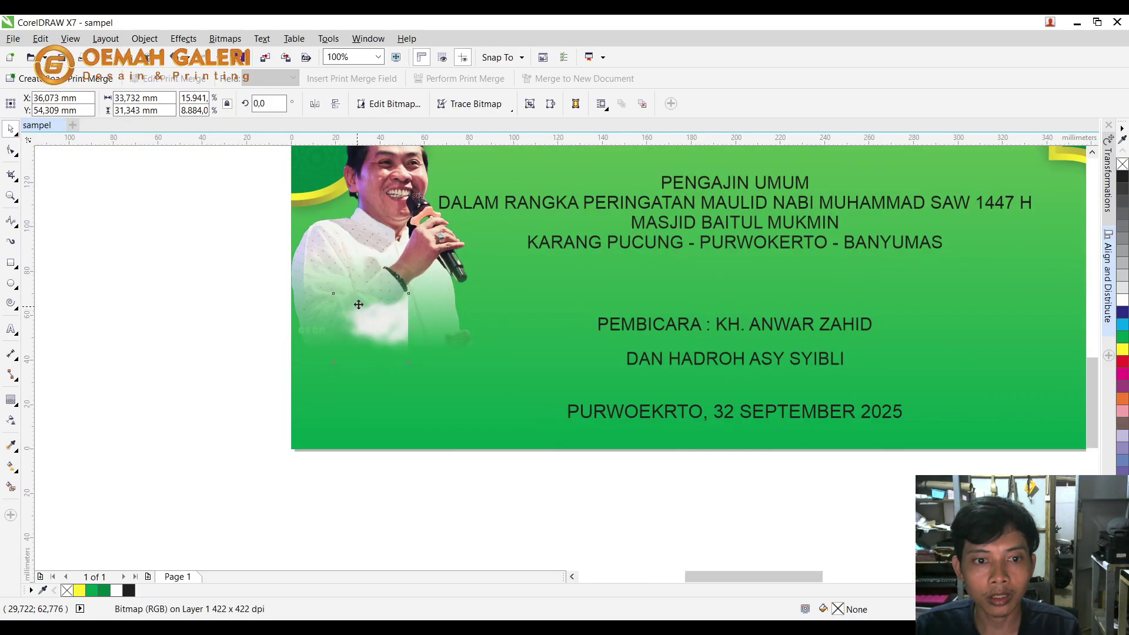
pyautogui.keyDown('shift'); pyautogui.click(649, 364); pyautogui.keyUp('shift')
pyautogui.press('l')
pyautogui.click(104, 313)
pyautogui.moveTo(242, 321); pyautogui.dragTo(387, 331)
pyautogui.click(11, 149)
pyautogui.moveTo(321, 253); pyautogui.dragTo(266, 427)
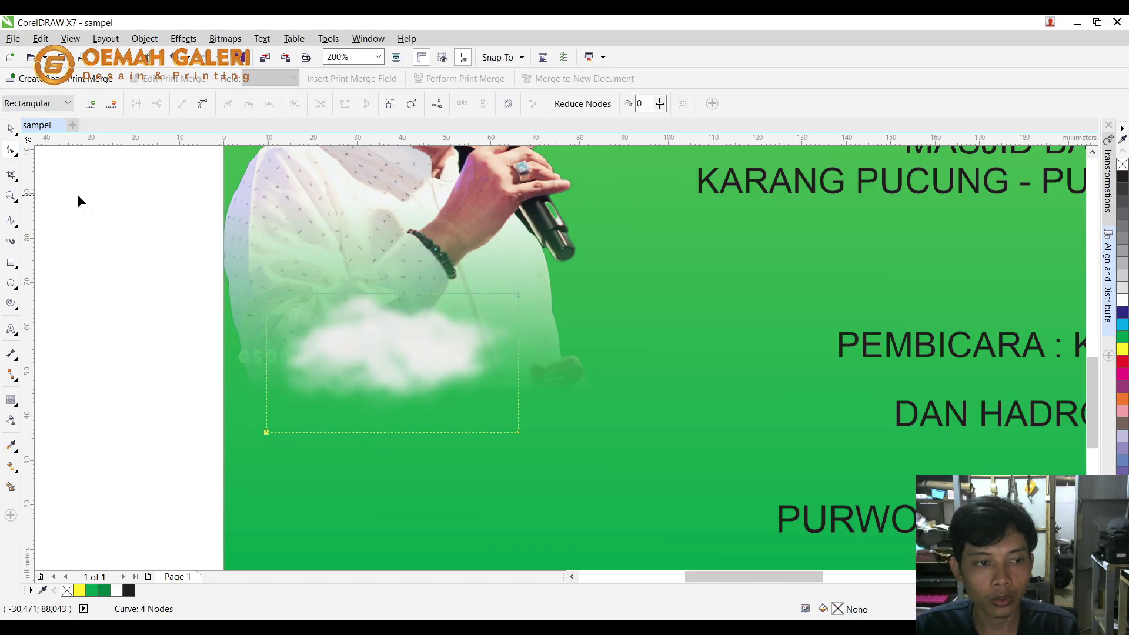
# Enlarge the cloud to about 111 × 62 mm and shift it down to cover the photo's faded lower edge.
pyautogui.click(10, 128)
pyautogui.moveTo(520, 433); pyautogui.dragTo(644, 503)
pyautogui.moveTo(531, 351); pyautogui.dragTo(532, 371)
pyautogui.scroll(-1, 522, 350)
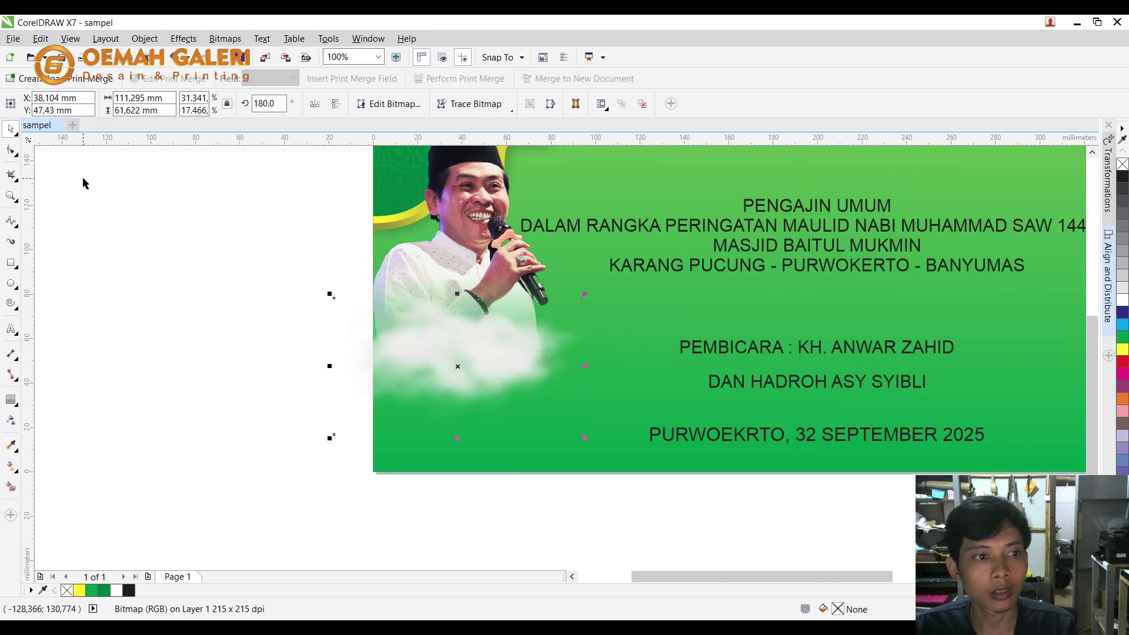
# Crop the part of the cloud bitmap that overhangs the page by moving its outer nodes to the banner's left edge.
pyautogui.press('F10')
pyautogui.moveTo(210, 208)
pyautogui.mouseDown()
pyautogui.moveTo(359, 441)
pyautogui.moveTo(374, 431)
pyautogui.mouseUp()
pyautogui.hotkey('ctrl', 'z')
pyautogui.moveTo(251, 261)
pyautogui.mouseDown()
pyautogui.moveTo(342, 454)
pyautogui.moveTo(373, 434)
pyautogui.mouseUp()
pyautogui.click(10, 129)
pyautogui.click(134, 238)
pyautogui.hotkey('shift', 'F4')
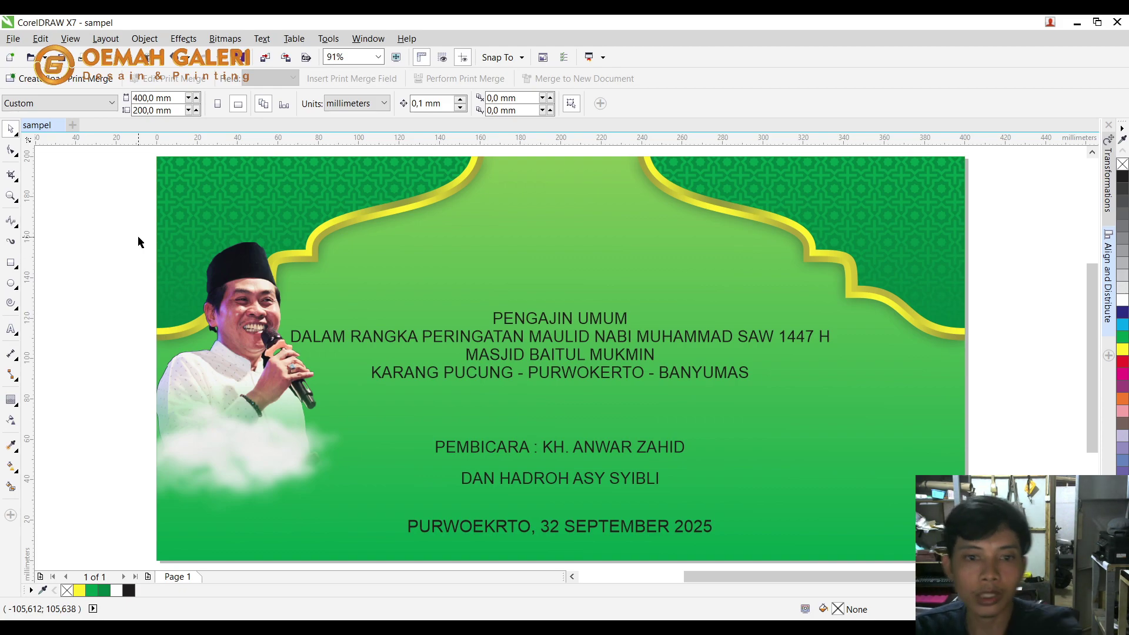
# Scale the speaker photo and its cloud down slightly together.
pyautogui.click(258, 445)
pyautogui.keyDown('shift'); pyautogui.click(242, 357); pyautogui.keyUp('shift')
pyautogui.moveTo(349, 532); pyautogui.dragTo(327, 510)
pyautogui.click(105, 390)
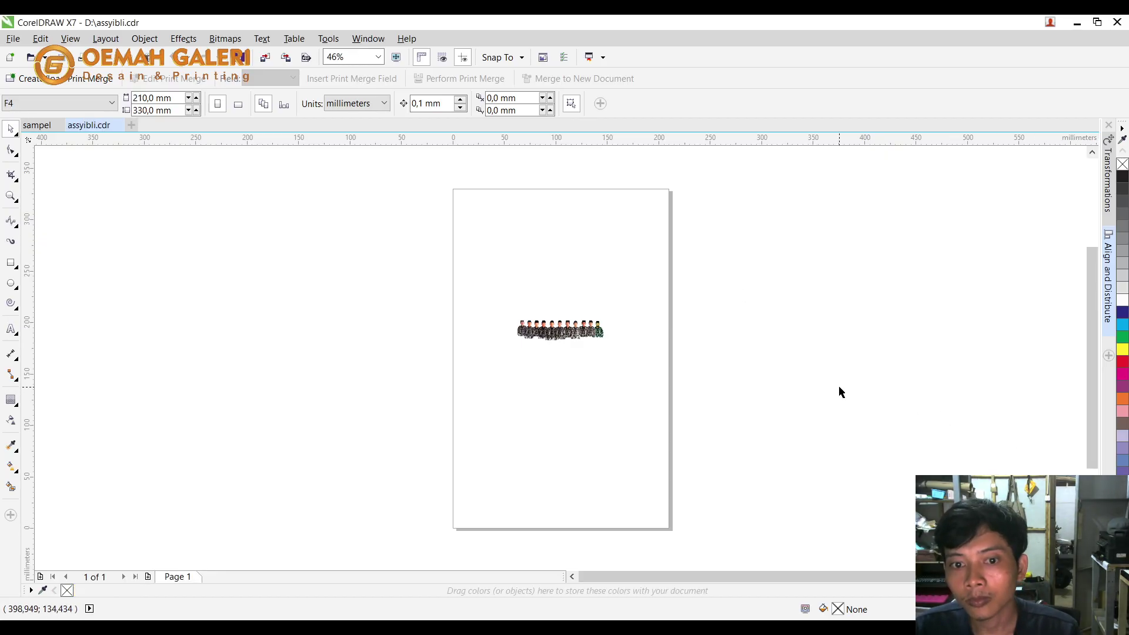
# Copy the hadroh group picture from assyibli.cdr and paste it into the sampel document.
pyautogui.scroll(2, 574, 338)
pyautogui.scroll(-1, 681, 336)
pyautogui.click(681, 338)
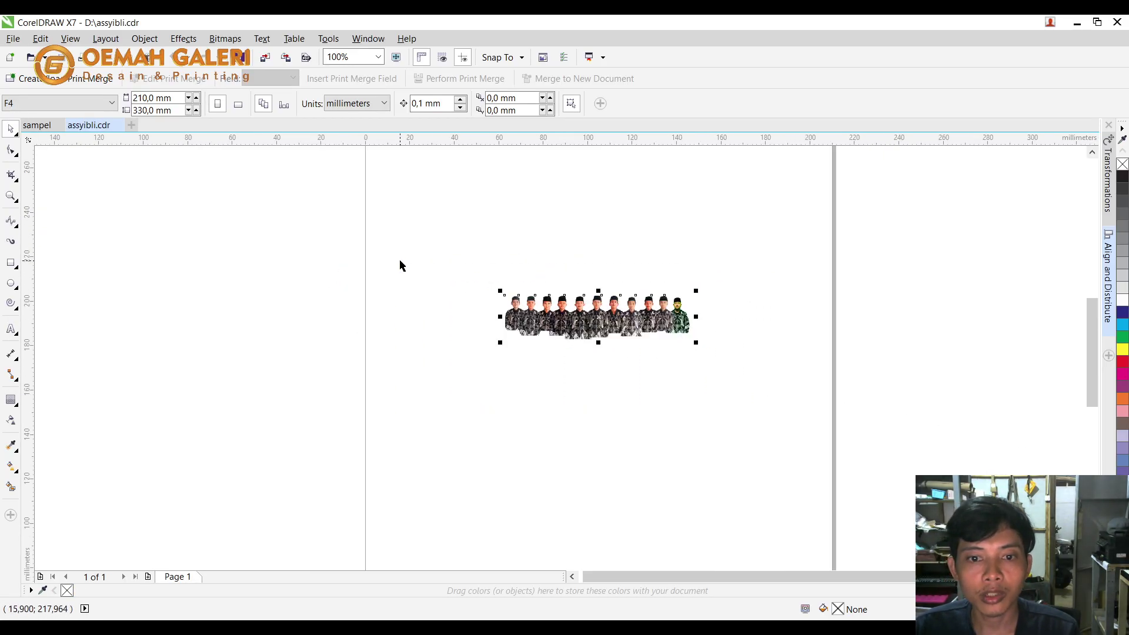
pyautogui.click(33, 126)
pyautogui.hotkey('ctrl', 'v')
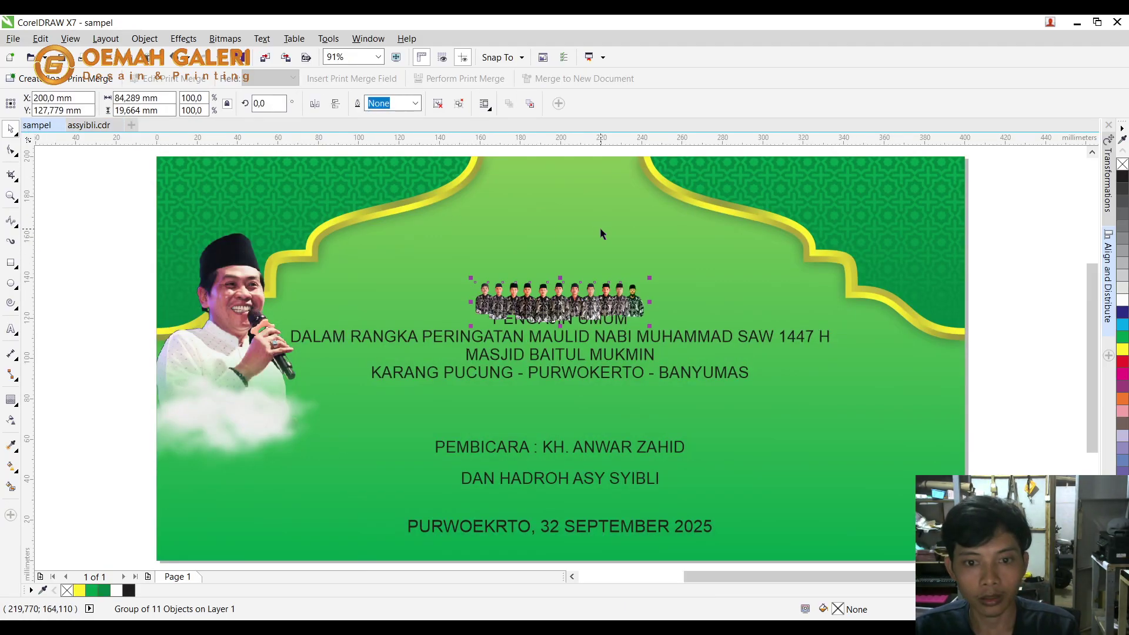
# Move the hadroh group picture to the banner's lower right area, centred at about X 350, Y 56 mm.
pyautogui.scroll(-2, 600, 235)
pyautogui.moveTo(542, 283); pyautogui.dragTo(756, 357)
pyautogui.scroll(1, 755, 357)
pyautogui.scroll(2, 755, 357)
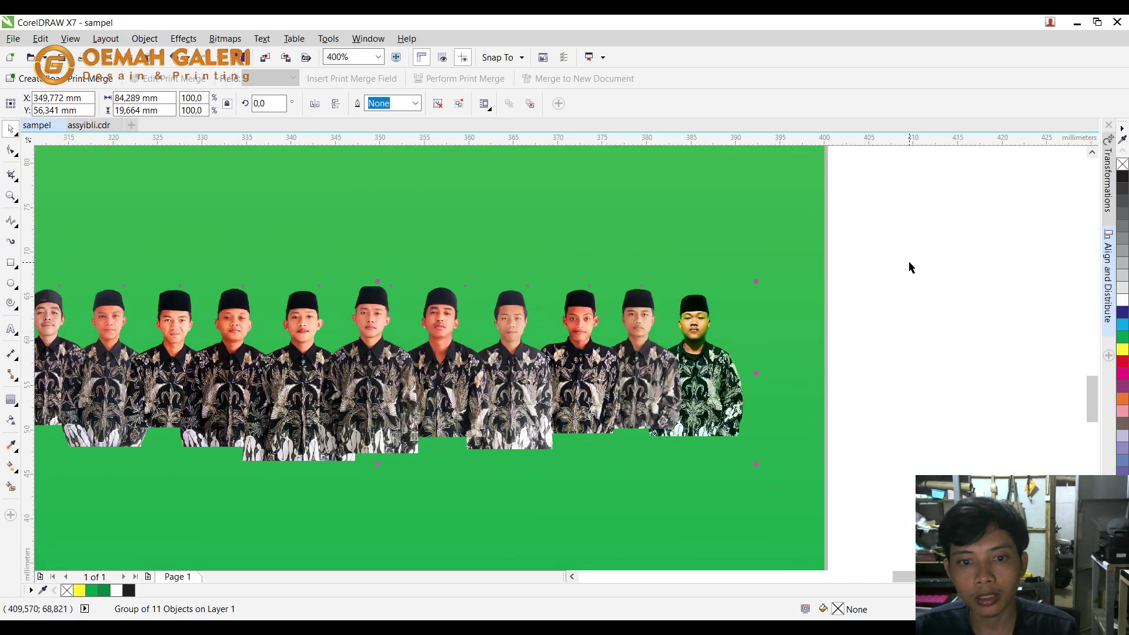
pyautogui.scroll(-1, 910, 260)
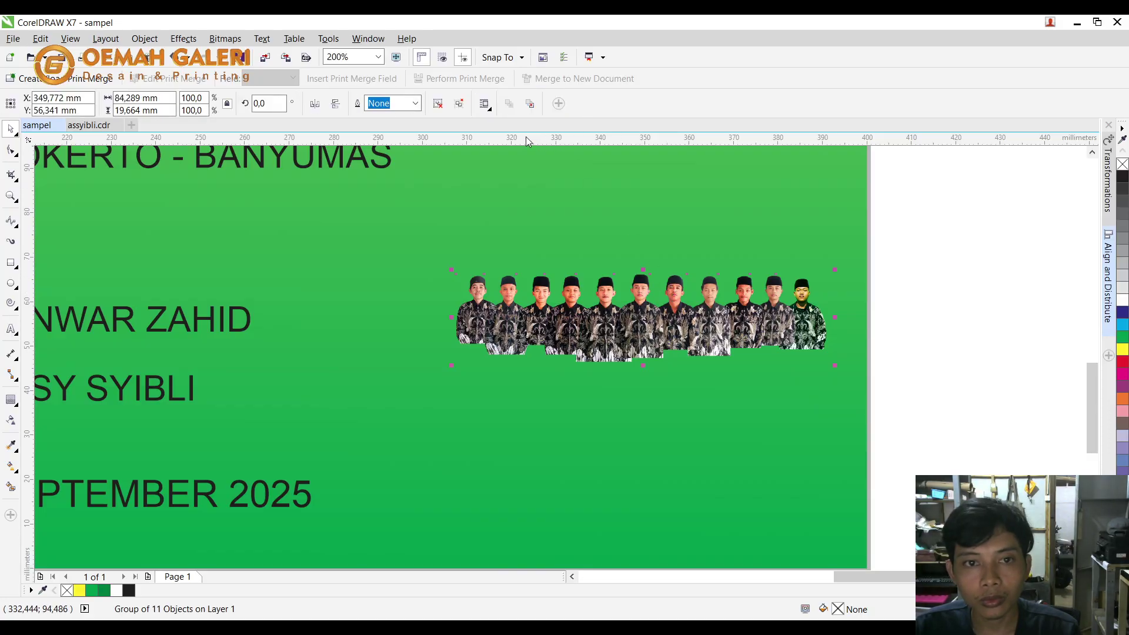
# Ungroup the hadroh group picture and move its five middle members straight up to form a back row.
pyautogui.hotkey('ctrl', 'u')
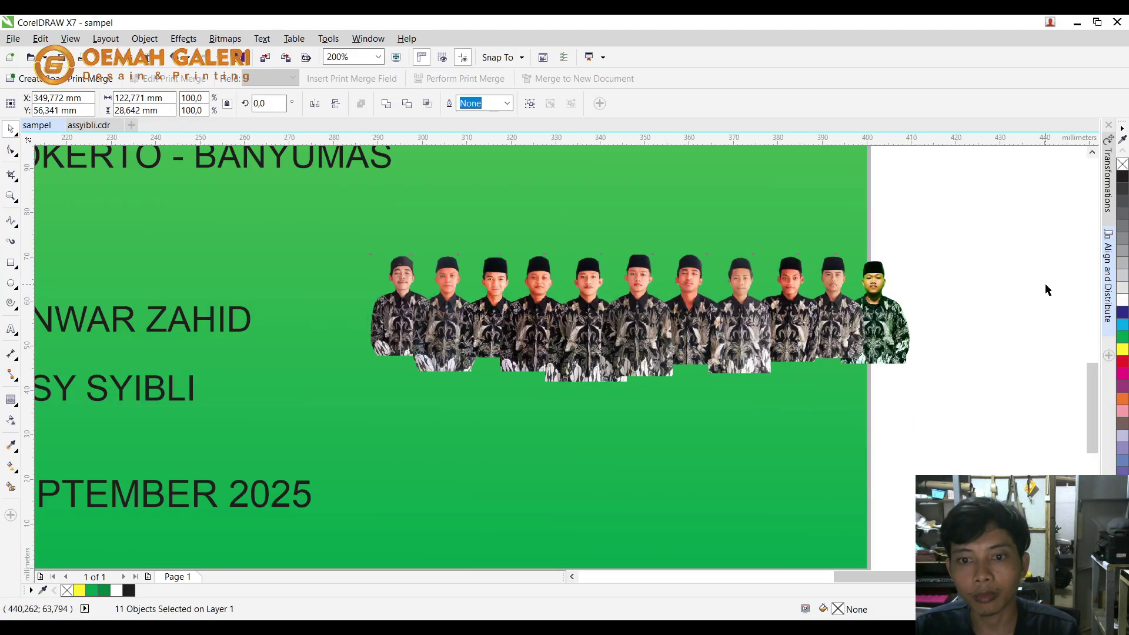
pyautogui.click(1045, 289)
pyautogui.click(641, 281)
pyautogui.keyDown('shift'); pyautogui.click(587, 281); pyautogui.keyUp('shift')
pyautogui.keyDown('shift'); pyautogui.click(539, 277); pyautogui.keyUp('shift')
pyautogui.keyDown('shift'); pyautogui.click(692, 277); pyautogui.keyUp('shift')
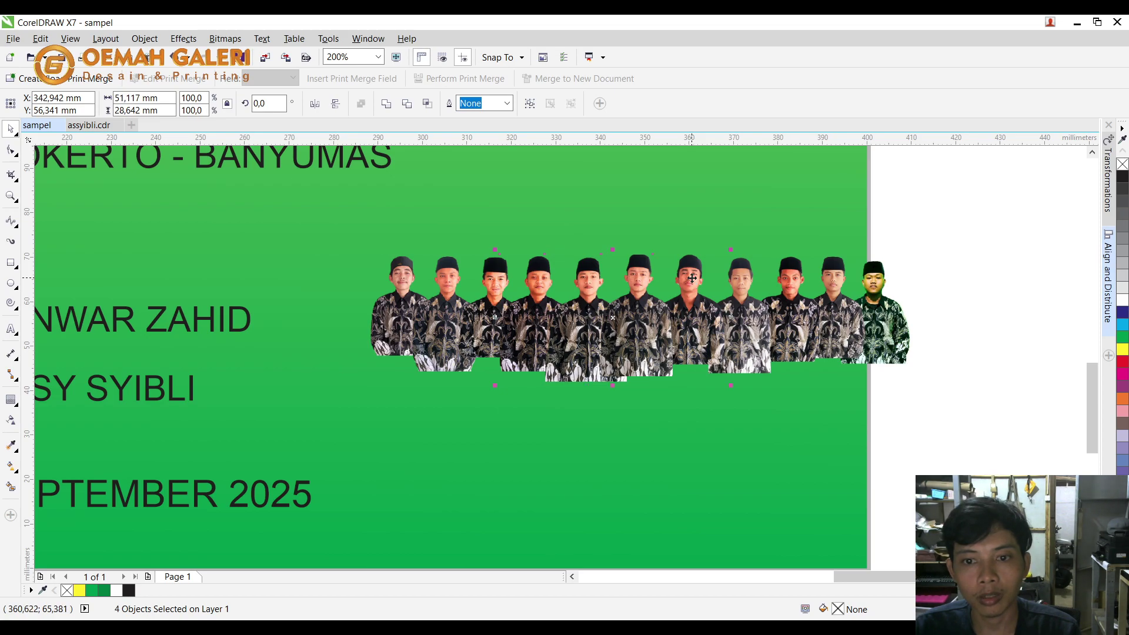
pyautogui.keyDown('shift'); pyautogui.click(741, 283); pyautogui.keyUp('shift')
pyautogui.moveTo(741, 283); pyautogui.dragTo(775, 215)
# Shift the three rightmost remaining members left to close the gap beside the three left members.
pyautogui.moveTo(988, 262); pyautogui.dragTo(643, 414)
pyautogui.moveTo(1025, 382); pyautogui.dragTo(685, 223)
pyautogui.moveTo(792, 303); pyautogui.dragTo(558, 304)
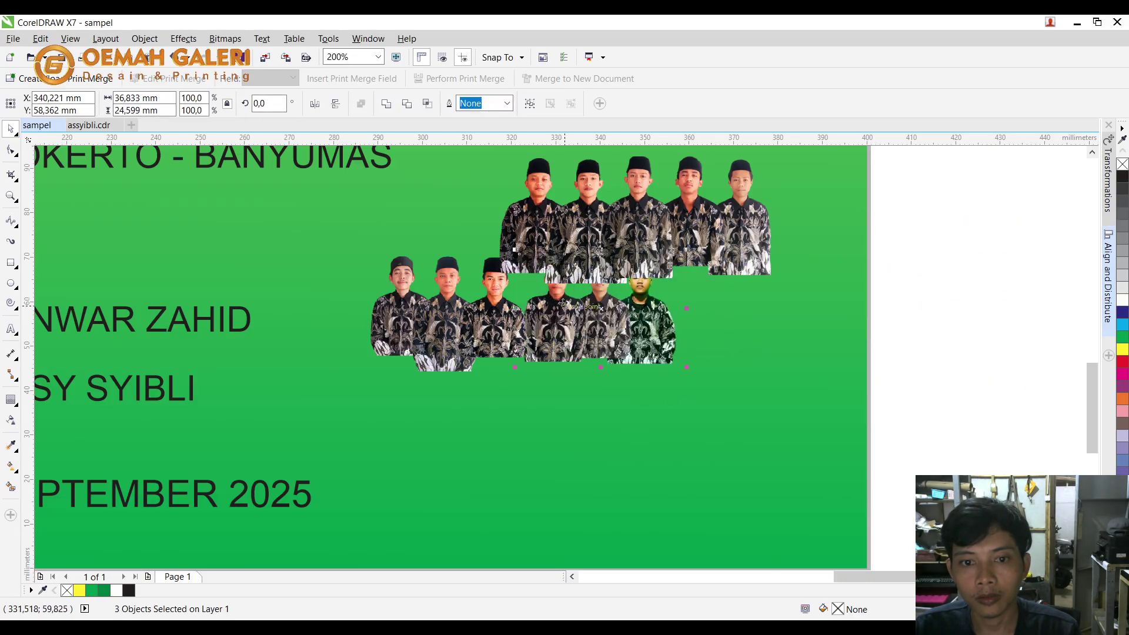
# Bring the six remaining members to the front and move them over the lower half of the back row.
pyautogui.moveTo(958, 438); pyautogui.dragTo(316, 247)
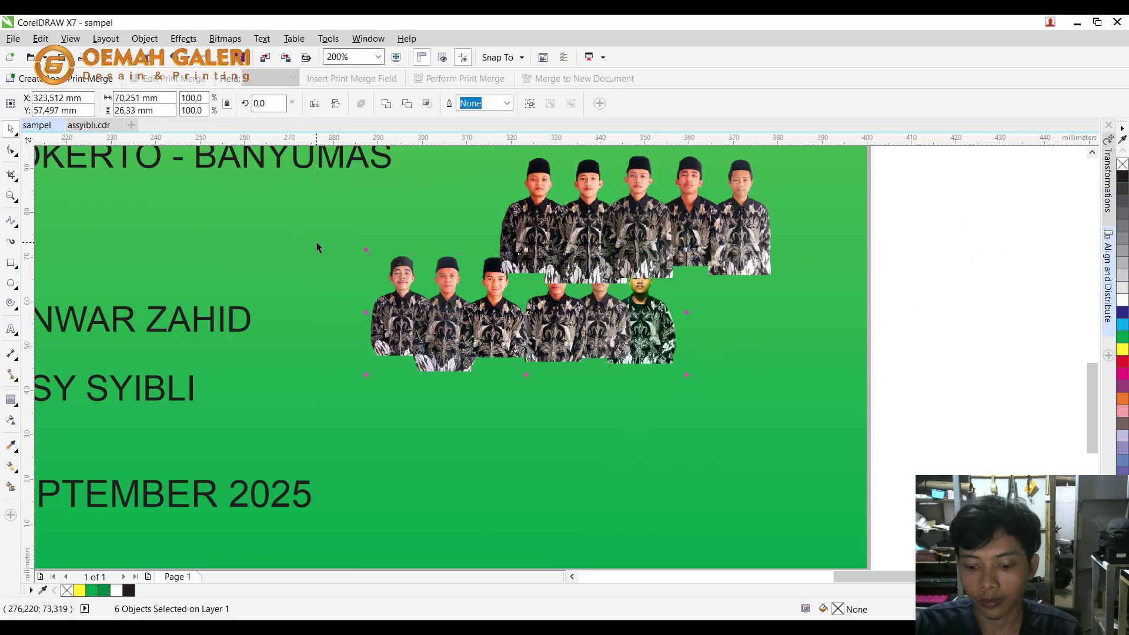
pyautogui.hotkey('shift', 'e')
pyautogui.hotkey('ctrl', 'z')
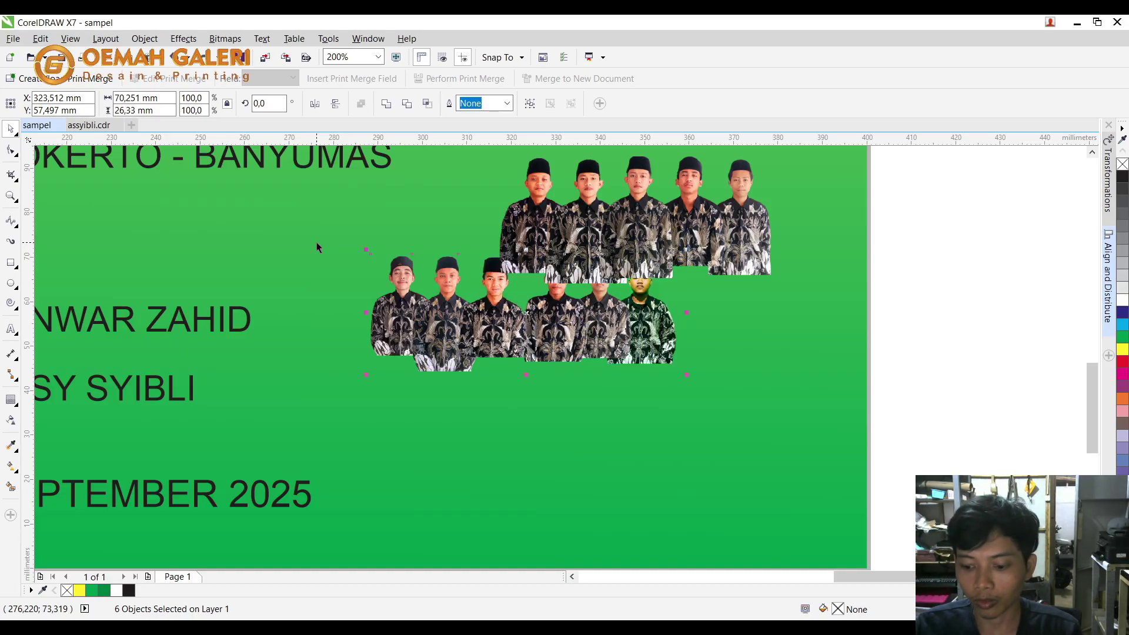
pyautogui.hotkey('shift', 'pageup')
pyautogui.moveTo(553, 318); pyautogui.dragTo(649, 299)
# Shift the rightmost front-row member slightly right, then nudge the whole front row up to about Y 63.9 mm.
pyautogui.click(792, 300)
pyautogui.click(772, 303)
pyautogui.moveTo(771, 306); pyautogui.dragTo(772, 305)
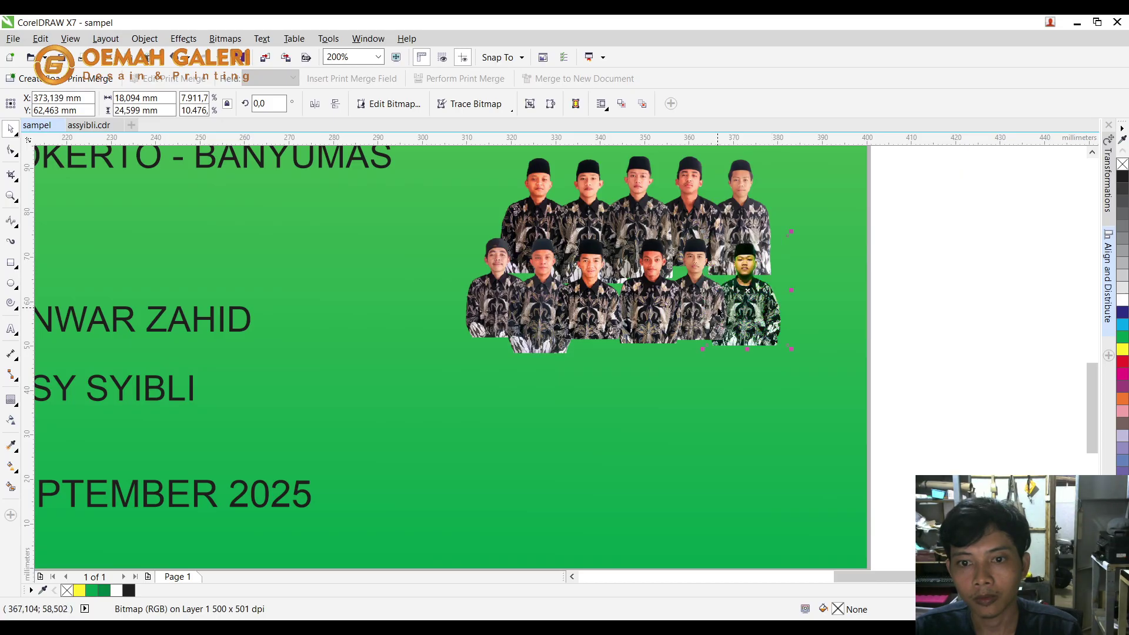
pyautogui.moveTo(982, 410); pyautogui.dragTo(403, 222)
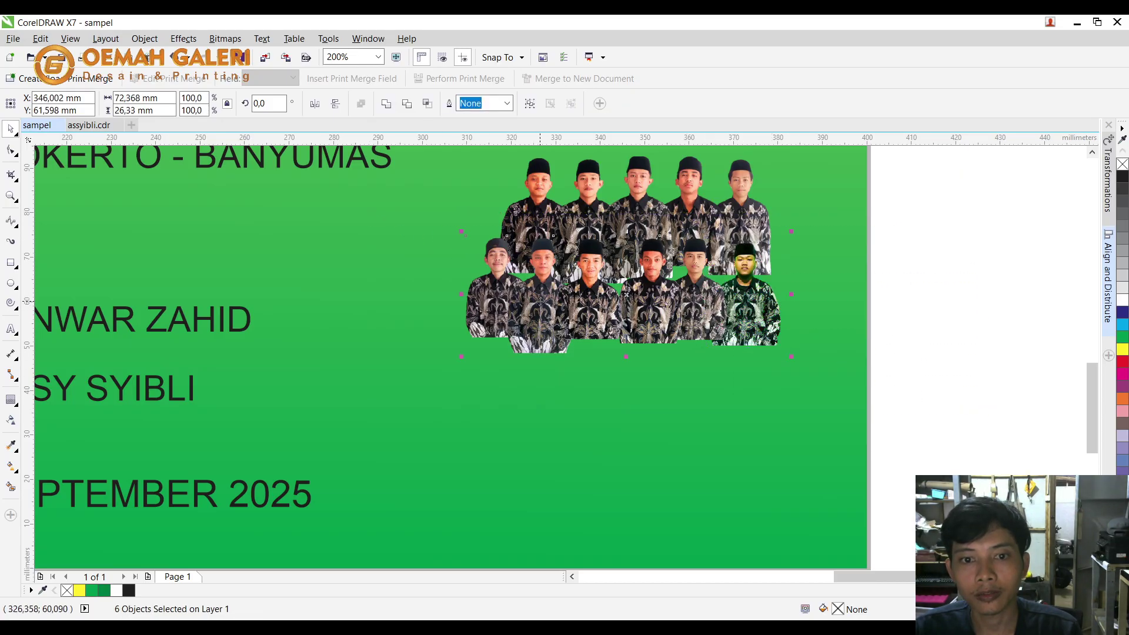
pyautogui.scroll(-1, 750, 281)
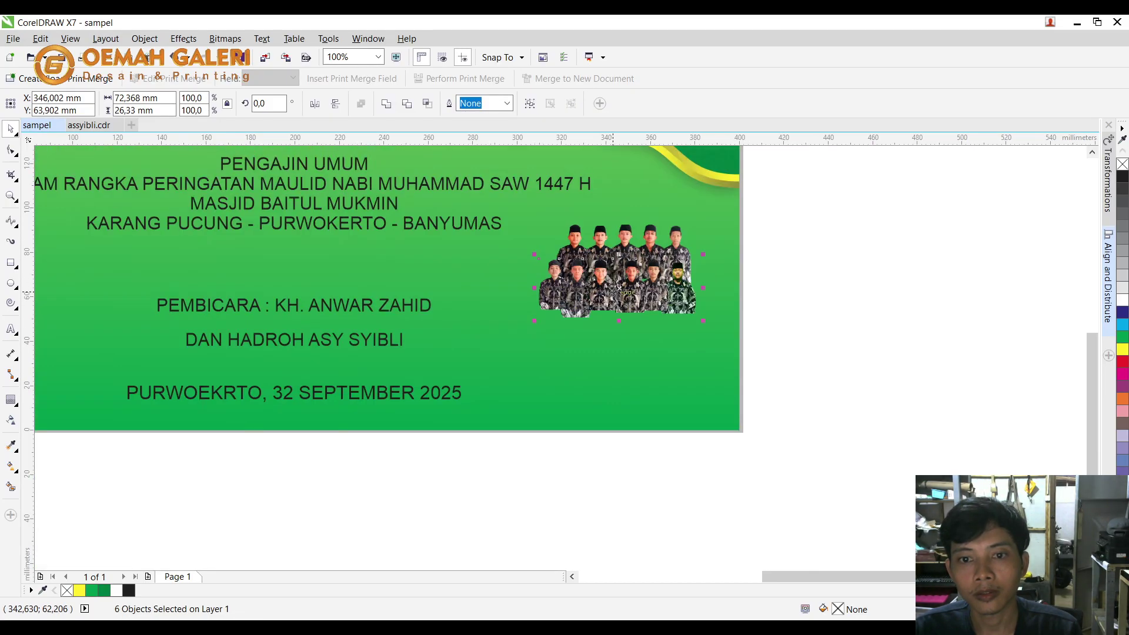
pyautogui.scroll(-1, 750, 281)
pyautogui.scroll(2, 716, 272)
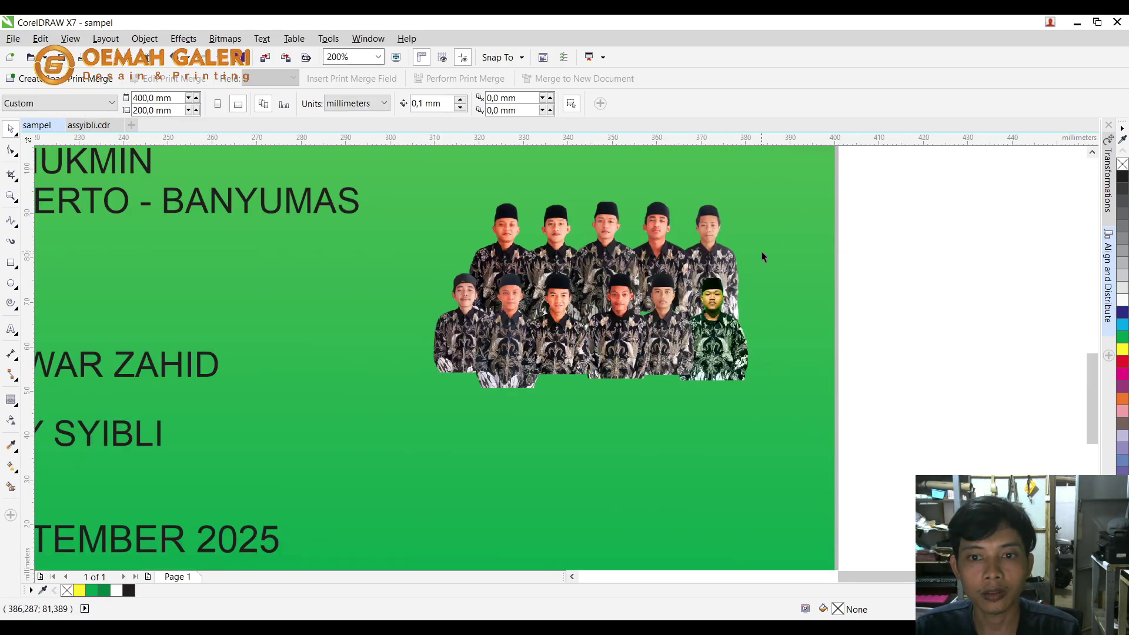
# Move the three leftmost back-row members slightly left and raise the six-member front row to about Y 65.6 mm.
pyautogui.moveTo(517, 254); pyautogui.dragTo(509, 252)
pyautogui.moveTo(577, 242); pyautogui.dragTo(605, 231)
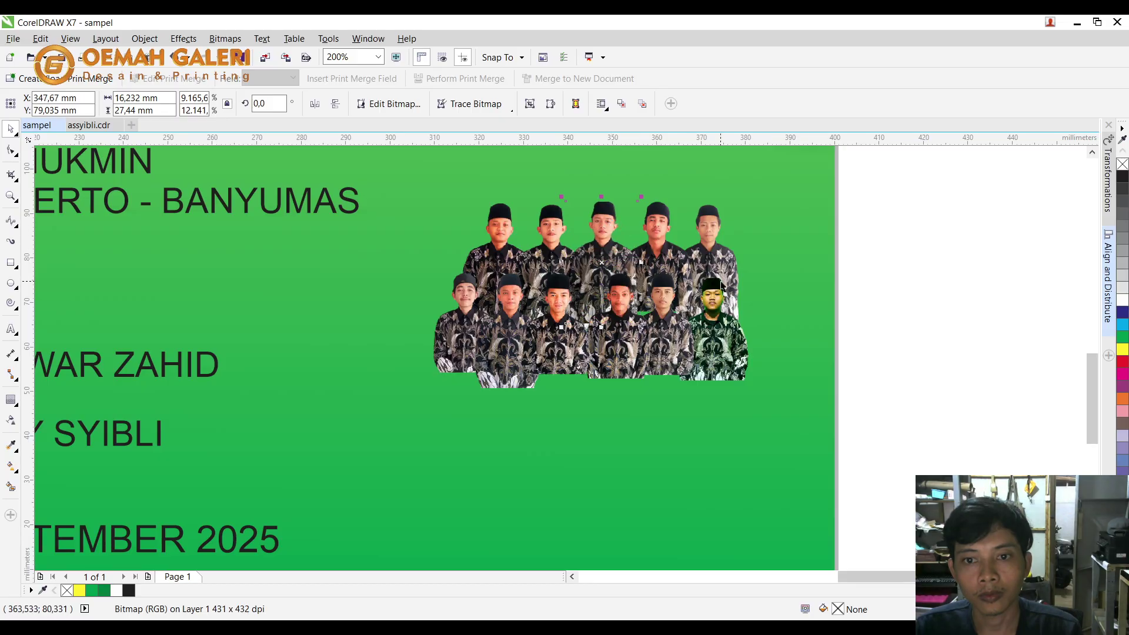
pyautogui.moveTo(796, 375); pyautogui.dragTo(339, 179)
pyautogui.click(944, 356)
pyautogui.moveTo(925, 444); pyautogui.dragTo(433, 281)
pyautogui.scroll(1, 689, 317)
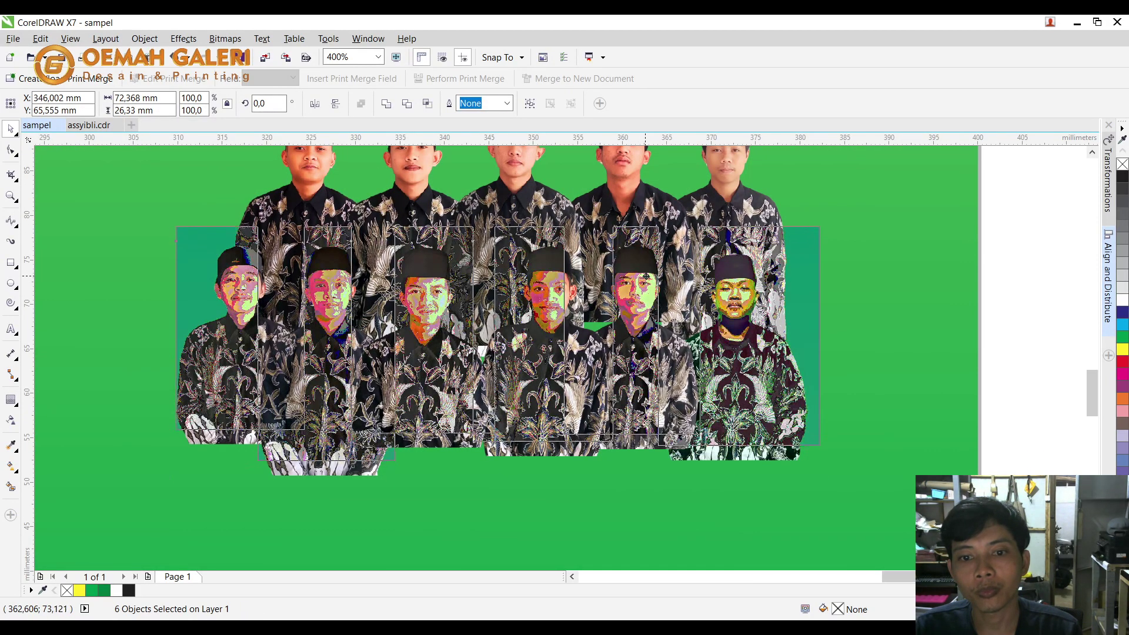
pyautogui.scroll(-1, 646, 280)
pyautogui.click(867, 364)
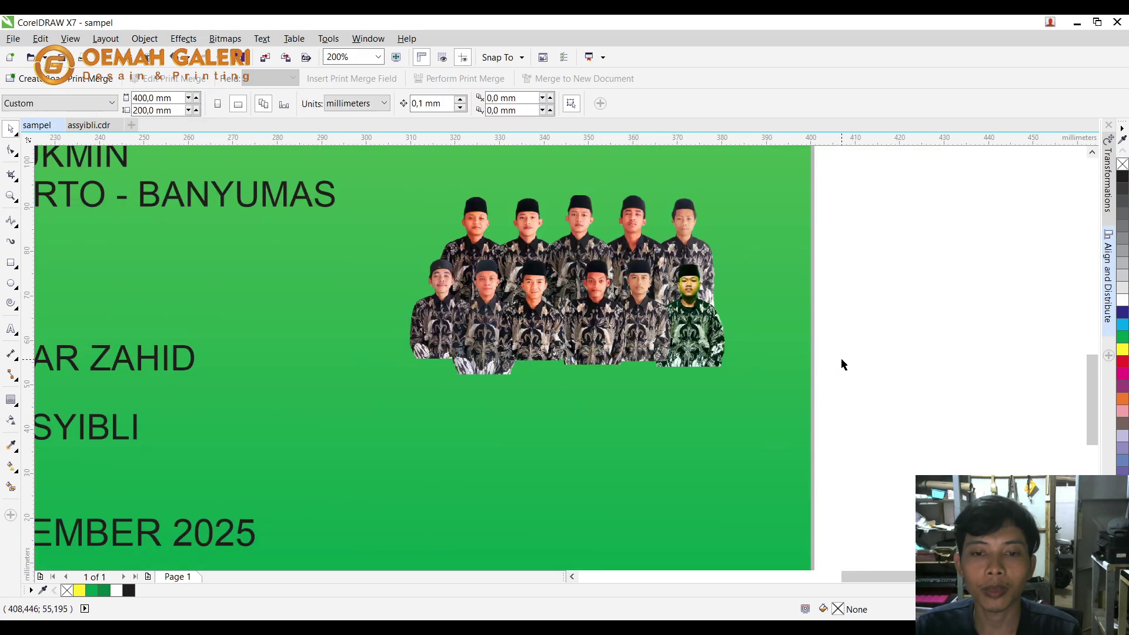
# Select all eleven hadroh members and enlarge them together to about 132 × 74 mm.
pyautogui.scroll(-1, 759, 333)
pyautogui.scroll(1, 724, 297)
pyautogui.moveTo(920, 446); pyautogui.dragTo(353, 201)
pyautogui.click(958, 277)
pyautogui.scroll(-1, 958, 281)
pyautogui.moveTo(965, 405); pyautogui.dragTo(674, 232)
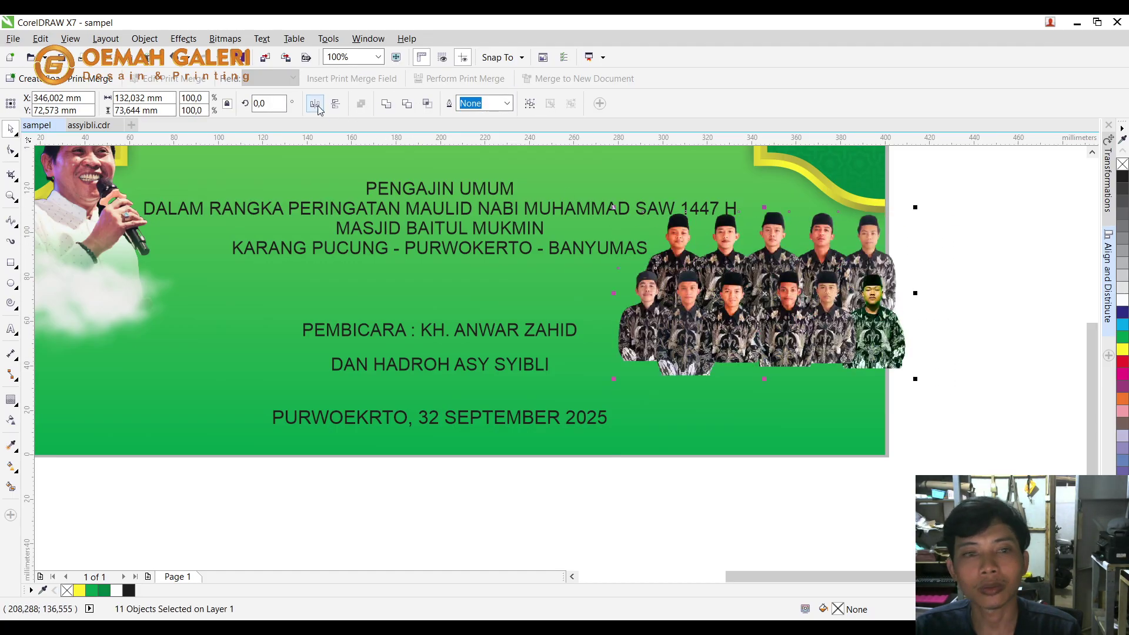
# Move the eleven members over the cloud below the speaker photo and convert them into one 300 dpi CMYK bitmap.
pyautogui.click(231, 49)
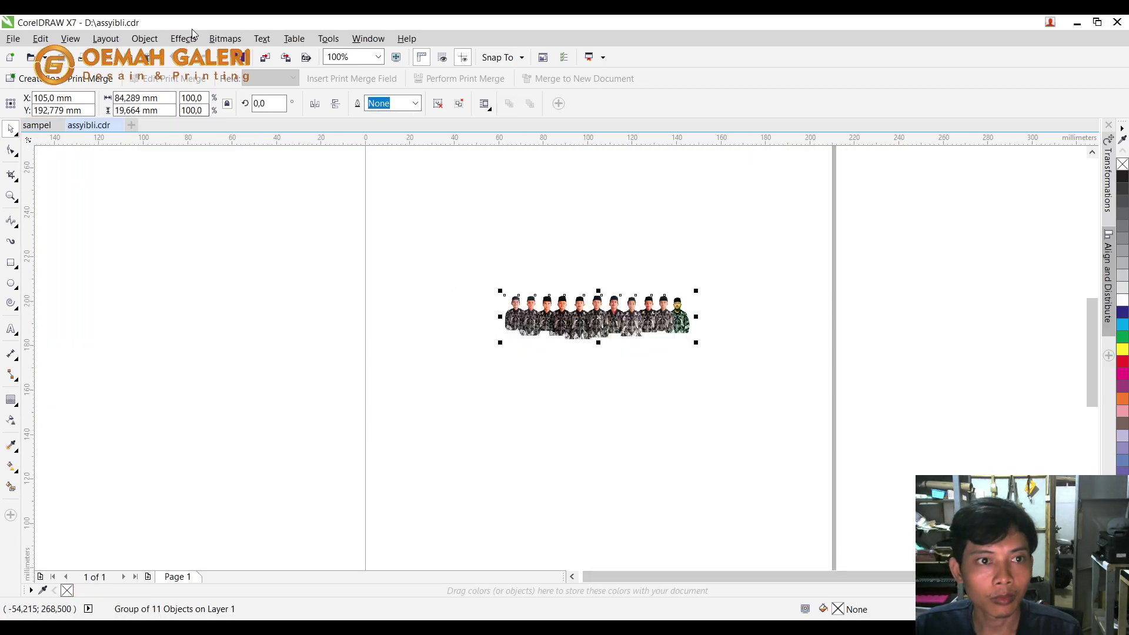
pyautogui.click(37, 125)
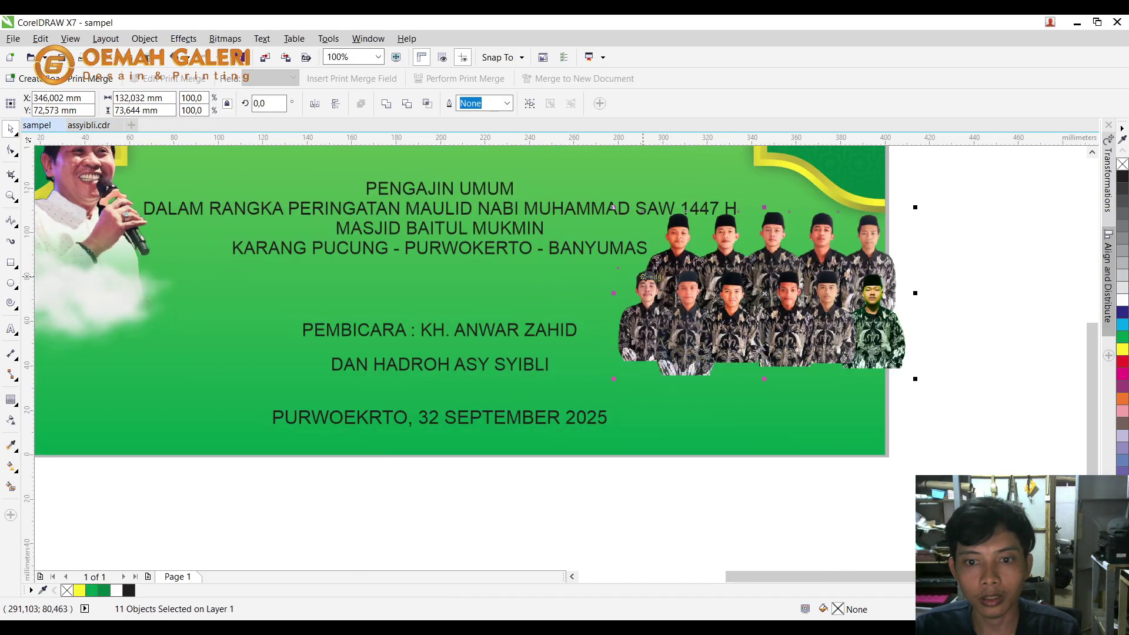
pyautogui.scroll(-2, 642, 275)
pyautogui.moveTo(643, 275); pyautogui.dragTo(351, 277)
pyautogui.scroll(2, 350, 277)
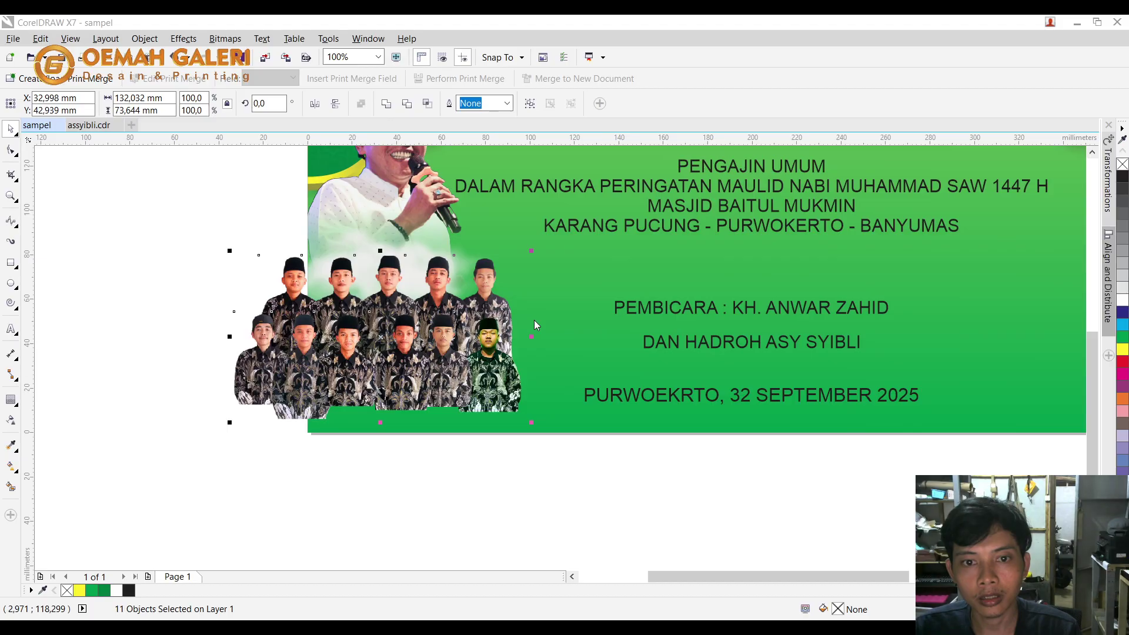
pyautogui.click(519, 390)
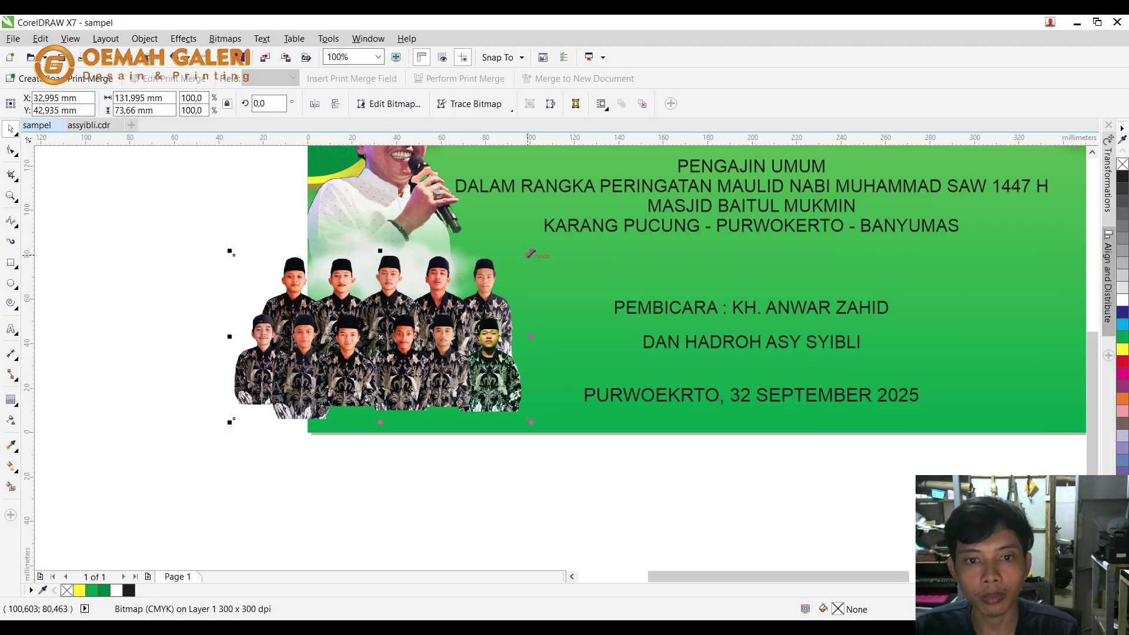
# Scale the hadroh bitmap down to about 101 × 57 mm and place it over the lower part of the speaker photo.
pyautogui.moveTo(531, 253); pyautogui.dragTo(495, 271)
pyautogui.moveTo(473, 331); pyautogui.dragTo(393, 379)
pyautogui.moveTo(280, 275); pyautogui.dragTo(433, 266)
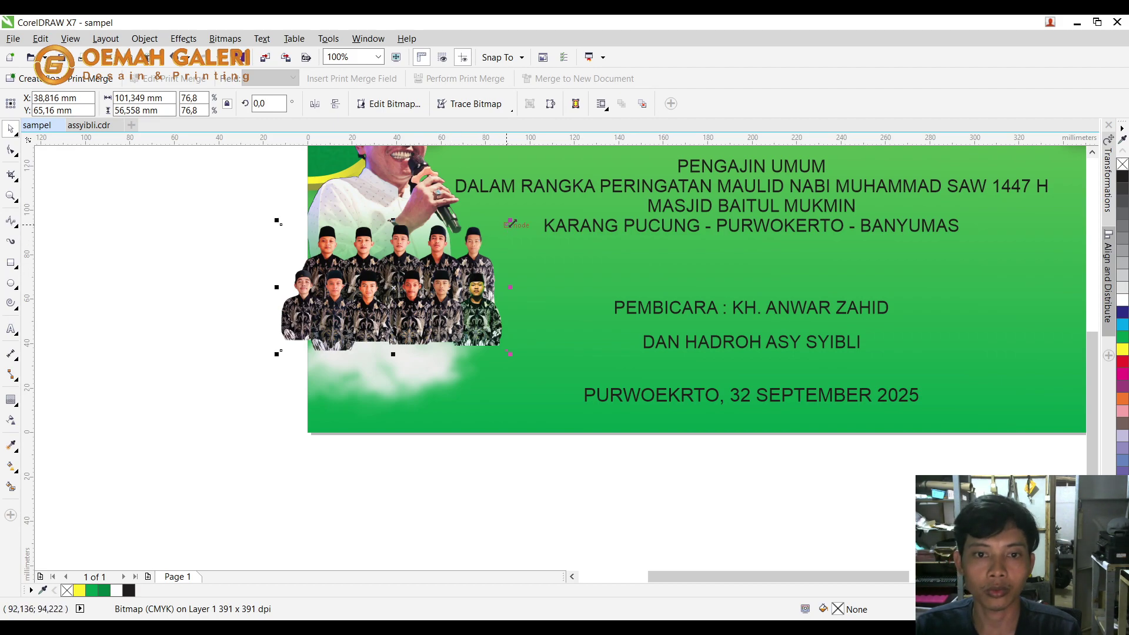
# Try scaling the hadroh bitmap to about 88 × 49 mm and aligning it to the banner's left edge.
pyautogui.moveTo(511, 221); pyautogui.dragTo(496, 225)
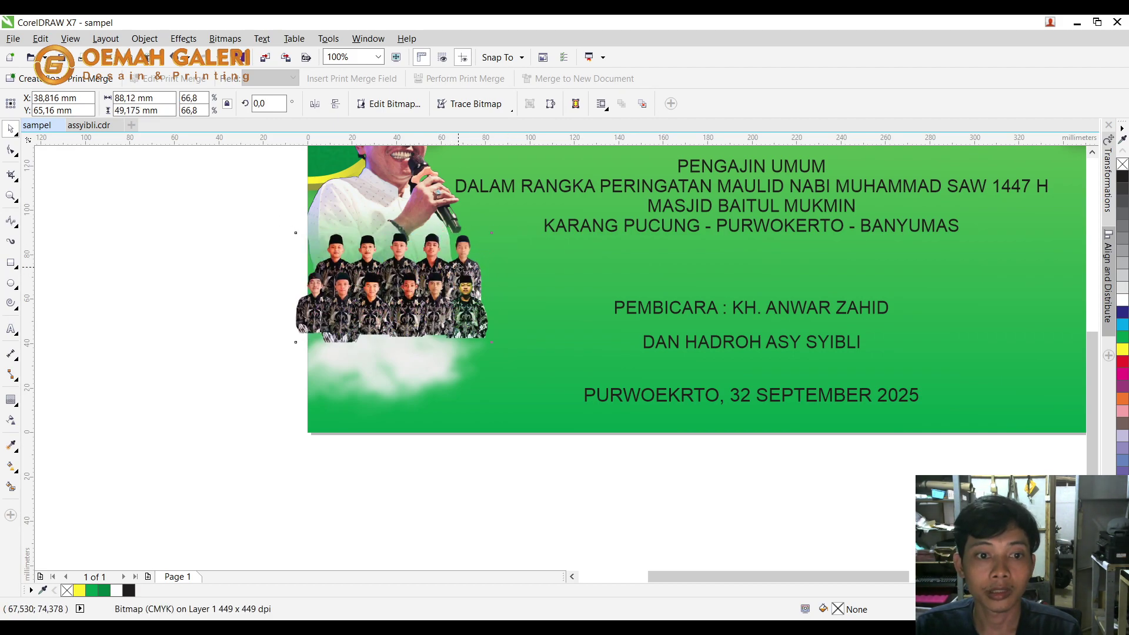
pyautogui.moveTo(458, 268); pyautogui.dragTo(460, 267)
pyautogui.keyDown('shift'); pyautogui.click(557, 316); pyautogui.keyUp('shift')
pyautogui.press('l')
pyautogui.click(247, 303)
# Try raising the cloud over the hadroh members' lower edge and scaling it down to about 65 × 43 mm.
pyautogui.click(408, 368)
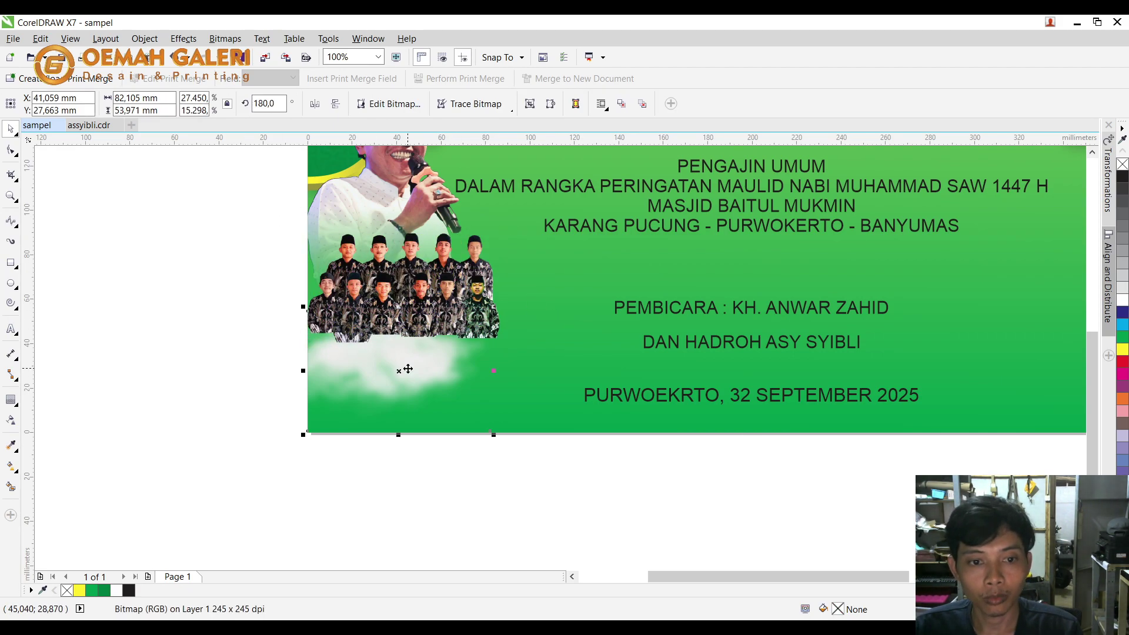
pyautogui.moveTo(407, 369); pyautogui.dragTo(408, 352)
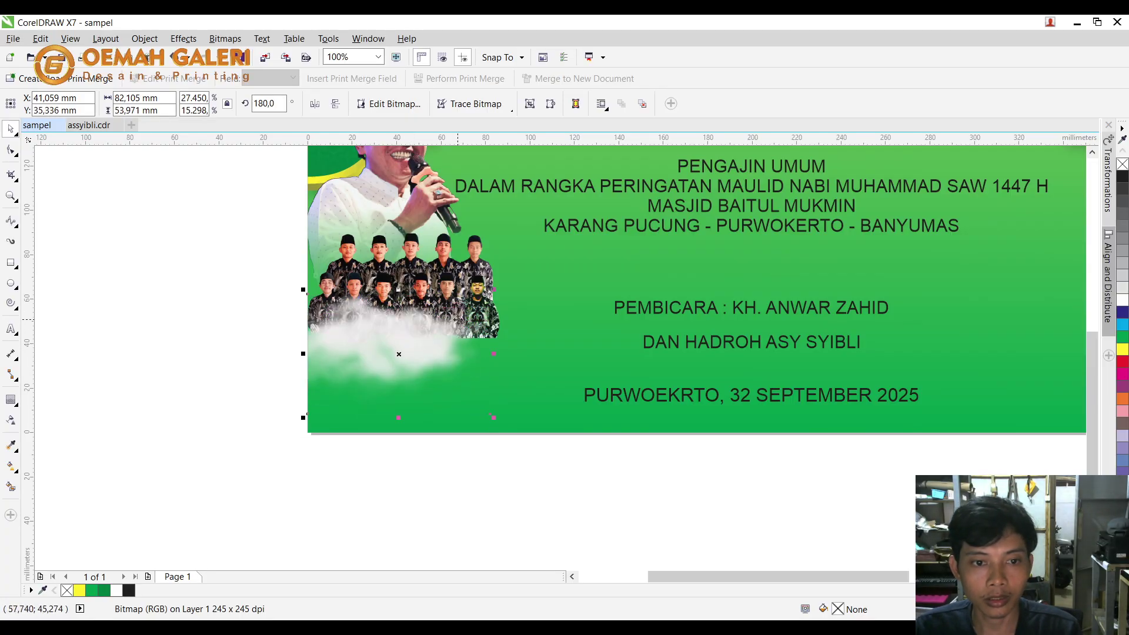
pyautogui.moveTo(490, 289); pyautogui.dragTo(455, 292)
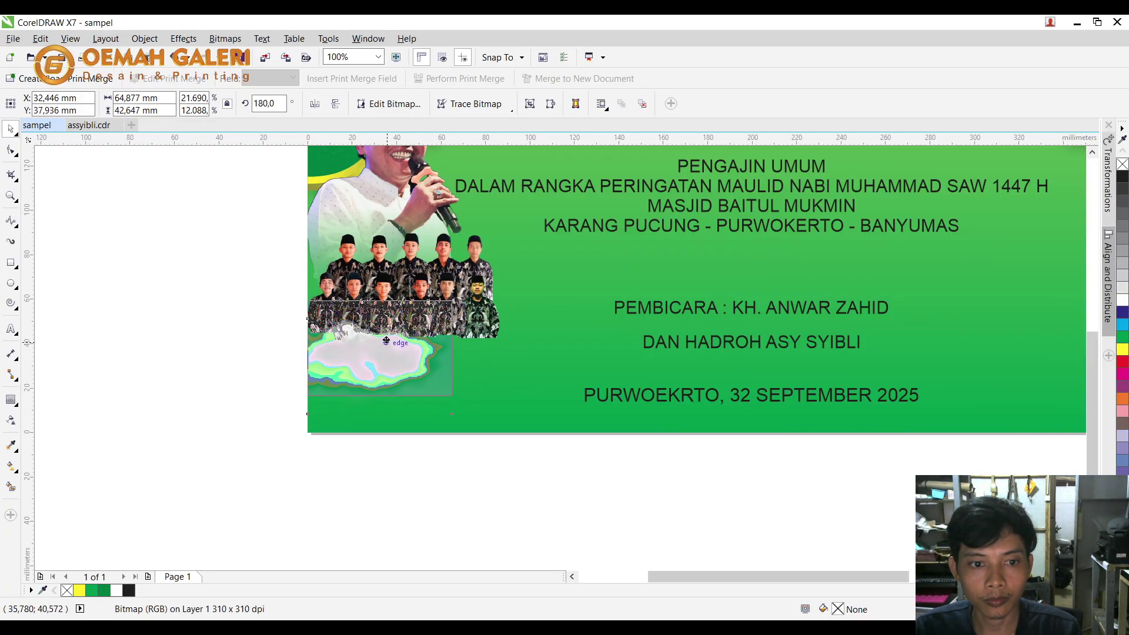
pyautogui.moveTo(455, 396); pyautogui.dragTo(420, 372)
# Undo the cloud edits and the hadroh bitmap's last scaling and left alignment.
pyautogui.hotkey('ctrl', 'z')
pyautogui.hotkey('ctrl', 'z')
pyautogui.hotkey('ctrl', 'z')
pyautogui.hotkey('ctrl', 'z')
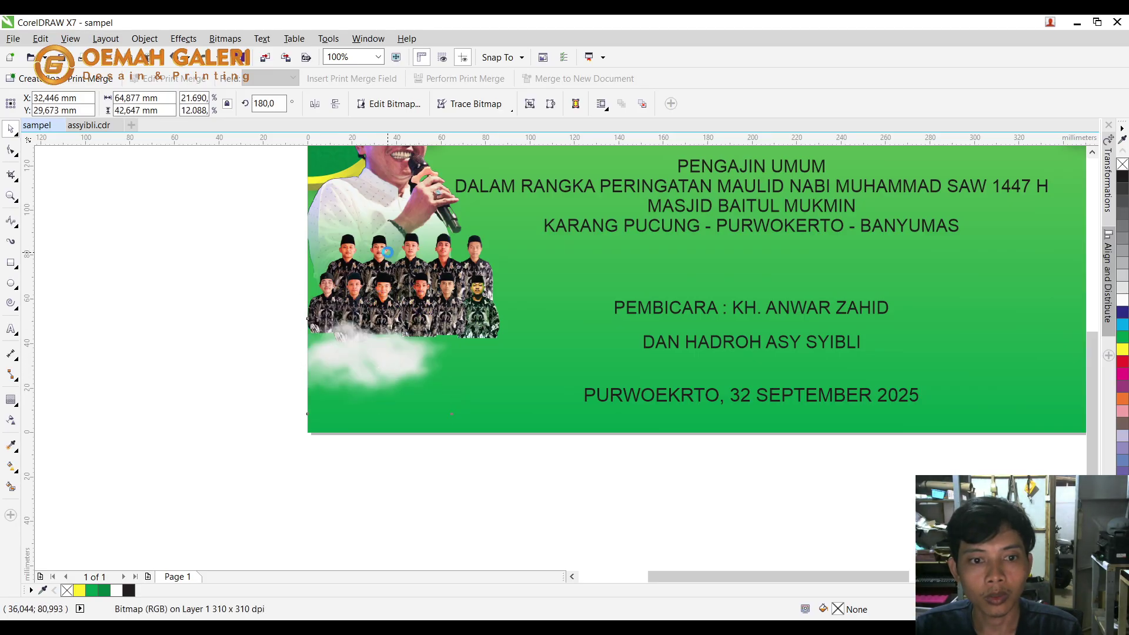
pyautogui.hotkey('ctrl', 'z')
pyautogui.hotkey('ctrl', 'z')
pyautogui.hotkey('ctrl', 'z')
pyautogui.hotkey('ctrl', 'z')
pyautogui.hotkey('ctrl', 'z')
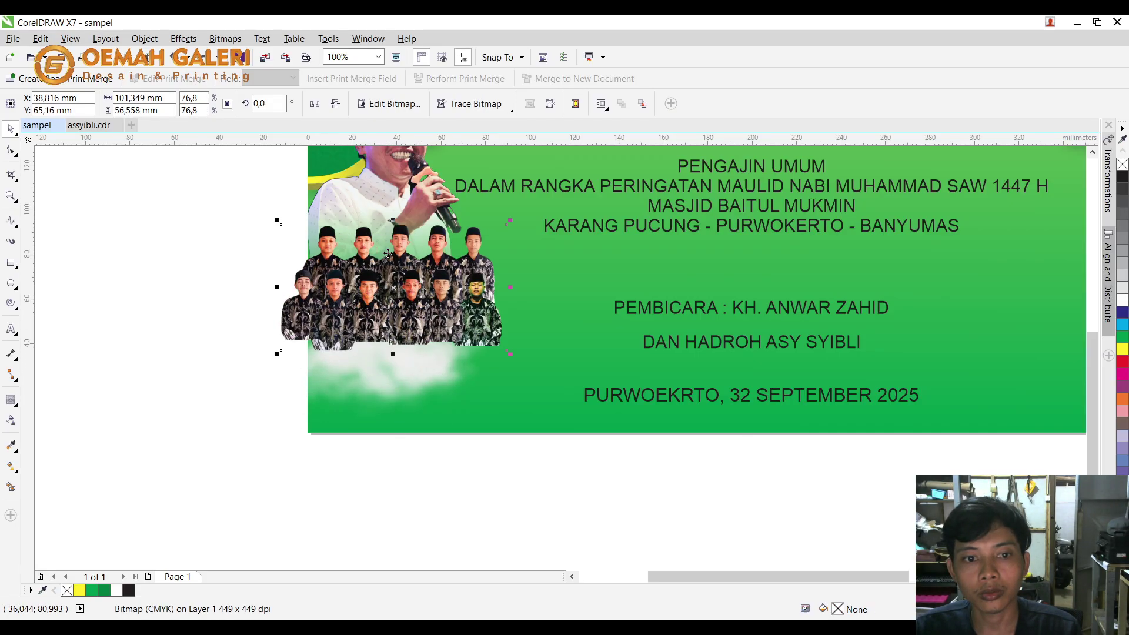
# Move the hadroh bitmap to the banner's right side and align a horizontally mirrored copy of the cloud to the right edge.
pyautogui.scroll(-1, 277, 294)
pyautogui.moveTo(236, 285); pyautogui.dragTo(649, 282)
pyautogui.click(337, 268)
pyautogui.press('KP_Add')
pyautogui.click(314, 104)
pyautogui.keyDown('shift'); pyautogui.click(504, 175); pyautogui.keyUp('shift')
pyautogui.press('r')
pyautogui.click(798, 218)
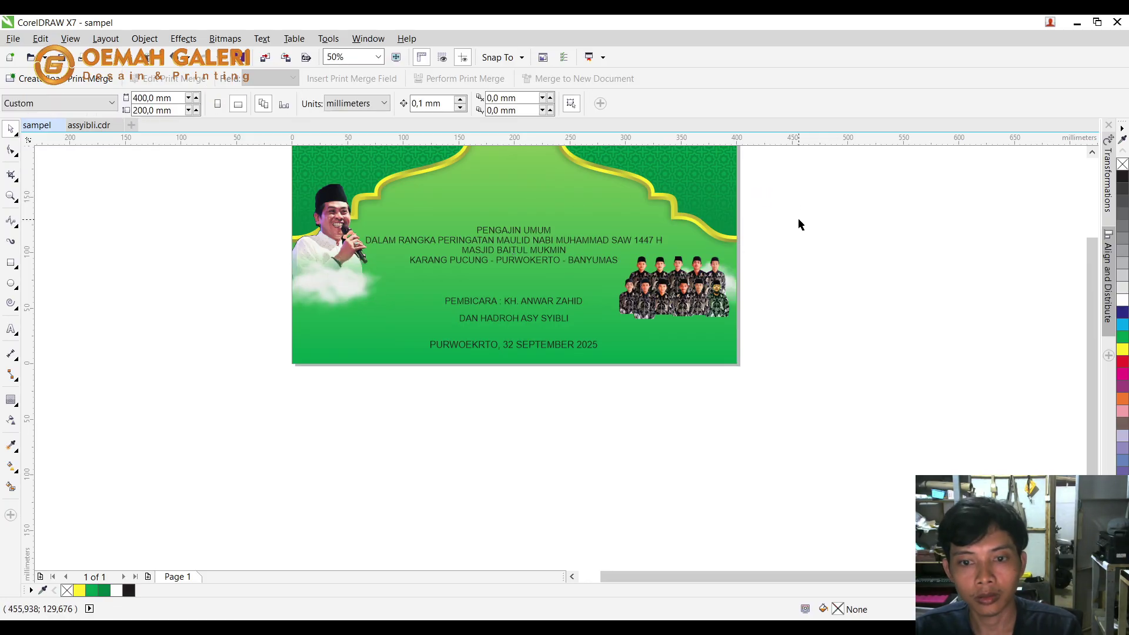
# Move the hadroh bitmap up above the mirrored cloud and scale it down to about 84 × 47 mm.
pyautogui.press('F4')
pyautogui.moveTo(838, 415); pyautogui.dragTo(869, 354)
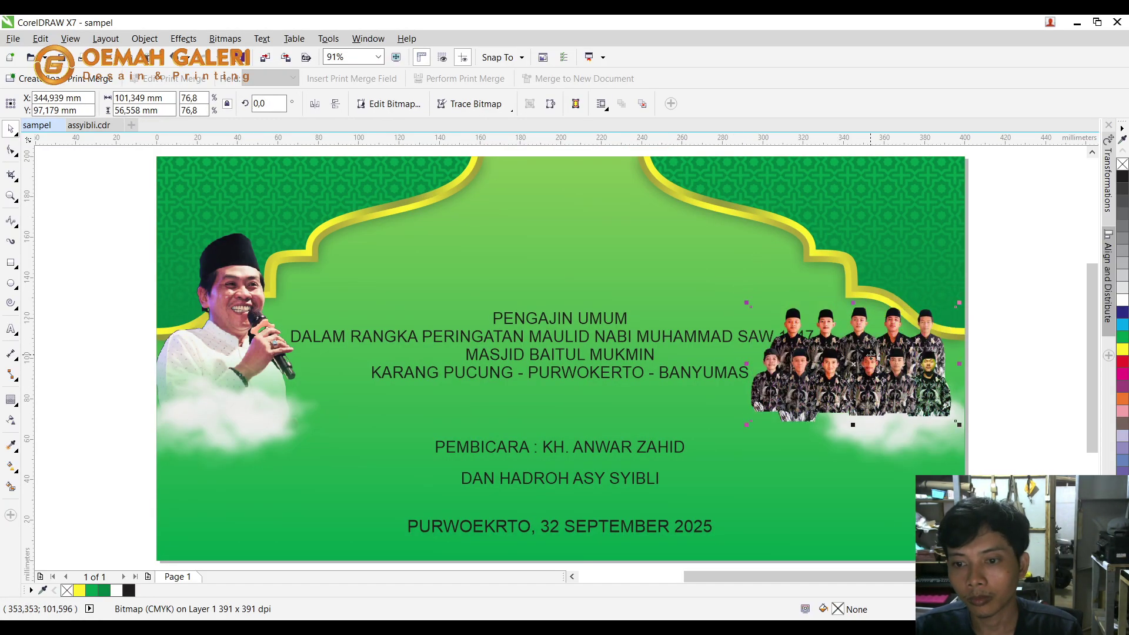
pyautogui.moveTo(746, 302); pyautogui.dragTo(794, 331)
# Bring the mirrored cloud to the front and shift the hadroh bitmap slightly up behind it.
pyautogui.click(879, 430)
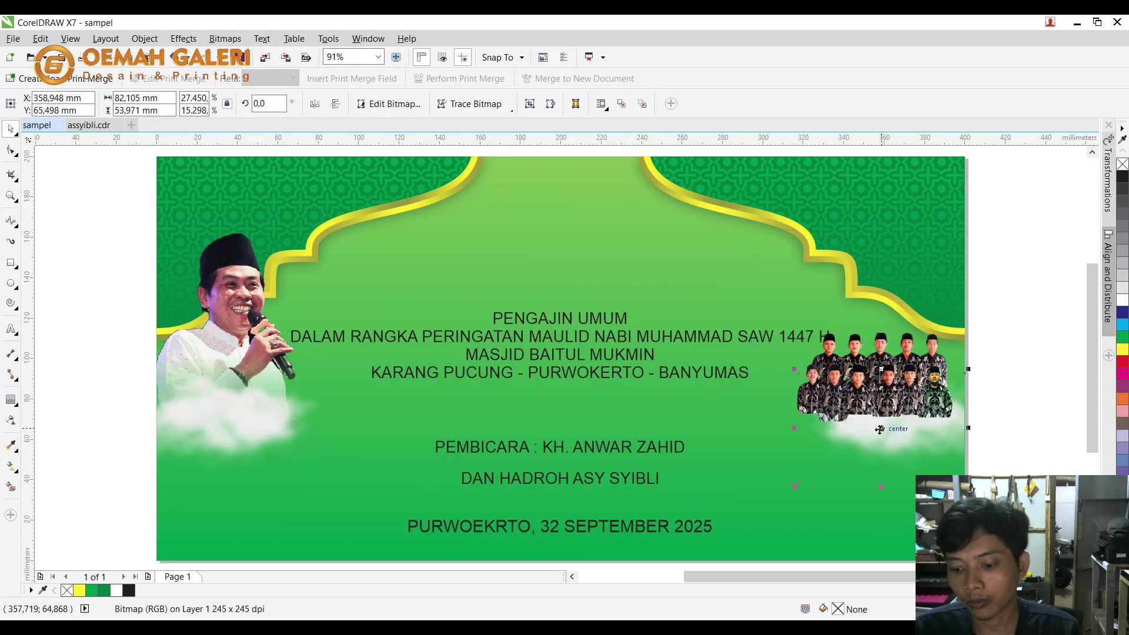
pyautogui.hotkey('shift', 'pageup')
pyautogui.click(892, 385)
pyautogui.moveTo(890, 345); pyautogui.dragTo(894, 331)
pyautogui.moveTo(793, 318)
pyautogui.mouseDown()
pyautogui.moveTo(834, 339)
pyautogui.moveTo(764, 302)
pyautogui.moveTo(782, 309)
pyautogui.mouseUp()
pyautogui.hotkey('ctrl', 'z')
# Delete the cloud under the speaker photo and move the hadroh bitmap over the photo's lower edge.
pyautogui.moveTo(890, 363); pyautogui.dragTo(188, 468)
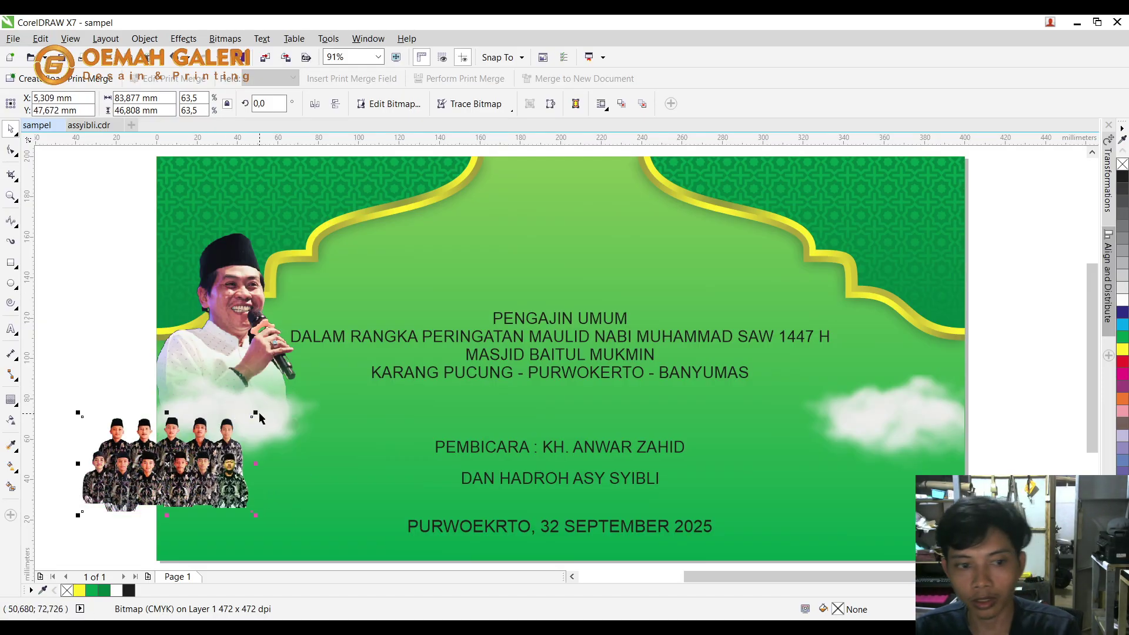
pyautogui.click(882, 410)
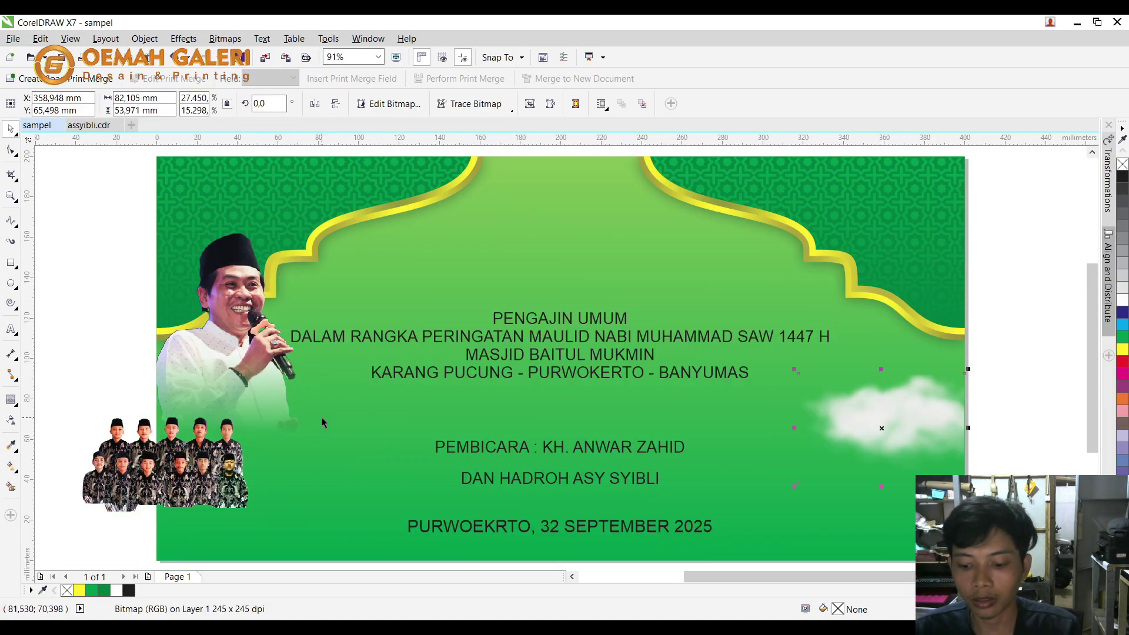
pyautogui.click(204, 454)
pyautogui.moveTo(204, 454); pyautogui.dragTo(263, 408)
pyautogui.hotkey('ctrl', 'z')
pyautogui.hotkey('ctrl', 'z')
pyautogui.hotkey('ctrl', 'z')
pyautogui.moveTo(206, 455); pyautogui.dragTo(267, 425)
# Apply a vertical linear transparency to the hadroh bitmap so that its lower edge fades out.
pyautogui.click(10, 420)
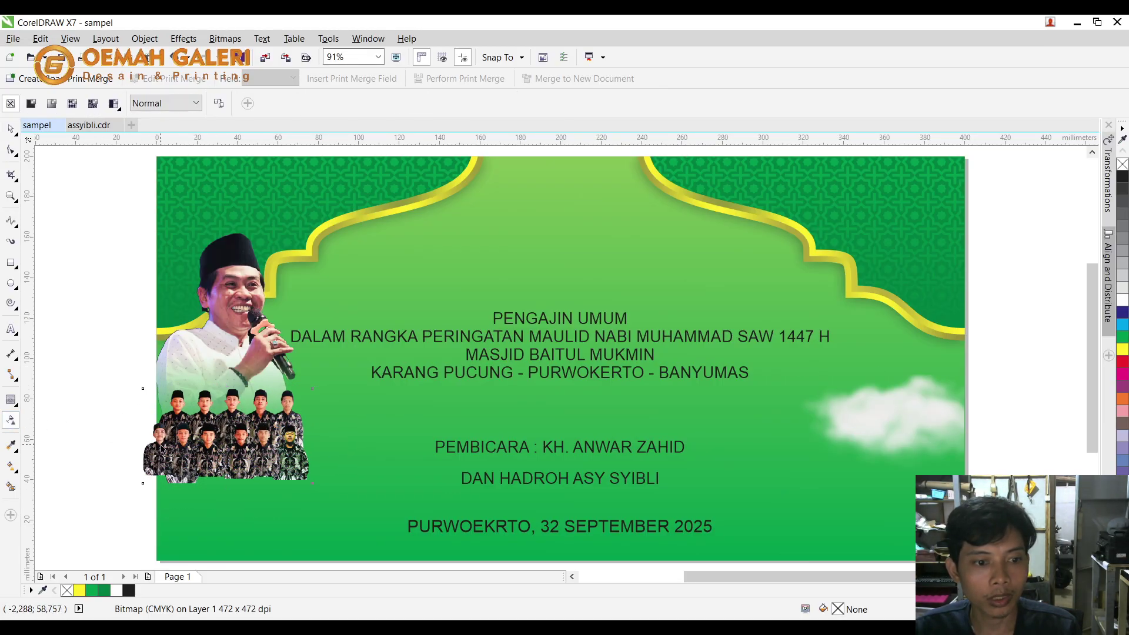
pyautogui.moveTo(187, 464); pyautogui.dragTo(190, 475)
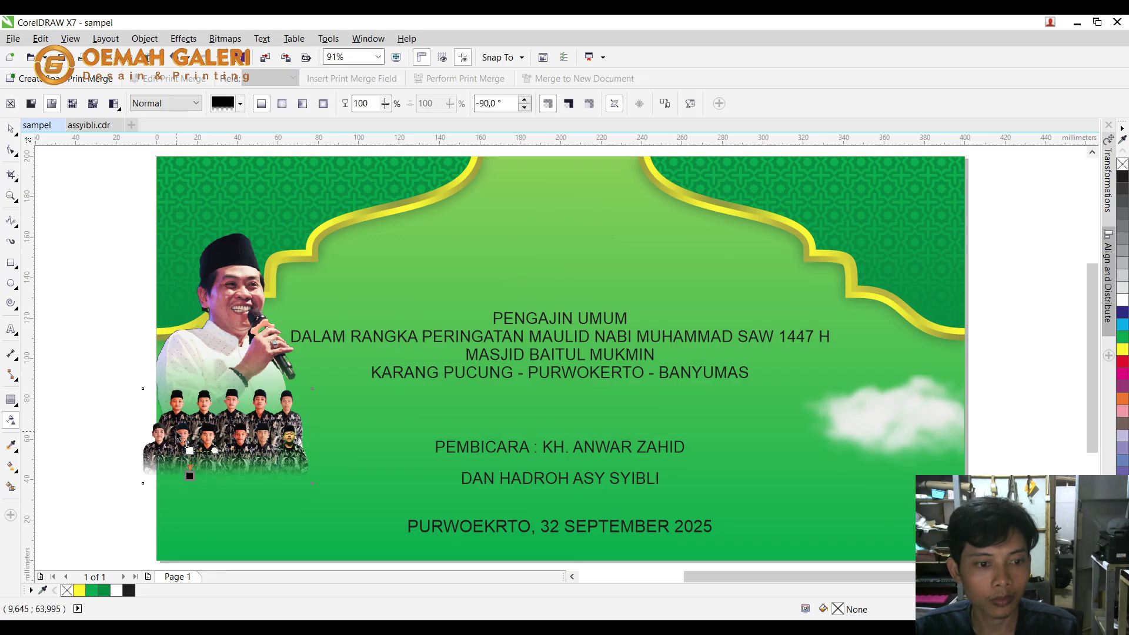
pyautogui.press('space')
# Align the hadroh bitmap to the left edge of the banner background.
pyautogui.keyDown('shift'); pyautogui.click(361, 433); pyautogui.keyUp('shift')
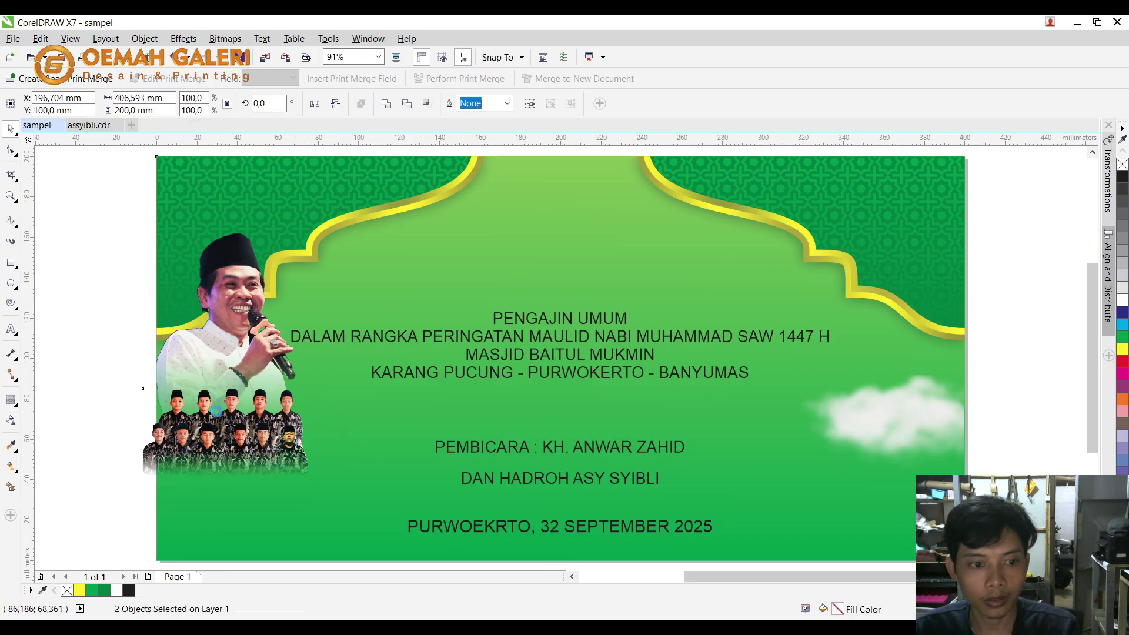
pyautogui.press('l')
pyautogui.click(245, 421)
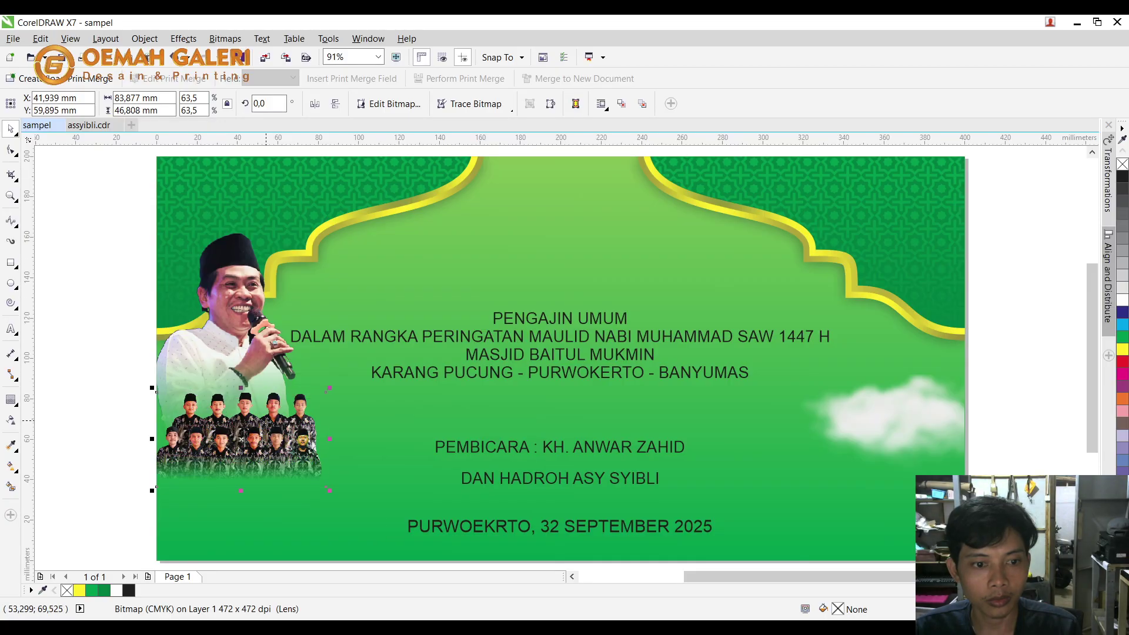
# Enlarge the hadroh bitmap and the speaker photo together slightly, keeping them at the banner's left edge.
pyautogui.moveTo(331, 493); pyautogui.dragTo(346, 513)
pyautogui.hotkey('ctrl', 'z')
pyautogui.click(293, 428)
pyautogui.keyDown('shift'); pyautogui.click(255, 365); pyautogui.keyUp('shift')
pyautogui.click(137, 429)
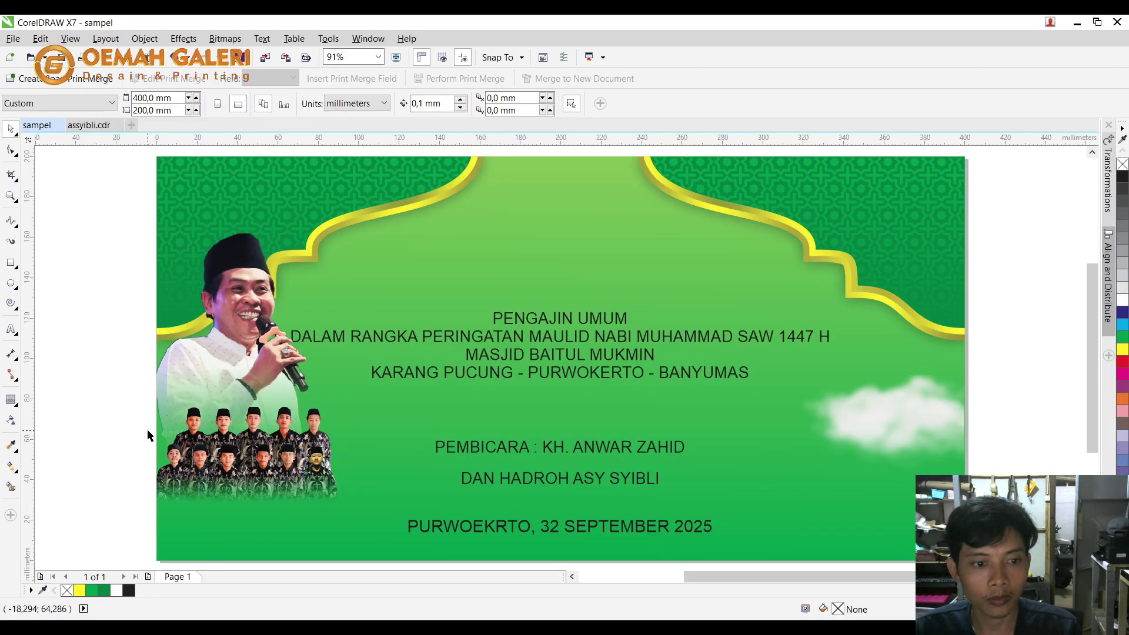
# Mirror the cloud bitmap horizontally and align it to the left edge of the banner background.
pyautogui.click(229, 364)
pyautogui.click(849, 421)
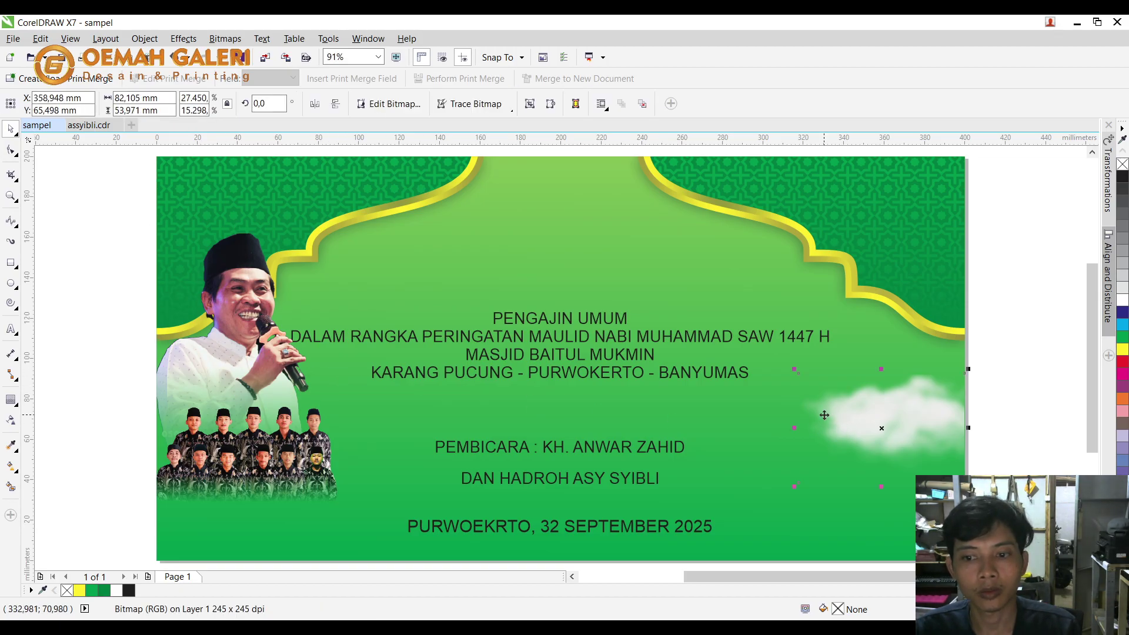
pyautogui.click(315, 105)
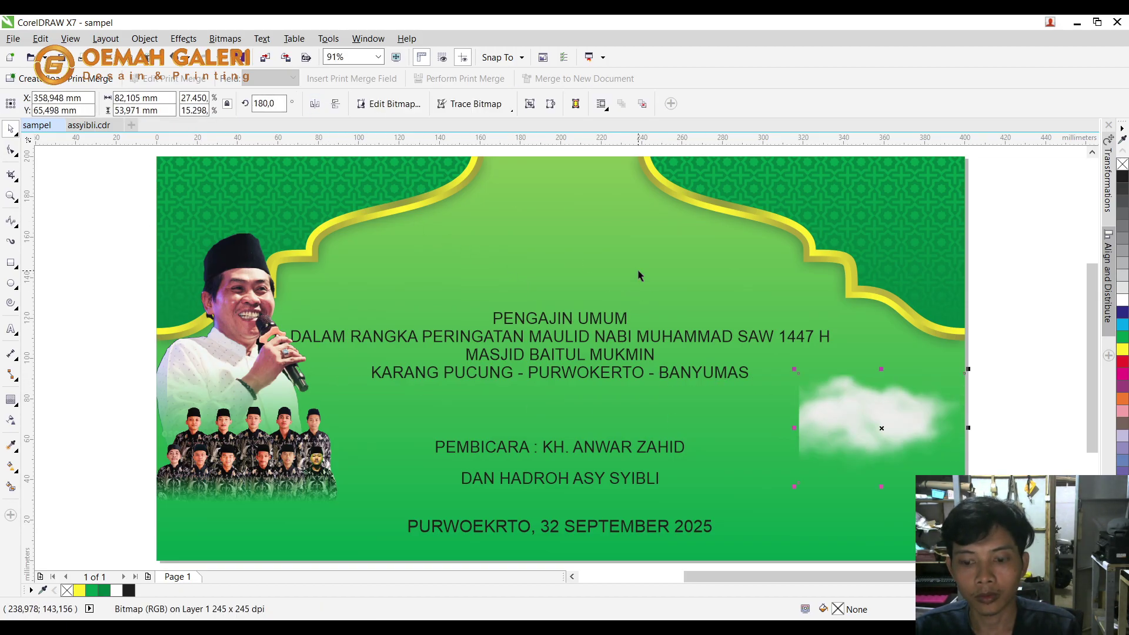
pyautogui.keyDown('shift'); pyautogui.click(639, 272); pyautogui.keyUp('shift')
pyautogui.press('l')
pyautogui.click(36, 385)
pyautogui.click(738, 414)
pyautogui.keyDown('shift'); pyautogui.click(853, 473); pyautogui.keyUp('shift')
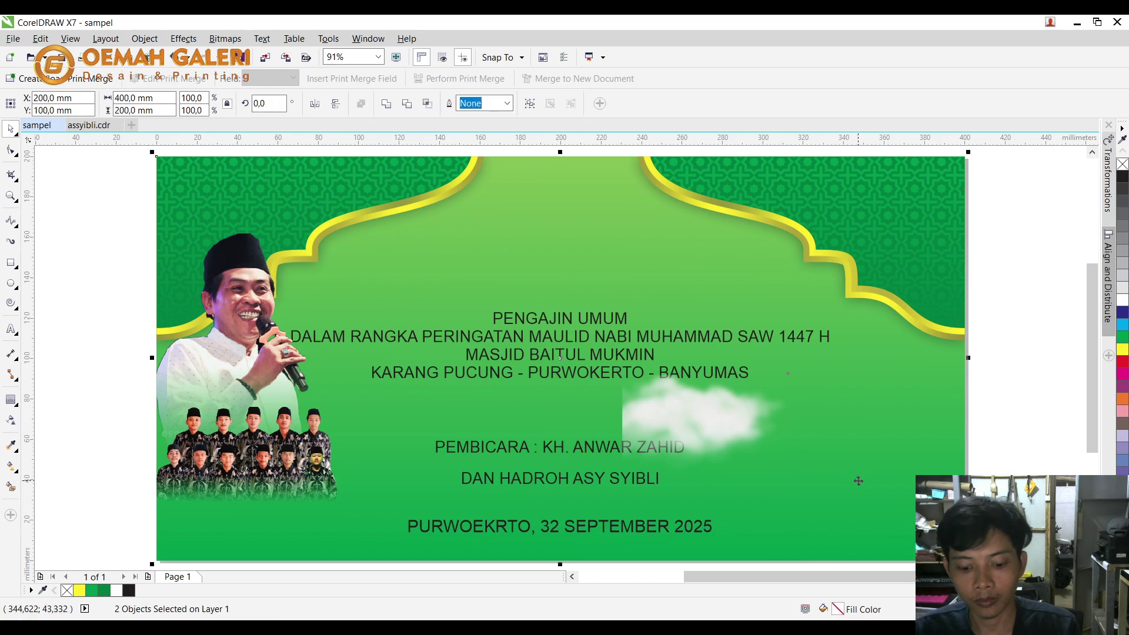
pyautogui.press('l')
# Nudge the cloud and the background down slightly, and bring the hadroh bitmap in front of the cloud.
pyautogui.press('Down')
pyautogui.press('Down')
pyautogui.press('Down')
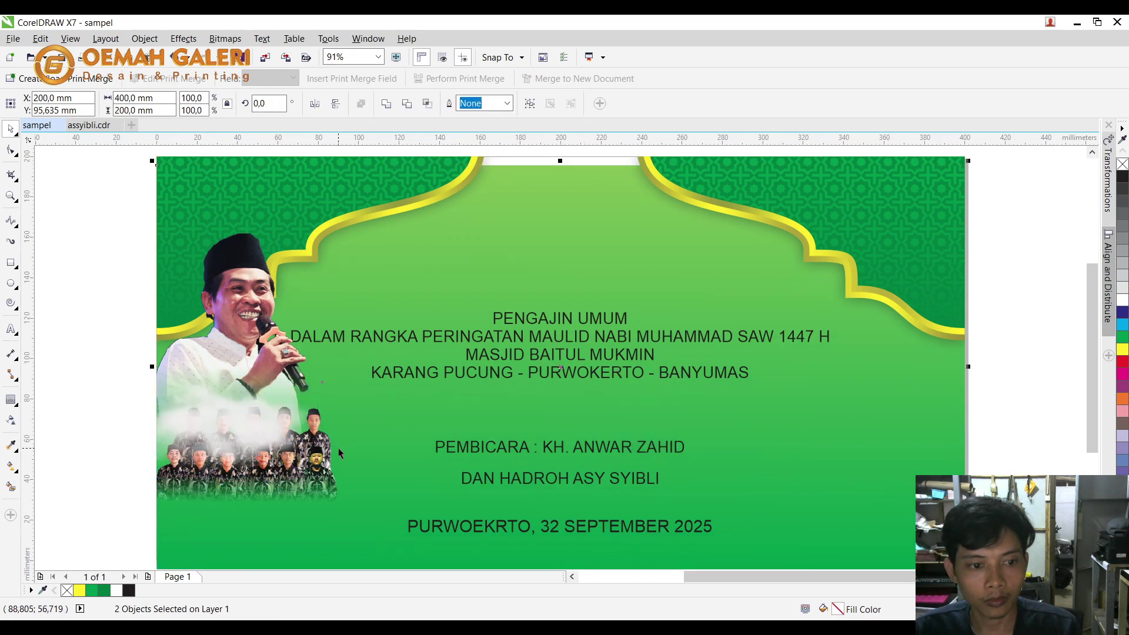
pyautogui.click(338, 482)
pyautogui.hotkey('shift', 'pageup')
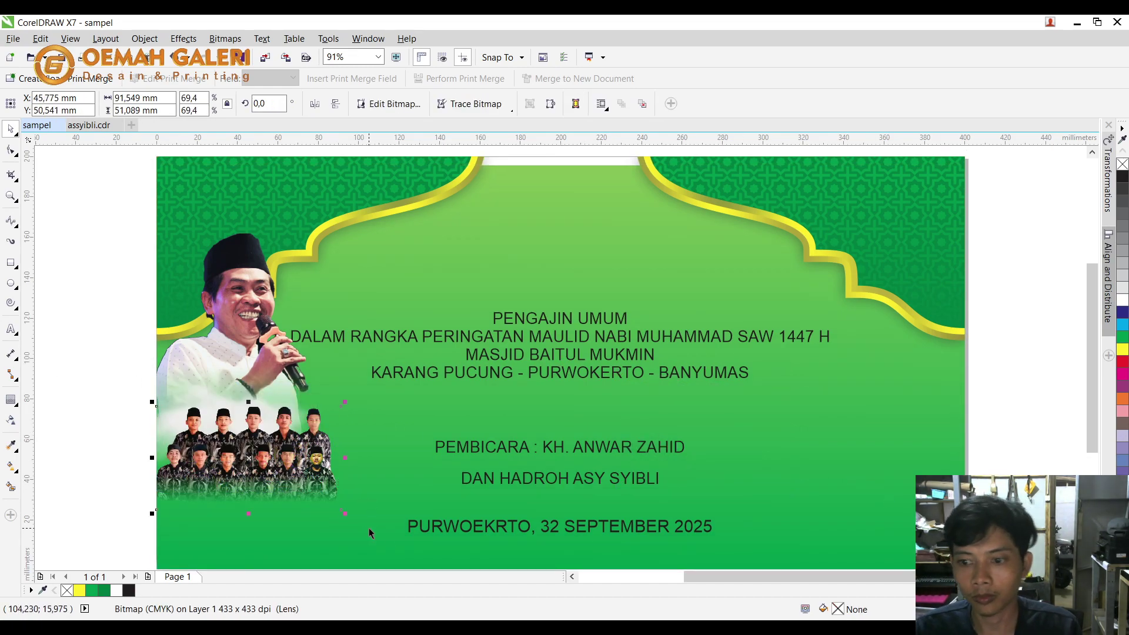
# Nudge the banner background back up so that it fills the page again.
pyautogui.click(873, 502)
pyautogui.press('Up')
pyautogui.press('Up')
pyautogui.press('Up')
pyautogui.click(1024, 422)
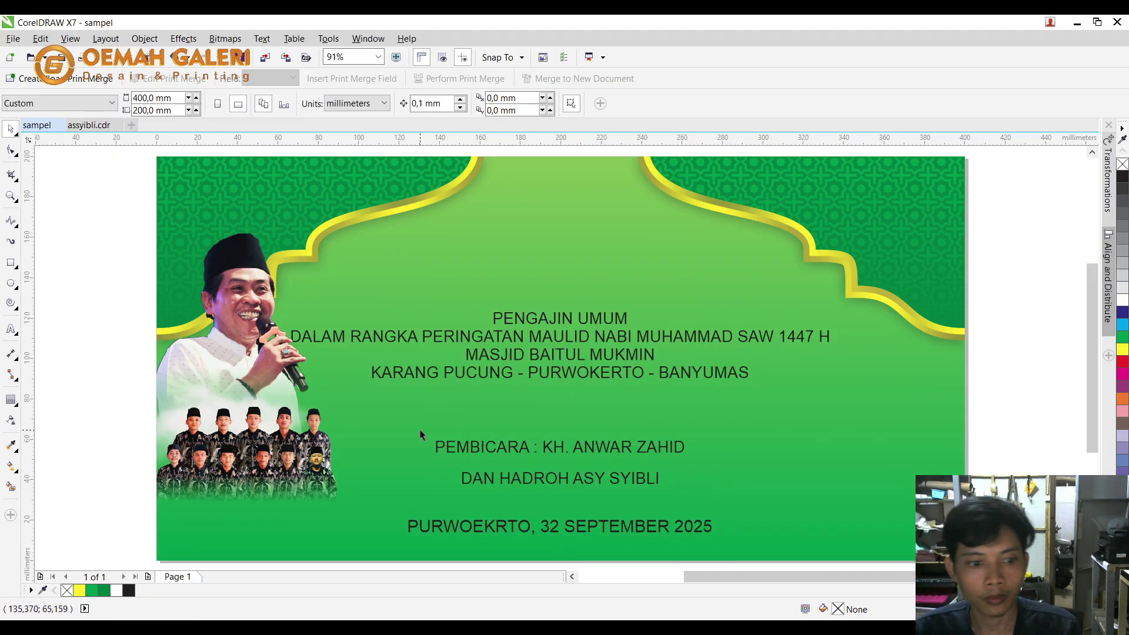
pyautogui.scroll(-2, 307, 422)
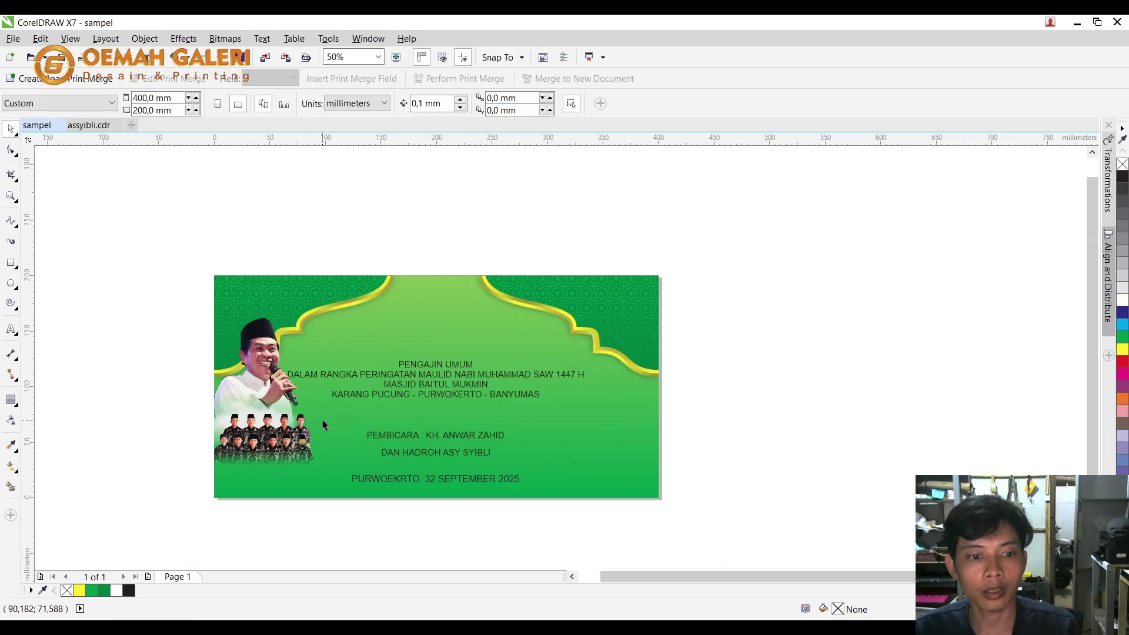
pyautogui.press('F4')
# Place the heading PENGAJIN UMUM beneath the central arch in League Spartan, about 186 mm wide.
pyautogui.click(534, 319)
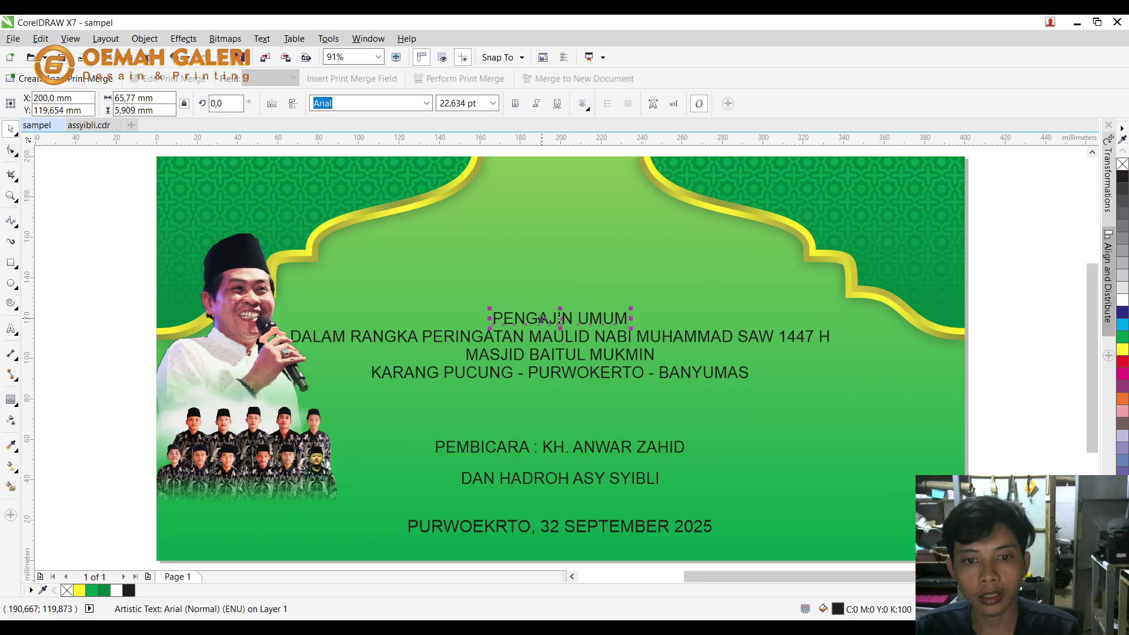
pyautogui.moveTo(536, 319); pyautogui.dragTo(548, 229)
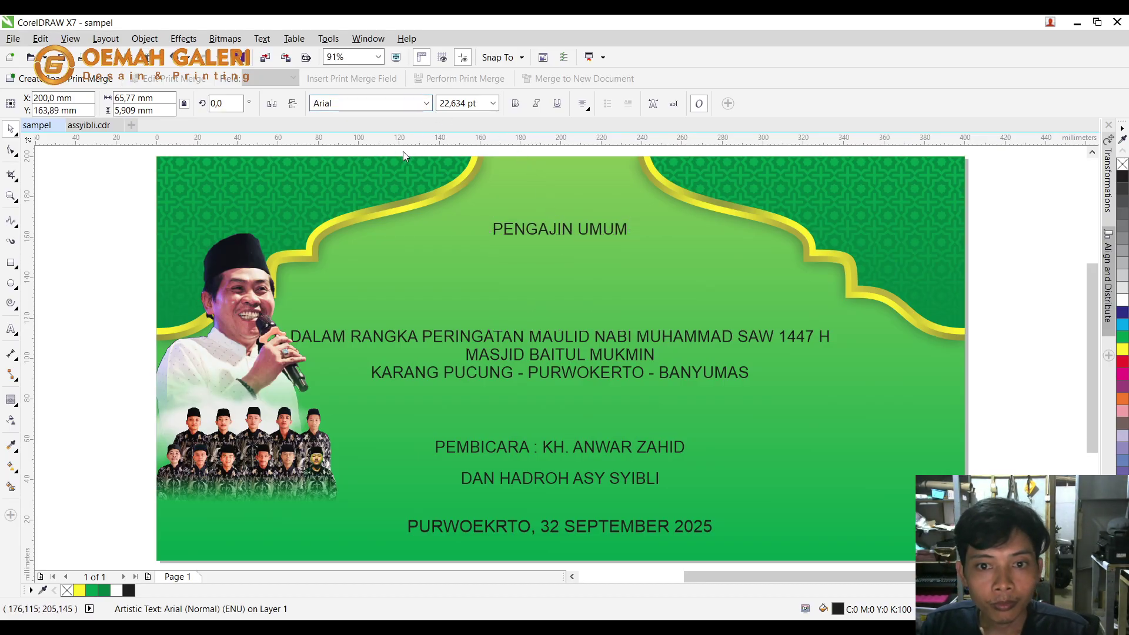
pyautogui.moveTo(639, 215); pyautogui.dragTo(745, 229)
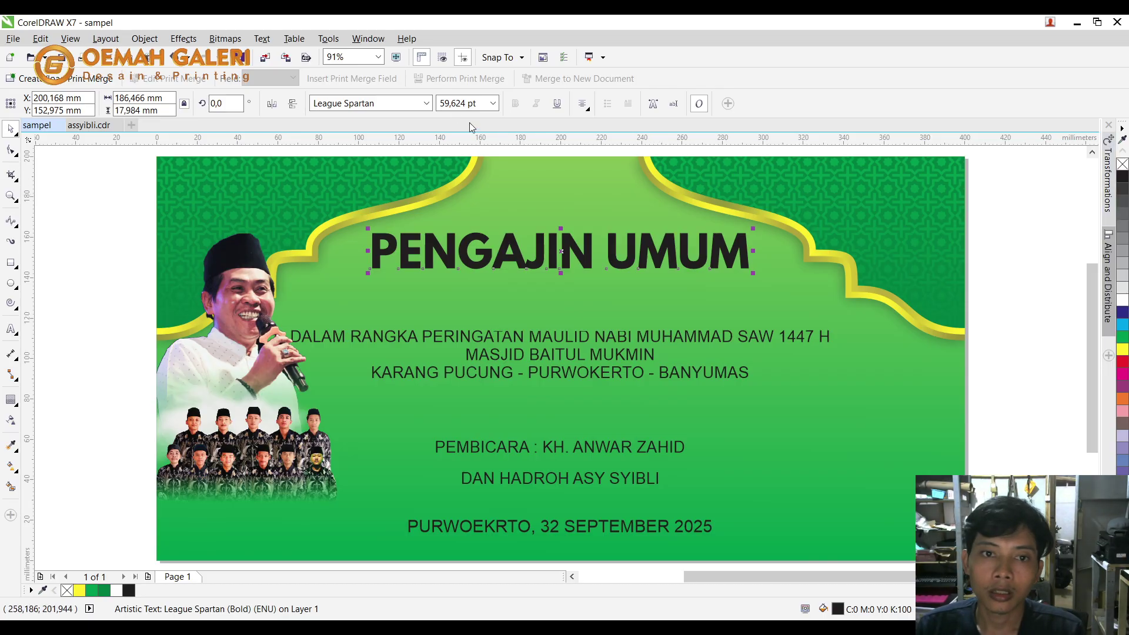
# Try the Luckiest Guy font on the heading PENGAJIN UMUM.
pyautogui.click(429, 105)
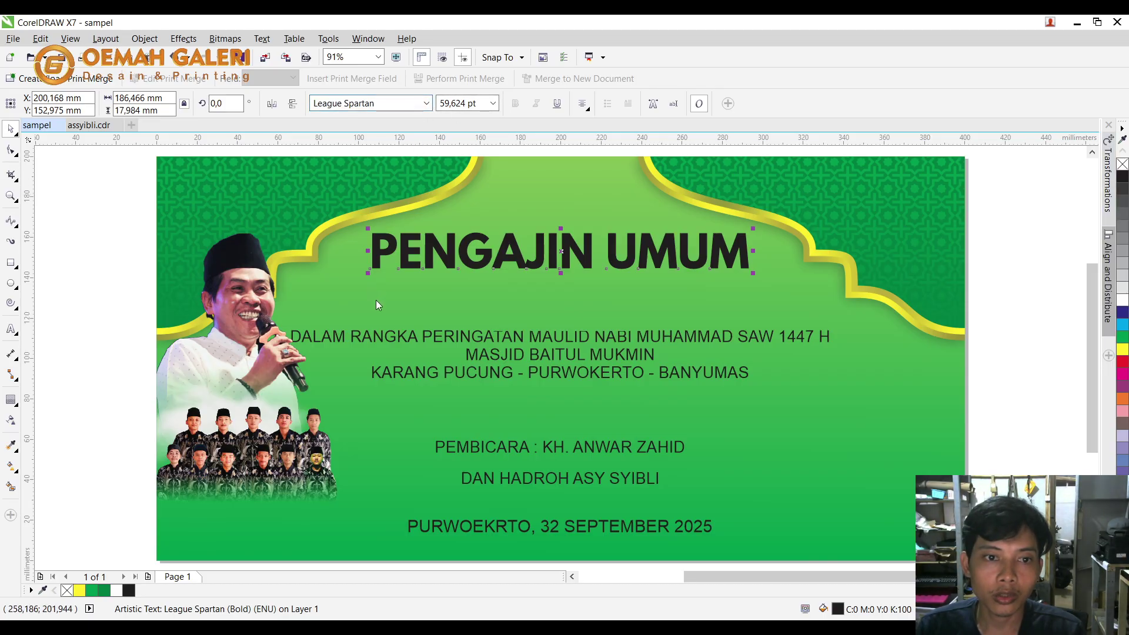
pyautogui.click(510, 305)
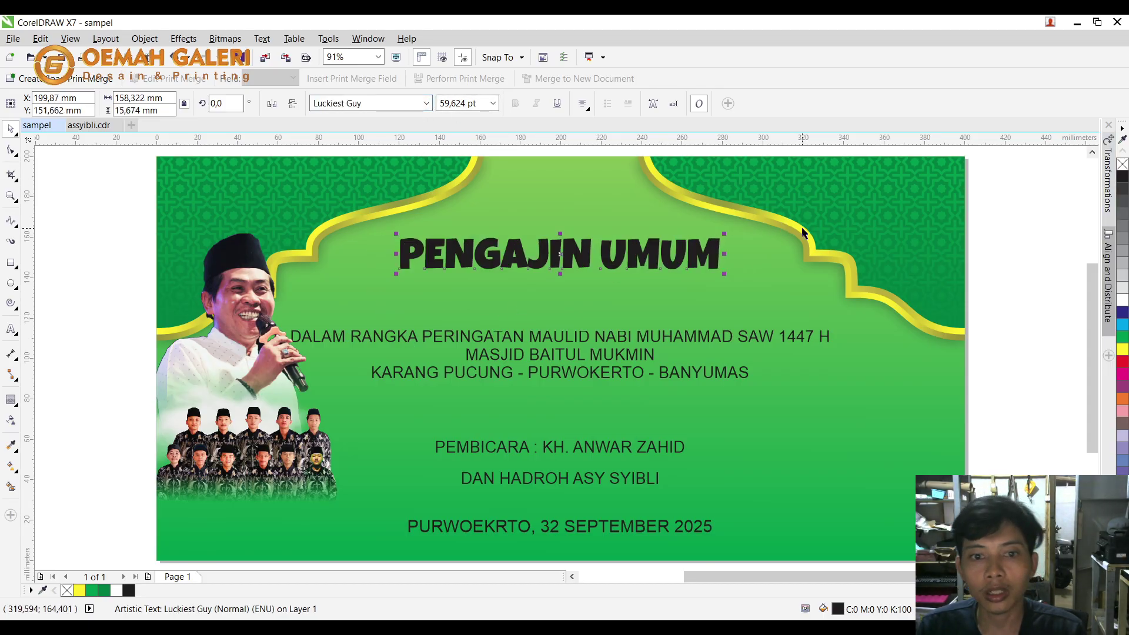
pyautogui.hotkey('ctrl', 'z')
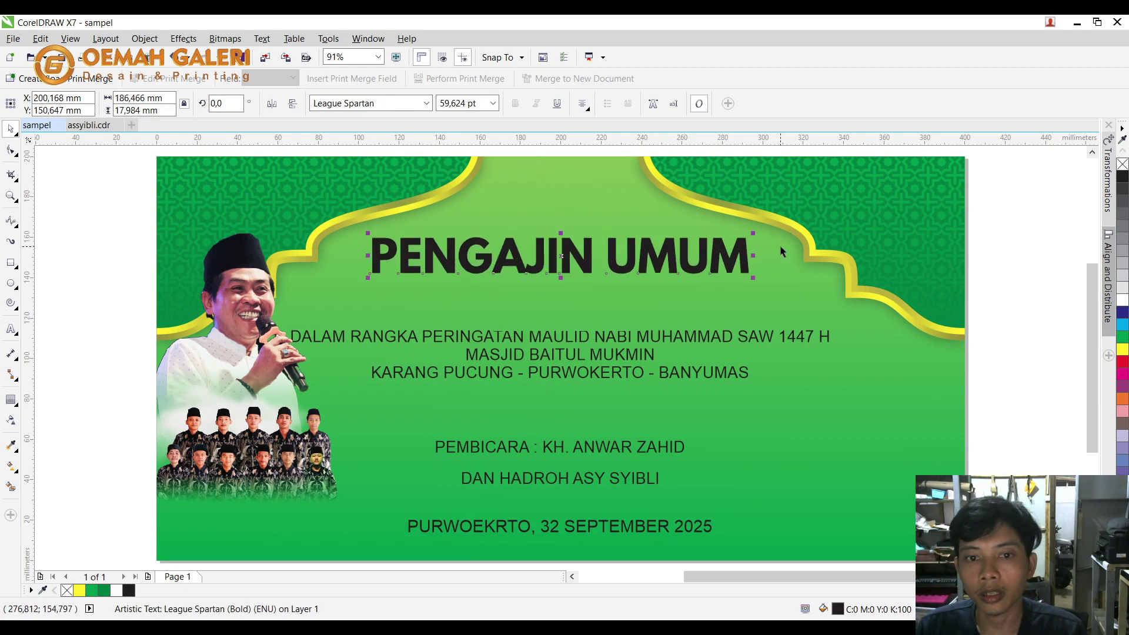
pyautogui.click(1025, 294)
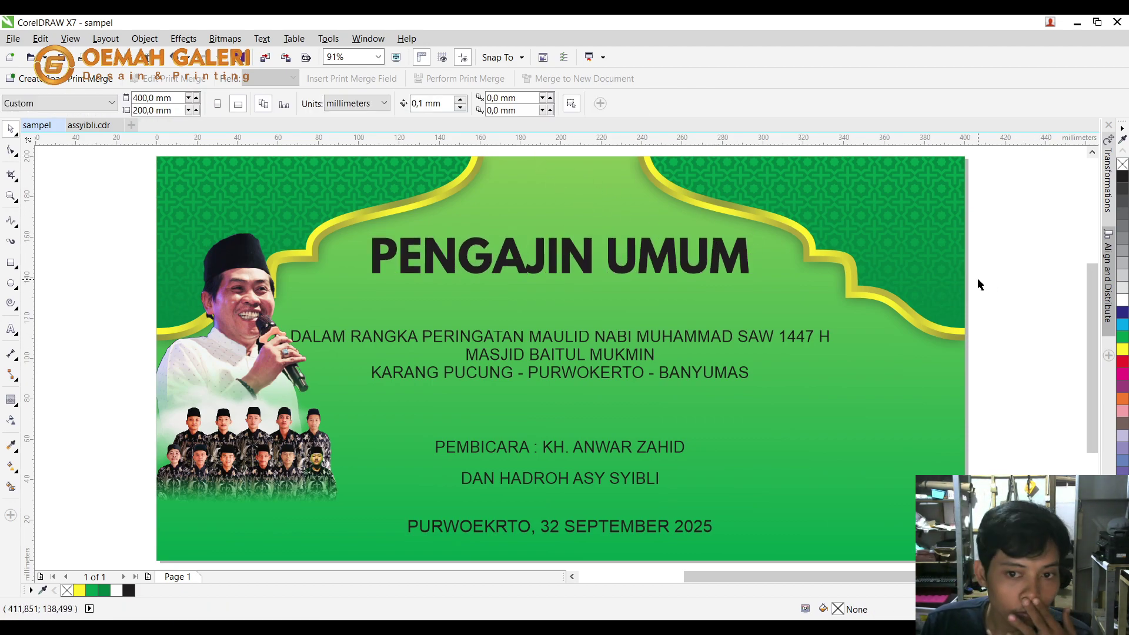
# Fill the heading PENGAJIN UMUM with yellow and give it a black outline.
pyautogui.click(746, 264)
pyautogui.click(1122, 350)
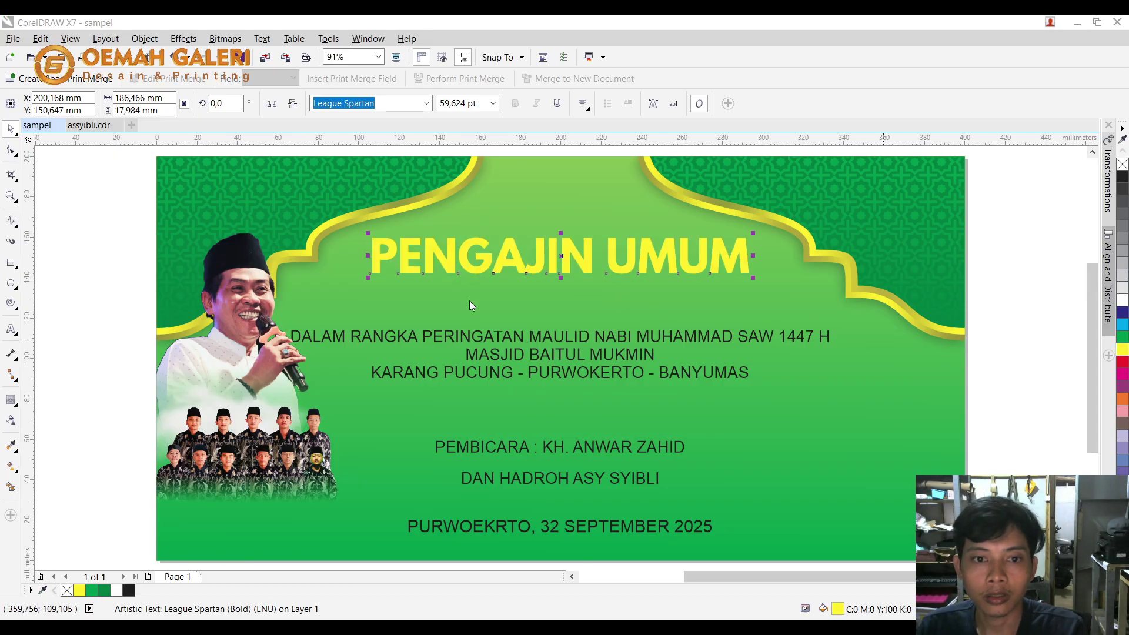
pyautogui.click(563, 469)
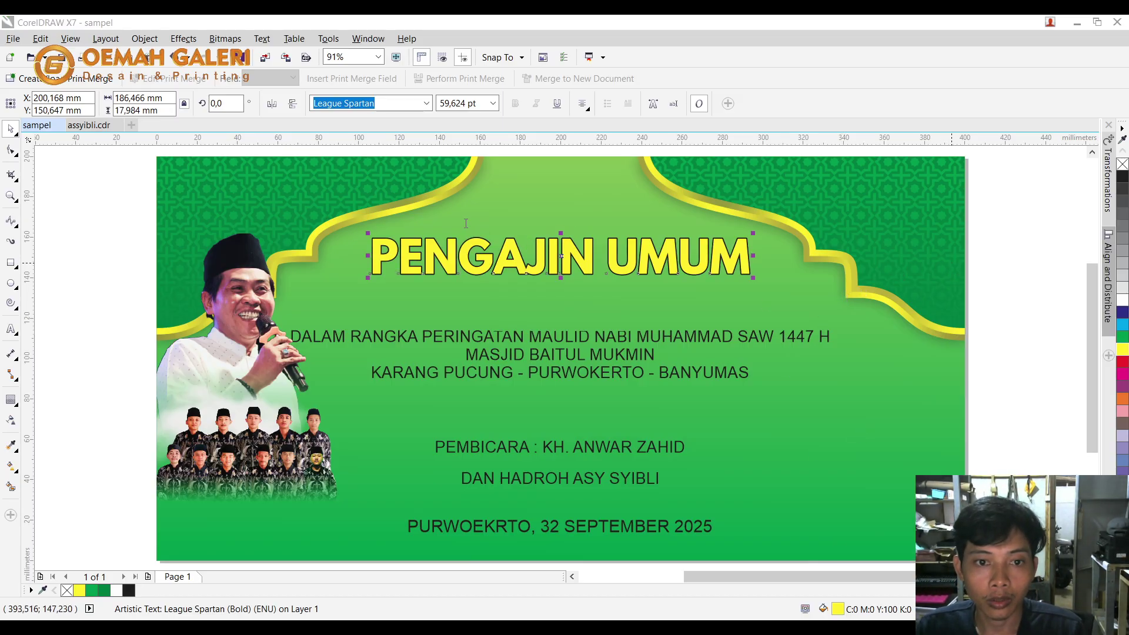
# Add a thick white contour around the heading PENGAJIN UMUM.
pyautogui.rightClick(1122, 301)
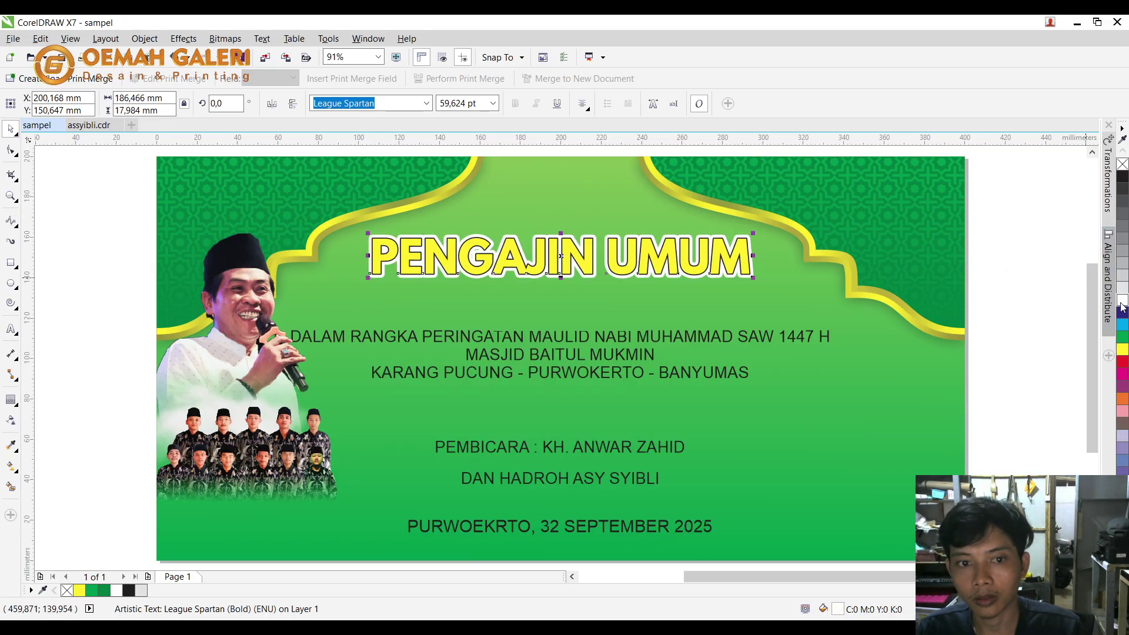
pyautogui.click(1125, 254)
pyautogui.click(1065, 239)
# Give the heading letters a vertical fountain fill running from bright yellow at the top to dark yellow at the bottom.
pyautogui.scroll(1, 744, 249)
pyautogui.click(745, 251)
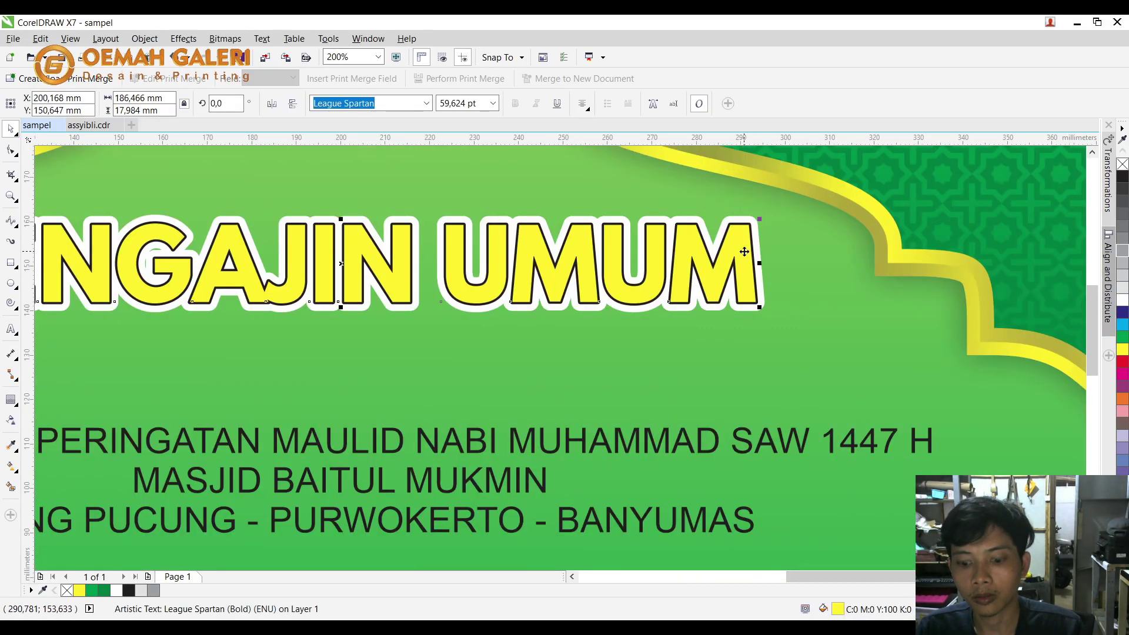
pyautogui.press('F11')
pyautogui.click(536, 277)
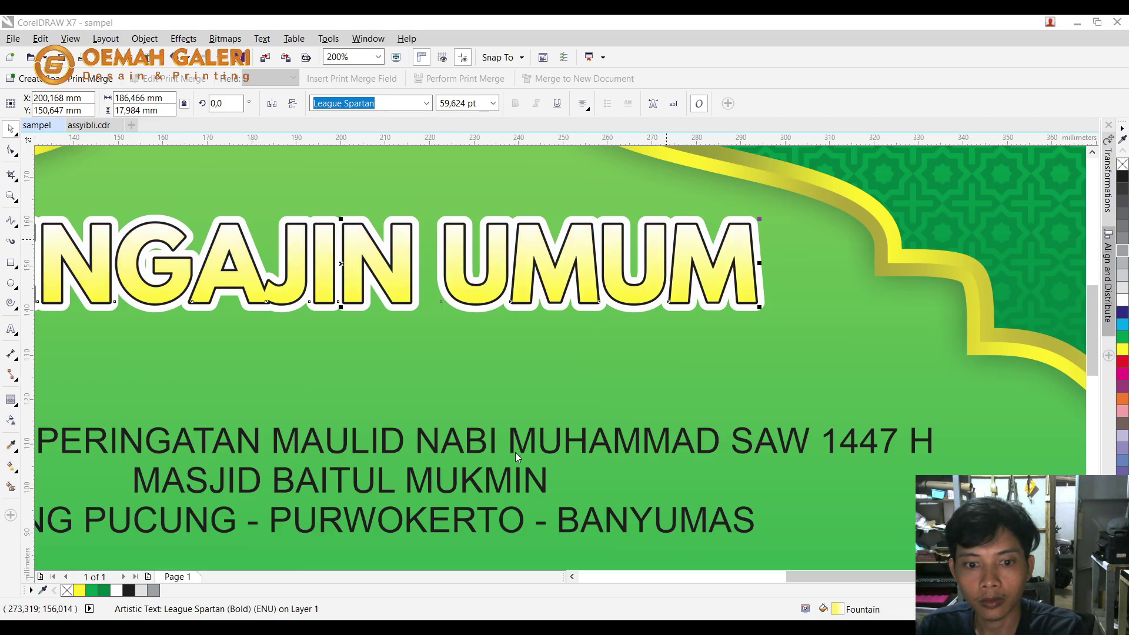
pyautogui.click(581, 390)
pyautogui.click(562, 359)
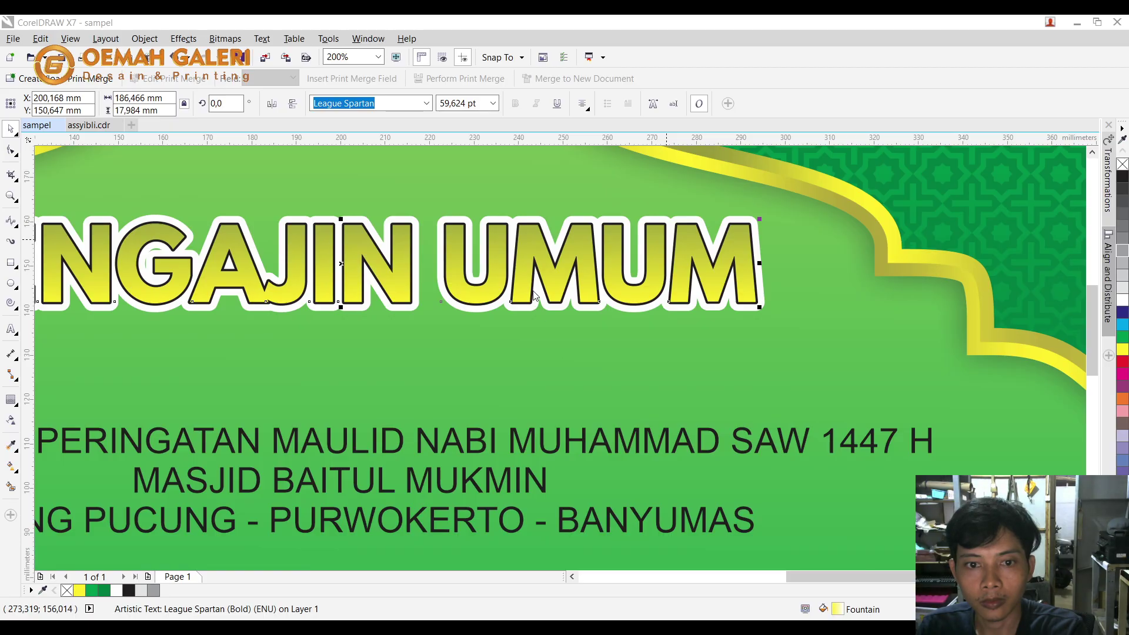
pyautogui.click(538, 379)
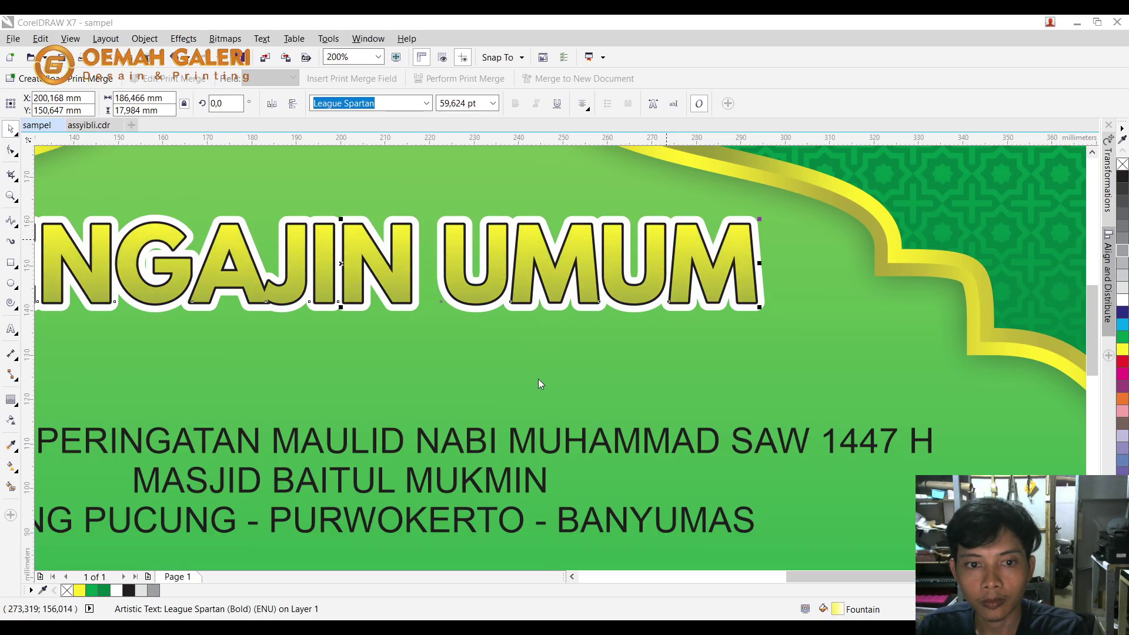
pyautogui.press('Return')
pyautogui.scroll(-2, 608, 247)
pyautogui.click(680, 195)
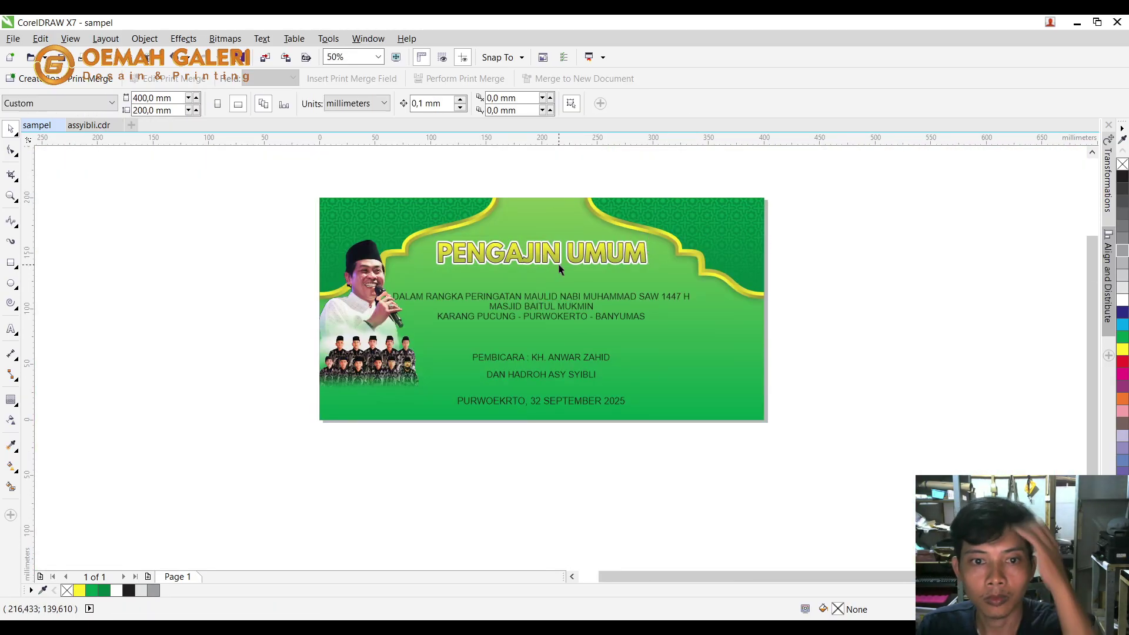
# Move the mosque and location lines down, and split the event line after DALAM RANGKA into two text objects.
pyautogui.scroll(1, 558, 263)
pyautogui.moveTo(534, 330); pyautogui.dragTo(376, 298)
pyautogui.doubleClick(377, 298)
pyautogui.press('Return')
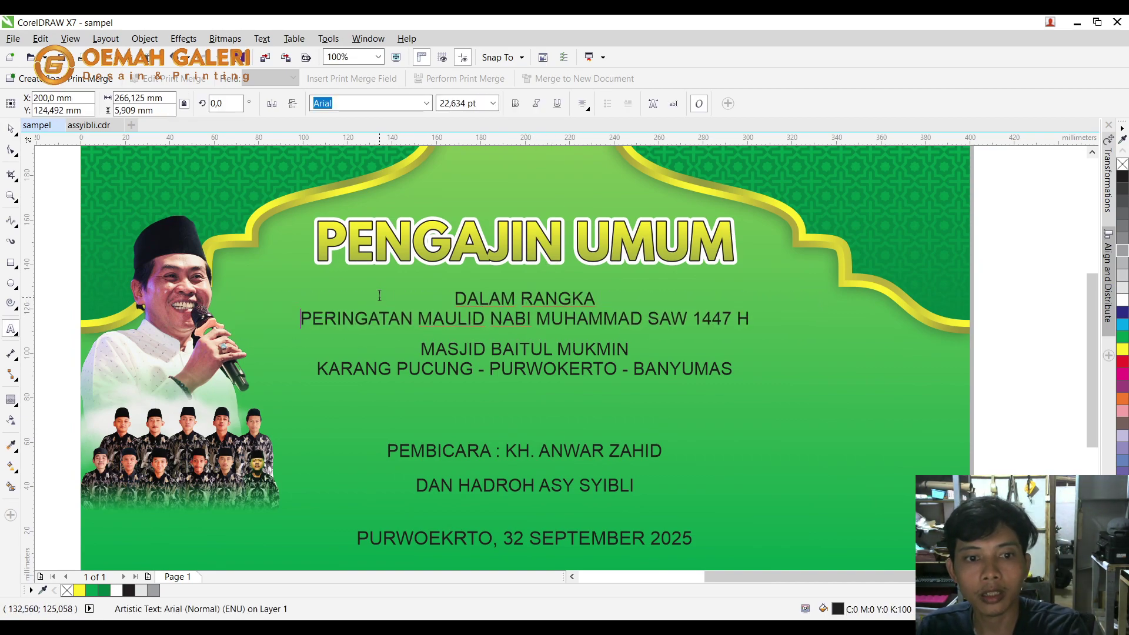
pyautogui.hotkey('ctrl', 'a')
pyautogui.hotkey('ctrl', 'space')
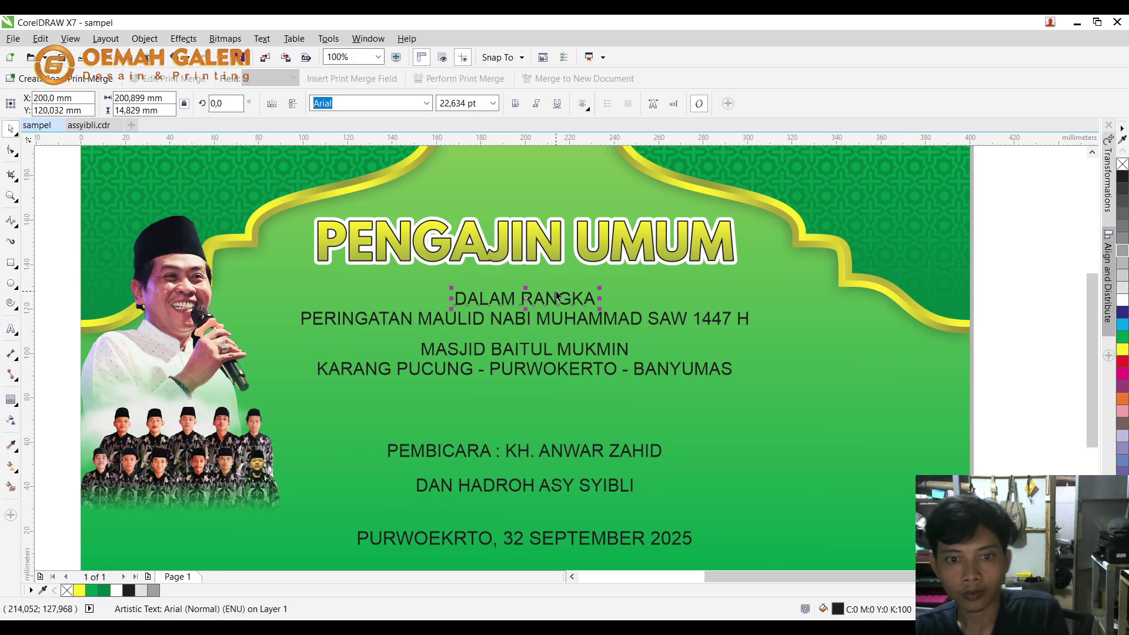
# Change DALAM RANGKA to title case and set it in the Birds of Paradise Personal use font.
pyautogui.hotkey('ctrl', 'a')
pyautogui.hotkey('shift', 'F3')
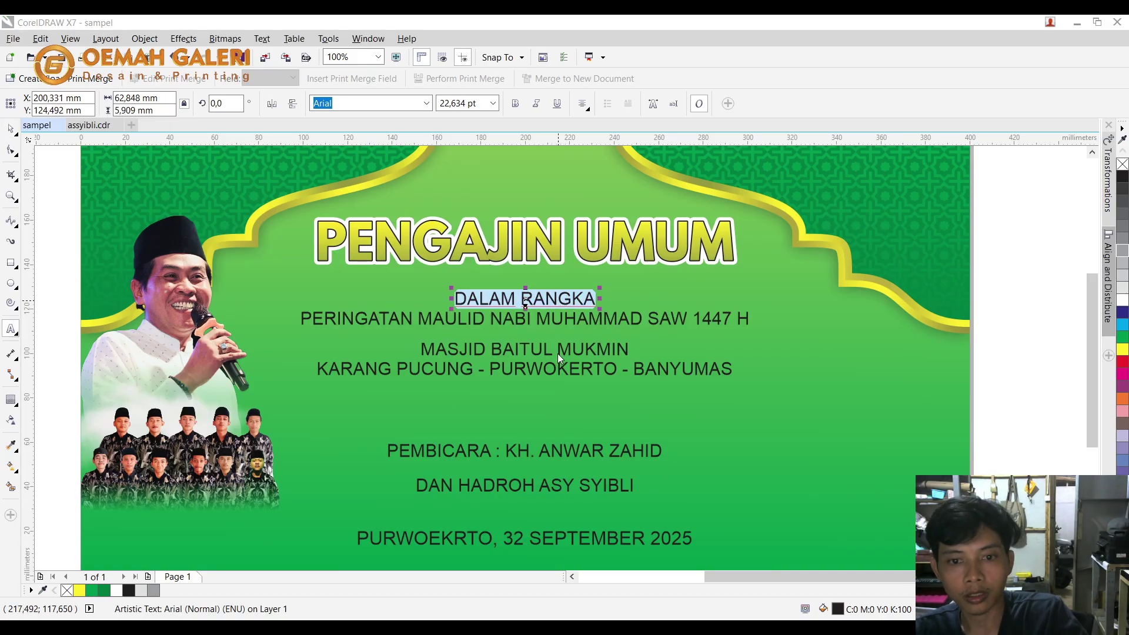
pyautogui.click(510, 332)
pyautogui.click(10, 129)
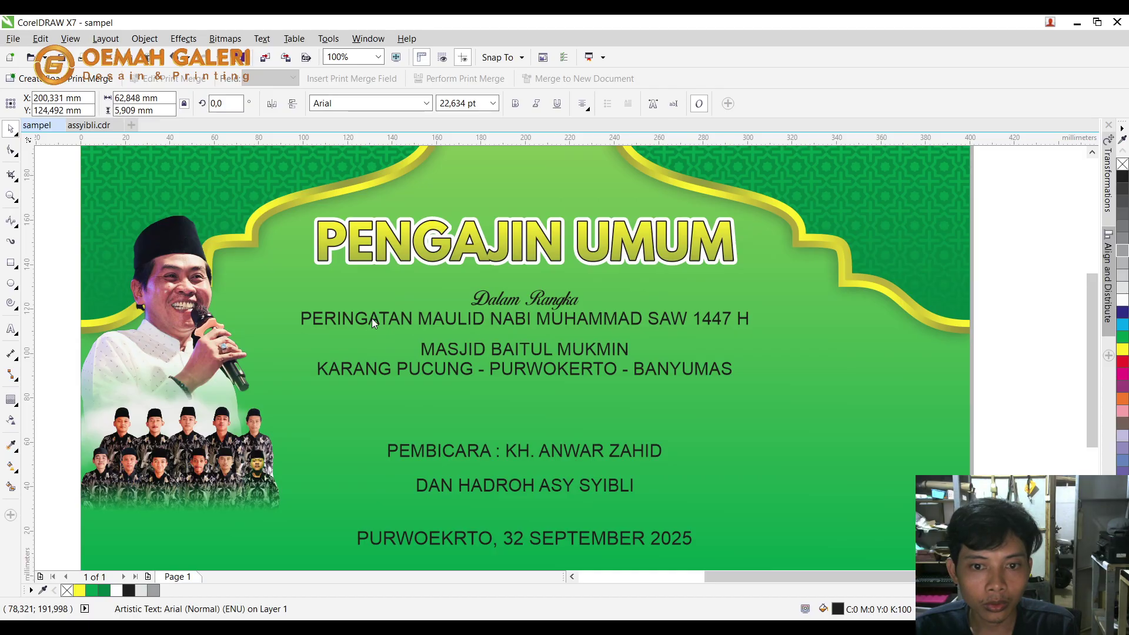
pyautogui.click(376, 315)
# Move the Dalam Rangka text up just below the heading and fill it white.
pyautogui.scroll(2, 520, 296)
pyautogui.moveTo(520, 296); pyautogui.dragTo(533, 242)
pyautogui.click(529, 268)
pyautogui.click(523, 263)
pyautogui.click(538, 254)
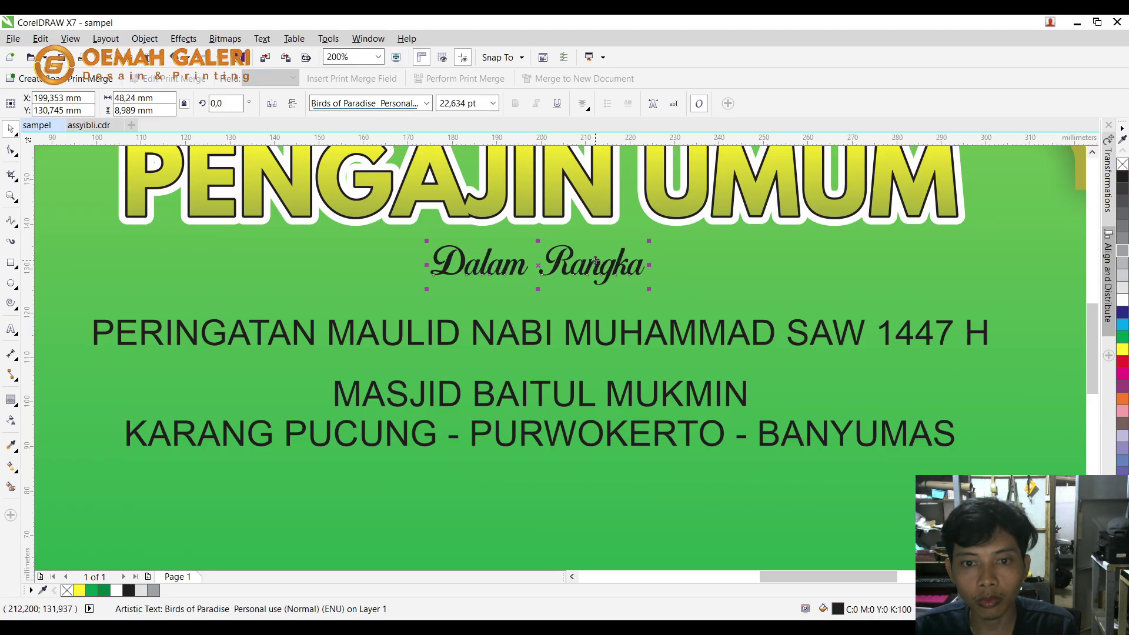
pyautogui.moveTo(595, 260); pyautogui.dragTo(595, 265)
pyautogui.click(1121, 300)
pyautogui.scroll(-2, 638, 300)
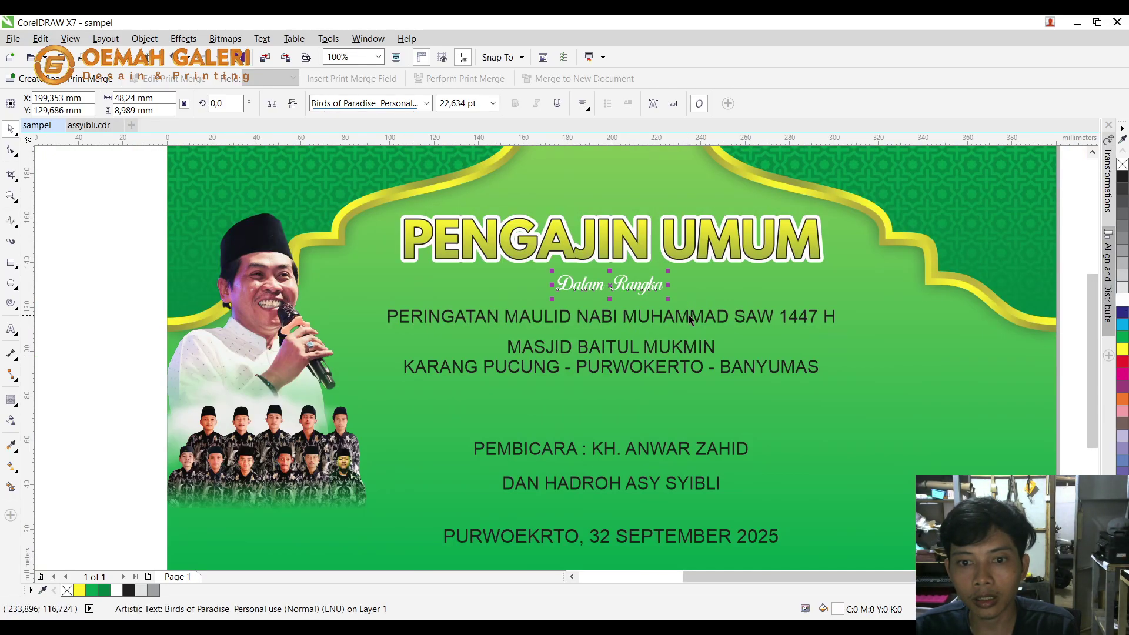
# Style the PERINGATAN MAULID NABI MUHAMMAD SAW 1447 H line in white BigNoodleTitling, about 241 mm wide.
pyautogui.click(690, 318)
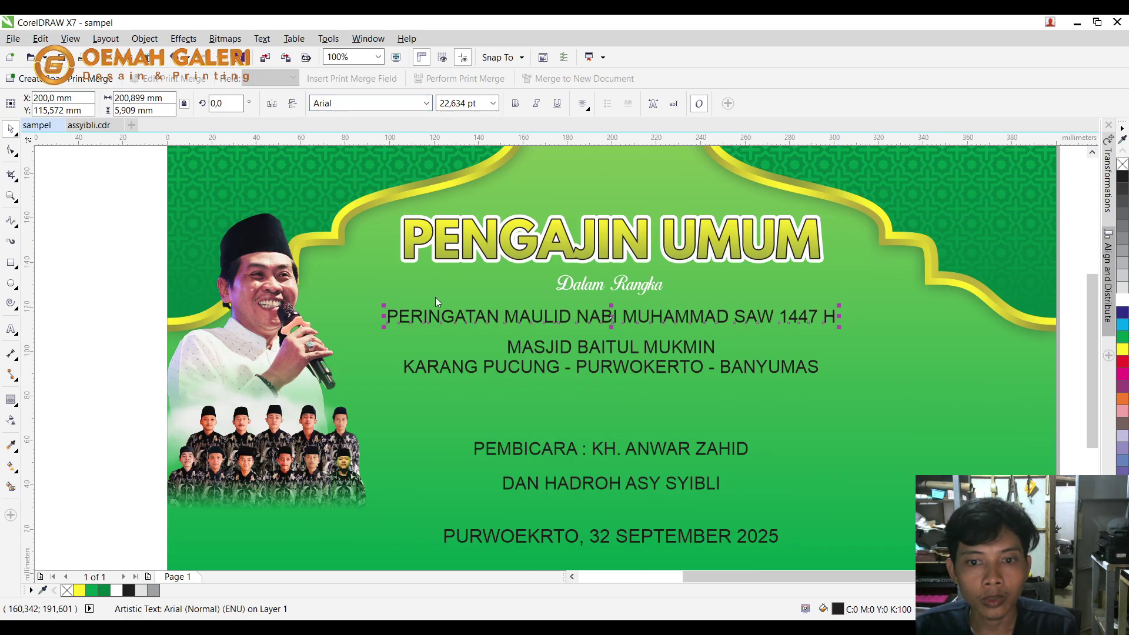
pyautogui.click(444, 241)
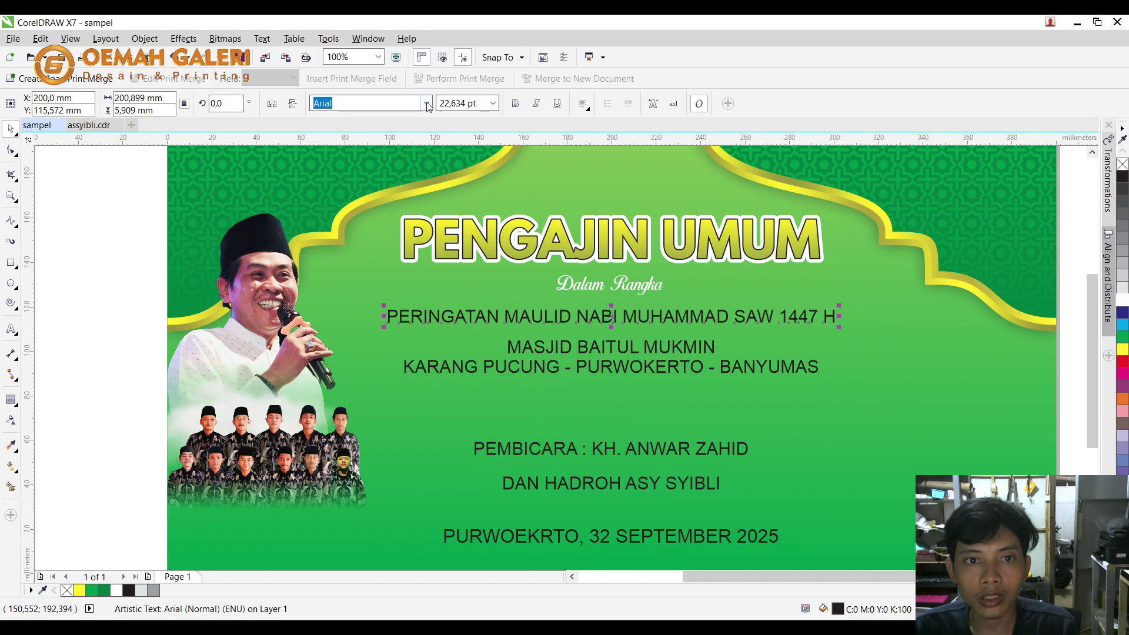
pyautogui.click(407, 330)
pyautogui.moveTo(821, 282); pyautogui.dragTo(883, 273)
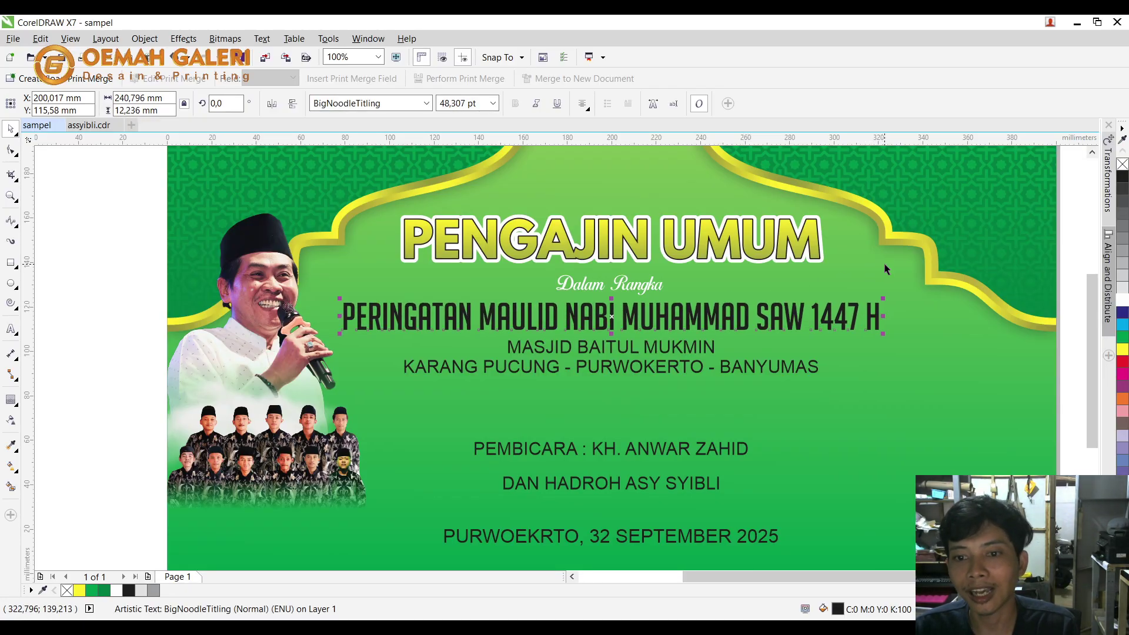
pyautogui.click(1122, 301)
# Move the KARANG PUCUNG and MASJID BAITUL MUKMIN lines down, leaving more space between them.
pyautogui.click(695, 366)
pyautogui.moveTo(696, 366); pyautogui.dragTo(696, 413)
pyautogui.moveTo(689, 348); pyautogui.dragTo(690, 376)
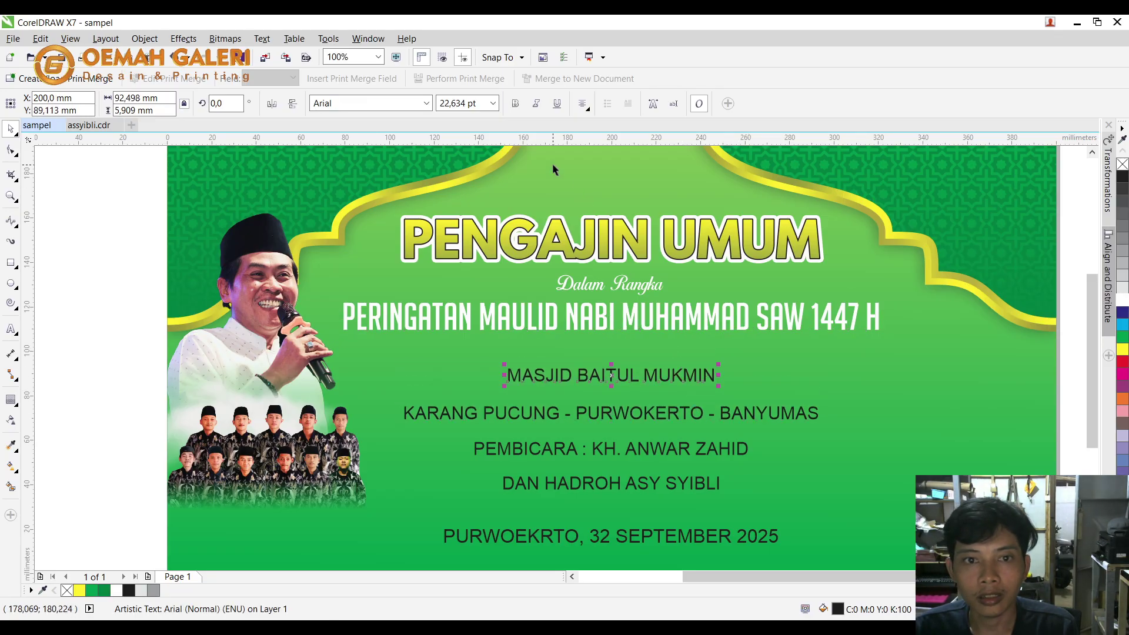
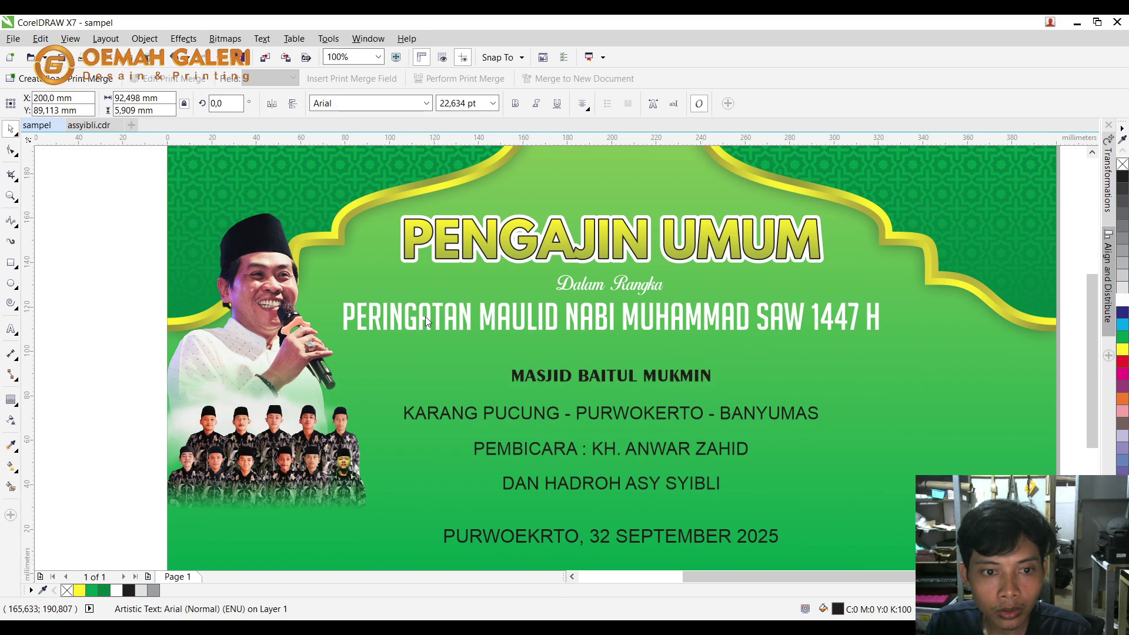
# Set the MASJID BAITUL MUKMIN line in Franklin Gothic Heavy and enlarge it to nearly the heading's width.
pyautogui.click(425, 321)
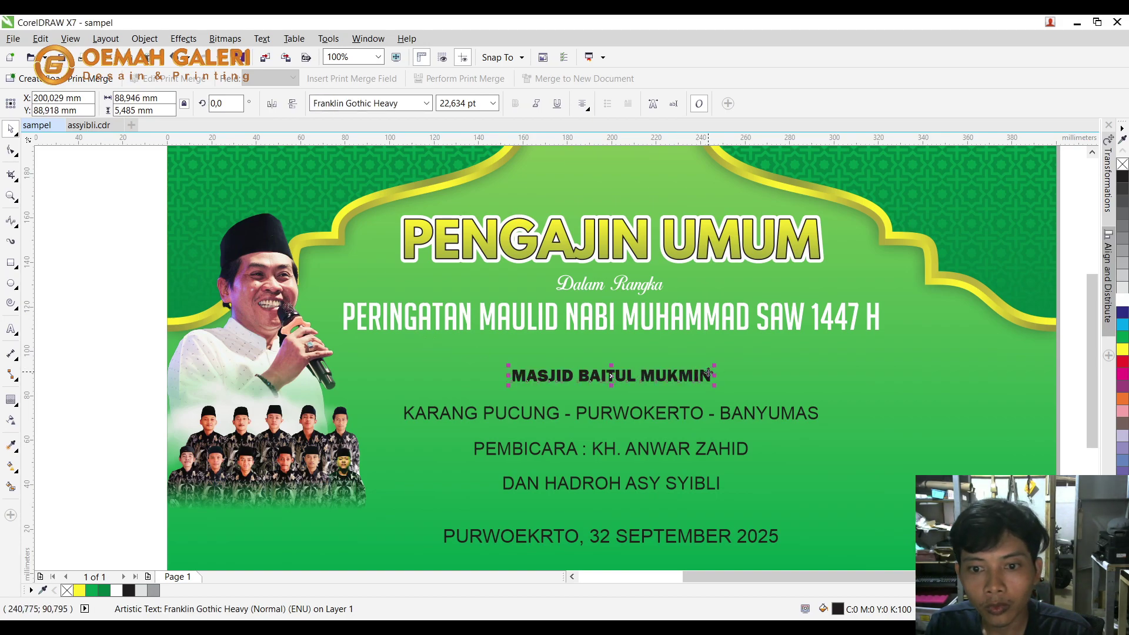
pyautogui.moveTo(714, 367); pyautogui.dragTo(811, 366)
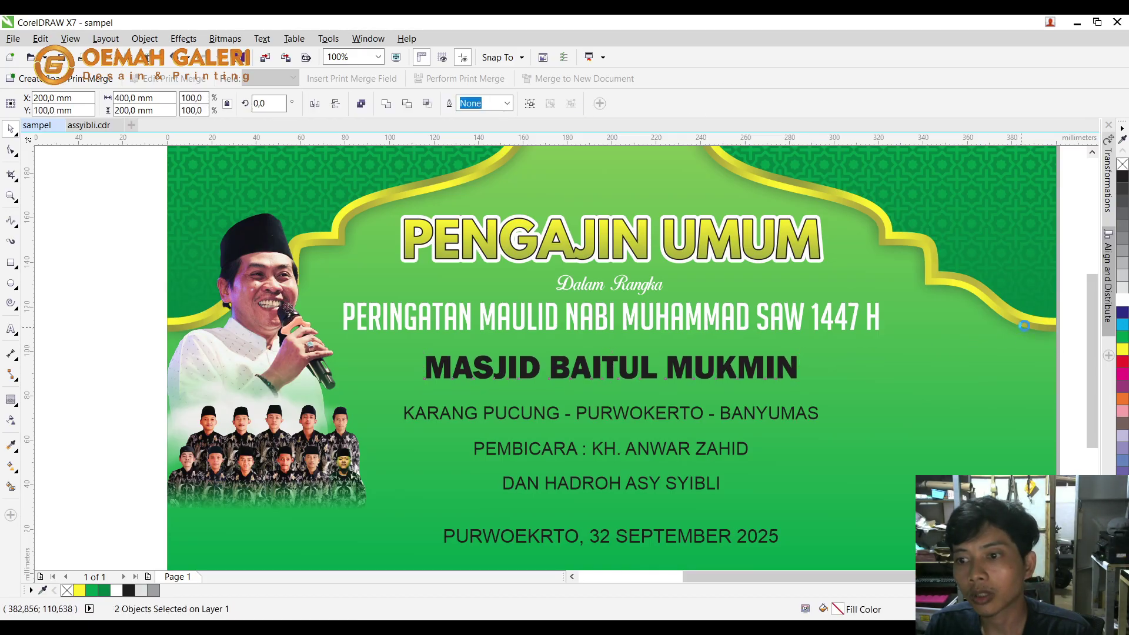
# Fill the MASJID BAITUL MUKMIN line with a vertical gradient from orange at the top to red at the bottom.
pyautogui.click(901, 366)
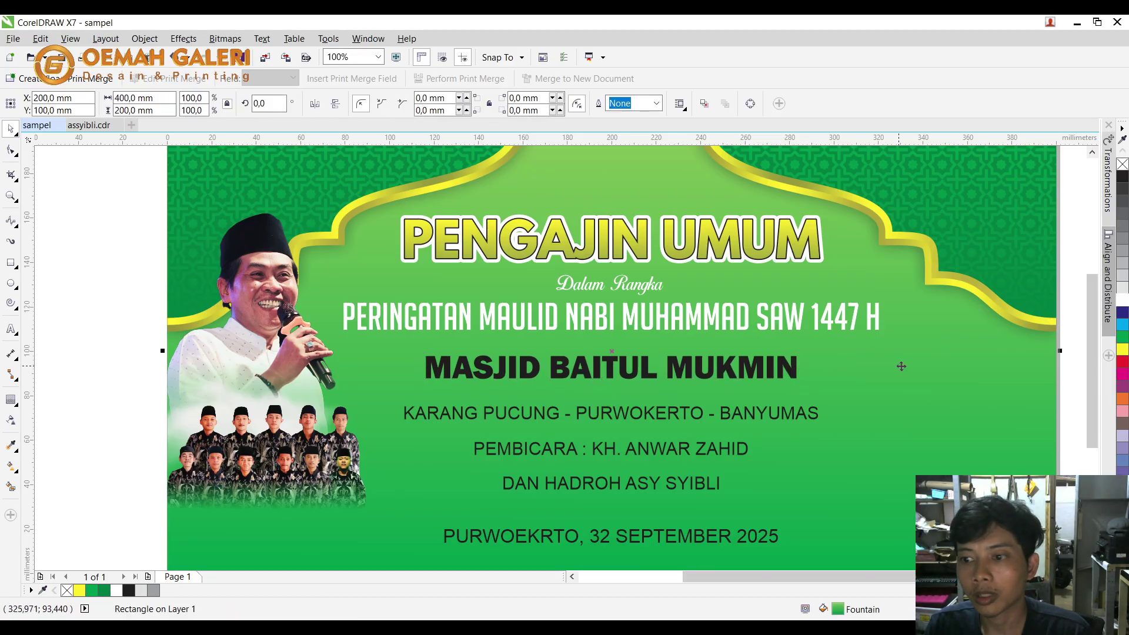
pyautogui.click(783, 369)
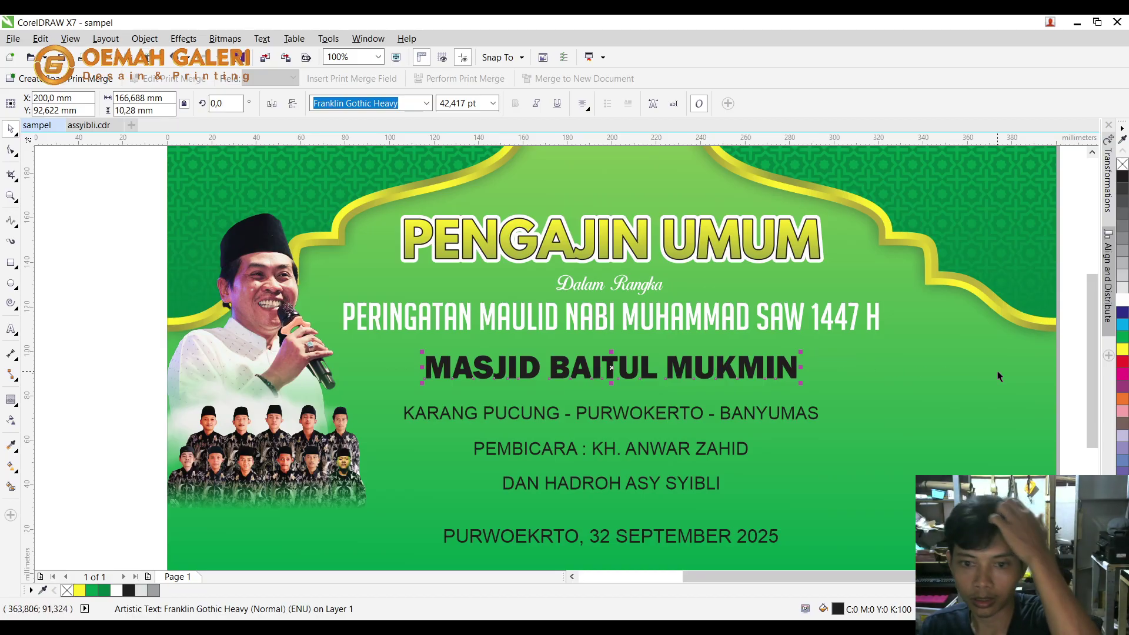
pyautogui.click(1122, 362)
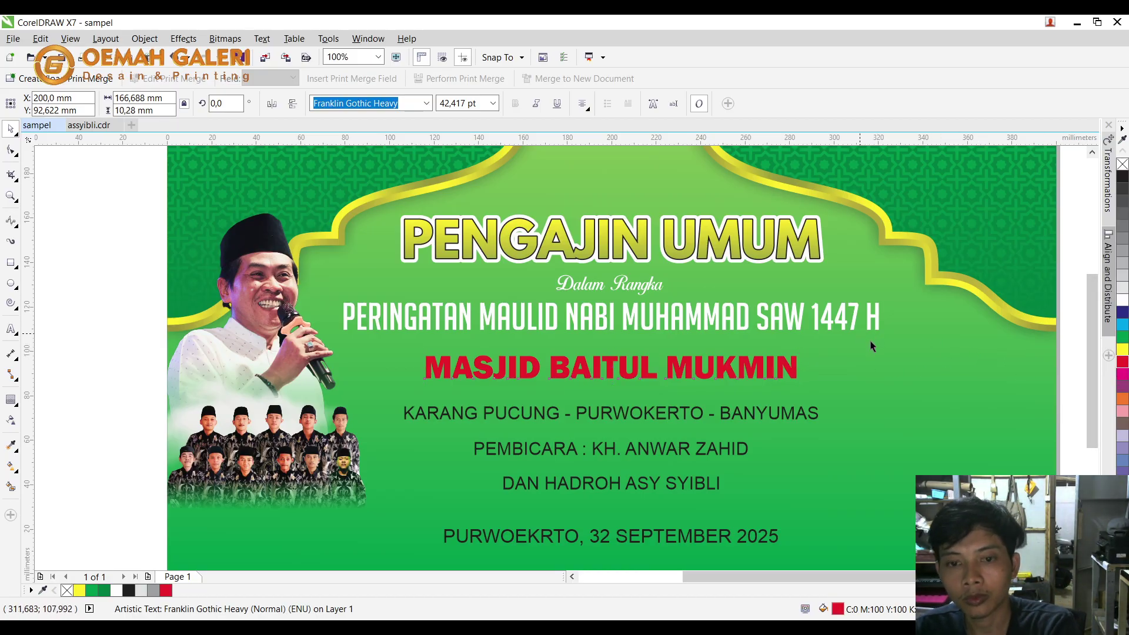
pyautogui.press('F11')
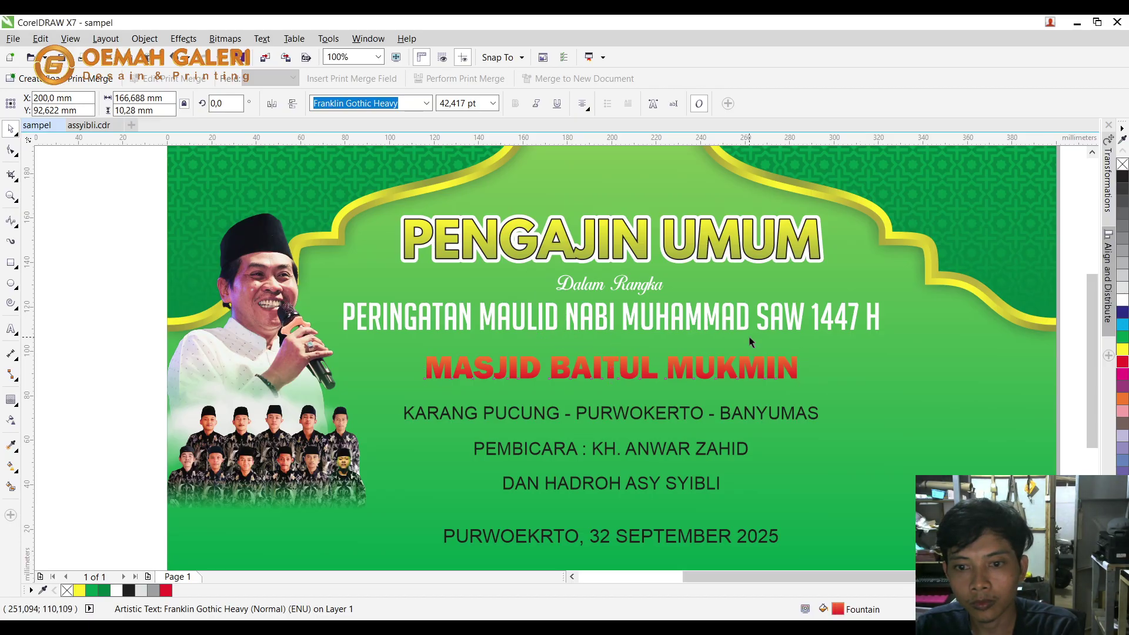
pyautogui.press('F11')
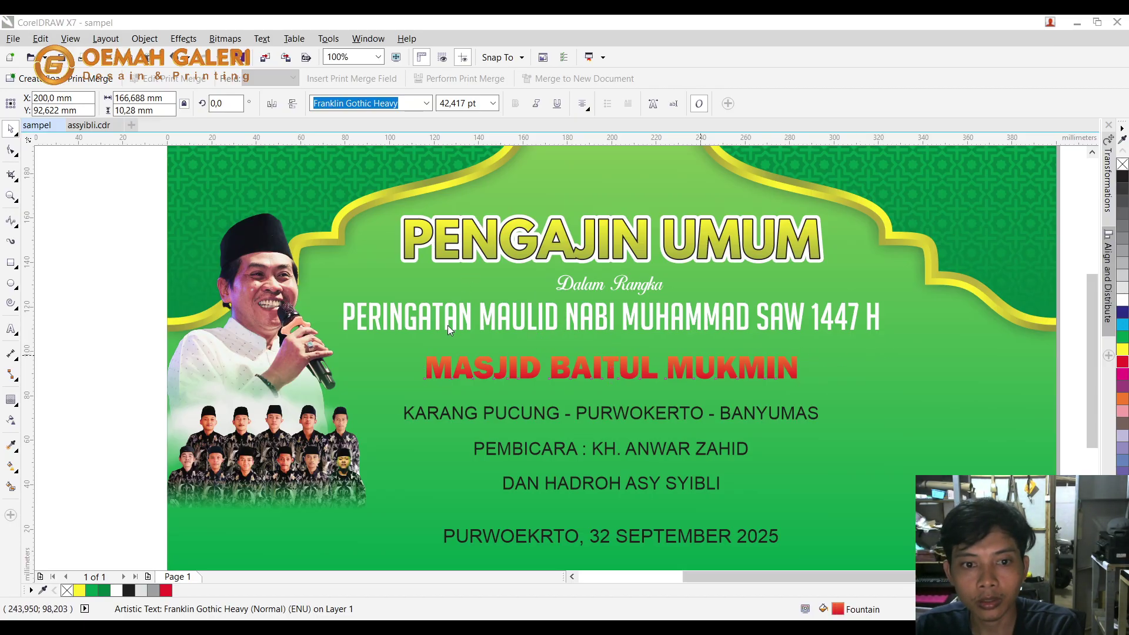
pyautogui.click(562, 466)
# Give the MASJID BAITUL MUKMIN line a thicker white outline.
pyautogui.rightClick(1122, 300)
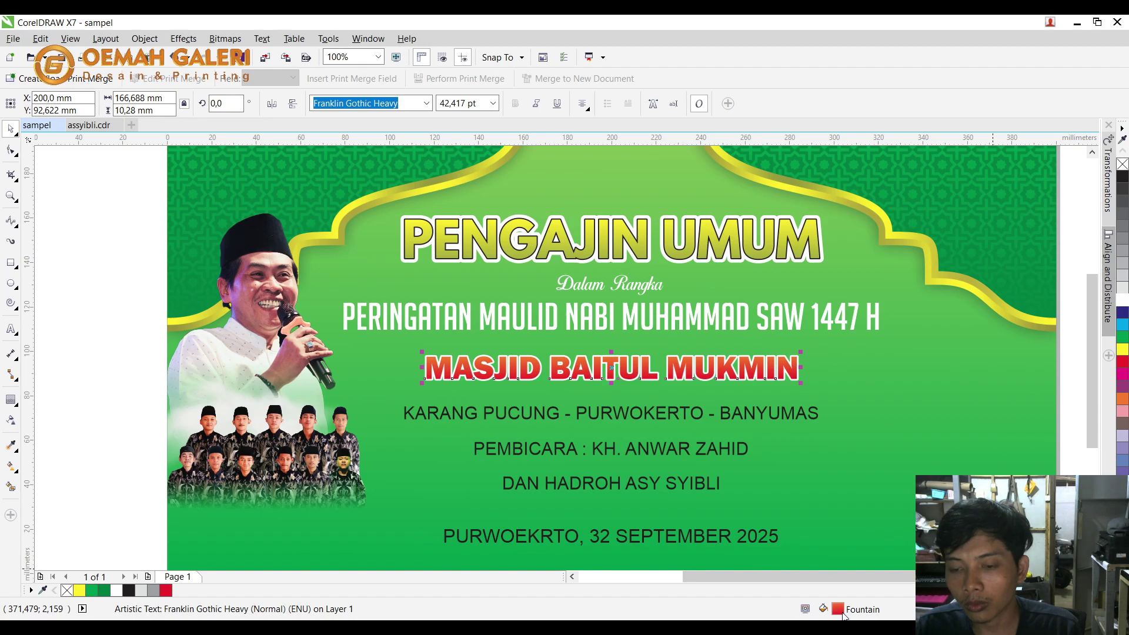
pyautogui.press('F12')
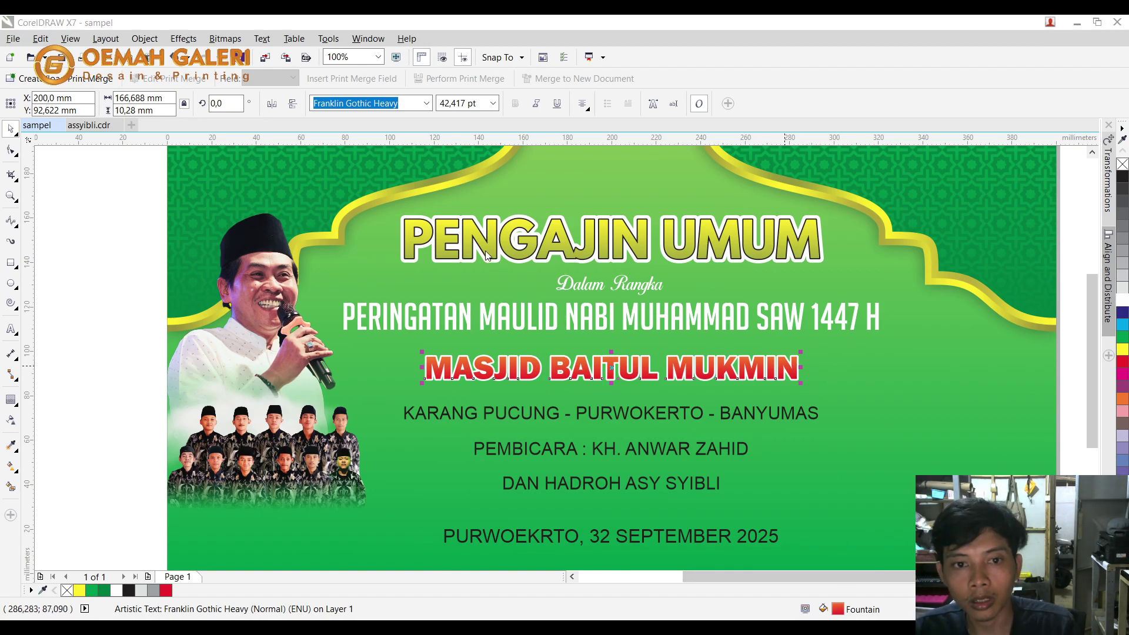
pyautogui.press('Return')
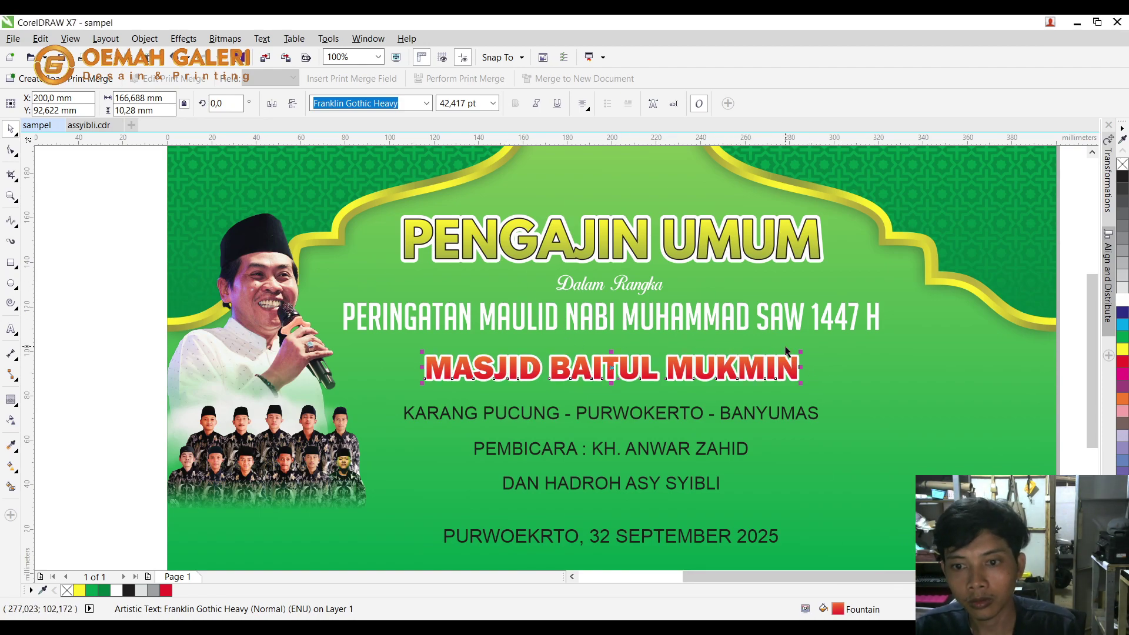
# Enlarge the MASJID BAITUL MUKMIN line to slightly wider than the heading, centred horizontally on the banner.
pyautogui.moveTo(800, 352); pyautogui.dragTo(834, 348)
pyautogui.keyDown('shift'); pyautogui.click(964, 306); pyautogui.keyUp('shift')
pyautogui.press('c')
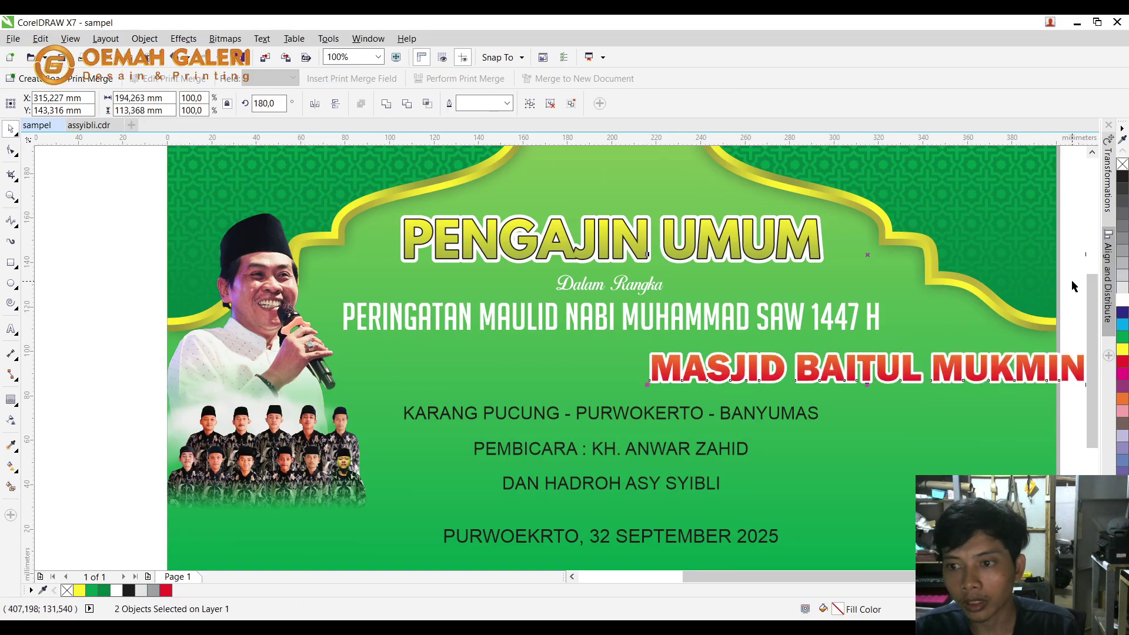
pyautogui.hotkey('ctrl', 'z')
pyautogui.click(1076, 227)
pyautogui.click(808, 365)
pyautogui.keyDown('shift'); pyautogui.click(859, 504); pyautogui.keyUp('shift')
# Place a black-filled, black-outlined copy of the MASJID BAITUL MUKMIN line behind it as a 300 dpi CMYK bitmap.
pyautogui.click(801, 367)
pyautogui.rightClick(1120, 178)
pyautogui.click(1119, 178)
pyautogui.hotkey('ctrl', 'pagedown')
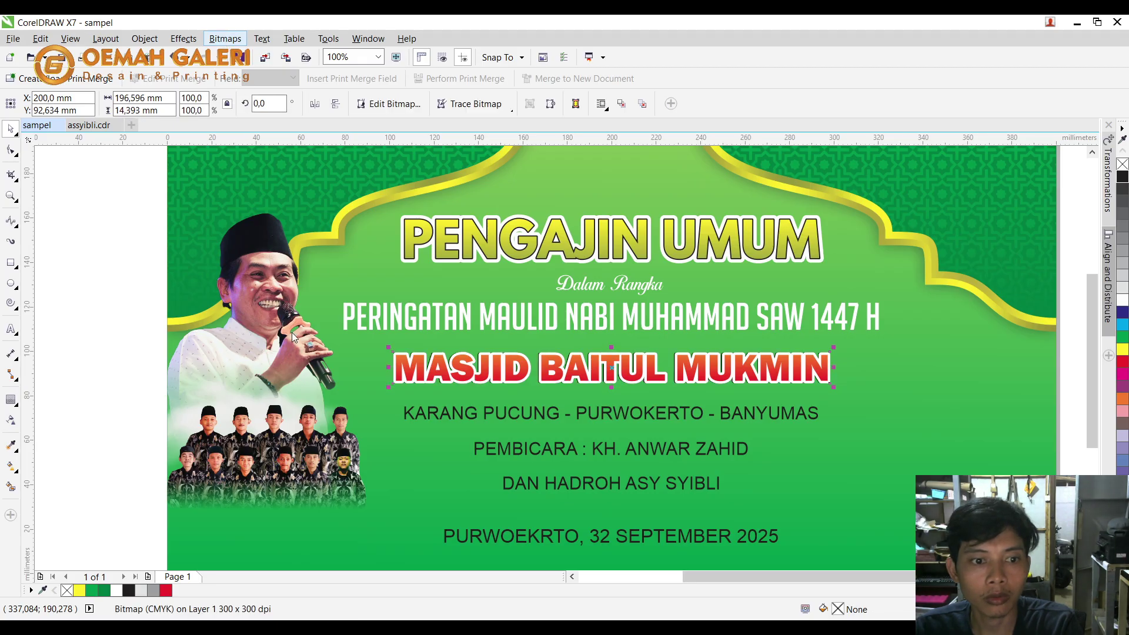
# Blur the black bitmap behind the MASJID BAITUL MUKMIN line and give it uniform transparency of 49 as a soft shadow.
pyautogui.click(364, 351)
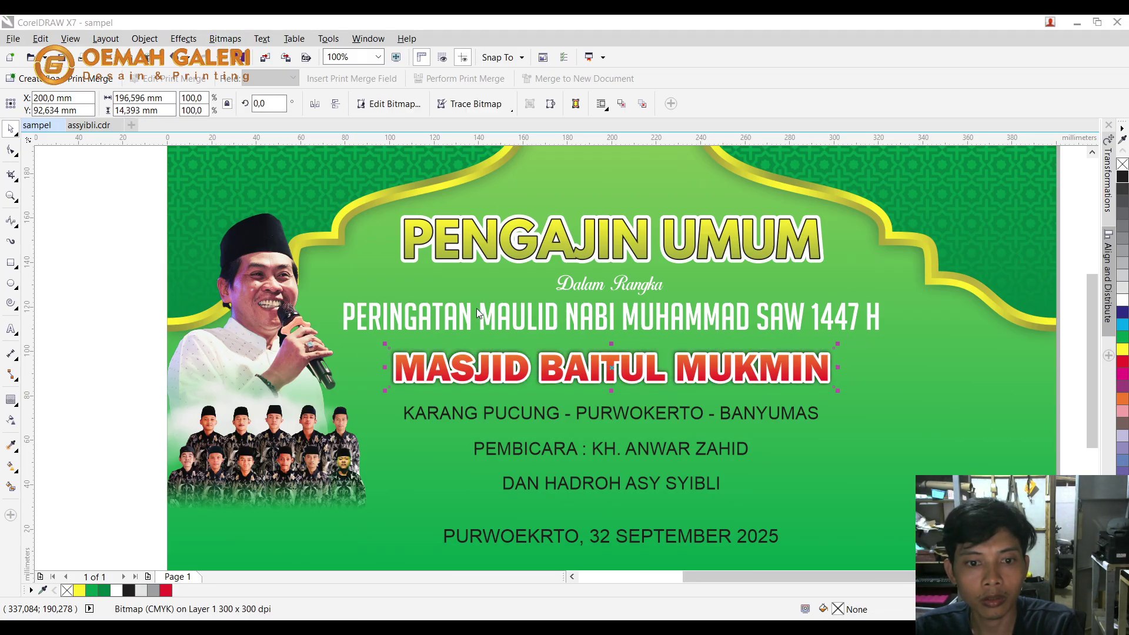
pyautogui.press('Return')
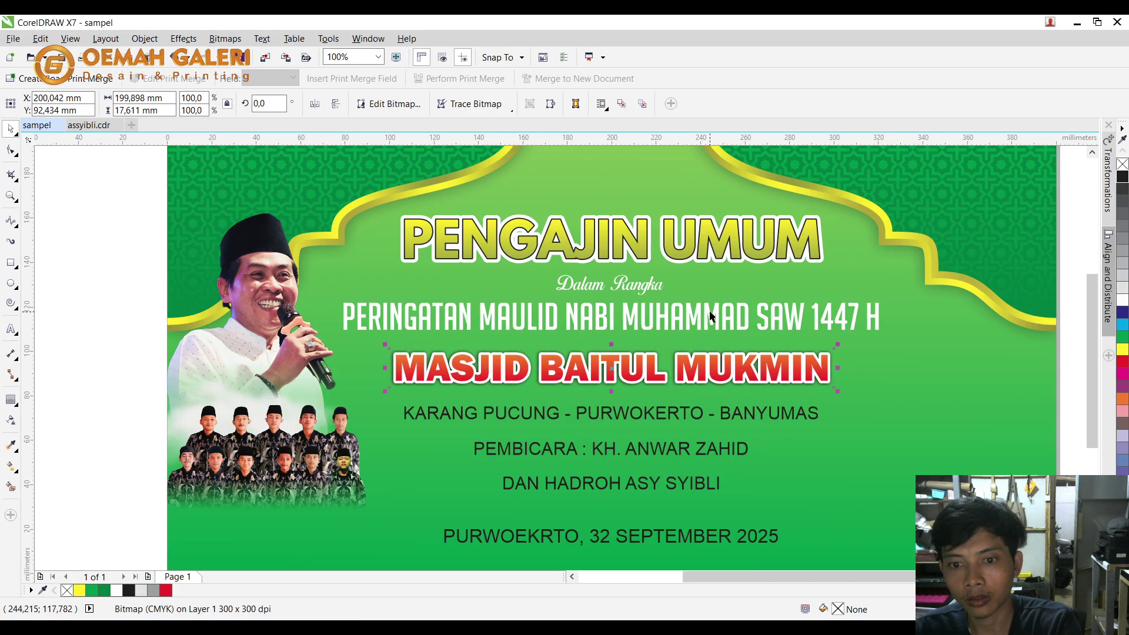
pyautogui.click(11, 420)
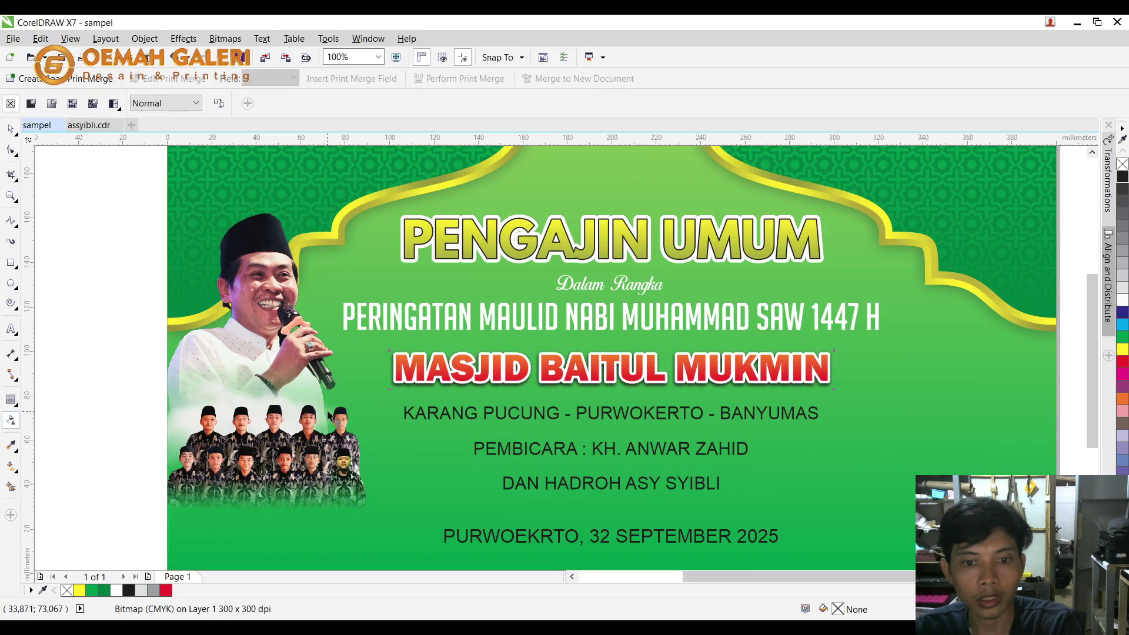
pyautogui.click(599, 404)
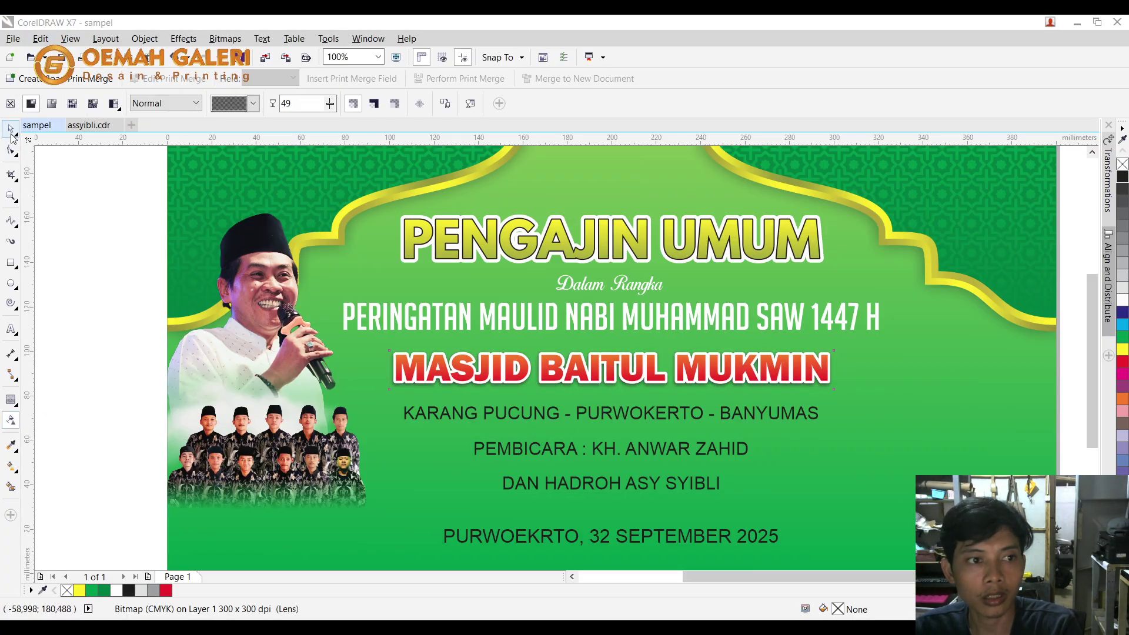
pyautogui.click(11, 135)
pyautogui.click(61, 240)
# Set the KARANG PUCUNG line in the mosque line's heavy font, fill it yellow and fit it closely beneath that line.
pyautogui.click(625, 412)
pyautogui.click(427, 106)
pyautogui.click(355, 143)
pyautogui.moveTo(750, 408); pyautogui.dragTo(792, 393)
pyautogui.click(1123, 349)
pyautogui.click(967, 363)
pyautogui.click(1071, 343)
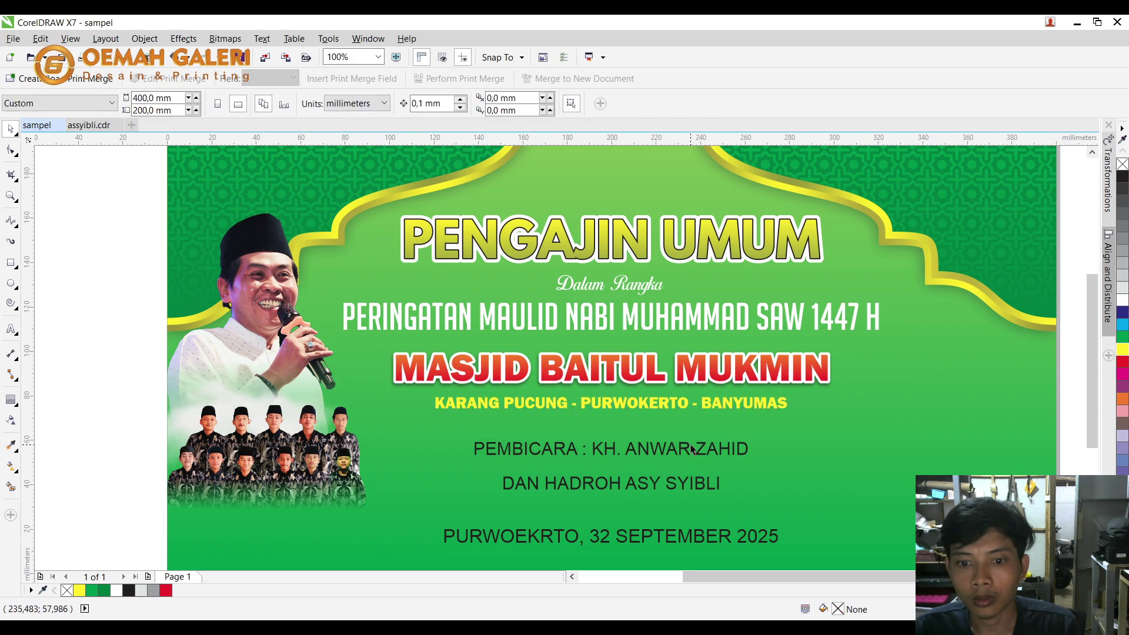
# Set the PEMBICARA line in Bakbak One, enlarge it to about 207 mm wide and move it up below the KARANG PUCUNG line.
pyautogui.click(692, 450)
pyautogui.click(688, 448)
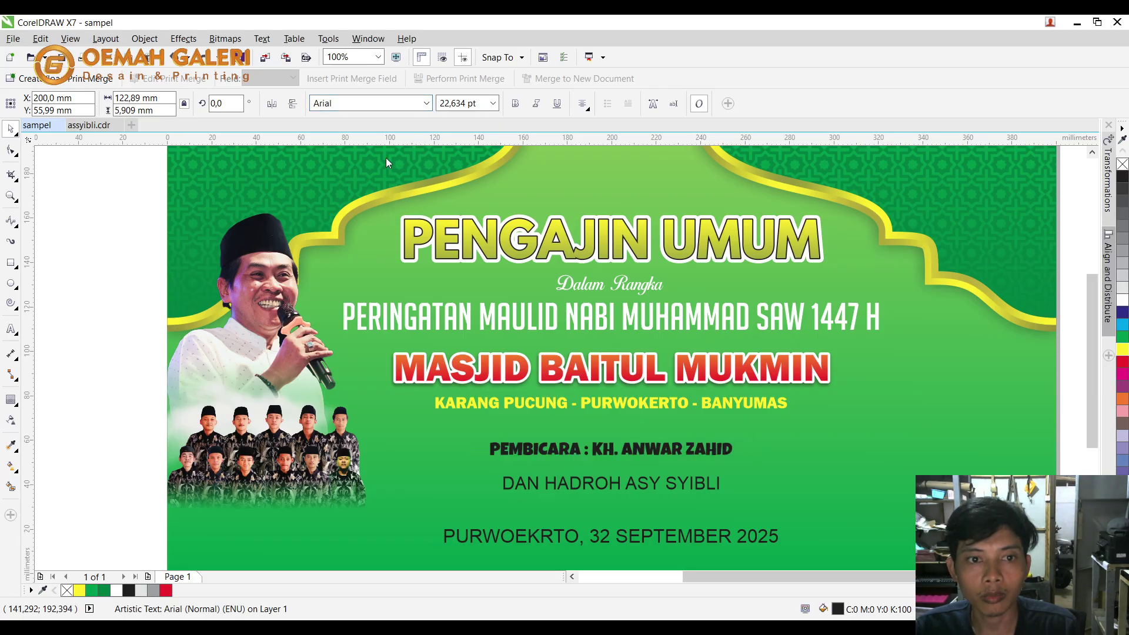
pyautogui.click(373, 270)
pyautogui.moveTo(747, 447); pyautogui.dragTo(850, 448)
pyautogui.moveTo(848, 408); pyautogui.dragTo(845, 408)
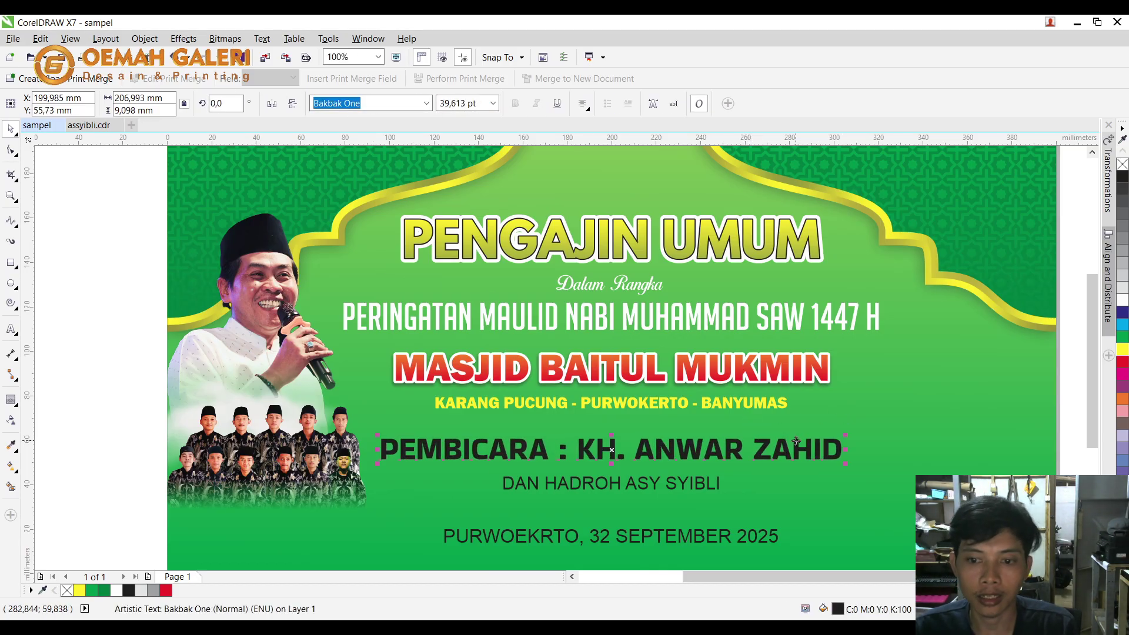
pyautogui.press('Up')
pyautogui.press('Up')
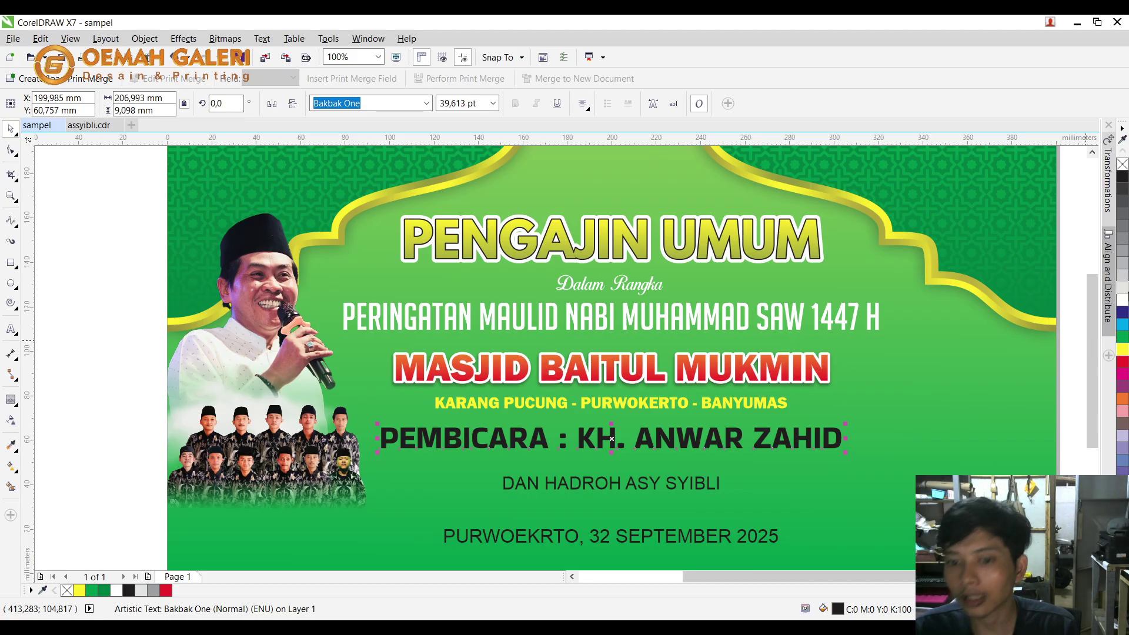
# Fill the PEMBICARA line with a vertical gradient from cyan at the top to dark blue and add a thick white outline.
pyautogui.click(1123, 316)
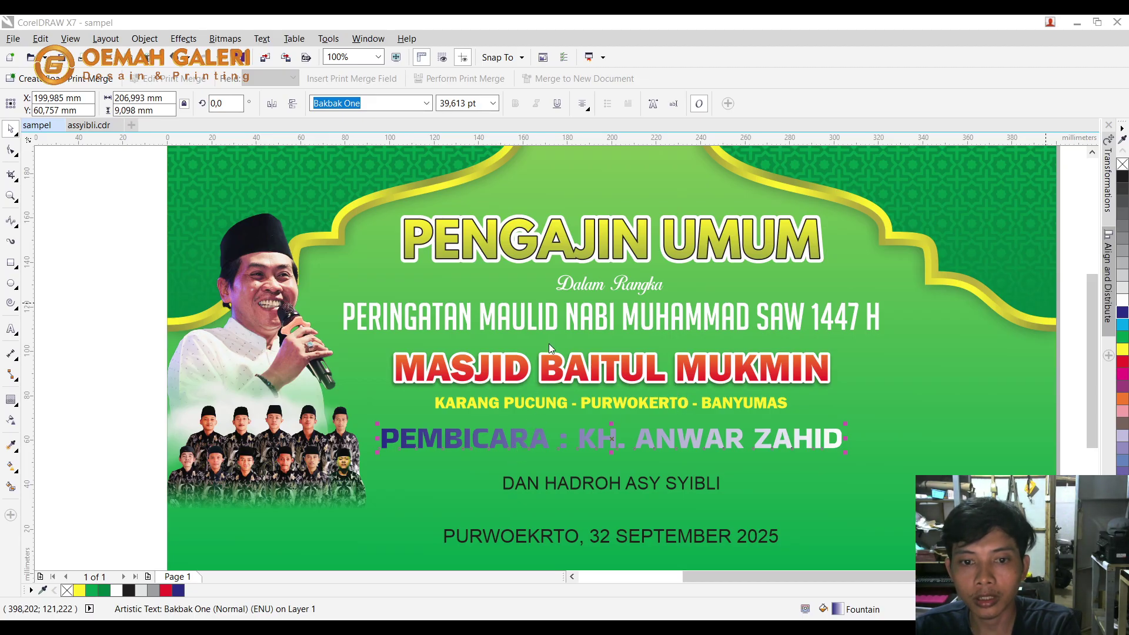
pyautogui.click(1123, 327)
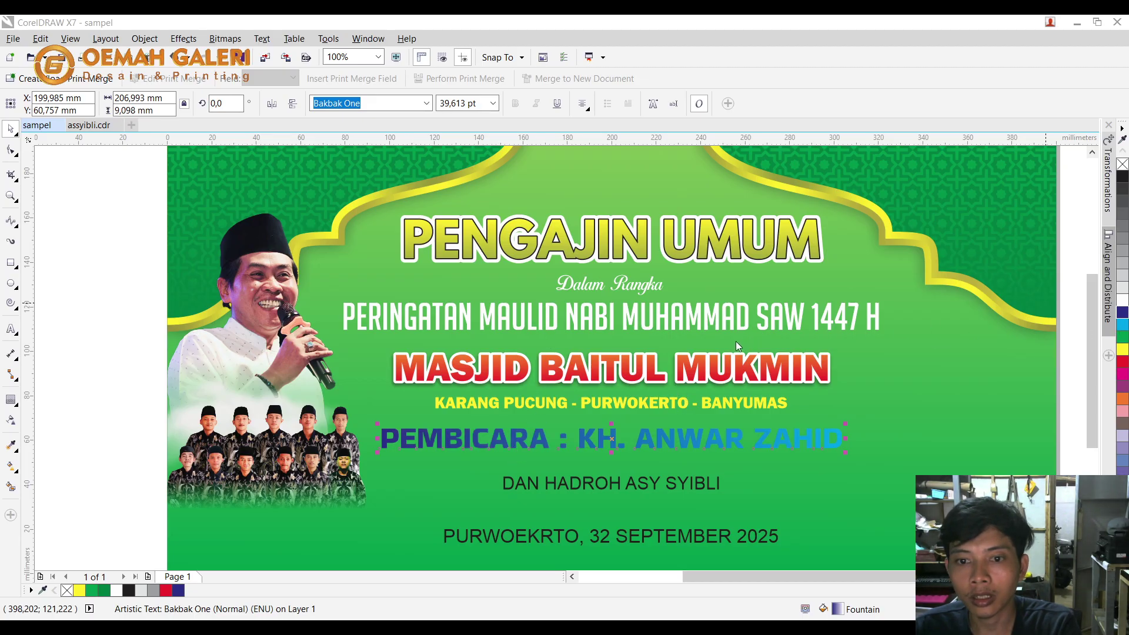
pyautogui.moveTo(642, 351); pyautogui.dragTo(551, 287)
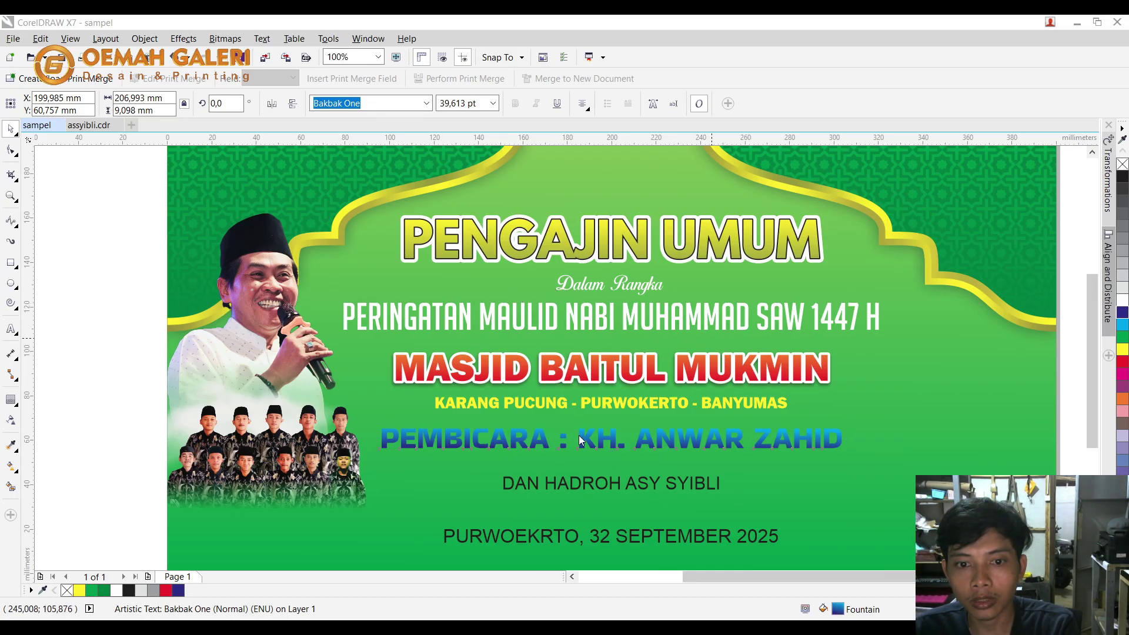
pyautogui.click(565, 475)
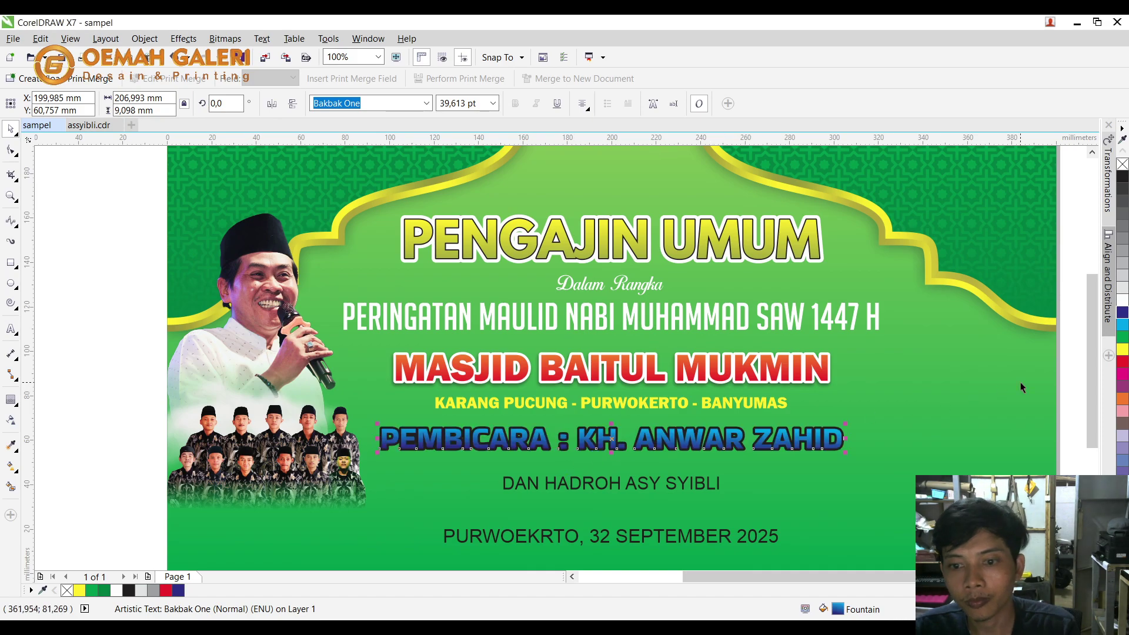
pyautogui.rightClick(1121, 300)
pyautogui.click(910, 433)
pyautogui.click(1070, 379)
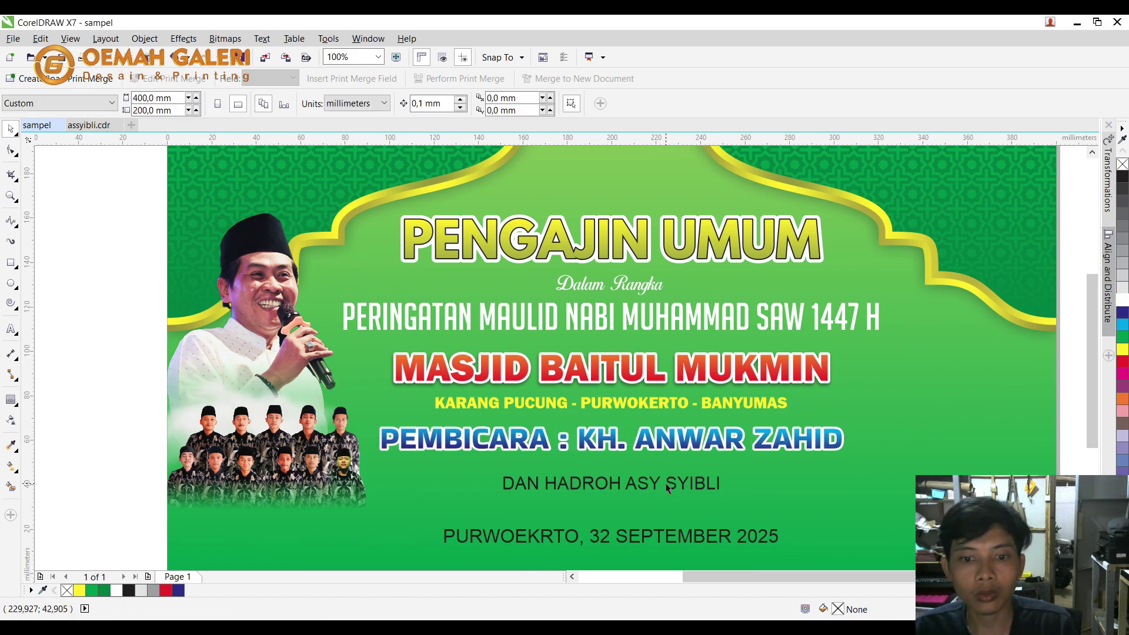
# Set the DAN HADROH ASY SYIBLI line in Bakbak One, about 111 mm wide, and move it up beneath the PEMBICARA line.
pyautogui.click(633, 485)
pyautogui.moveTo(634, 486); pyautogui.dragTo(624, 484)
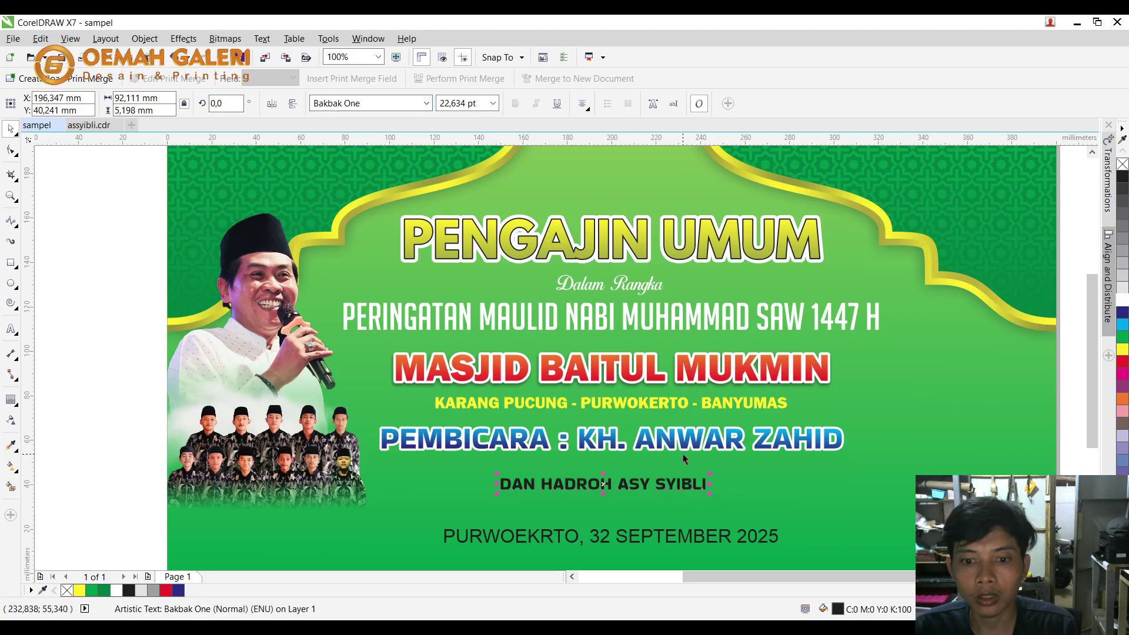
pyautogui.moveTo(670, 483); pyautogui.dragTo(670, 474)
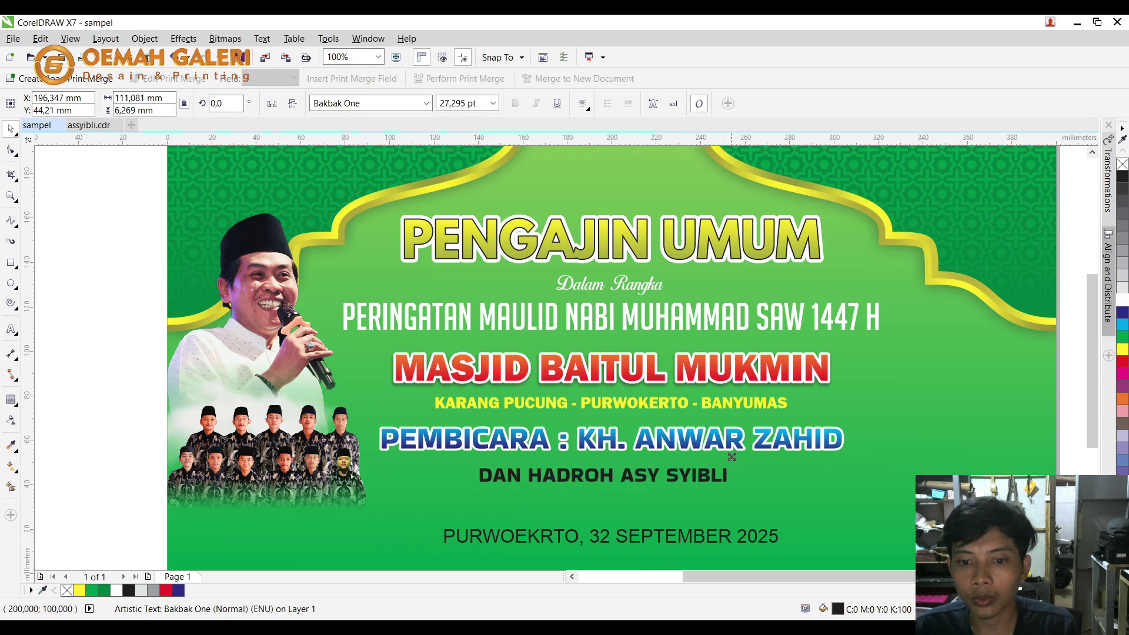
pyautogui.scroll(1, 647, 488)
pyautogui.moveTo(645, 470); pyautogui.dragTo(645, 464)
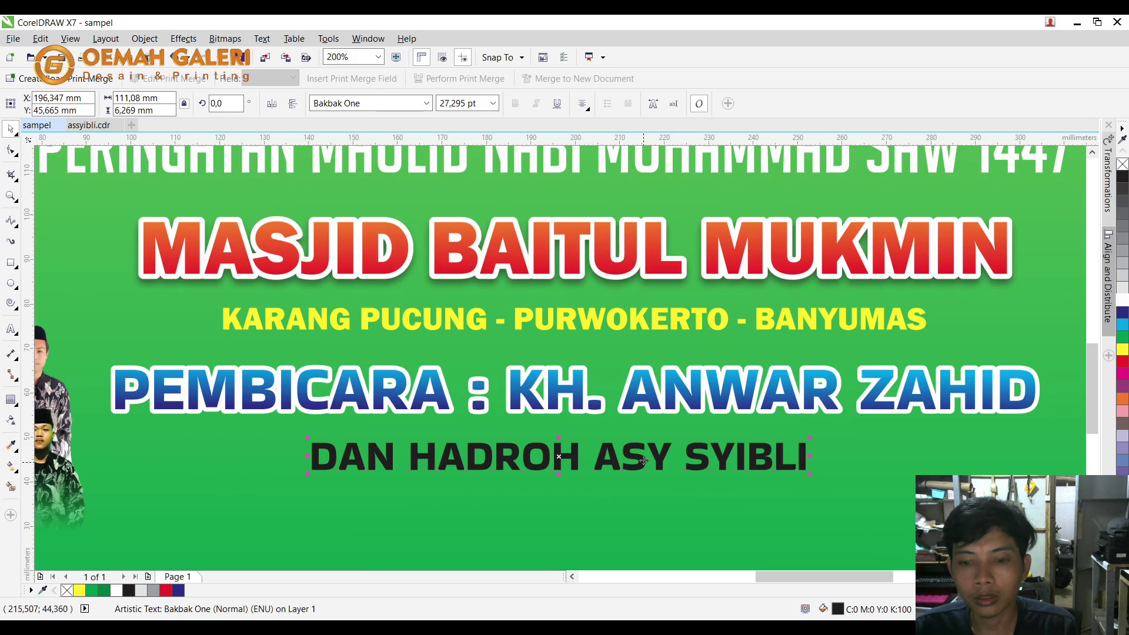
# Copy the PEMBICARA line's blue gradient fill, white outline and text attributes onto the DAN HADROH ASY SYIBLI line.
pyautogui.click(11, 445)
pyautogui.click(288, 401)
pyautogui.click(311, 448)
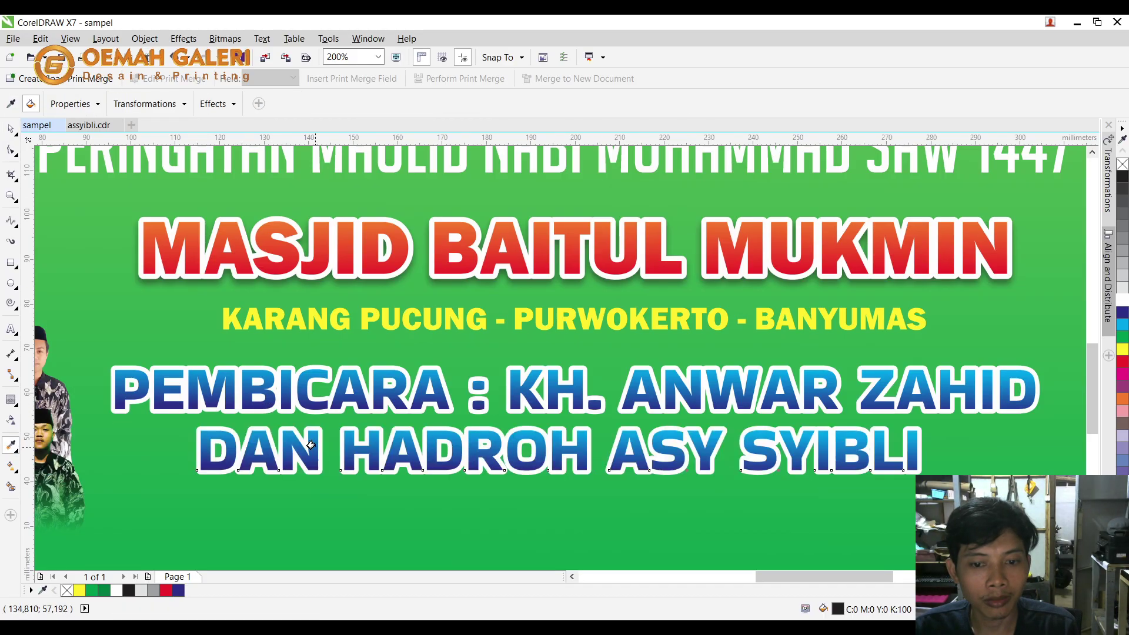
# Shrink the DAN HADROH ASY SYIBLI line and centre it horizontally with the PEMBICARA line.
pyautogui.click(10, 129)
pyautogui.moveTo(920, 427); pyautogui.dragTo(801, 401)
pyautogui.keyDown('shift'); pyautogui.click(749, 402); pyautogui.keyUp('shift')
pyautogui.press('c')
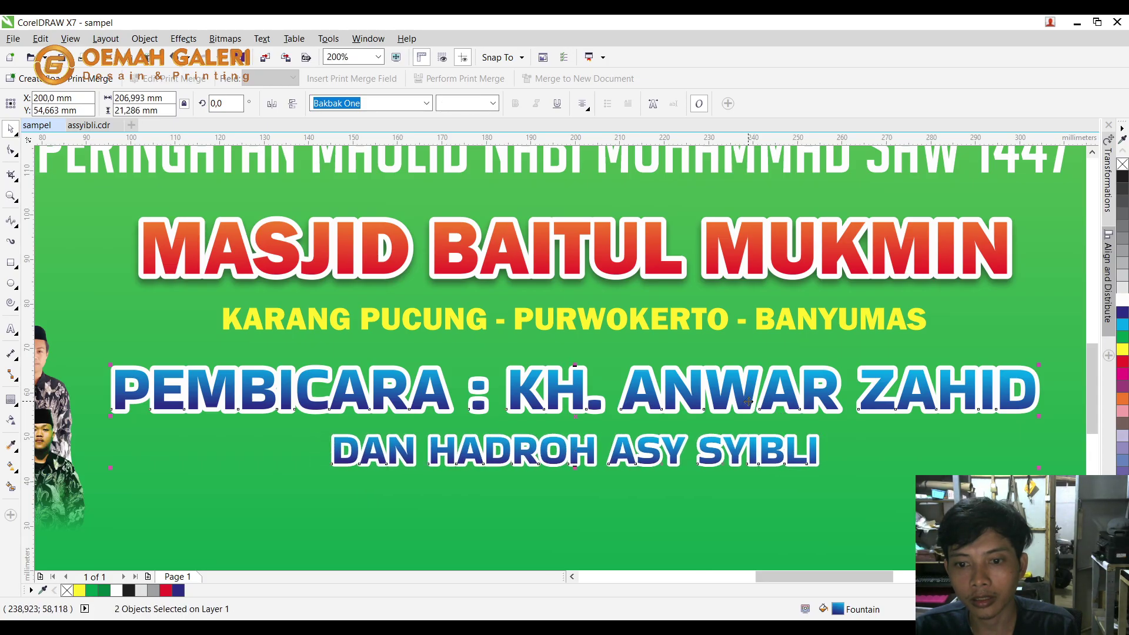
pyautogui.scroll(-1, 748, 402)
pyautogui.keyDown('shift'); pyautogui.click(826, 433); pyautogui.keyUp('shift')
pyautogui.click(187, 431)
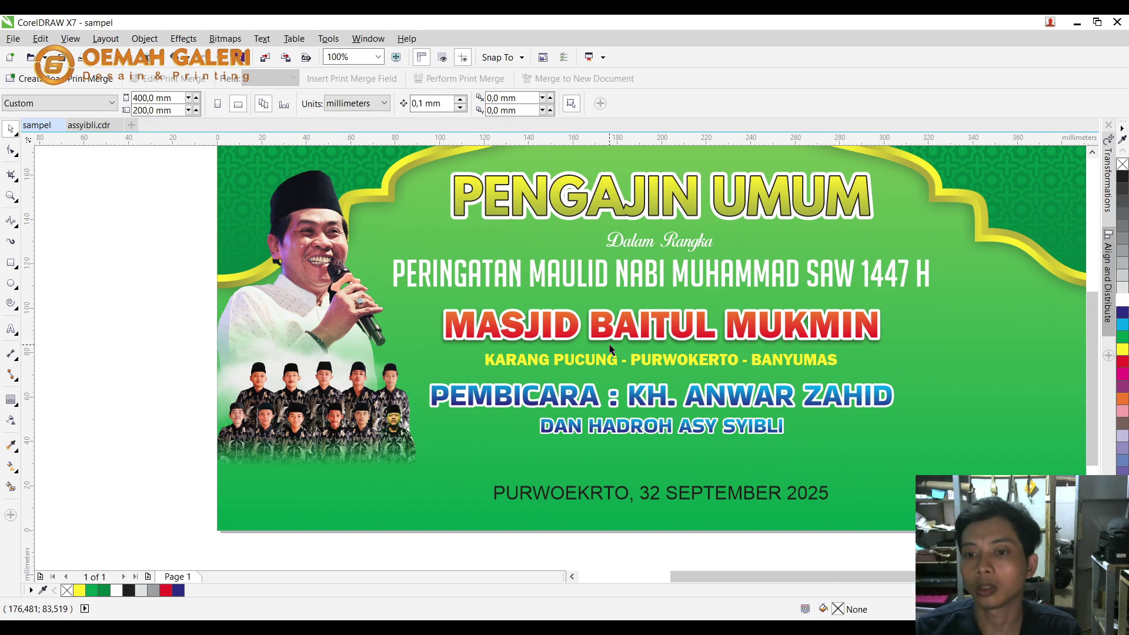
# Give the white PERINGATAN MAULID NABI line a thick dark green outline behind its letters.
pyautogui.click(713, 266)
pyautogui.scroll(2, 714, 267)
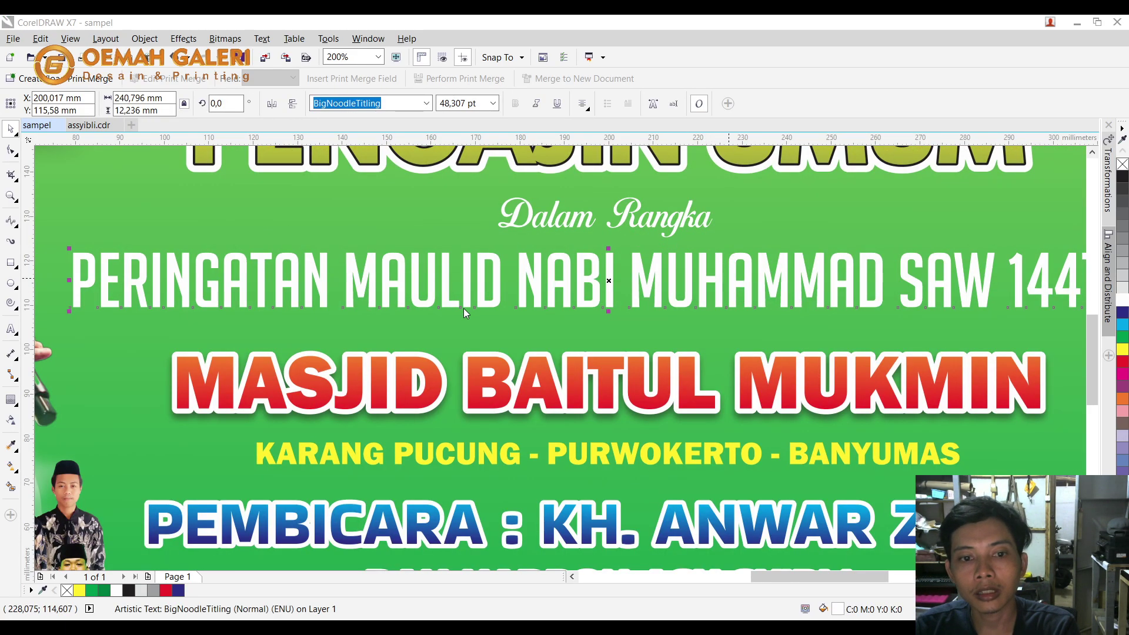
pyautogui.click(567, 462)
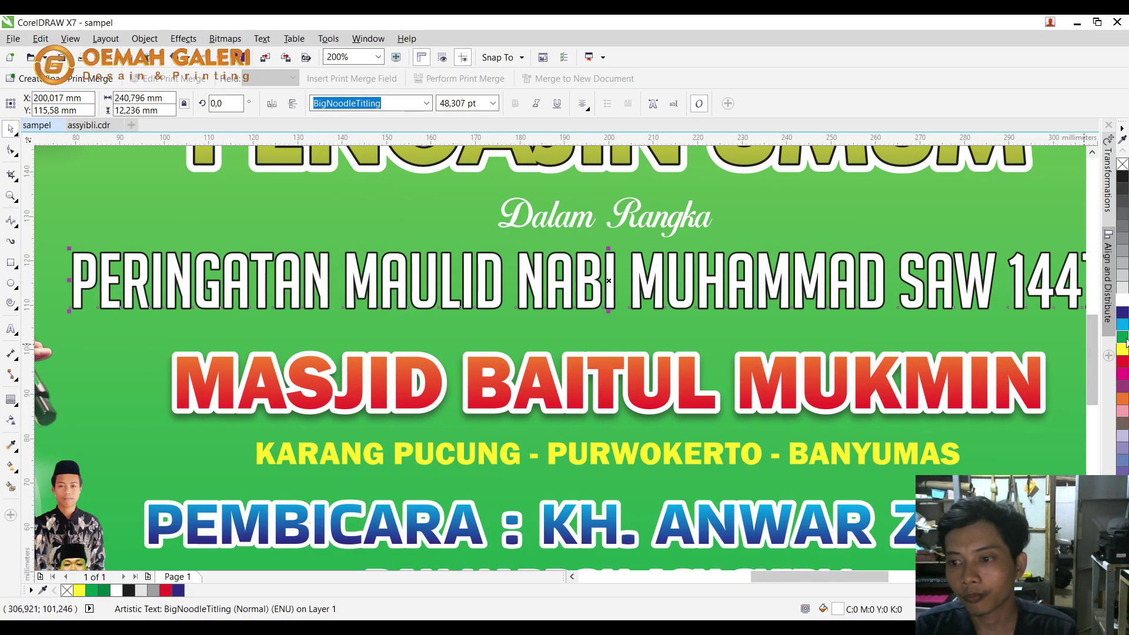
pyautogui.rightClick(1123, 338)
pyautogui.rightClick(104, 591)
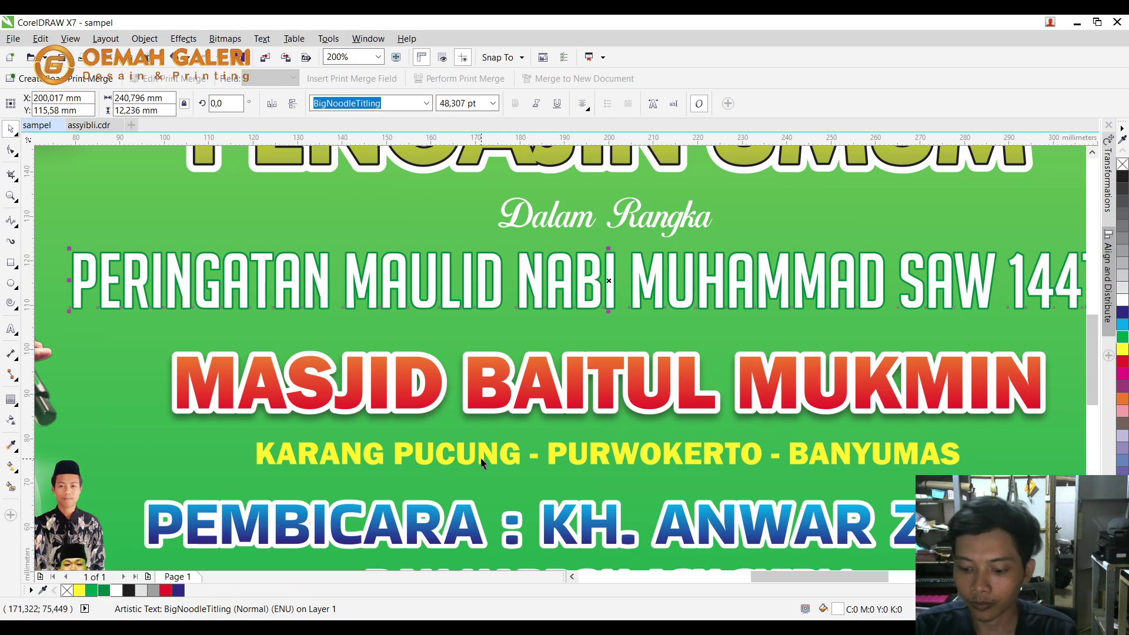
pyautogui.press('F12')
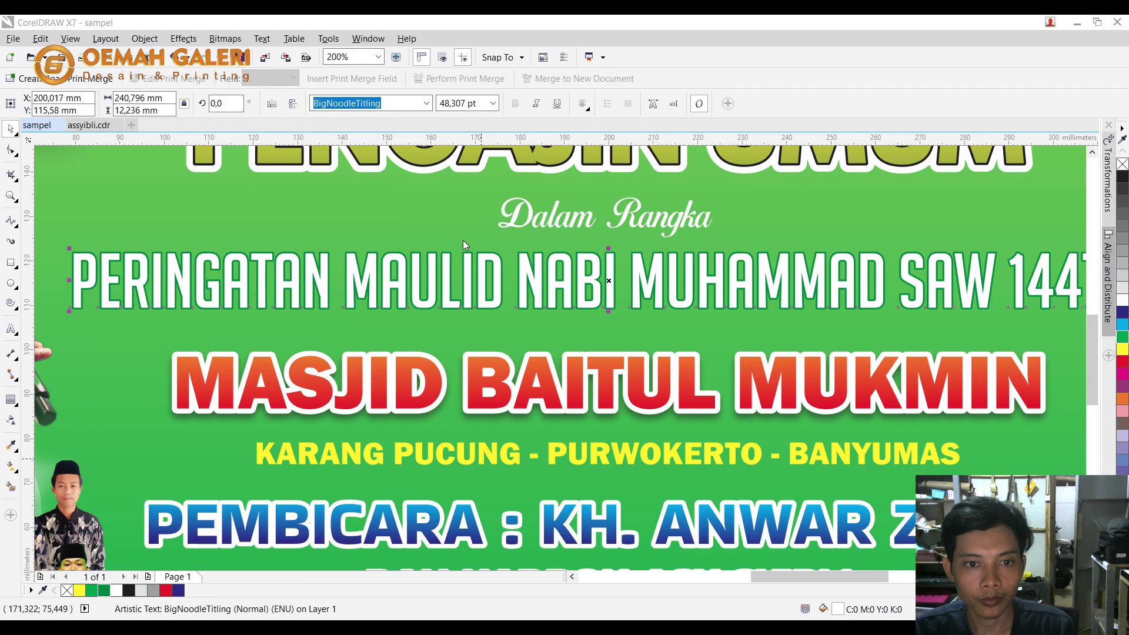
pyautogui.press('Return')
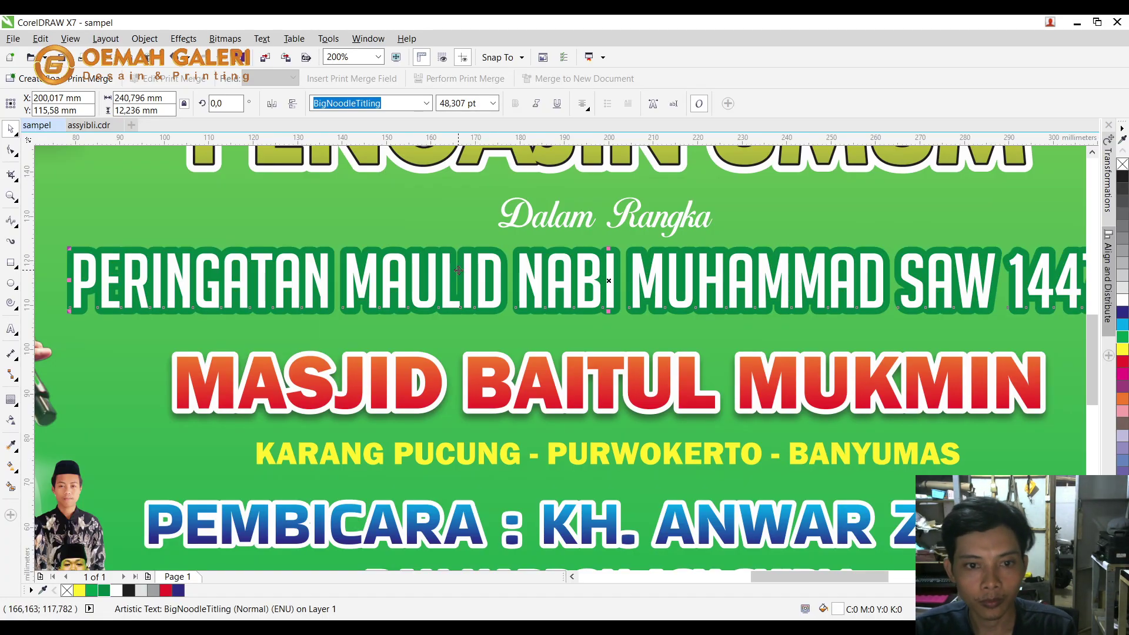
# Add a lighter green outline inside the dark green one on the PERINGATAN MAULID NABI line.
pyautogui.rightClick(90, 592)
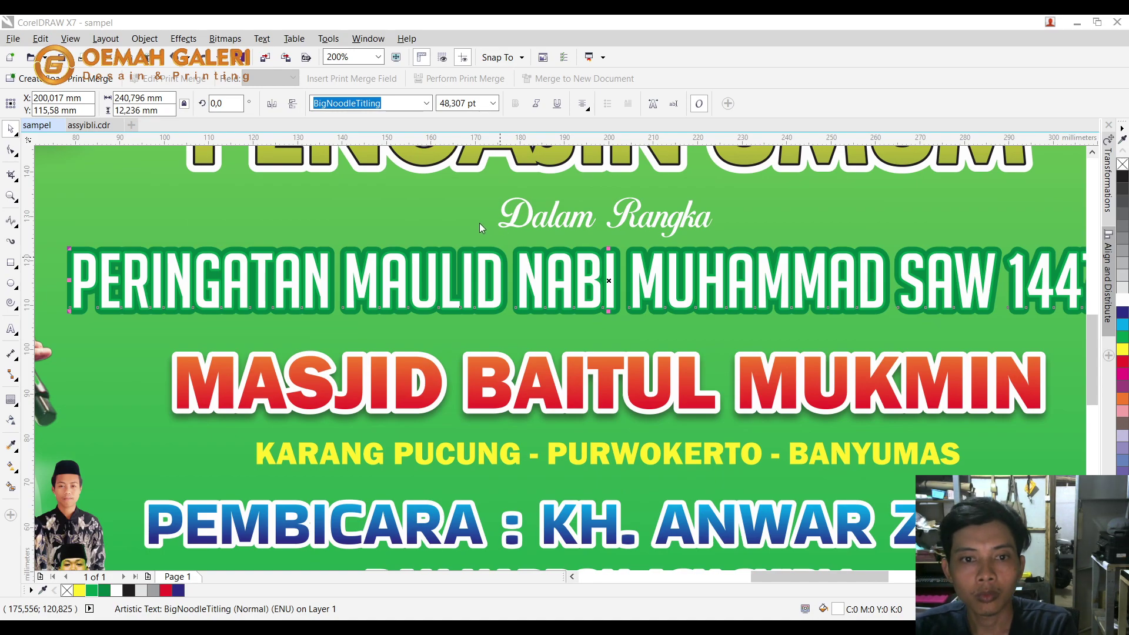
pyautogui.scroll(-1, 545, 245)
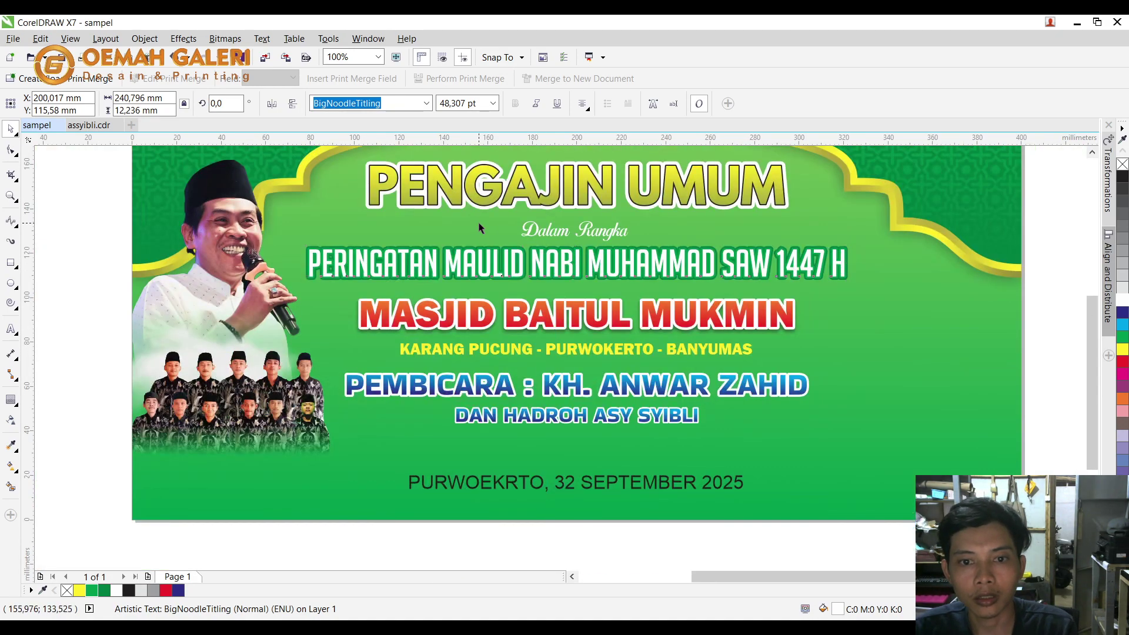
pyautogui.click(478, 225)
pyautogui.click(1062, 180)
pyautogui.press('F4')
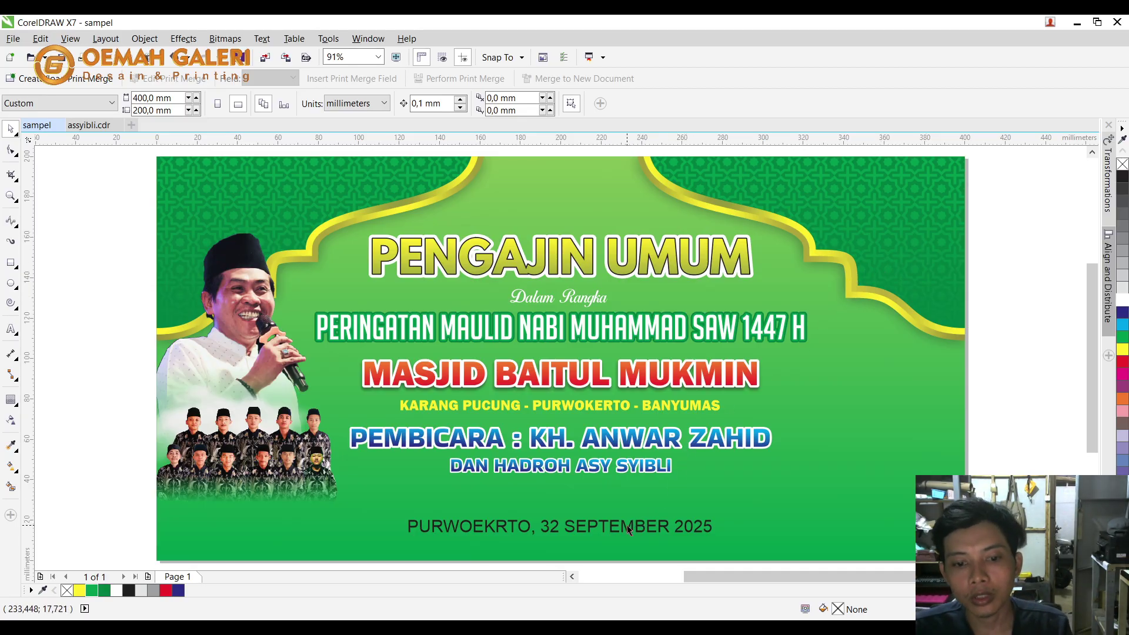
# Correct the spelling of the city in the date line to PURWOKERTO.
pyautogui.click(486, 532)
pyautogui.doubleClick(486, 529)
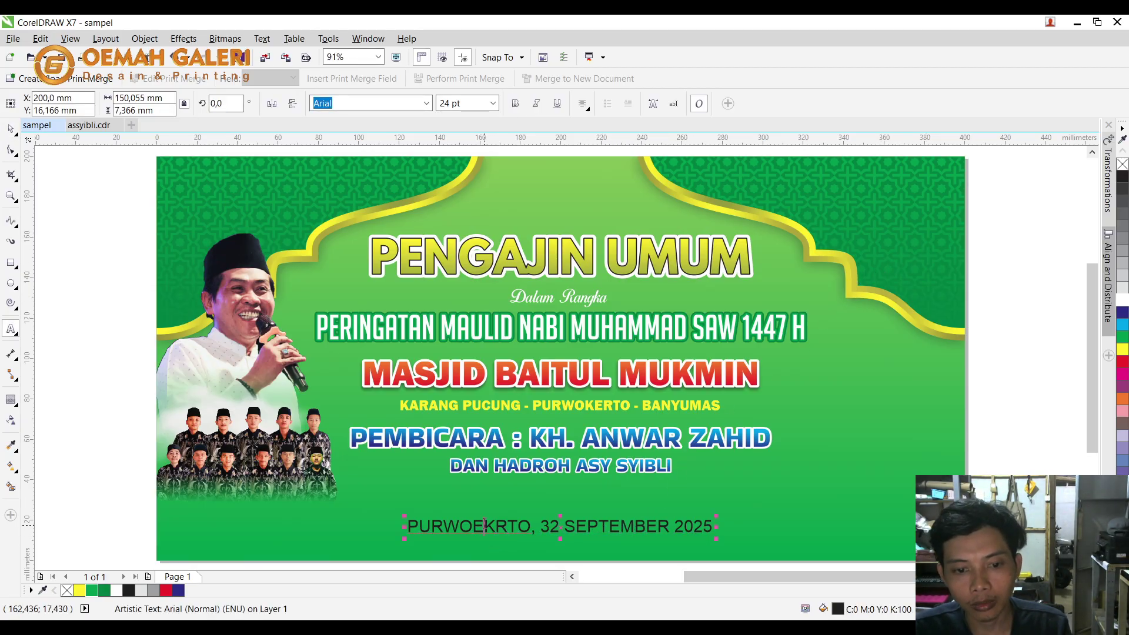
pyautogui.press('BackSpace')
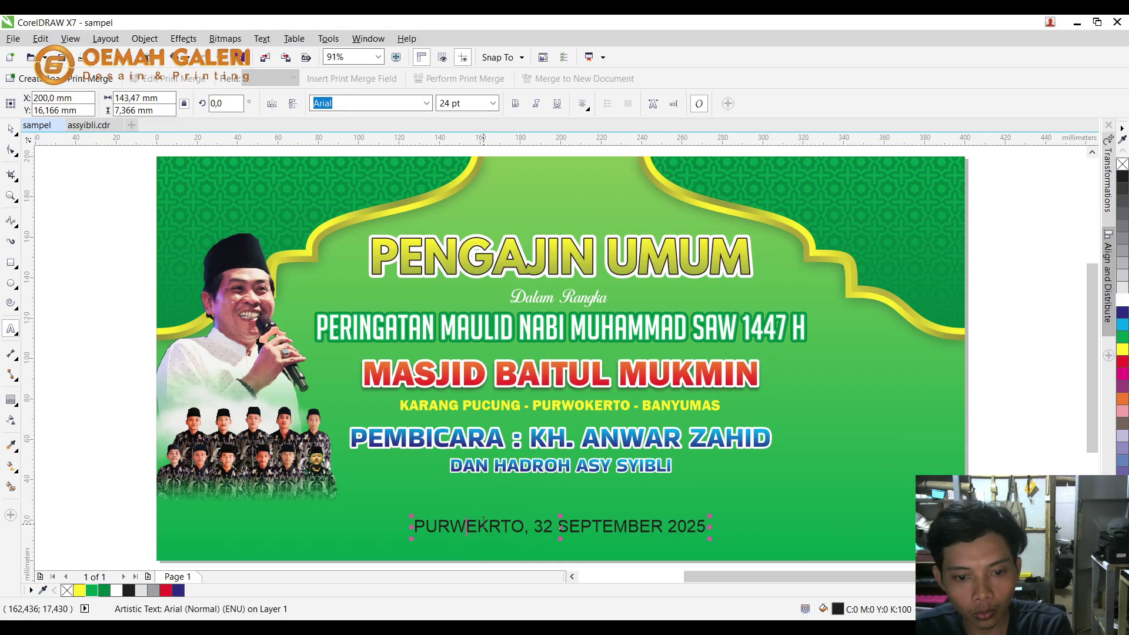
pyautogui.write('O')
pyautogui.press('Delete')
pyautogui.press('Right')
pyautogui.write('E')
pyautogui.click(10, 130)
# Style the date line in white Bakbak One, about 104 mm wide, and centre it near the banner's lower edge.
pyautogui.click(367, 152)
pyautogui.moveTo(702, 516); pyautogui.dragTo(652, 537)
pyautogui.click(1122, 301)
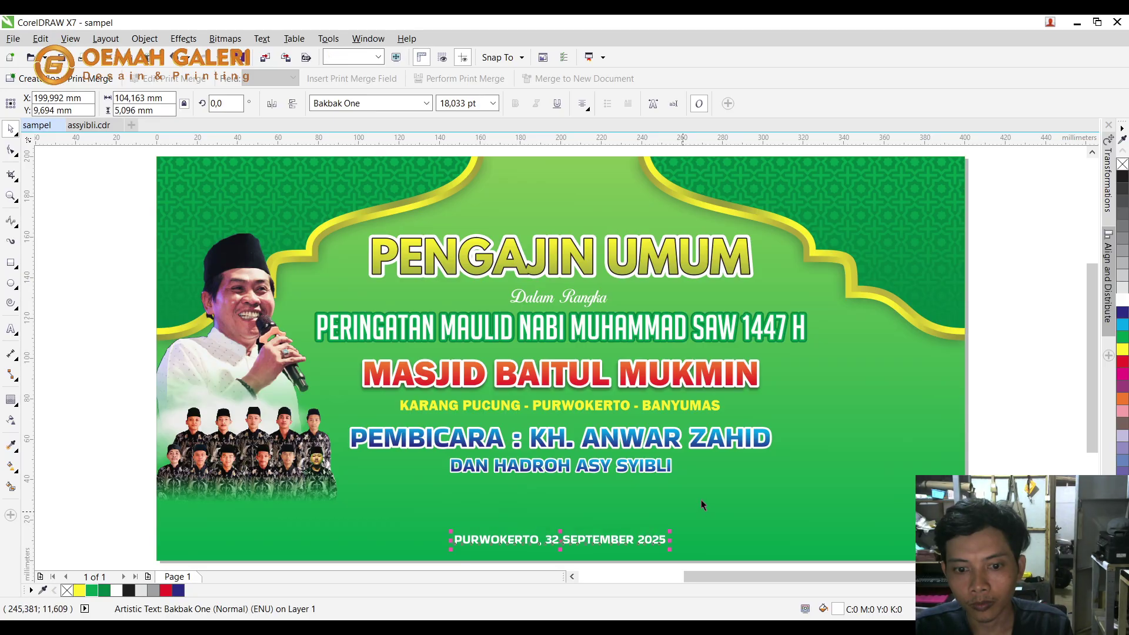
pyautogui.click(700, 504)
pyautogui.click(650, 537)
pyautogui.keyDown('shift'); pyautogui.click(734, 505); pyautogui.keyUp('shift')
pyautogui.click(1022, 403)
# Create a full-width strip about 15 mm tall along the banner's lower edge behind the date line and fill it yellow.
pyautogui.click(837, 455)
pyautogui.moveTo(560, 153); pyautogui.dragTo(559, 529)
pyautogui.keyDown('shift'); pyautogui.click(595, 537); pyautogui.keyUp('shift')
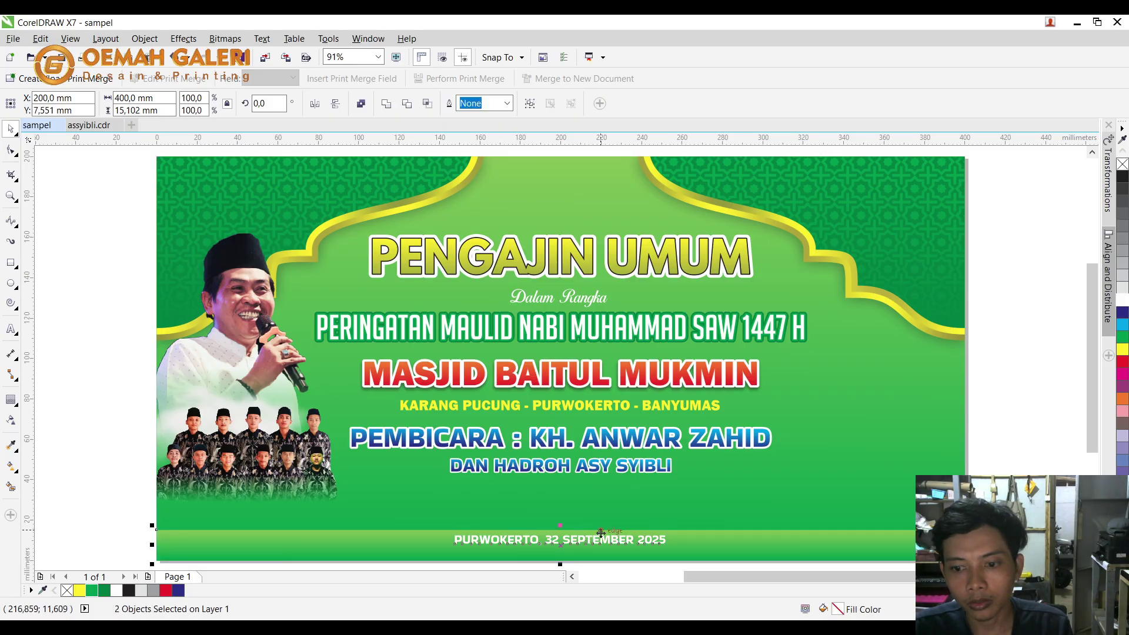
pyautogui.click(707, 532)
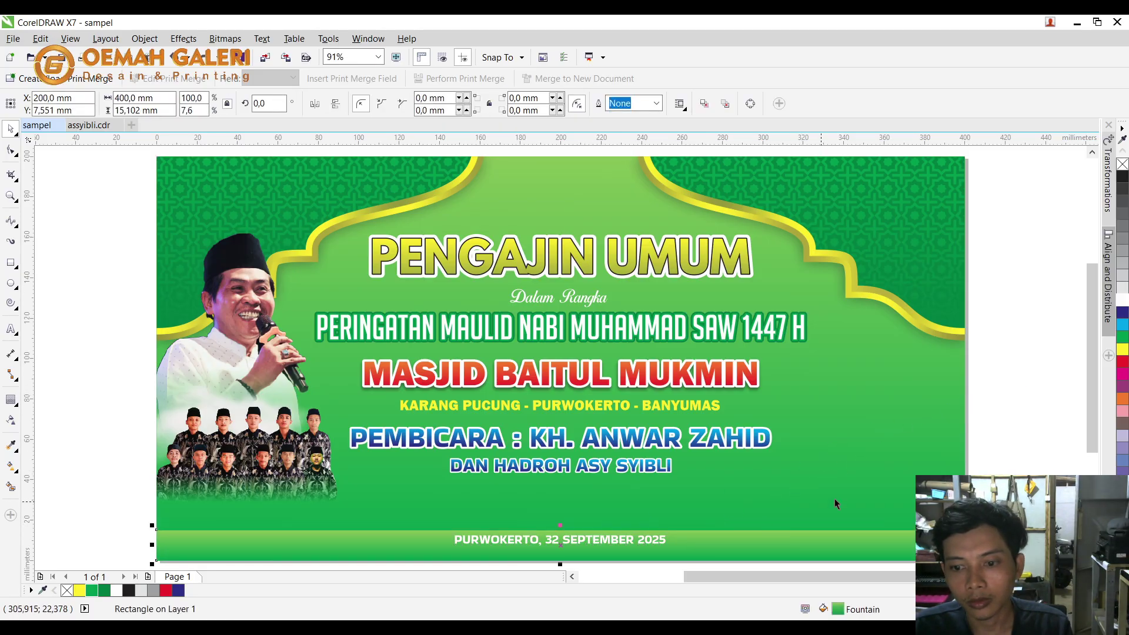
pyautogui.click(1124, 361)
pyautogui.click(1124, 339)
pyautogui.click(1122, 350)
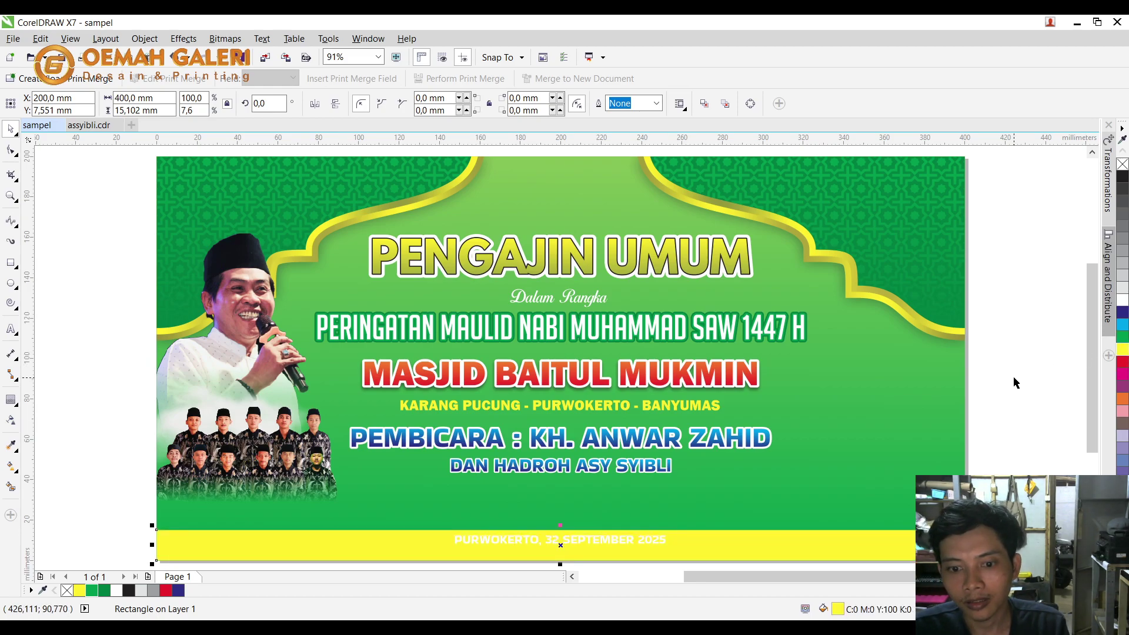
# Colour the date line black and align it with the yellow strip.
pyautogui.press('Tab')
pyautogui.press('Tab')
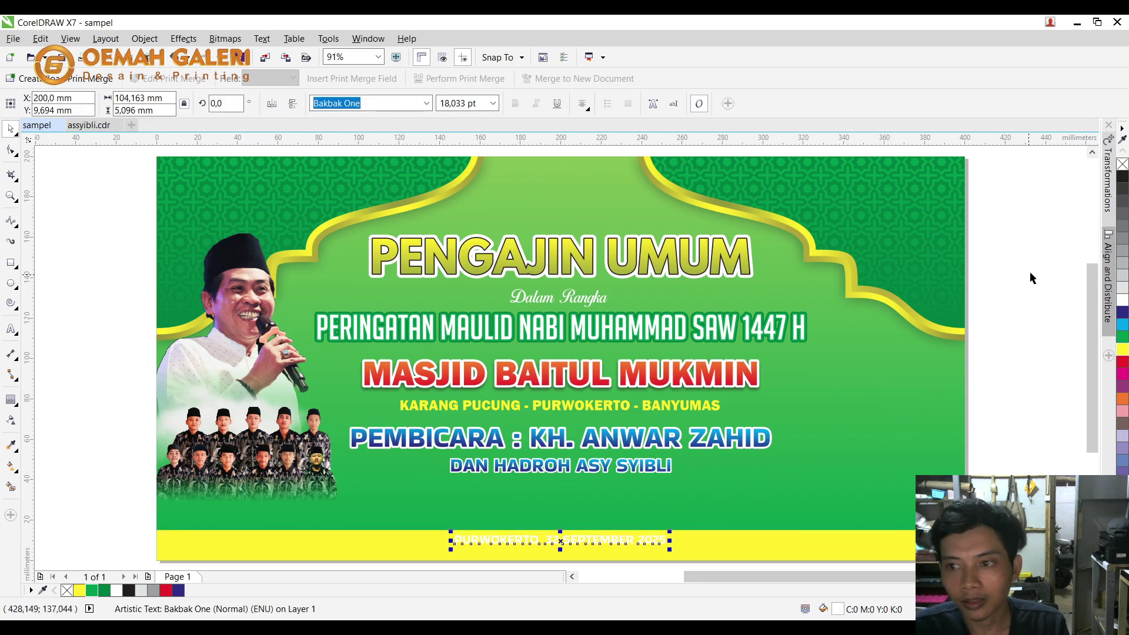
pyautogui.click(1122, 176)
pyautogui.keyDown('shift'); pyautogui.click(701, 540); pyautogui.keyUp('shift')
pyautogui.click(1017, 389)
# Enlarge the date line slightly and centre it within the yellow strip.
pyautogui.click(651, 542)
pyautogui.press('Down')
pyautogui.press('Down')
pyautogui.press('Down')
pyautogui.press('Down')
pyautogui.press('Down')
pyautogui.press('Down')
pyautogui.press('Down')
pyautogui.press('Down')
pyautogui.press('Down')
pyautogui.press('Down')
pyautogui.press('Down')
pyautogui.press('Down')
pyautogui.press('Down')
pyautogui.press('Down')
pyautogui.press('Down')
pyautogui.press('Down')
pyautogui.press('Down')
pyautogui.press('Down')
pyautogui.press('Down')
pyautogui.press('Down')
pyautogui.moveTo(670, 540); pyautogui.dragTo(684, 535)
pyautogui.keyDown('shift'); pyautogui.click(716, 555); pyautogui.keyUp('shift')
pyautogui.click(1004, 443)
pyautogui.click(639, 630)
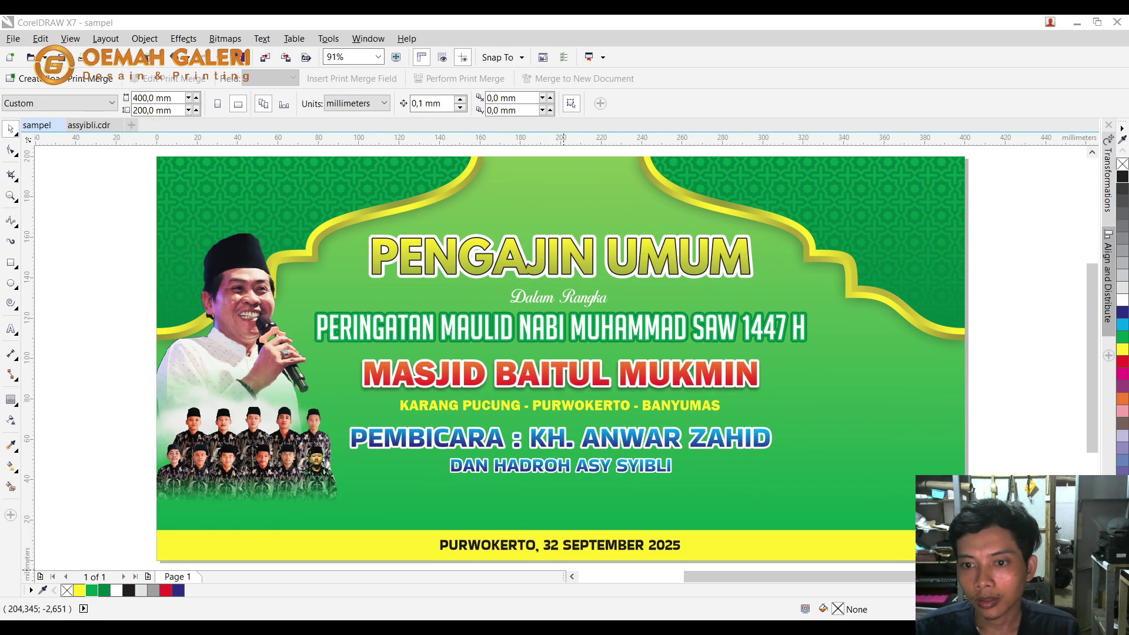
pyautogui.click(830, 319)
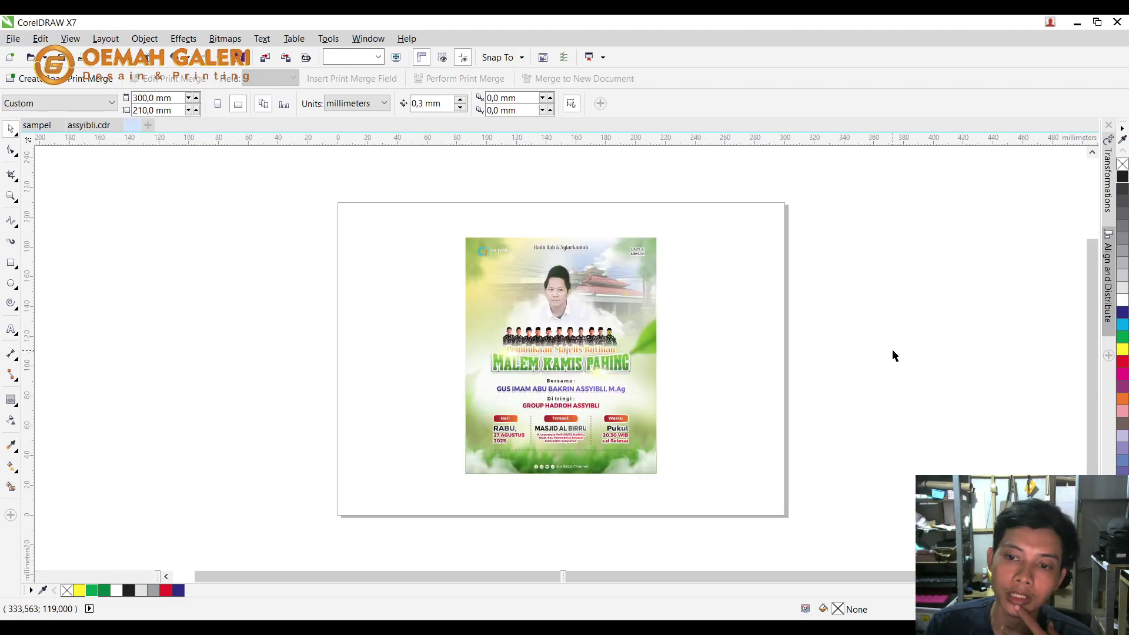
pyautogui.click(606, 285)
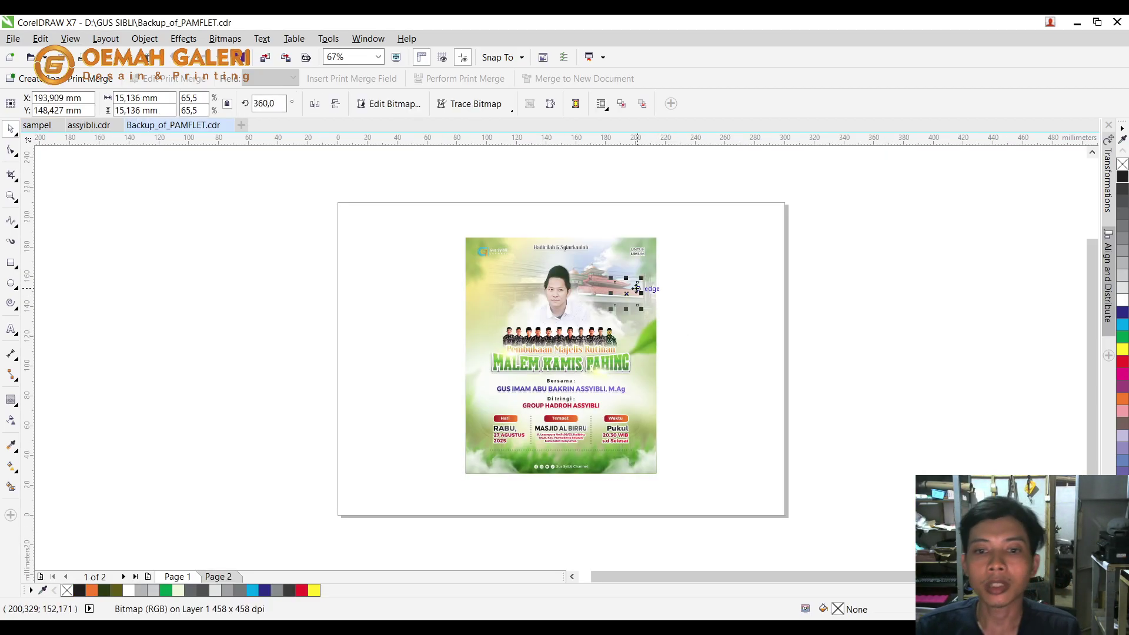
pyautogui.click(612, 276)
pyautogui.moveTo(616, 277); pyautogui.dragTo(765, 265)
pyautogui.moveTo(600, 281); pyautogui.dragTo(687, 252)
pyautogui.hotkey('ctrl', 'z')
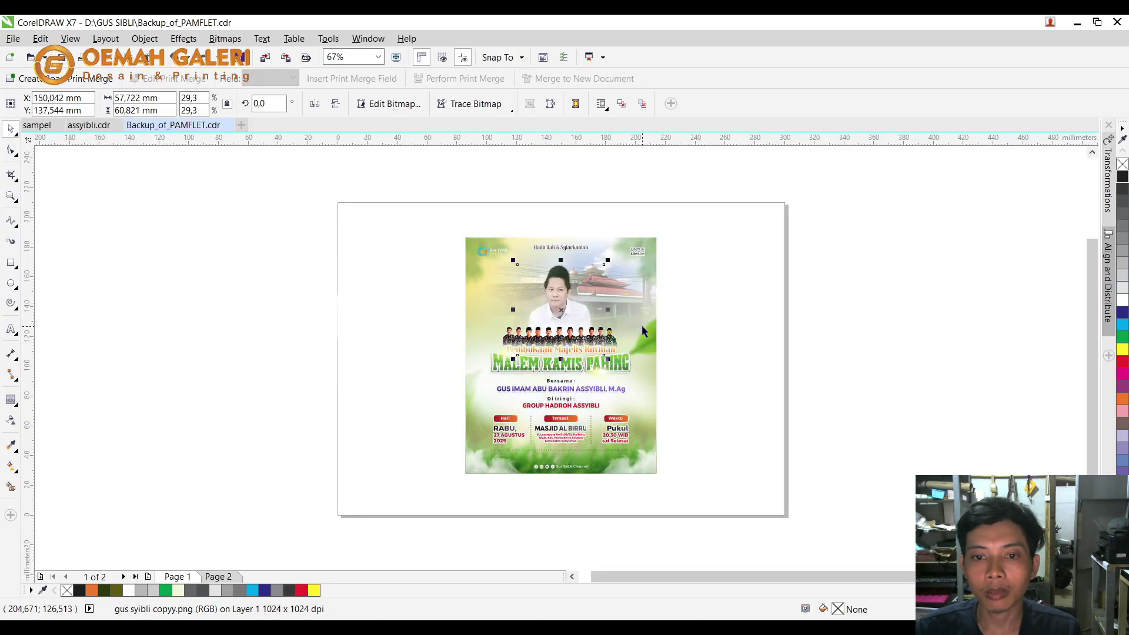
pyautogui.click(641, 326)
pyautogui.click(789, 271)
pyautogui.click(850, 294)
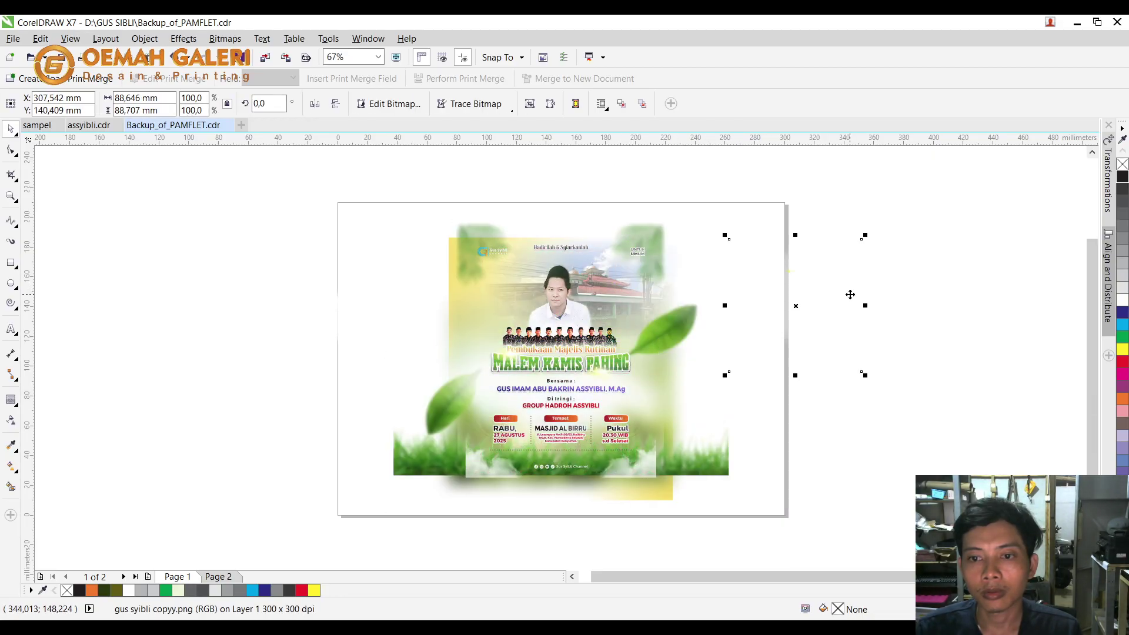
# Separate the mosque photo from the poster's portrait and leaf overlays and copy it into the sampel document.
pyautogui.moveTo(607, 289); pyautogui.dragTo(865, 340)
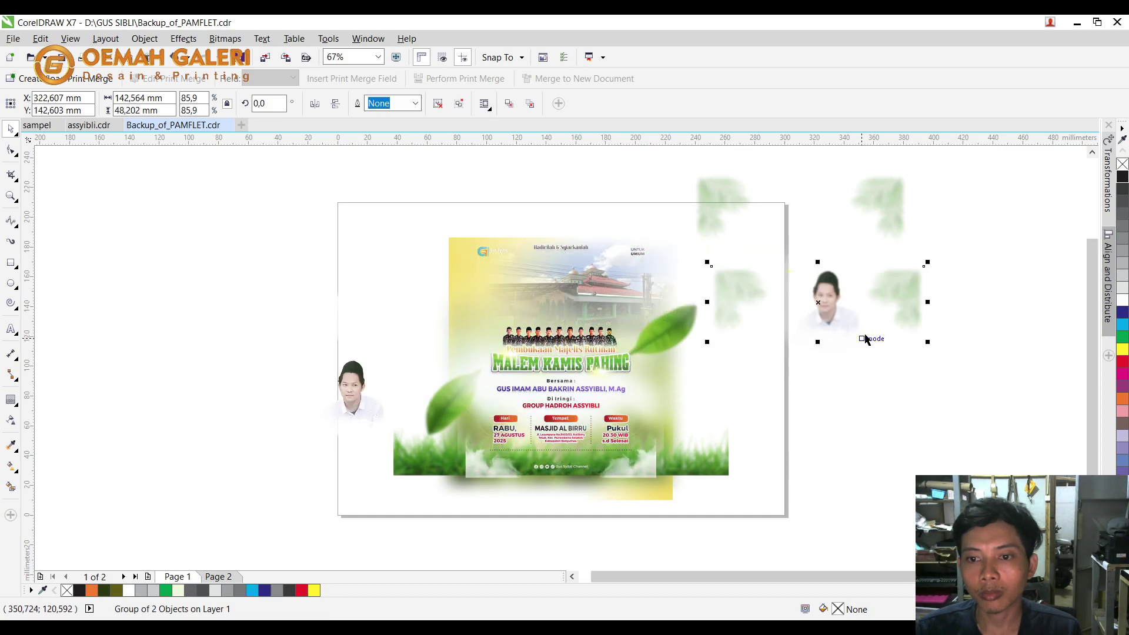
pyautogui.moveTo(595, 294); pyautogui.dragTo(892, 360)
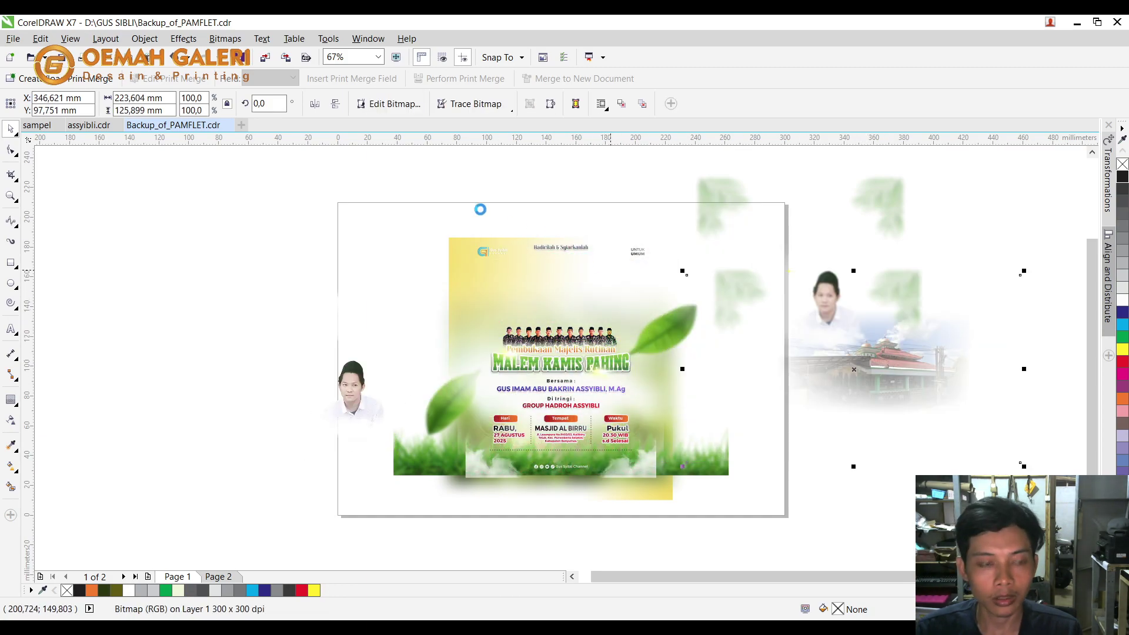
pyautogui.click(94, 126)
pyautogui.click(37, 125)
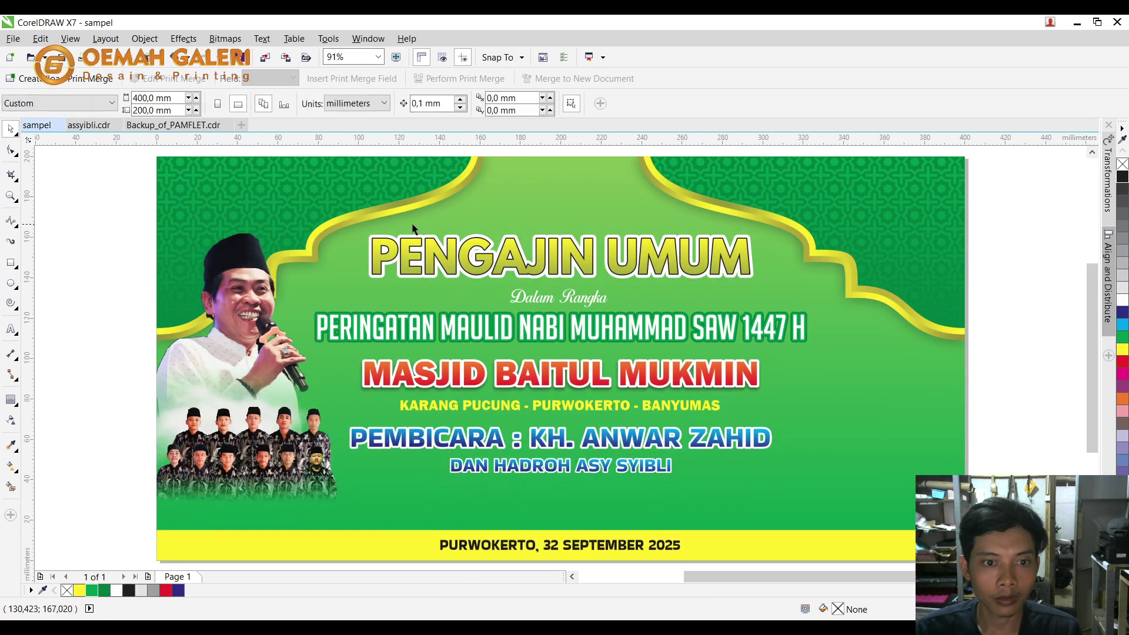
pyautogui.hotkey('ctrl', 'v')
# Enlarge the mosque photo to about 300 × 169 mm and place it over the banner's right side, beside the event text.
pyautogui.scroll(-2, 718, 320)
pyautogui.moveTo(910, 329); pyautogui.dragTo(854, 331)
pyautogui.moveTo(929, 425); pyautogui.dragTo(965, 457)
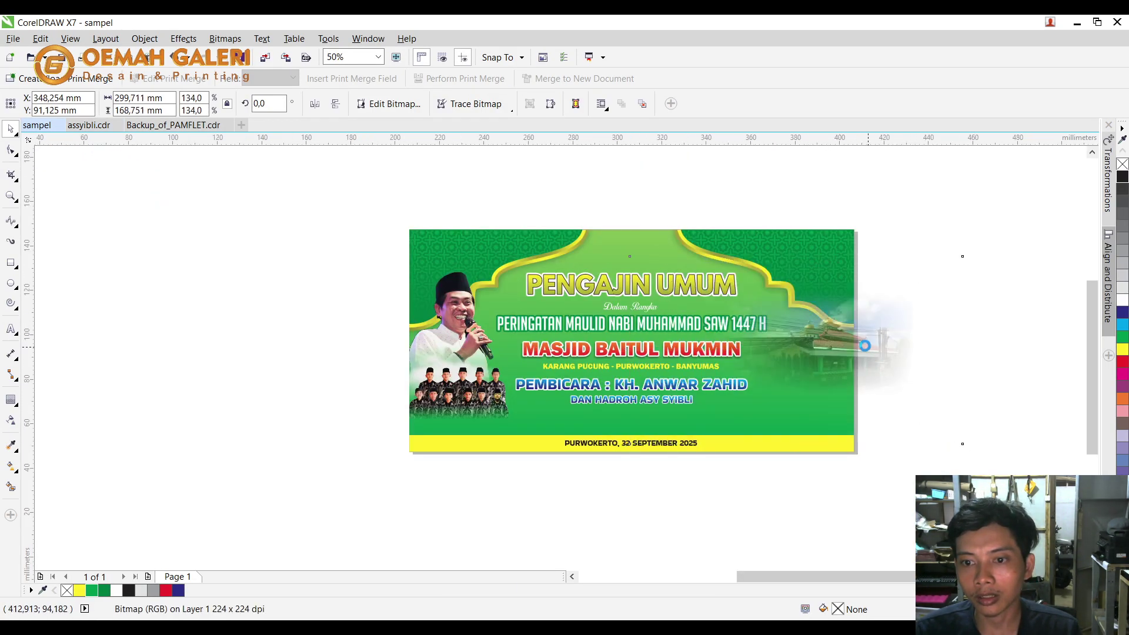
pyautogui.scroll(2, 876, 327)
pyautogui.moveTo(881, 324); pyautogui.dragTo(867, 322)
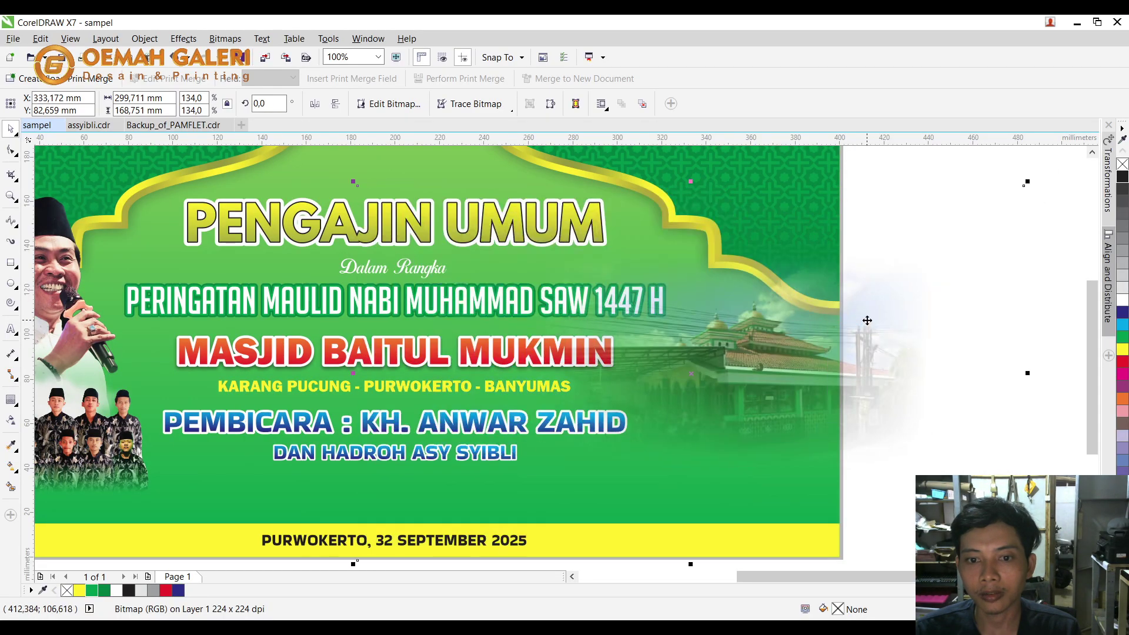
pyautogui.scroll(-2, 866, 322)
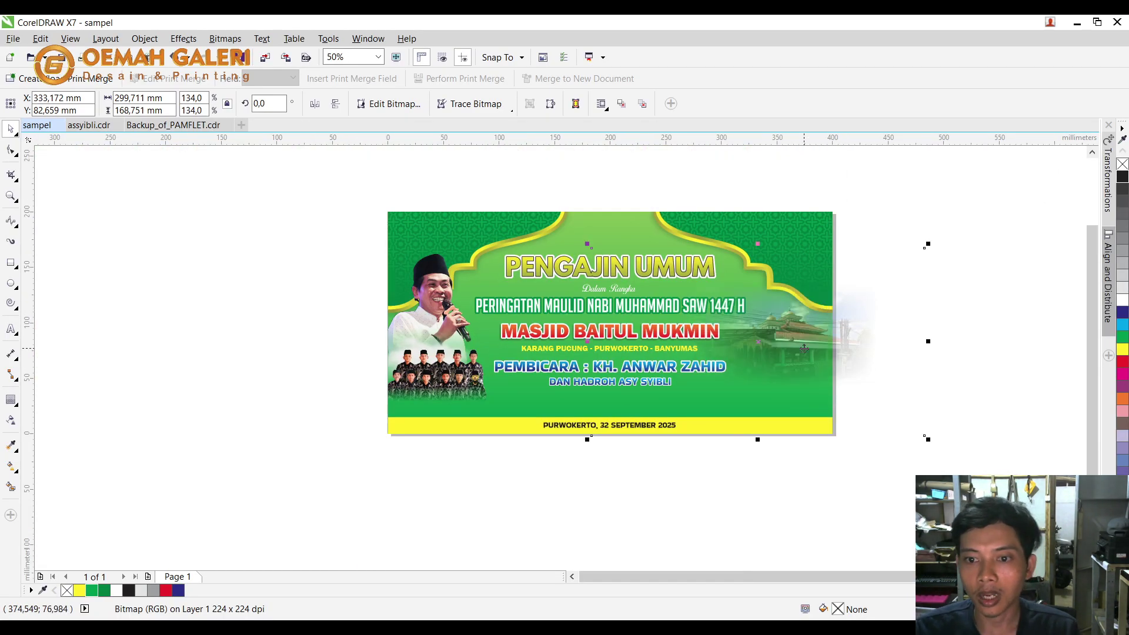
pyautogui.moveTo(799, 342); pyautogui.dragTo(793, 339)
# Crop the mosque photo's overhang so it ends at the banner's right edge.
pyautogui.press('F10')
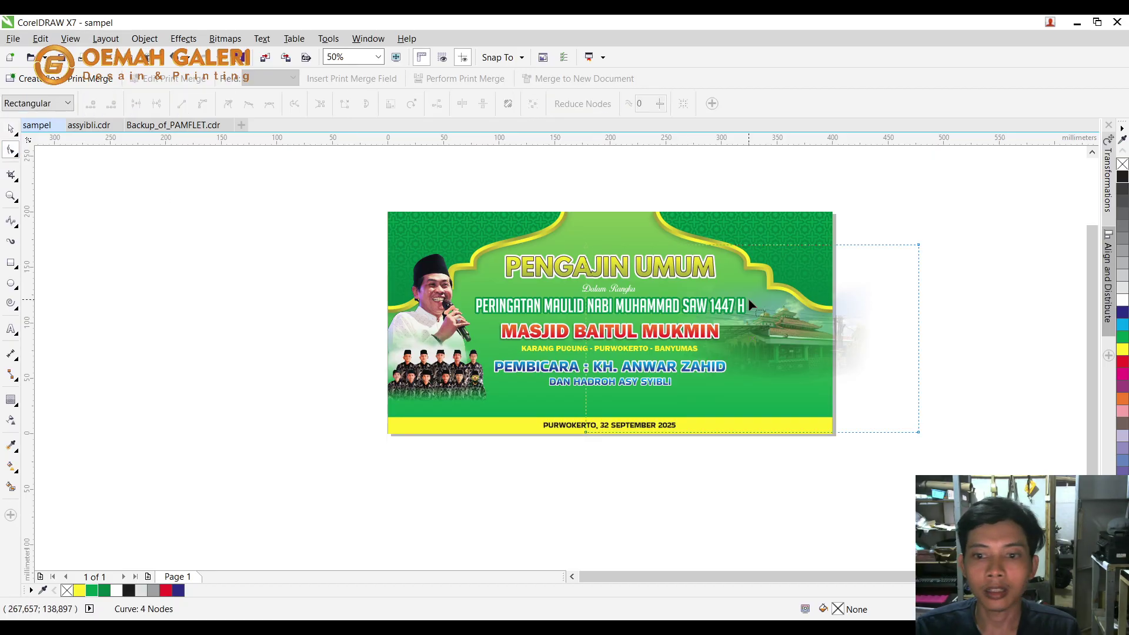
pyautogui.moveTo(919, 432); pyautogui.dragTo(831, 433)
pyautogui.click(10, 128)
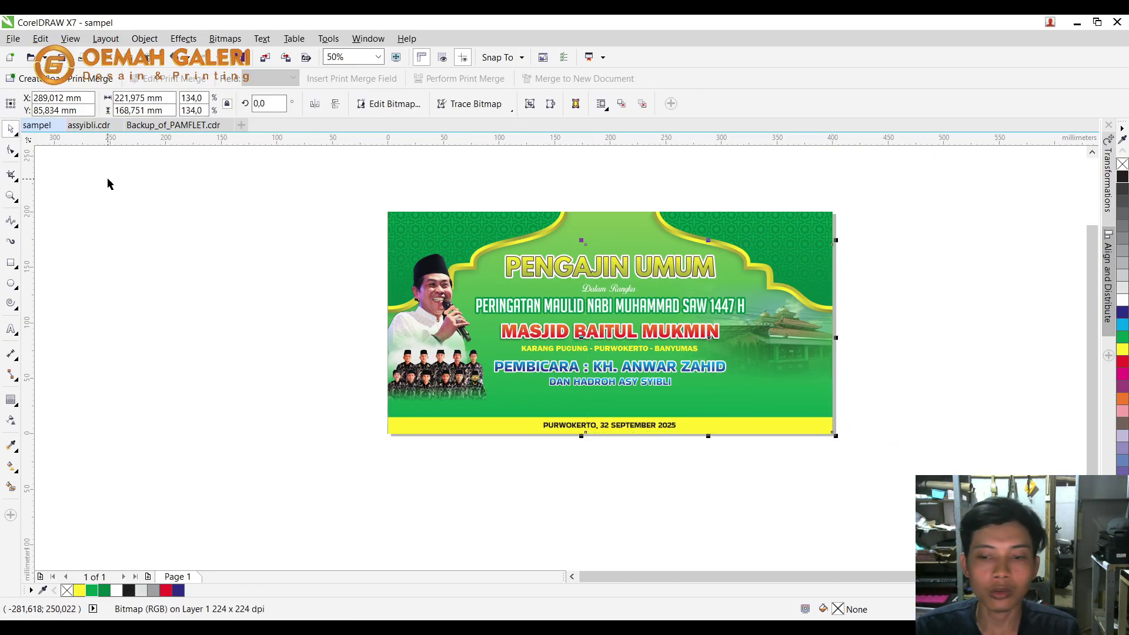
pyautogui.click(138, 200)
pyautogui.press('F4')
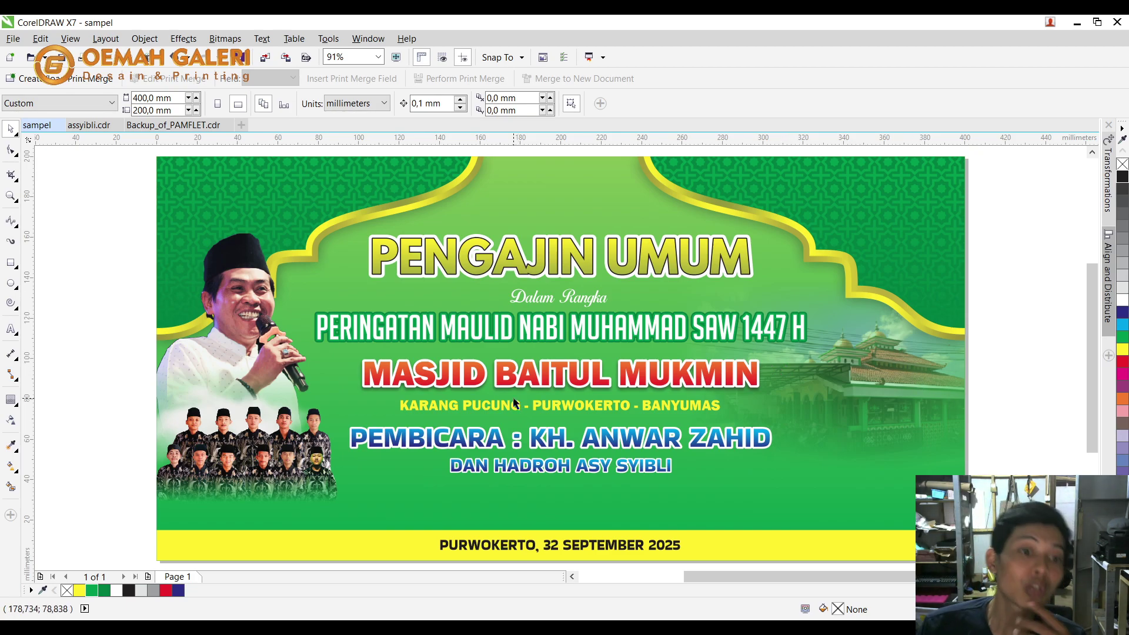
# Crop the speaker photo's overhang so it ends at the banner's left edge.
pyautogui.click(273, 312)
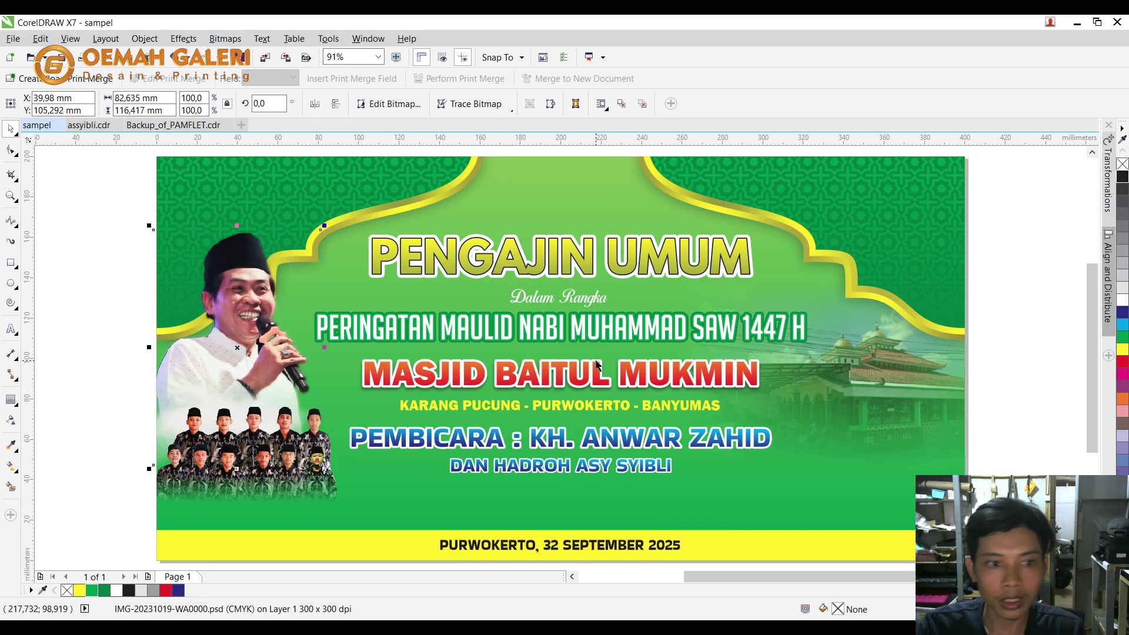
pyautogui.click(10, 150)
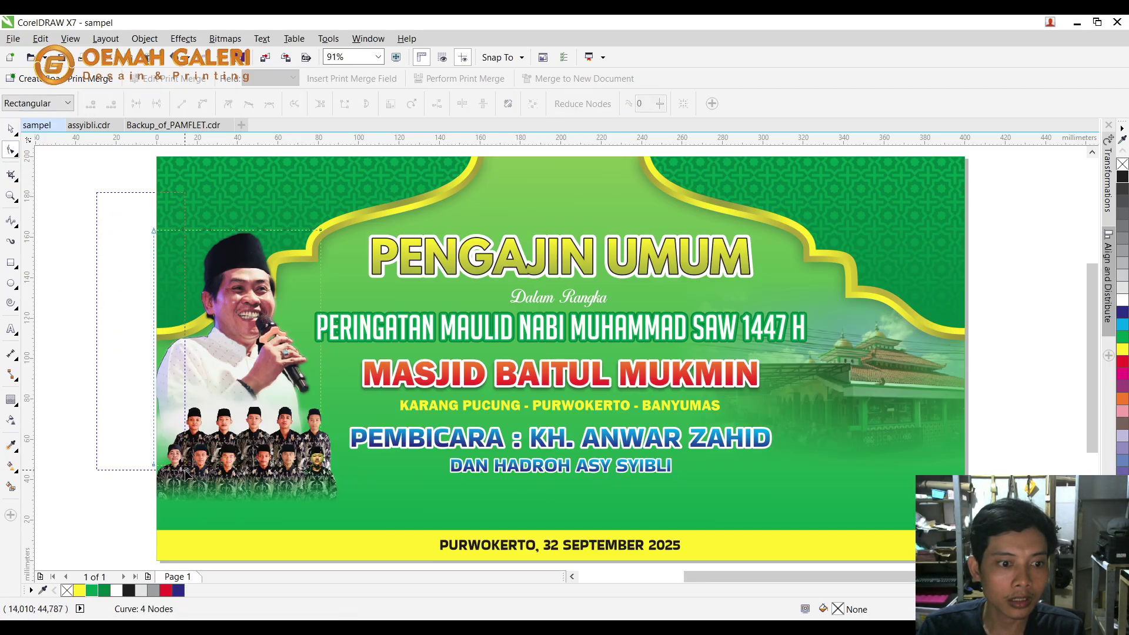
pyautogui.press('space')
pyautogui.scroll(3, 263, 241)
pyautogui.scroll(1, 262, 241)
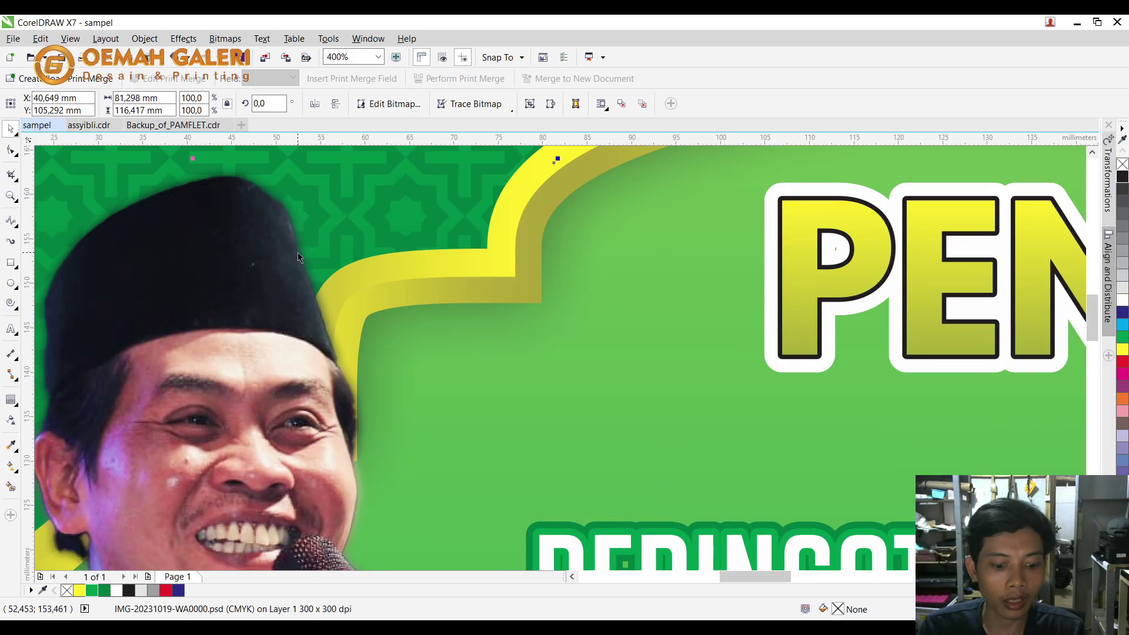
pyautogui.press('F4')
pyautogui.click(1017, 235)
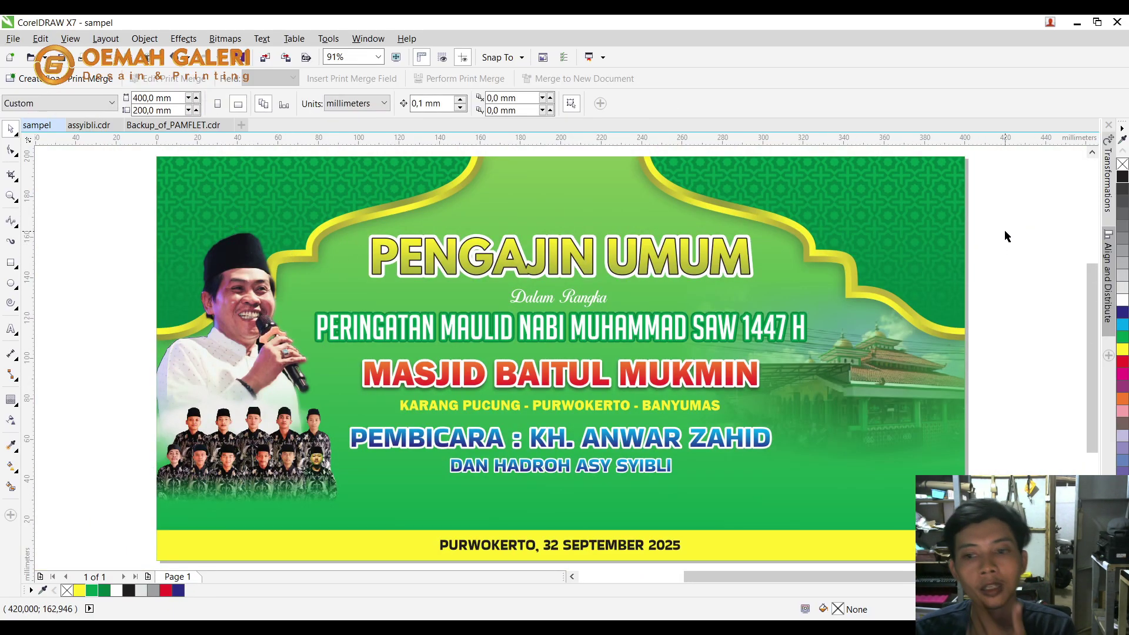
pyautogui.scroll(-1, 364, 259)
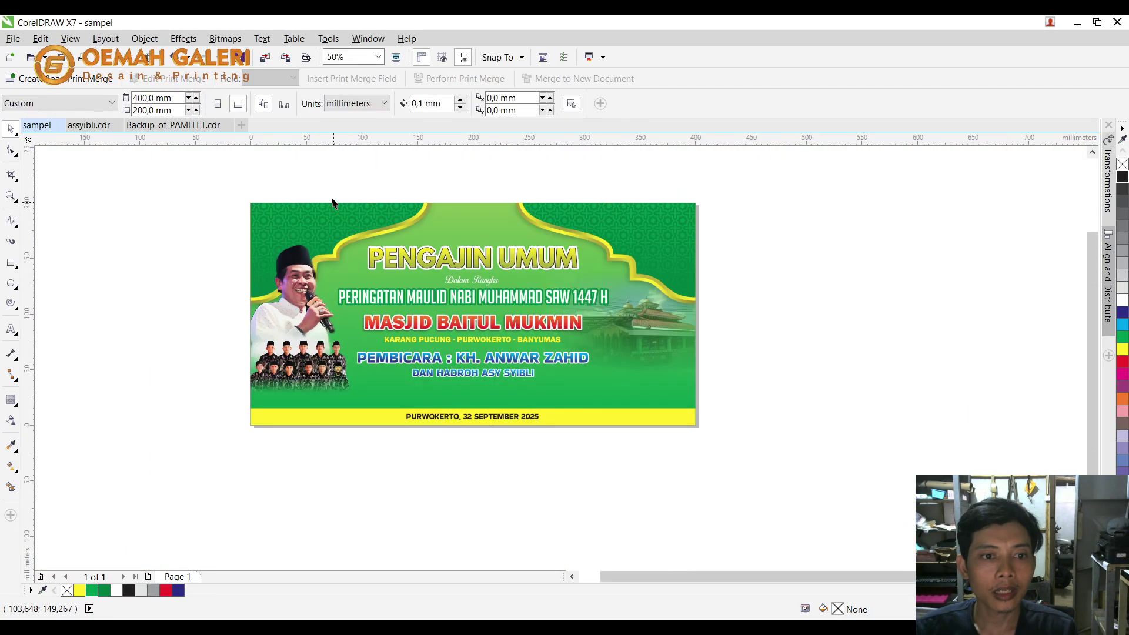
pyautogui.scroll(1, 322, 187)
pyautogui.scroll(-1, 98, 237)
pyautogui.scroll(2, 85, 233)
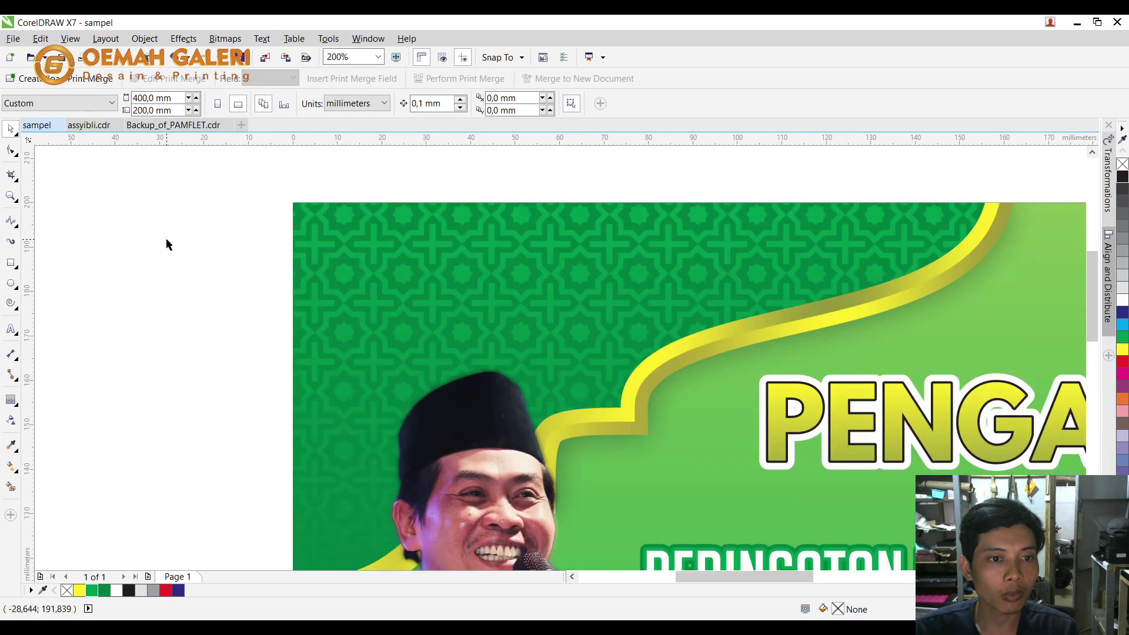
# Draw a square about 12.4 mm wide on the patterned area above the speaker and rotate it 45°.
pyautogui.click(10, 263)
pyautogui.scroll(1, 418, 228)
pyautogui.moveTo(423, 241); pyautogui.dragTo(534, 352)
pyautogui.click(11, 128)
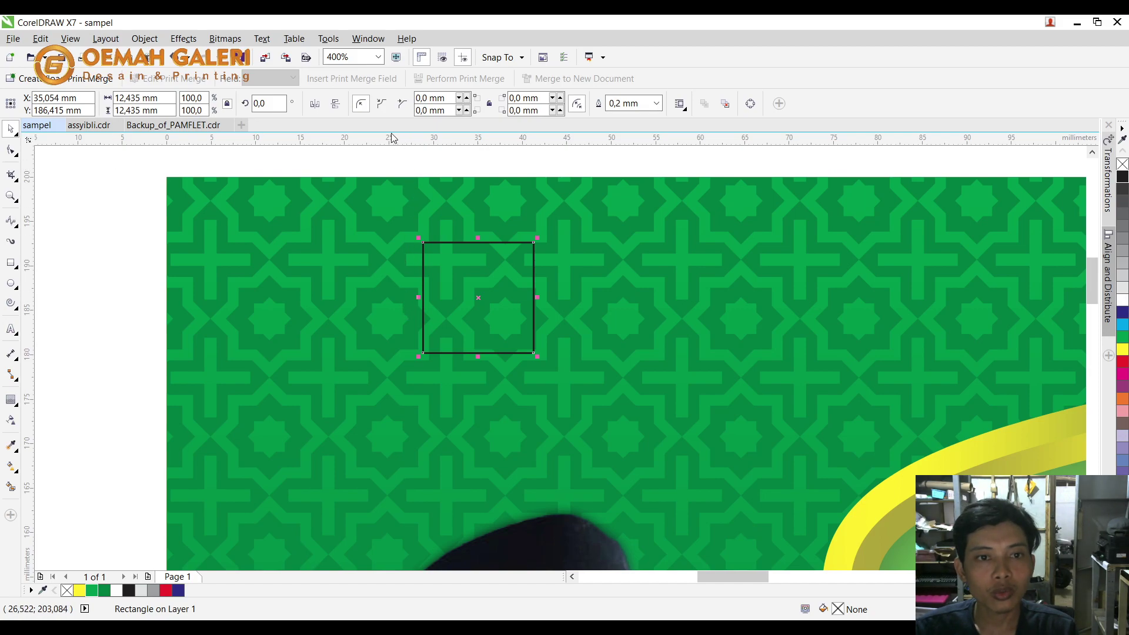
pyautogui.doubleClick(283, 109)
pyautogui.write('90')
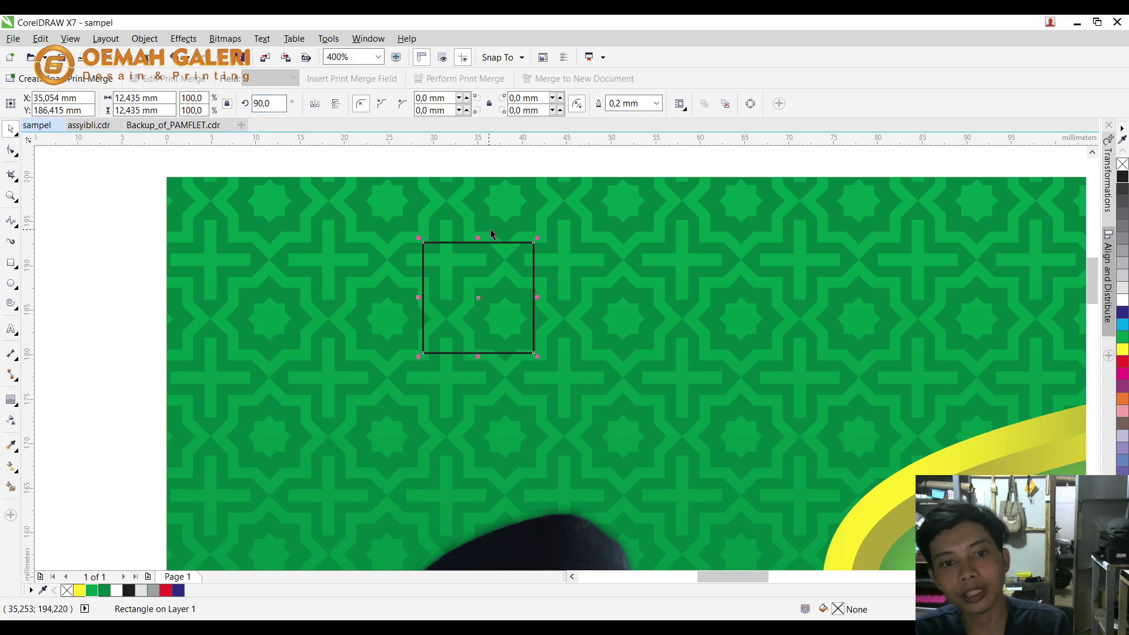
pyautogui.doubleClick(266, 103)
pyautogui.write('45')
pyautogui.press('Return')
# Squeeze and stretch the rotated square into a thin vertical spike about 2 mm wide and 58 mm tall.
pyautogui.moveTo(562, 306); pyautogui.dragTo(492, 302)
pyautogui.moveTo(478, 380); pyautogui.dragTo(478, 491)
pyautogui.scroll(-1, 357, 300)
pyautogui.scroll(1, 425, 263)
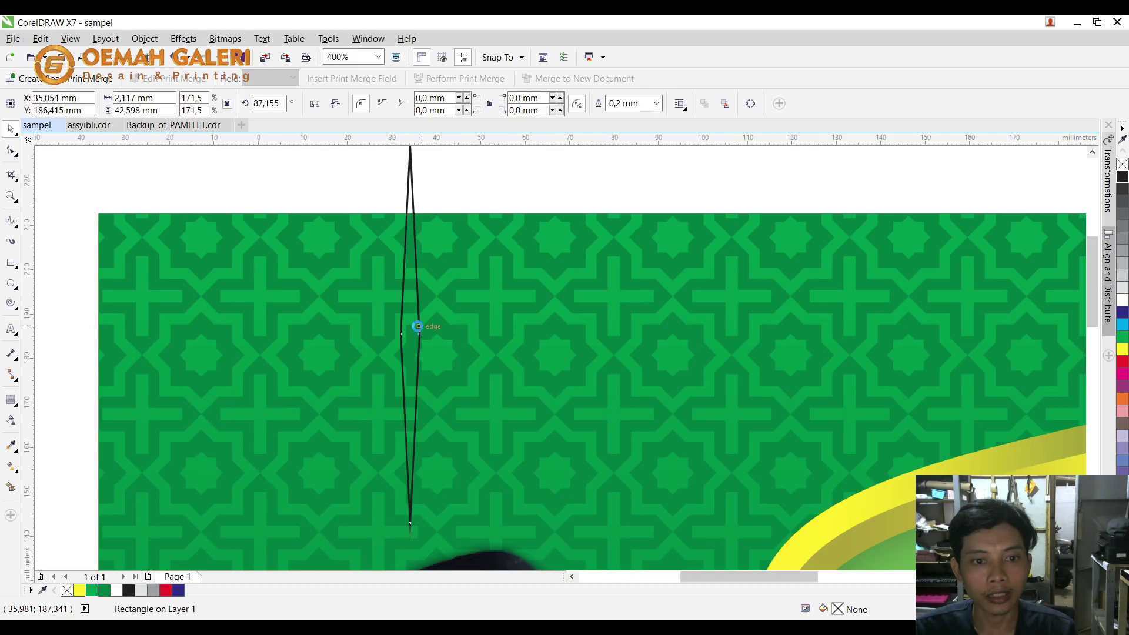
pyautogui.scroll(-1, 410, 229)
pyautogui.moveTo(414, 234); pyautogui.dragTo(414, 203)
# Add a small diamond about 8 × 13 mm as a scaled copy at the spike's centre.
pyautogui.click(415, 238)
pyautogui.click(415, 237)
pyautogui.click(415, 328)
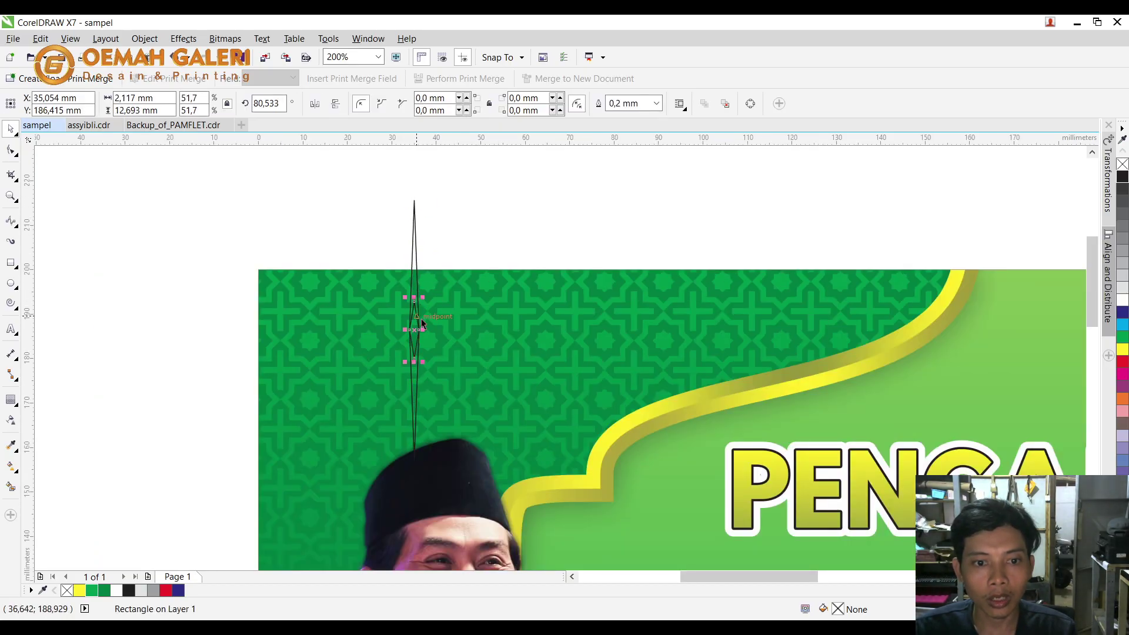
pyautogui.scroll(1, 421, 314)
pyautogui.moveTo(419, 327); pyautogui.dragTo(445, 341)
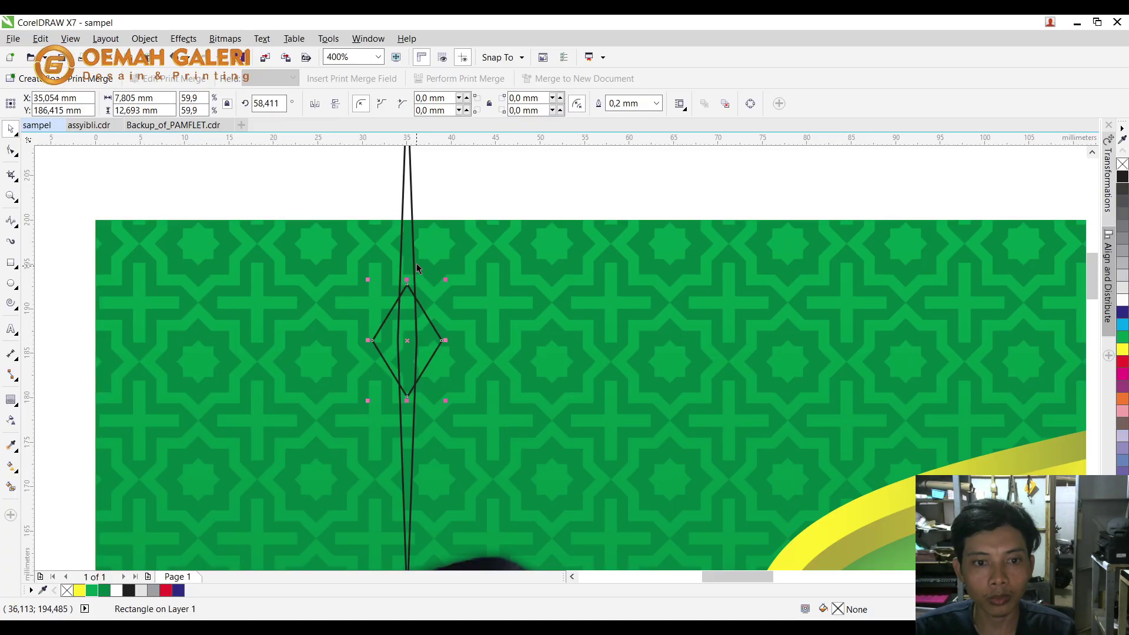
# Weld the spike and the small diamond together and add a copy rotated 90° to form a four-pointed star.
pyautogui.keyDown('shift'); pyautogui.click(410, 206); pyautogui.keyUp('shift')
pyautogui.click(385, 106)
pyautogui.moveTo(279, 104); pyautogui.dragTo(235, 108)
pyautogui.write('90')
pyautogui.hotkey('ctrl', 'Return')
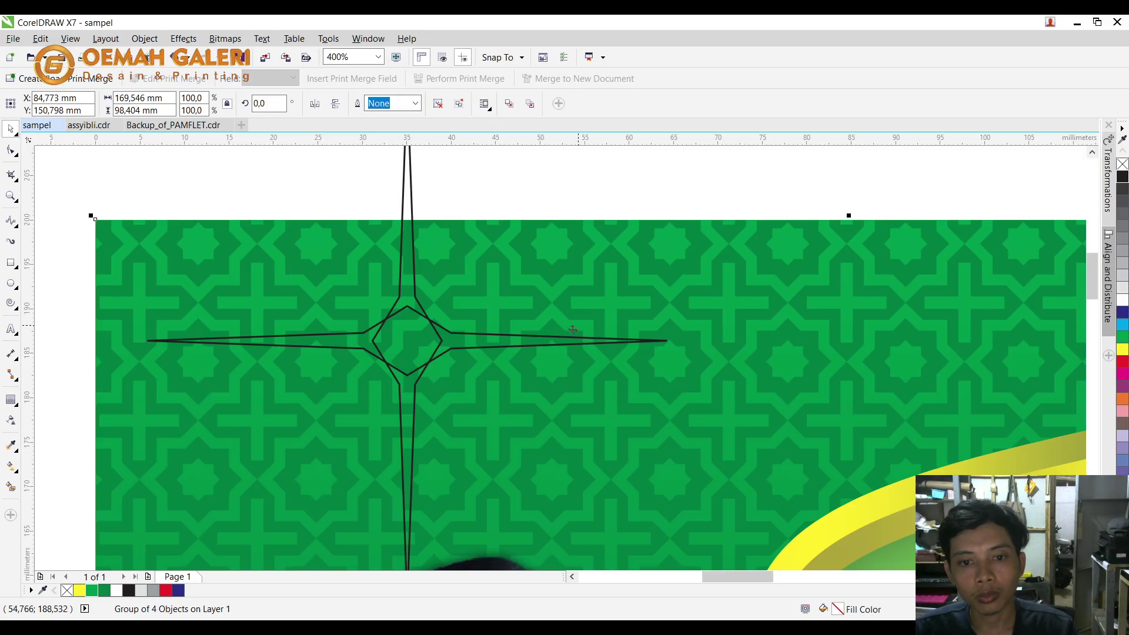
# Add a smaller copy of the horizontal spike at about 60%, rotate it 45° and mirror a duplicate for the opposite diagonal.
pyautogui.moveTo(671, 301); pyautogui.dragTo(566, 316)
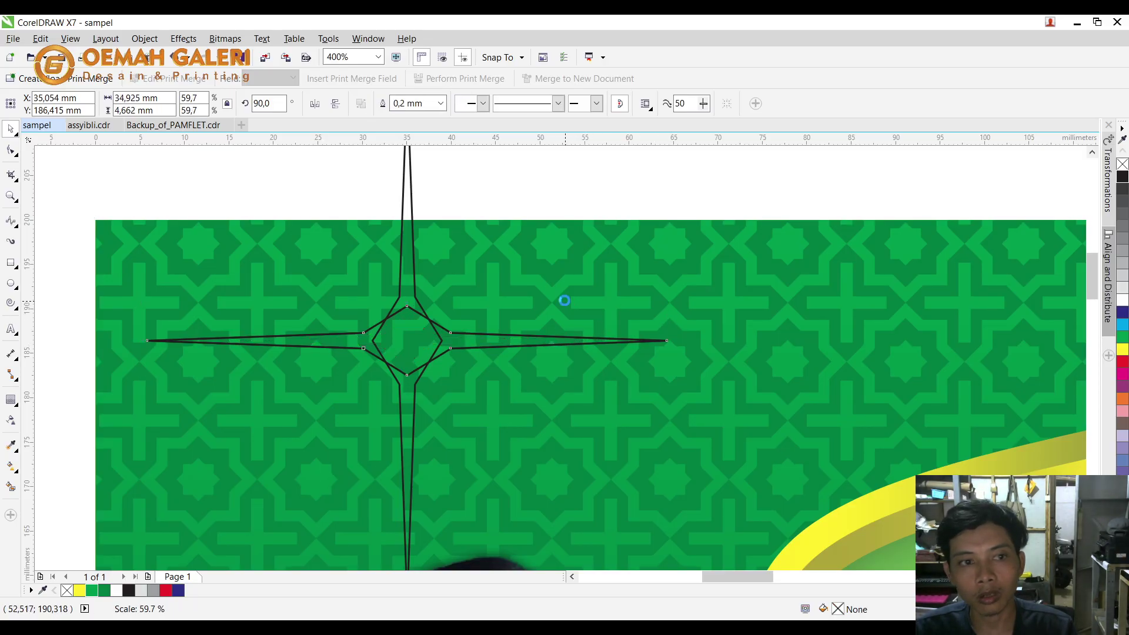
pyautogui.moveTo(281, 104); pyautogui.dragTo(253, 104)
pyautogui.write('45')
pyautogui.hotkey('ctrl', 'Return')
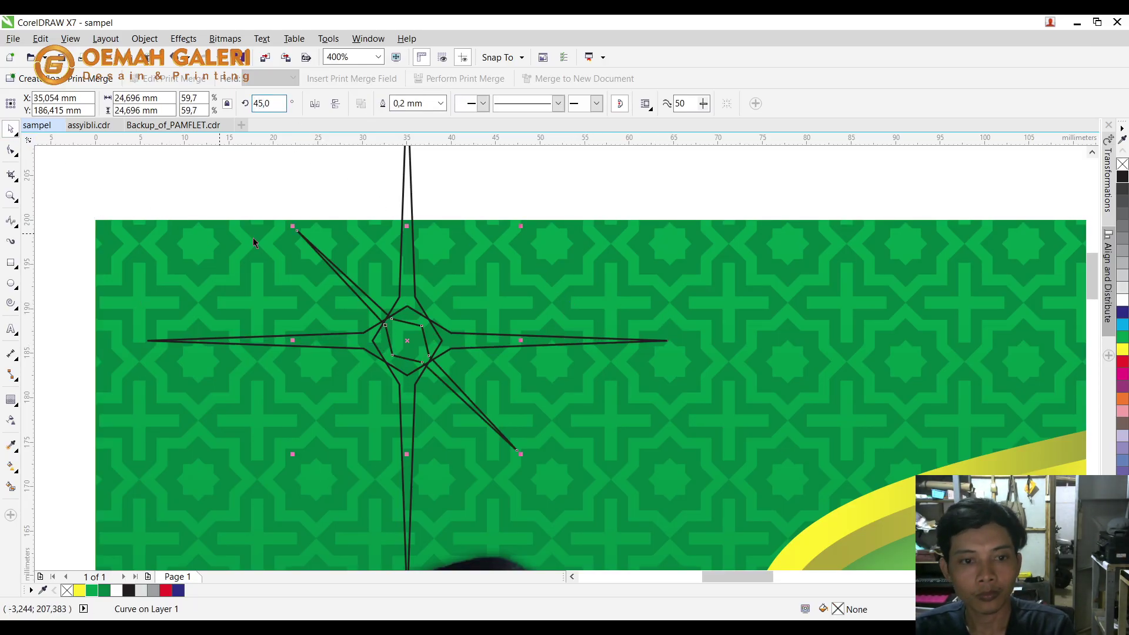
pyautogui.click(361, 303)
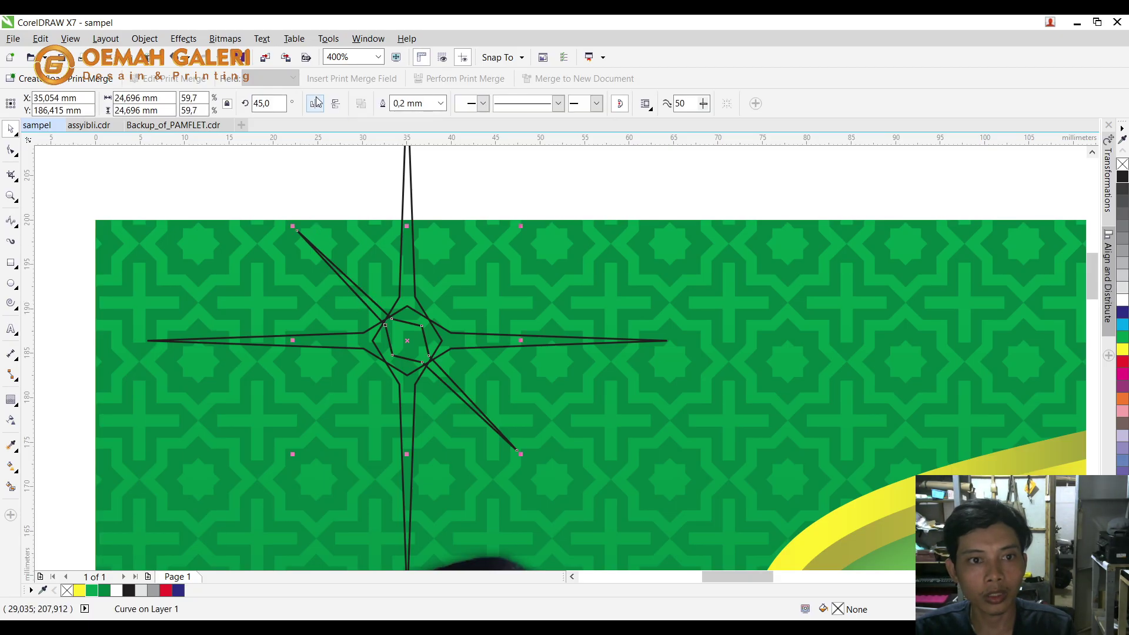
pyautogui.scroll(-1, 453, 272)
# Weld all the spikes into a single eight-pointed star shape.
pyautogui.moveTo(179, 169); pyautogui.dragTo(599, 420)
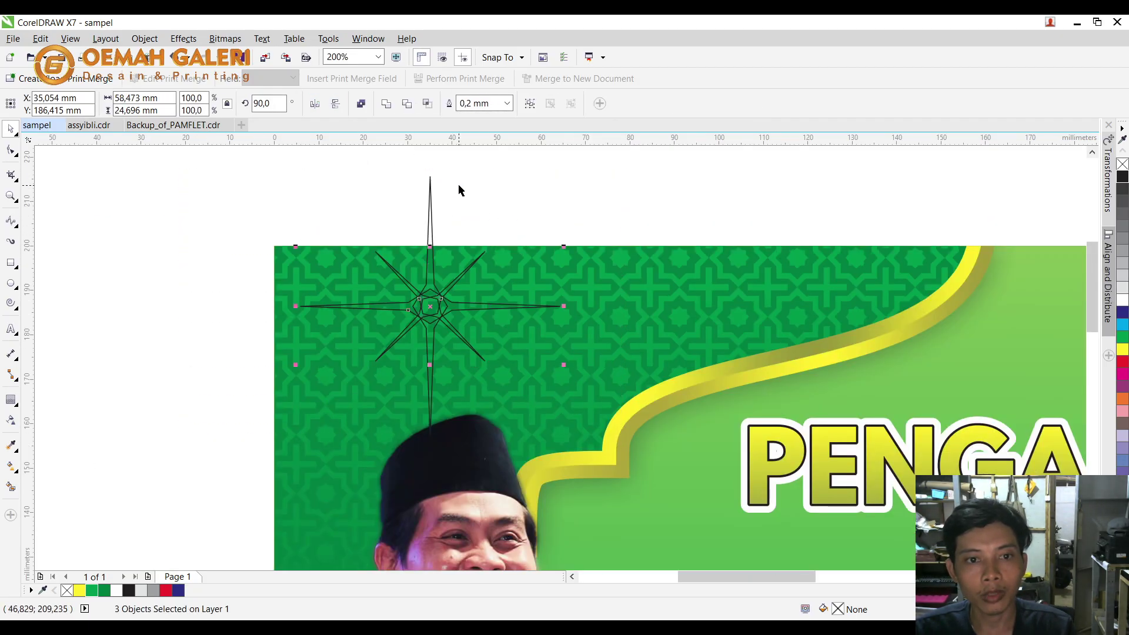
pyautogui.click(385, 105)
pyautogui.hotkey('ctrl', 'z')
pyautogui.moveTo(83, 205); pyautogui.dragTo(718, 447)
pyautogui.moveTo(194, 161); pyautogui.dragTo(714, 454)
pyautogui.click(385, 104)
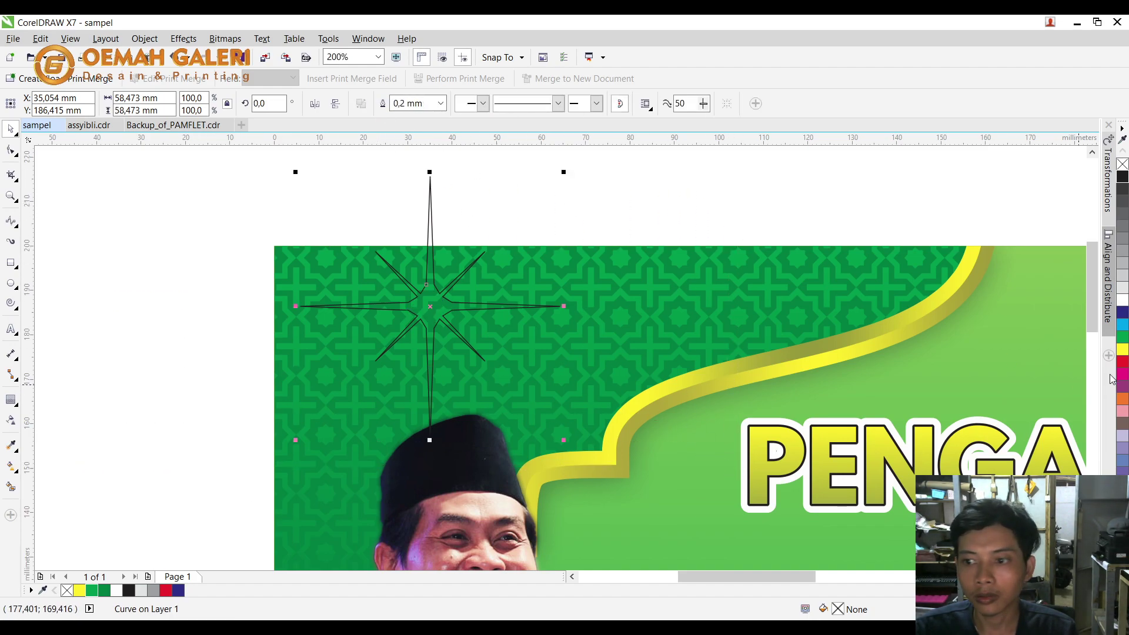
# Fill the star with yellow, remove its outline and shrink it to about 28 mm.
pyautogui.click(1122, 349)
pyautogui.moveTo(562, 174); pyautogui.dragTo(497, 240)
pyautogui.rightClick(1123, 165)
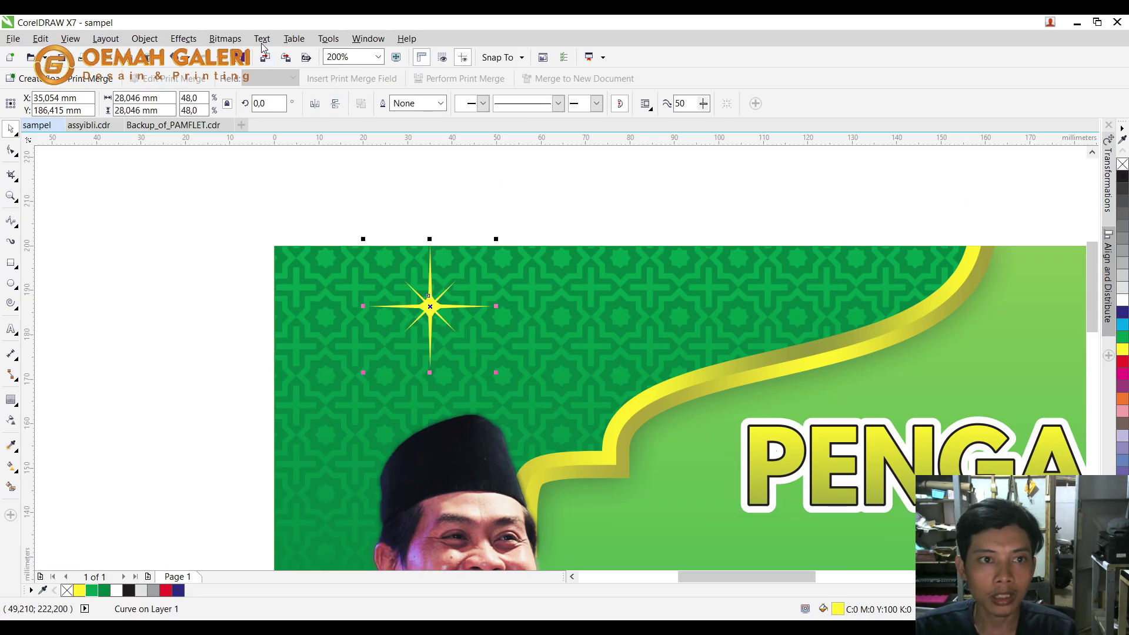
# Convert the yellow star to a bitmap and blur it into a soft glow.
pyautogui.click(225, 39)
pyautogui.click(253, 53)
pyautogui.press('Return')
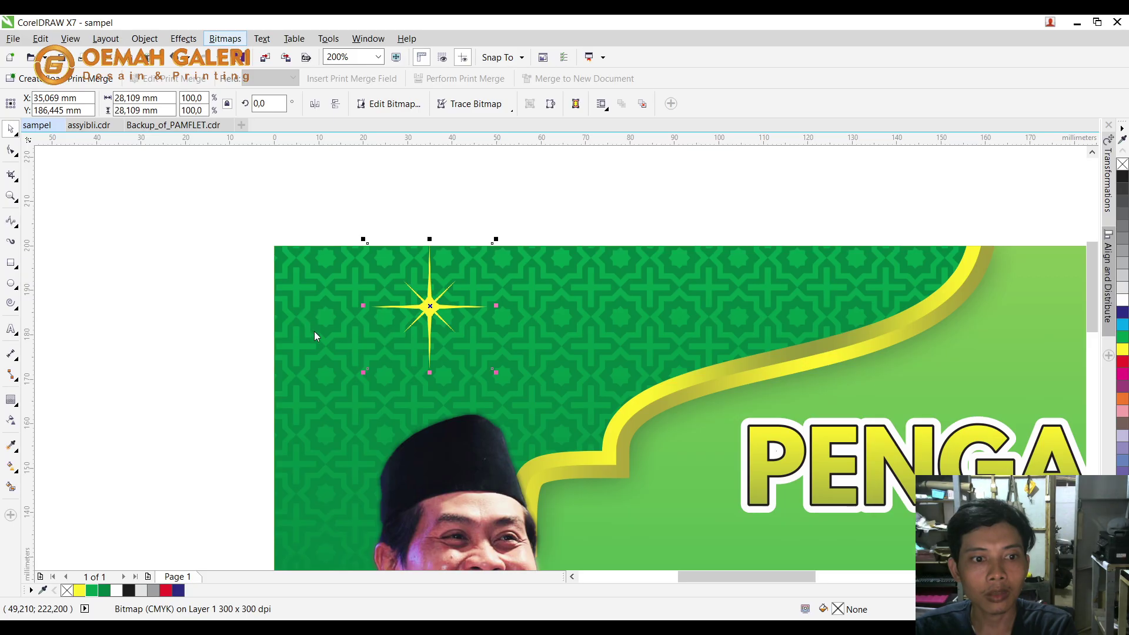
pyautogui.click(376, 344)
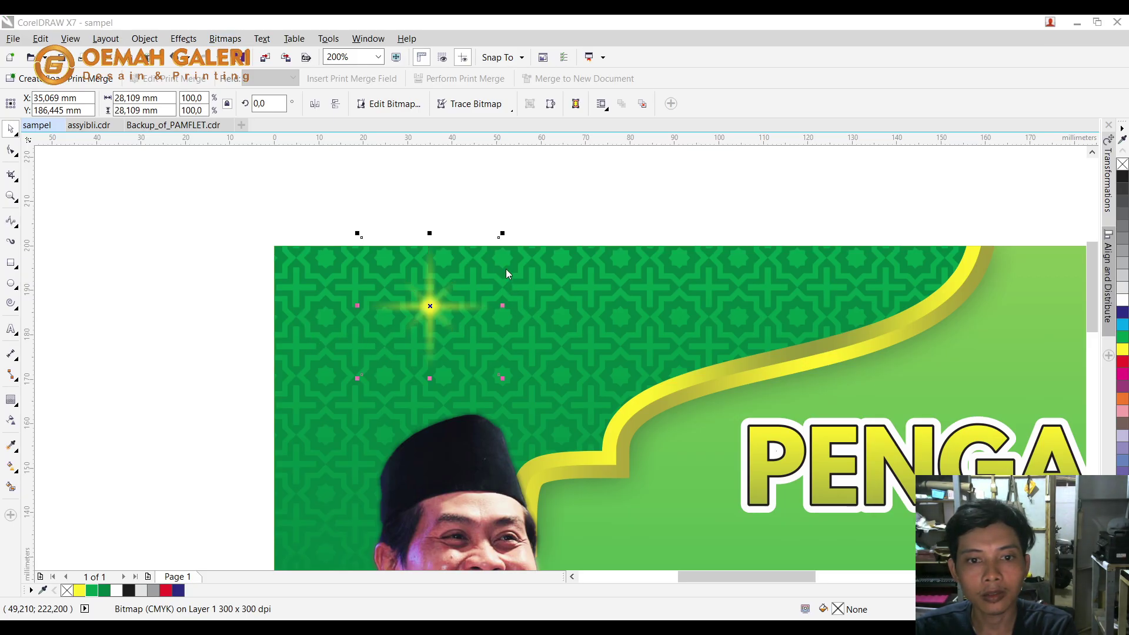
pyautogui.click(653, 227)
# Enlarge the glowing star to about 79 mm and place it on the gold border's corner beside the speaker's head.
pyautogui.moveTo(502, 378); pyautogui.dragTo(579, 454)
pyautogui.moveTo(454, 302); pyautogui.dragTo(615, 451)
pyautogui.scroll(-2, 614, 451)
pyautogui.scroll(2, 659, 268)
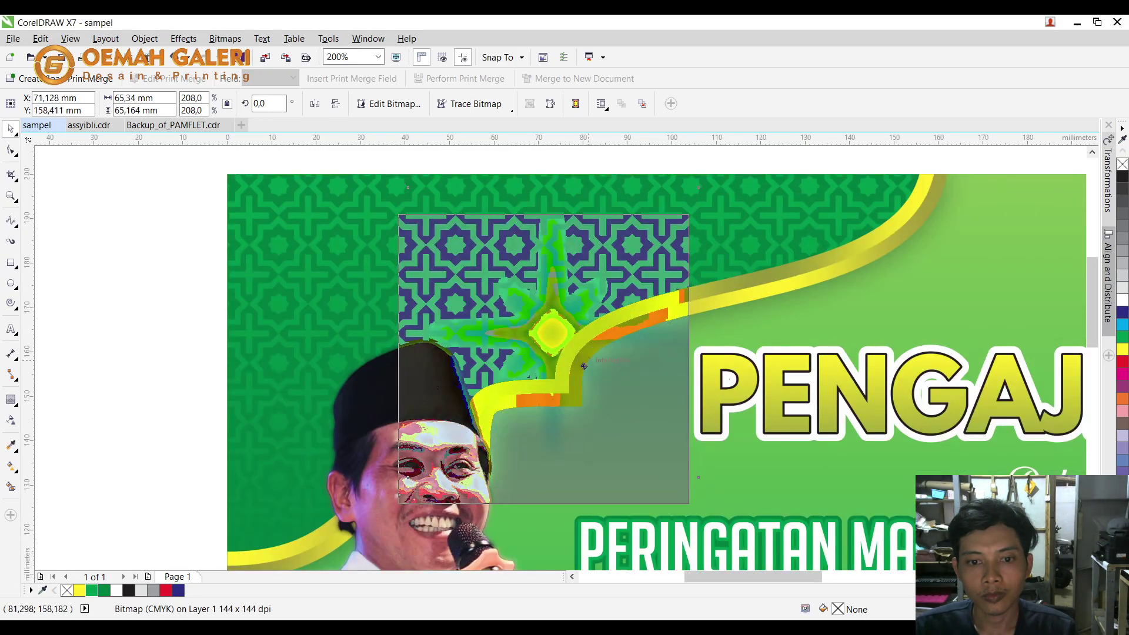
pyautogui.moveTo(684, 219); pyautogui.dragTo(725, 197)
pyautogui.scroll(-2, 540, 228)
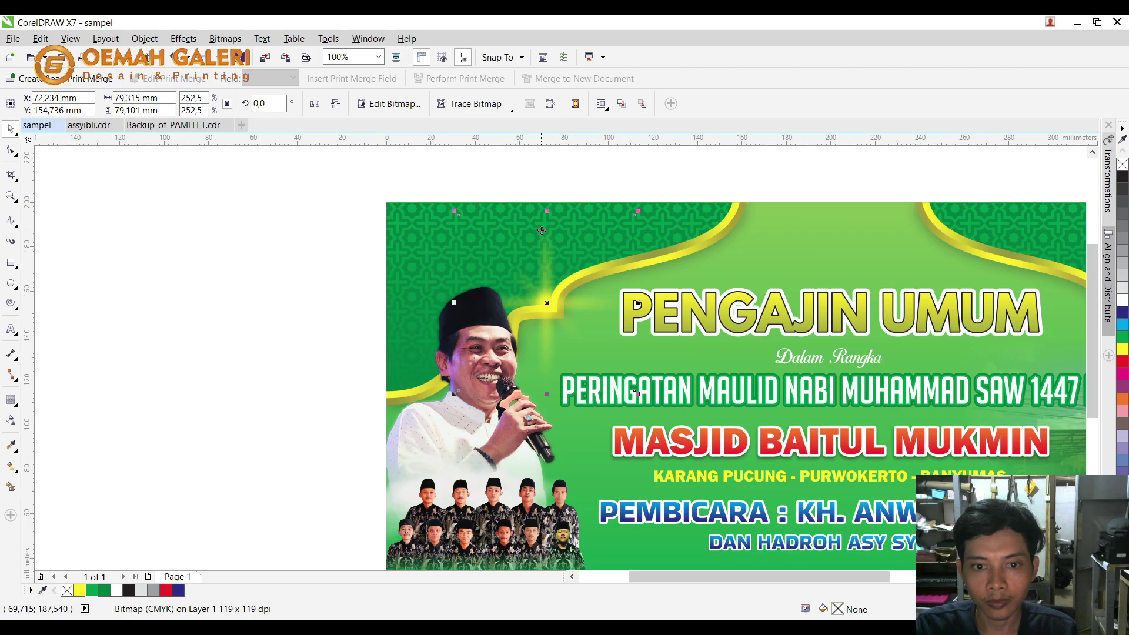
pyautogui.scroll(2, 542, 231)
pyautogui.moveTo(538, 267); pyautogui.dragTo(544, 266)
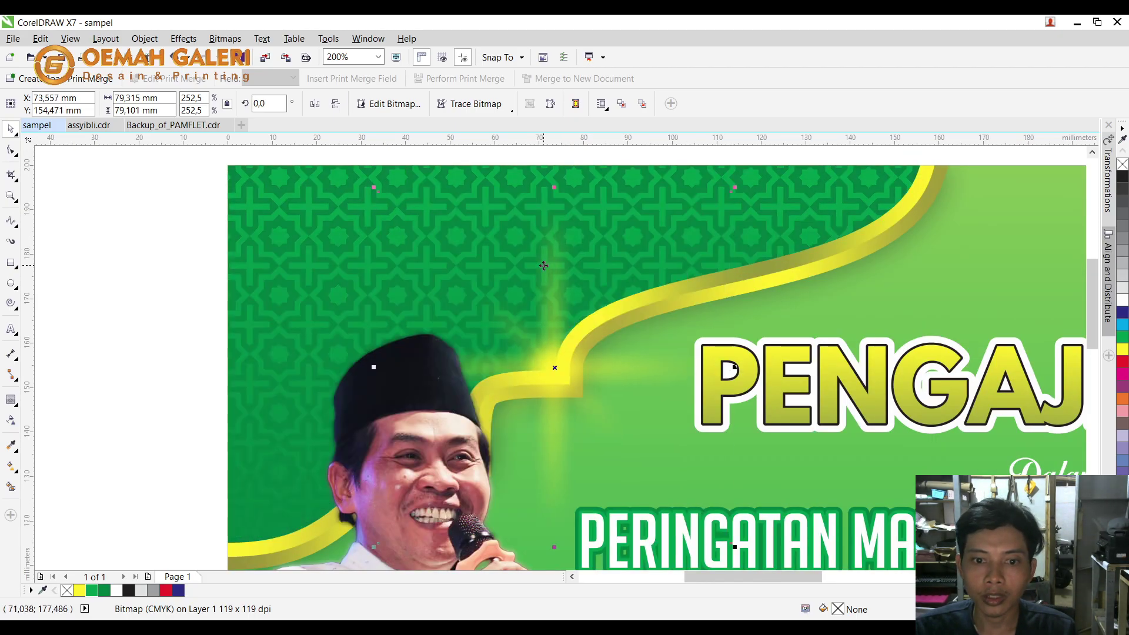
pyautogui.scroll(-2, 543, 266)
# Place an enlarged copy of the glowing star on the banner's left edge, beside the speaker's head.
pyautogui.moveTo(626, 234); pyautogui.dragTo(562, 299)
pyautogui.hotkey('ctrl', 'z')
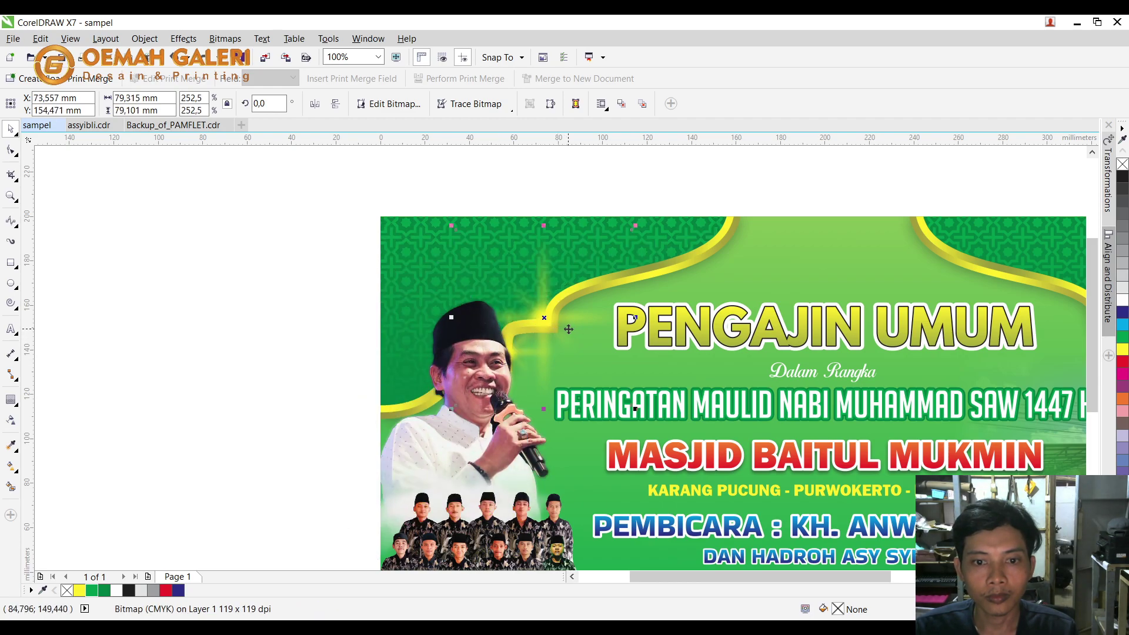
pyautogui.moveTo(573, 319); pyautogui.dragTo(392, 289)
pyautogui.moveTo(455, 376); pyautogui.dragTo(480, 401)
pyautogui.moveTo(369, 281); pyautogui.dragTo(383, 293)
# Intersect the left-edge star with the patterned ornament and remove the original so only the part inside the banner remains.
pyautogui.click(615, 225)
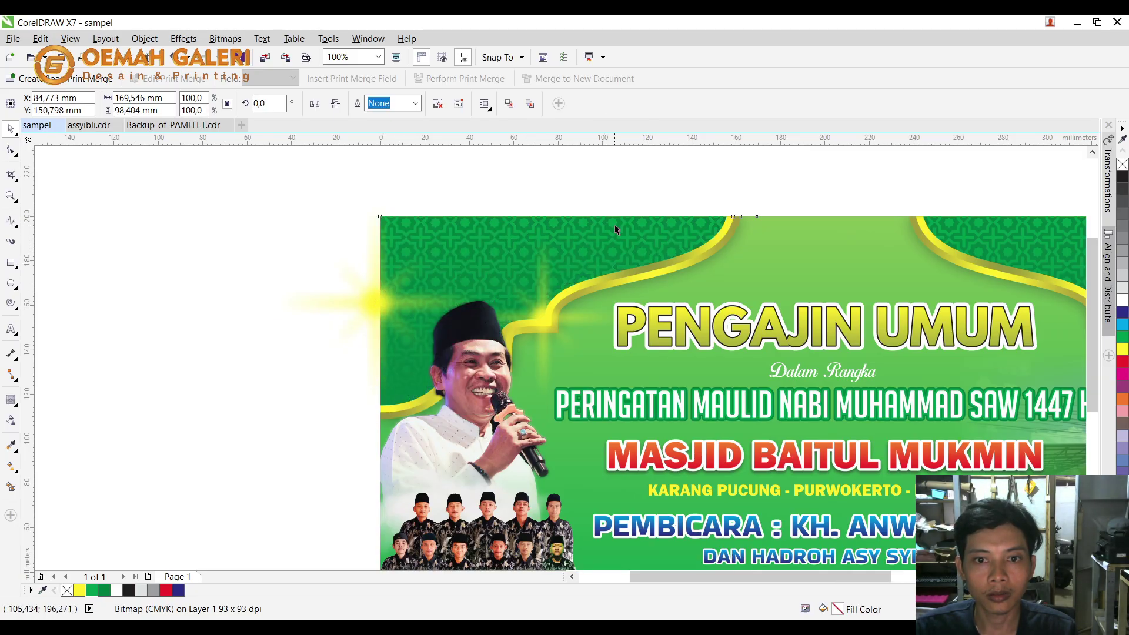
pyautogui.keyDown('shift'); pyautogui.click(346, 274); pyautogui.keyUp('shift')
pyautogui.click(426, 111)
pyautogui.click(335, 285)
pyautogui.press('Escape')
pyautogui.scroll(-3, 359, 239)
pyautogui.scroll(3, 359, 240)
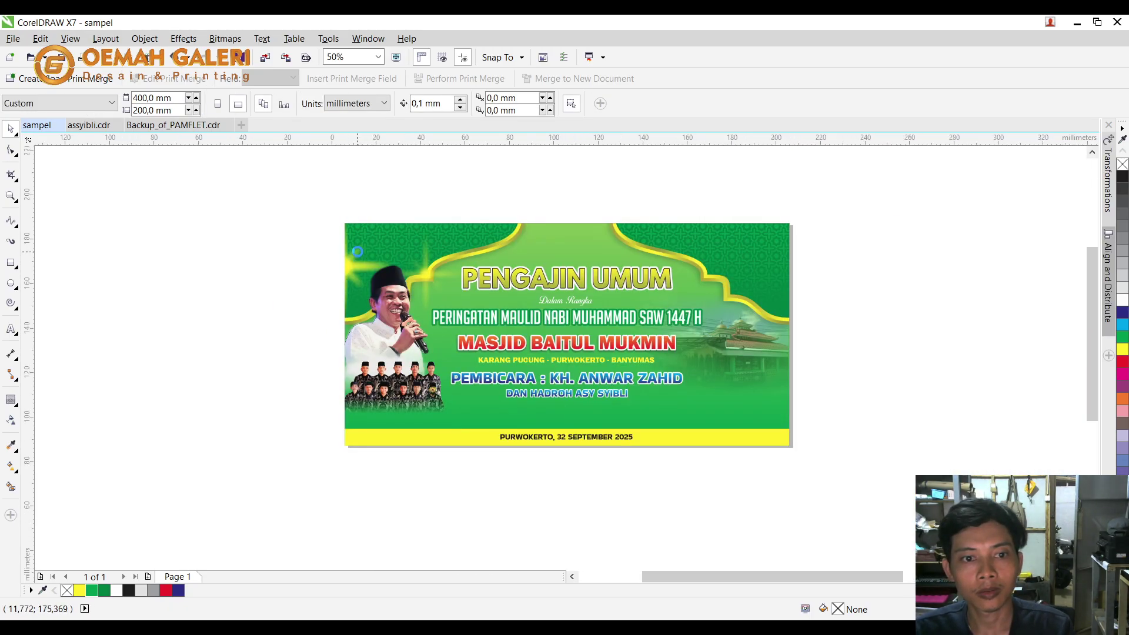
pyautogui.click(347, 276)
pyautogui.click(363, 231)
pyautogui.click(10, 420)
pyautogui.click(375, 406)
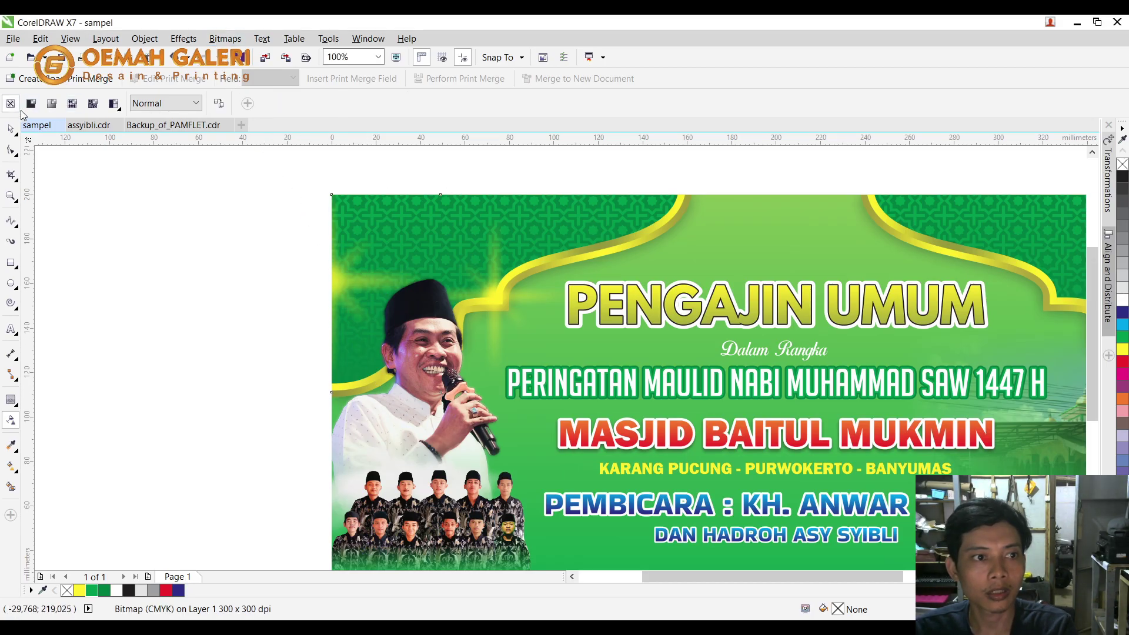
pyautogui.click(11, 128)
pyautogui.keyDown('shift'); pyautogui.click(582, 217); pyautogui.keyUp('shift')
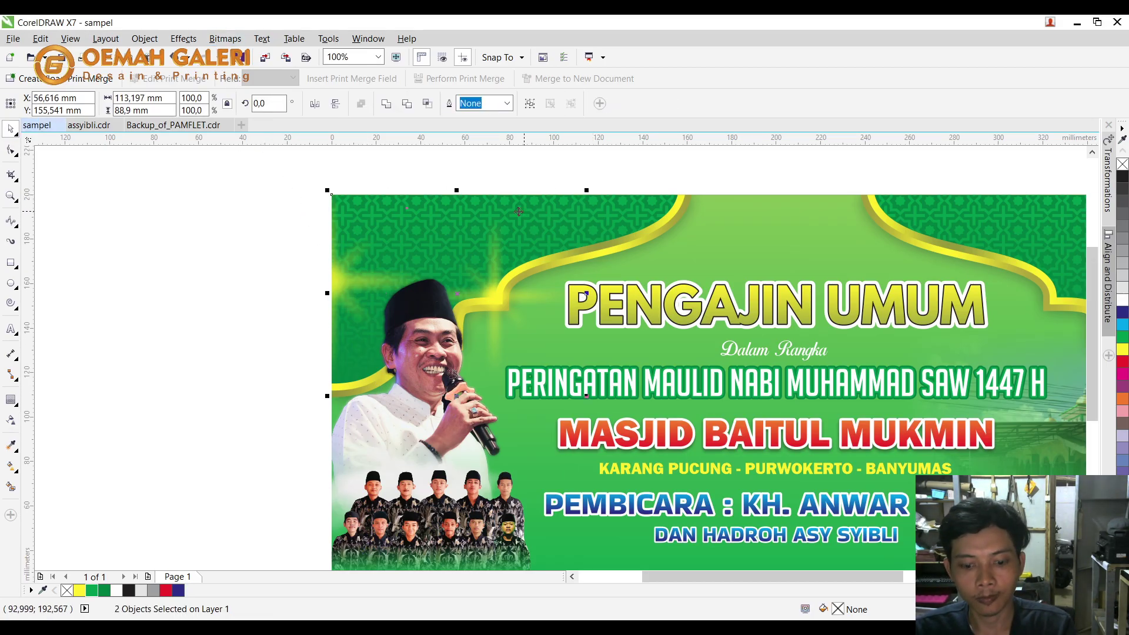
pyautogui.click(520, 169)
pyautogui.click(357, 273)
pyautogui.keyDown('shift'); pyautogui.click(570, 215); pyautogui.keyUp('shift')
pyautogui.click(589, 165)
pyautogui.click(517, 272)
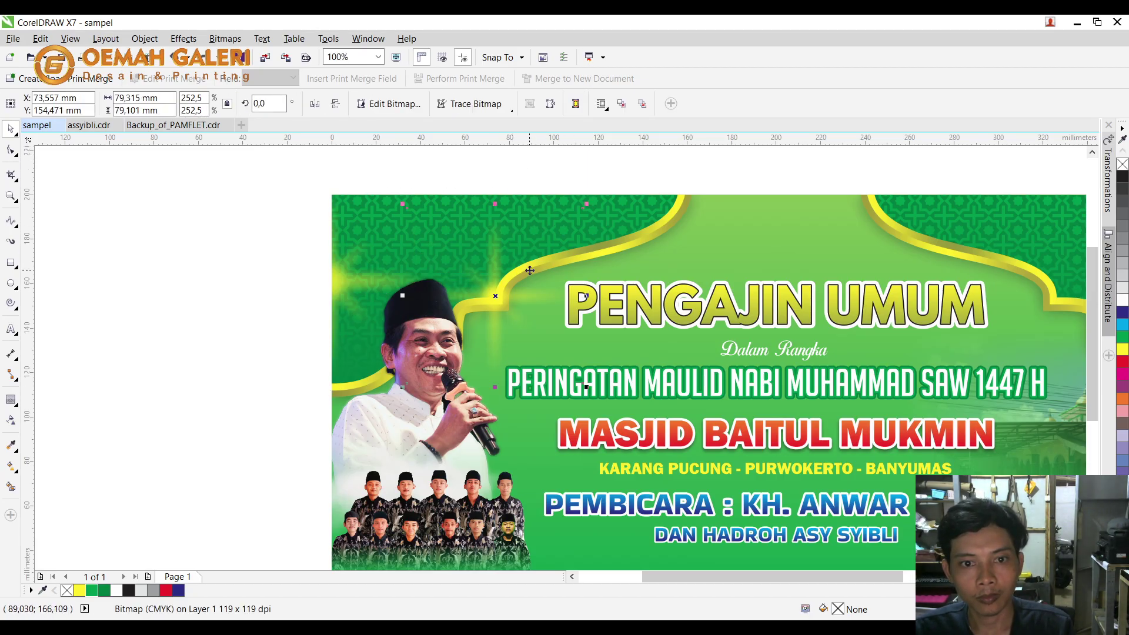
pyautogui.click(546, 212)
pyautogui.keyDown('shift'); pyautogui.click(625, 201); pyautogui.keyUp('shift')
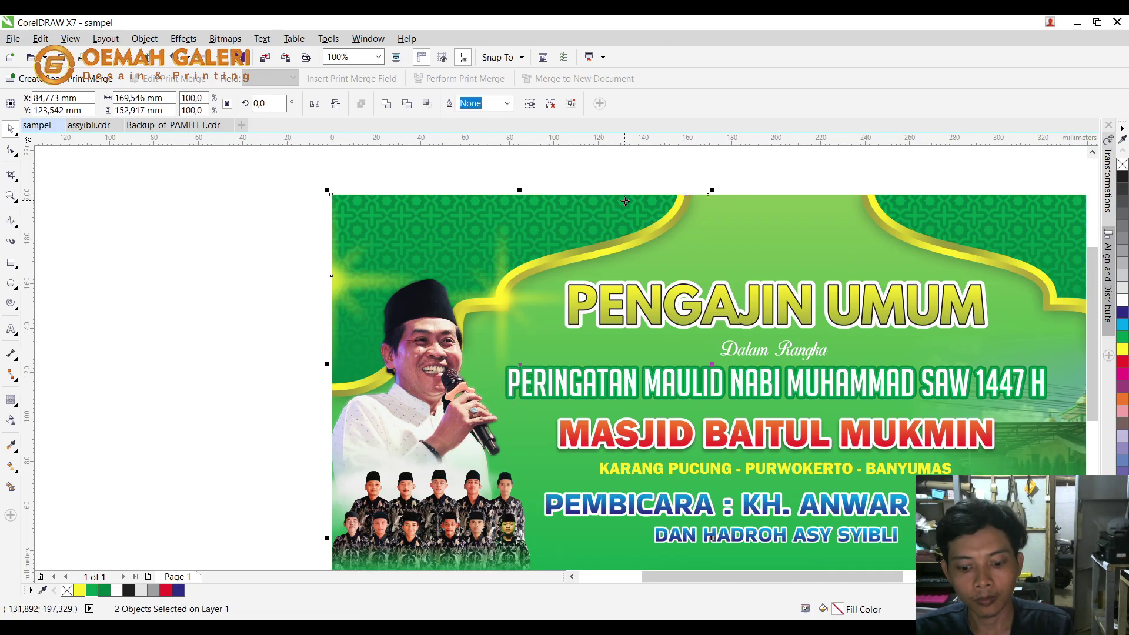
pyautogui.click(544, 170)
# Duplicate the cropped left-edge star, mirror it horizontally and align it to the right ornament's outer edge.
pyautogui.press('KP_Add')
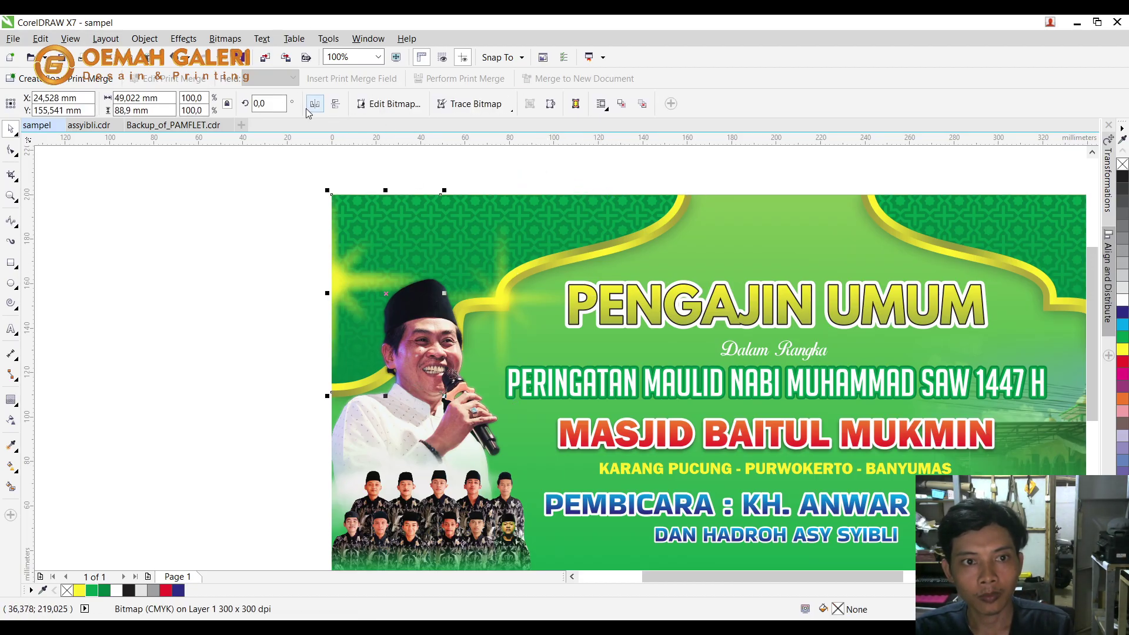
pyautogui.click(314, 106)
pyautogui.keyDown('shift'); pyautogui.click(977, 206); pyautogui.keyUp('shift')
pyautogui.press('r')
pyautogui.scroll(-1, 659, 282)
# Copy the star on the left border corner to the matching corner of the right gold border.
pyautogui.click(643, 181)
pyautogui.click(582, 292)
pyautogui.moveTo(597, 291); pyautogui.dragTo(865, 291)
pyautogui.scroll(1, 864, 292)
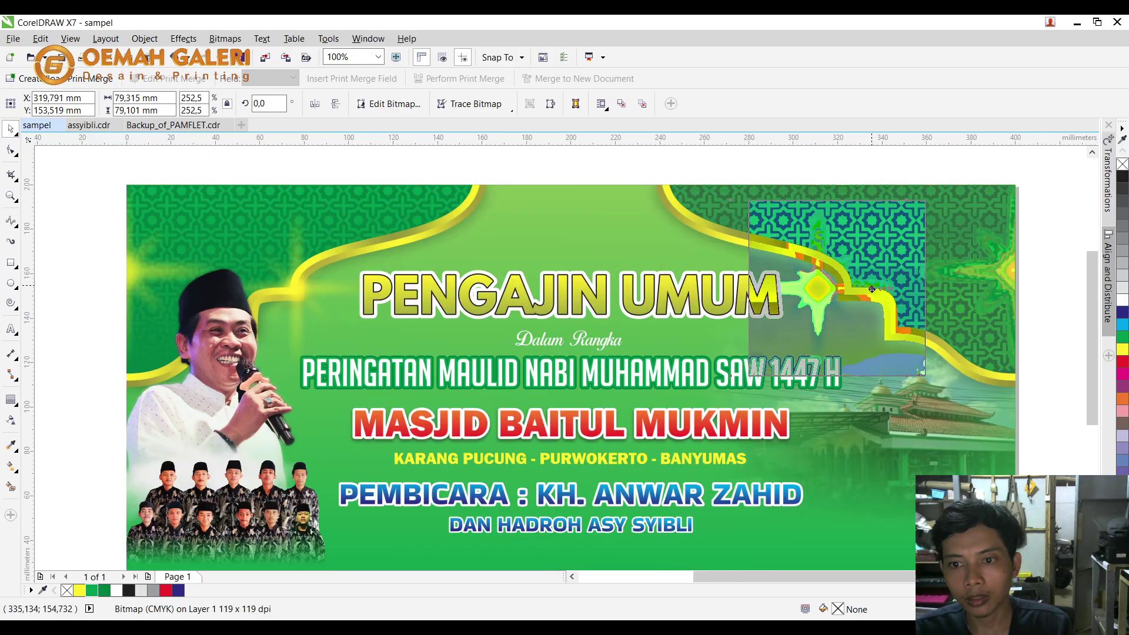
# Group the two corner stars, centre the pair across the page at the border corners and enlarge it to about 333 mm wide.
pyautogui.keyDown('shift'); pyautogui.click(308, 297); pyautogui.keyUp('shift')
pyautogui.moveTo(310, 289); pyautogui.dragTo(314, 277)
pyautogui.hotkey('ctrl', 'z')
pyautogui.keyDown('shift'); pyautogui.click(855, 281); pyautogui.keyUp('shift')
pyautogui.hotkey('ctrl', 'g')
pyautogui.press('p')
pyautogui.moveTo(856, 390); pyautogui.dragTo(871, 268)
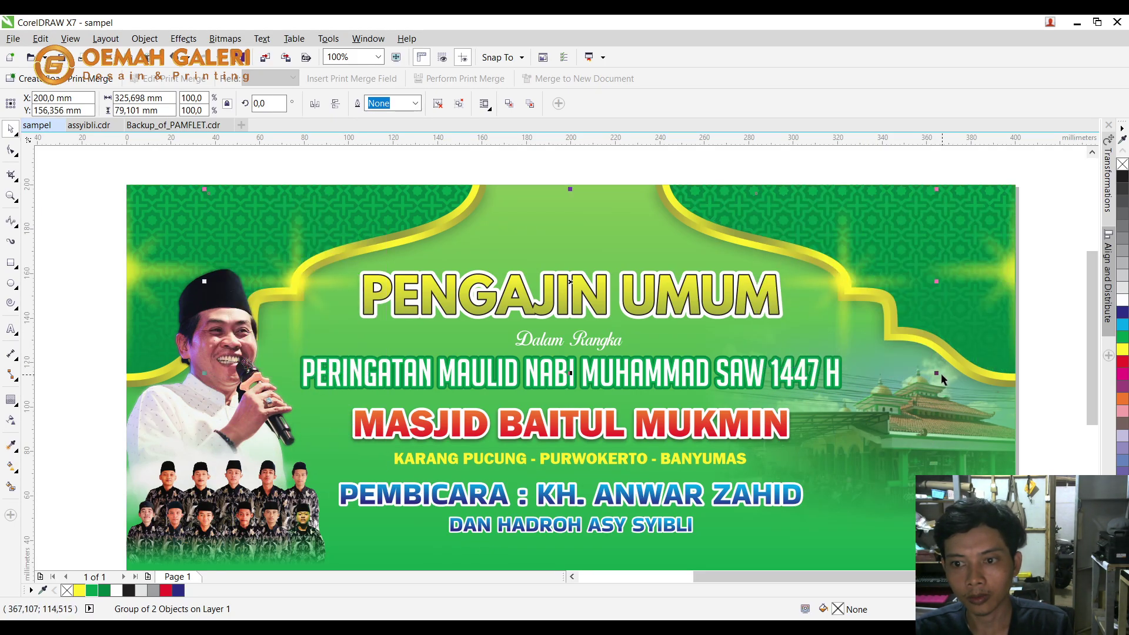
pyautogui.moveTo(936, 372); pyautogui.dragTo(951, 380)
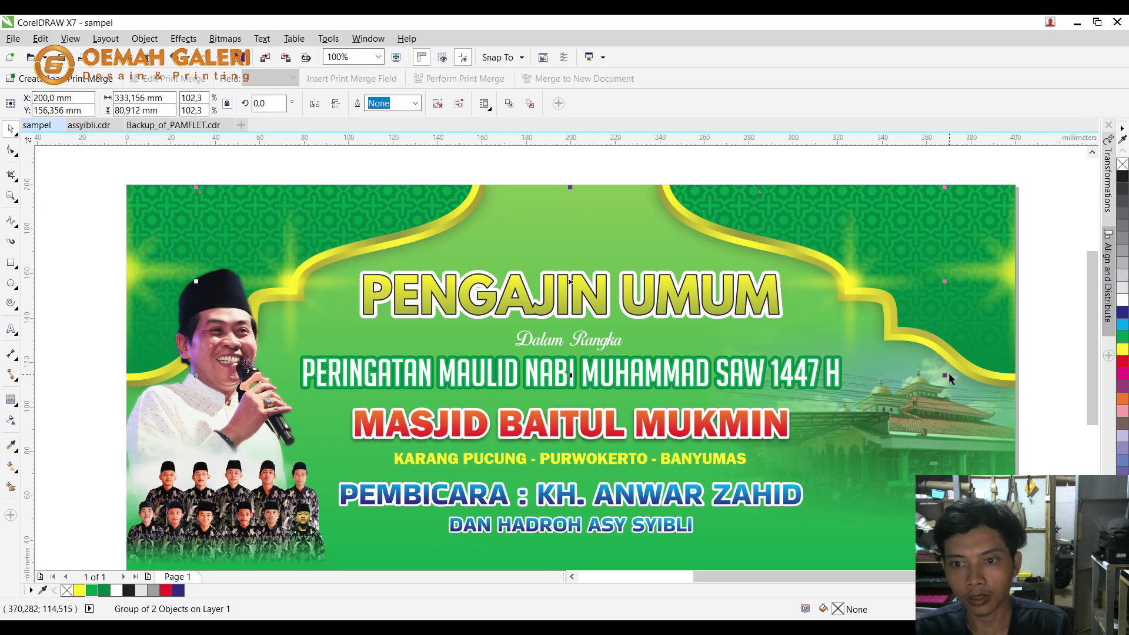
# Apply 30% uniform transparency to the corner star group and move it slightly down onto the gold border corners.
pyautogui.click(12, 421)
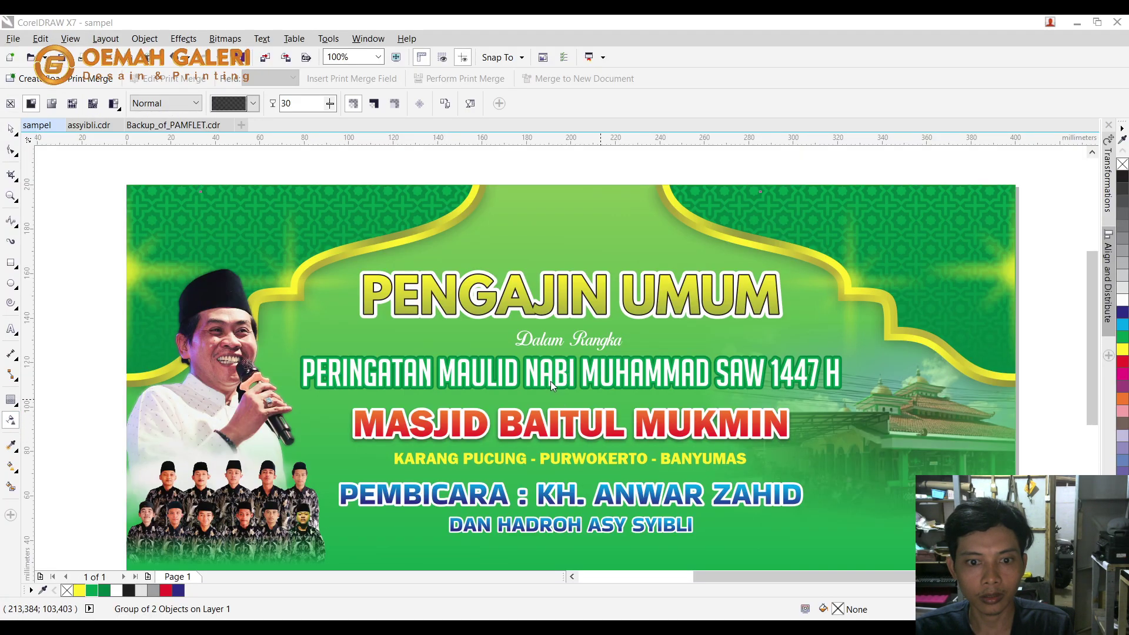
pyautogui.click(12, 129)
pyautogui.click(306, 263)
pyautogui.scroll(2, 306, 264)
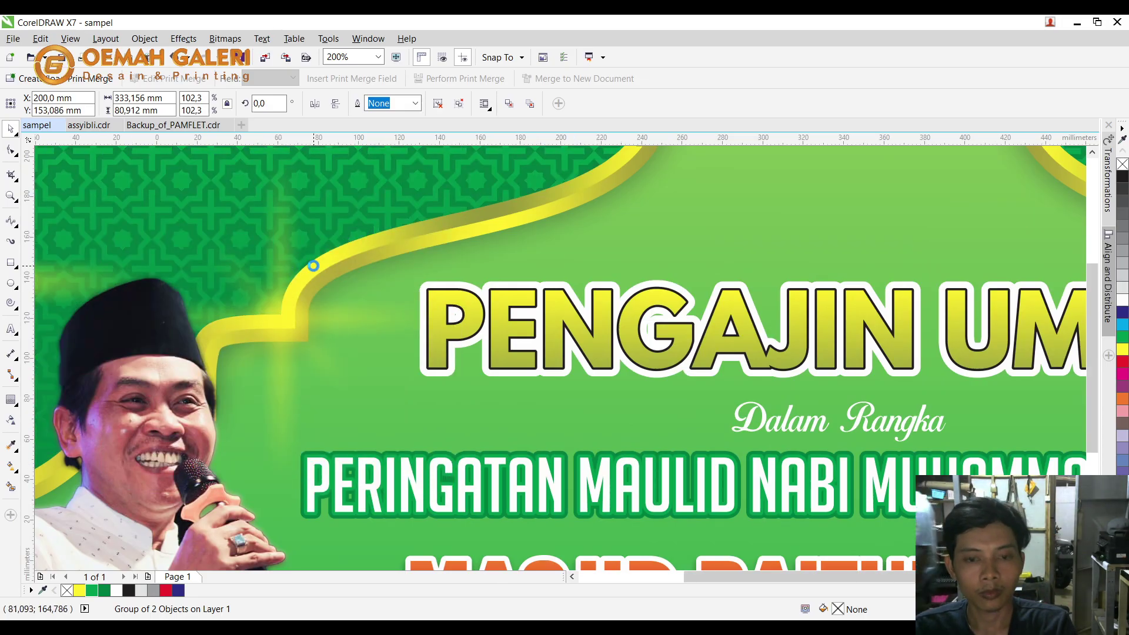
pyautogui.press('F4')
pyautogui.click(962, 253)
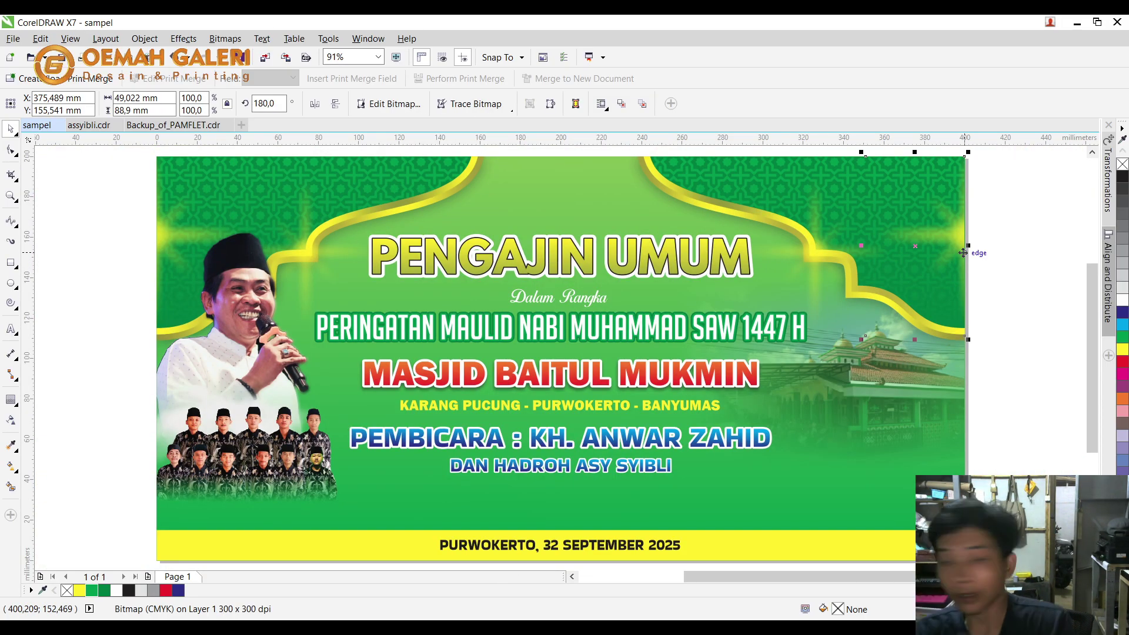
pyautogui.click(1005, 339)
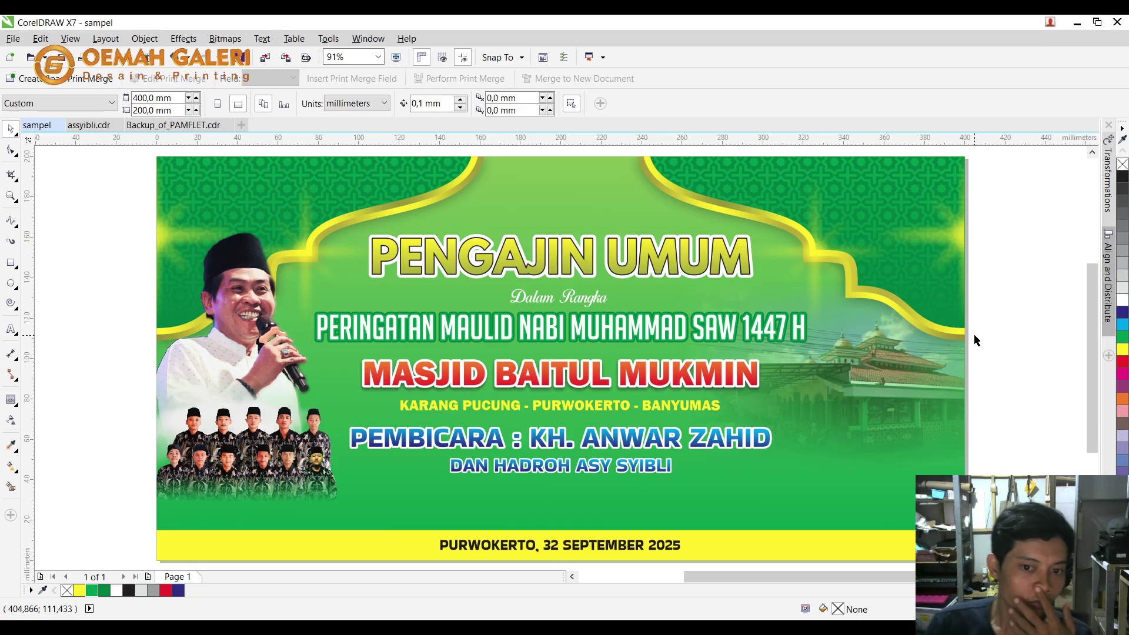
pyautogui.click(634, 211)
pyautogui.click(572, 197)
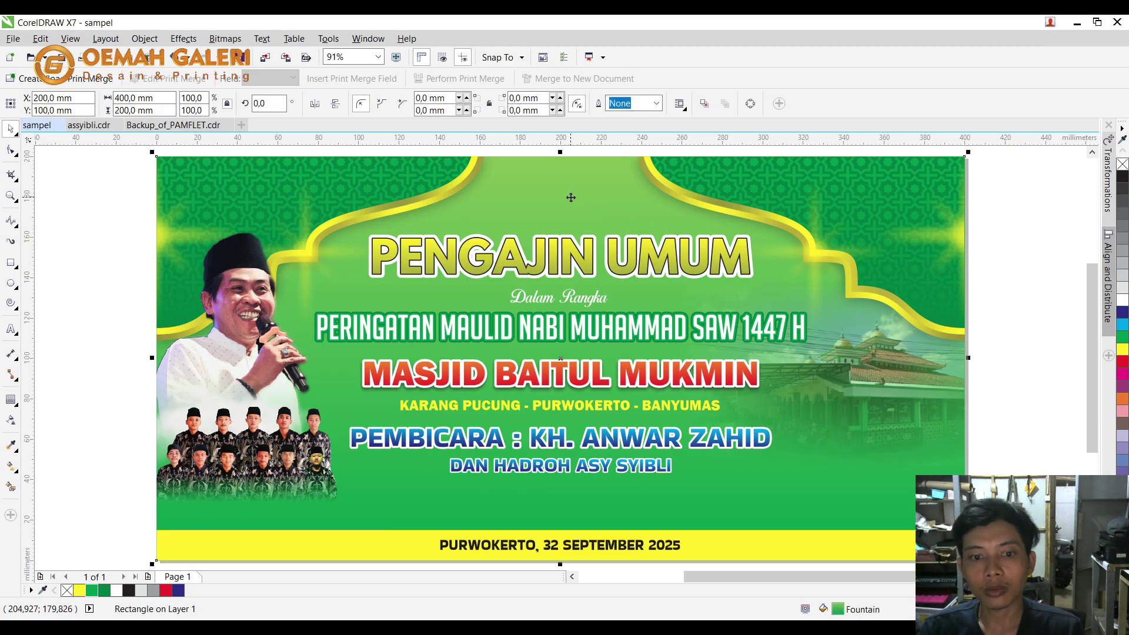
pyautogui.click(1012, 291)
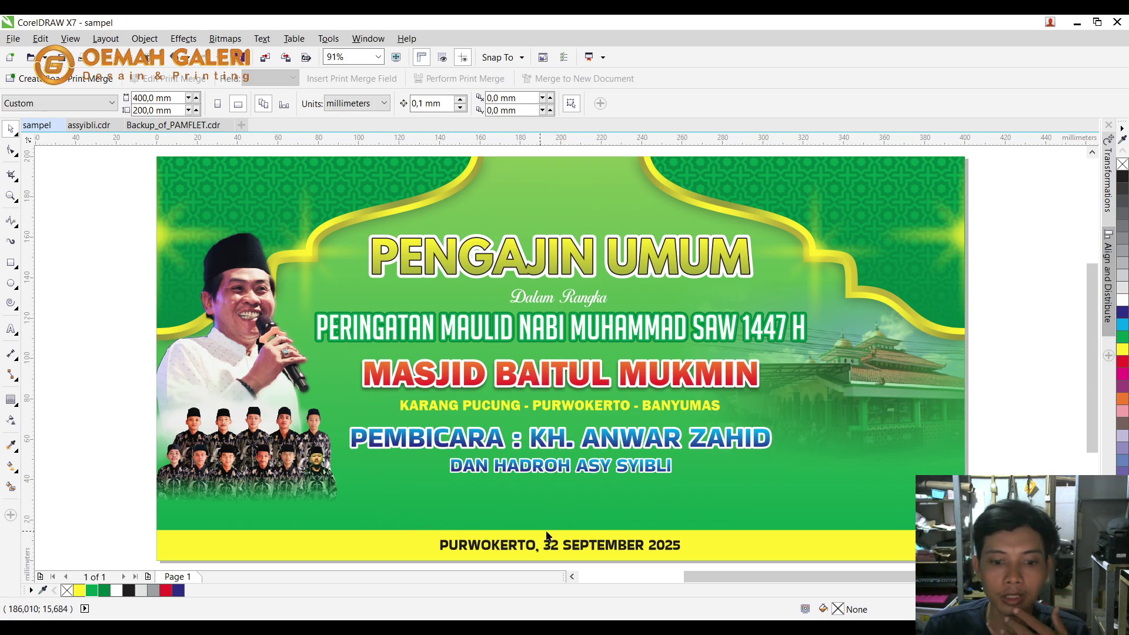
# Copy the blurred grass image from Backup_of_PAMFLET.cdr into the sampel document and centre it on the page.
pyautogui.click(172, 125)
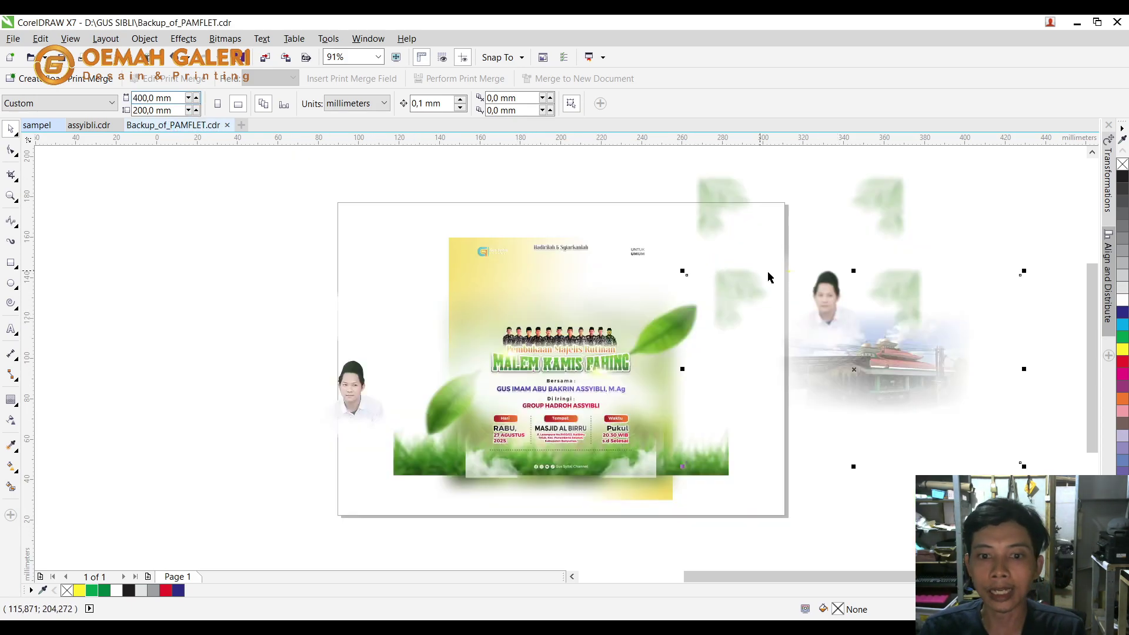
pyautogui.click(783, 496)
pyautogui.moveTo(803, 369); pyautogui.dragTo(848, 315)
pyautogui.hotkey('ctrl', 'z')
pyautogui.moveTo(718, 450); pyautogui.dragTo(921, 489)
pyautogui.hotkey('ctrl', 'z')
pyautogui.click(211, 405)
pyautogui.click(37, 125)
pyautogui.hotkey('ctrl', 'v')
pyautogui.press('p')
# Enlarge the grass image to about 411 mm wide, cut it and paste it back at the page centre.
pyautogui.moveTo(791, 400); pyautogui.dragTo(959, 452)
pyautogui.hotkey('ctrl', 'x')
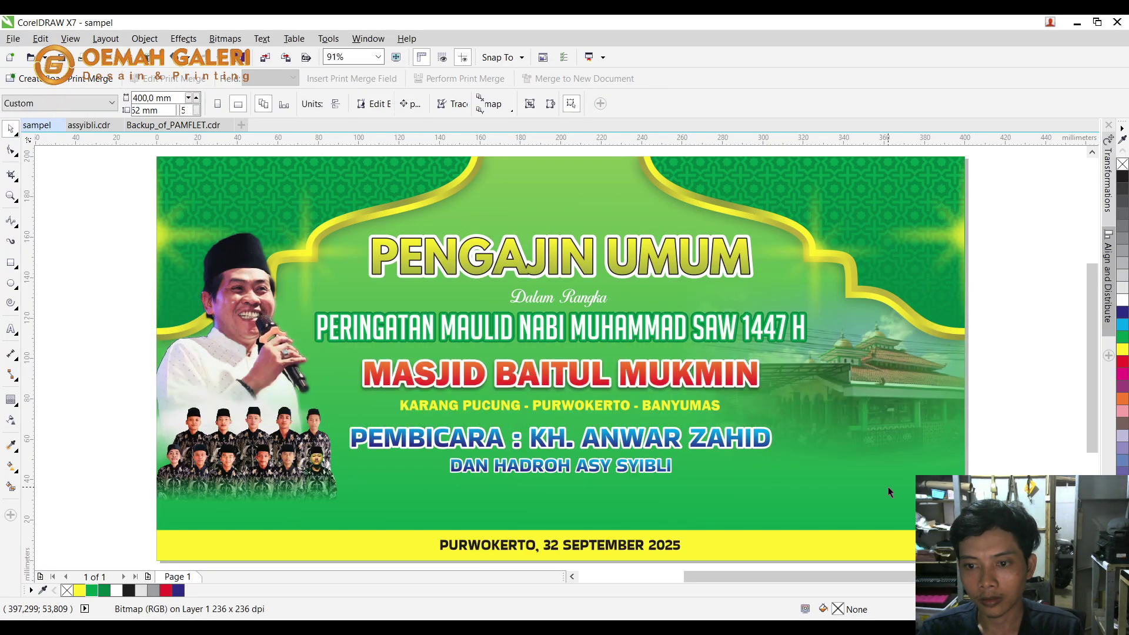
pyautogui.hotkey('ctrl', 'v')
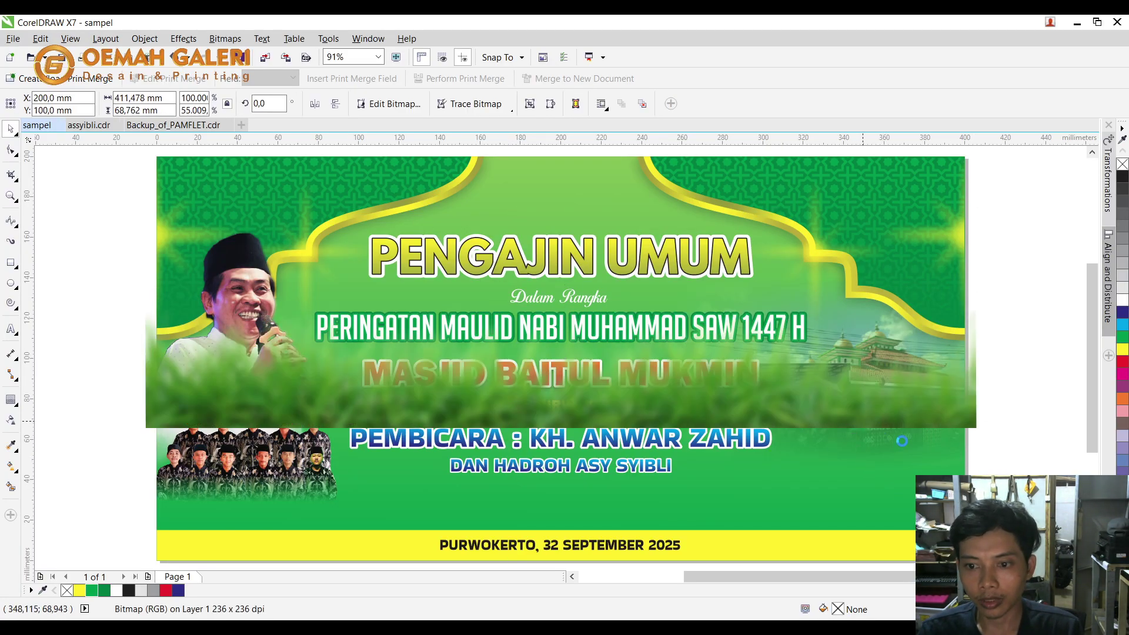
pyautogui.hotkey('ctrl', 'x')
pyautogui.click(894, 491)
pyautogui.click(1025, 463)
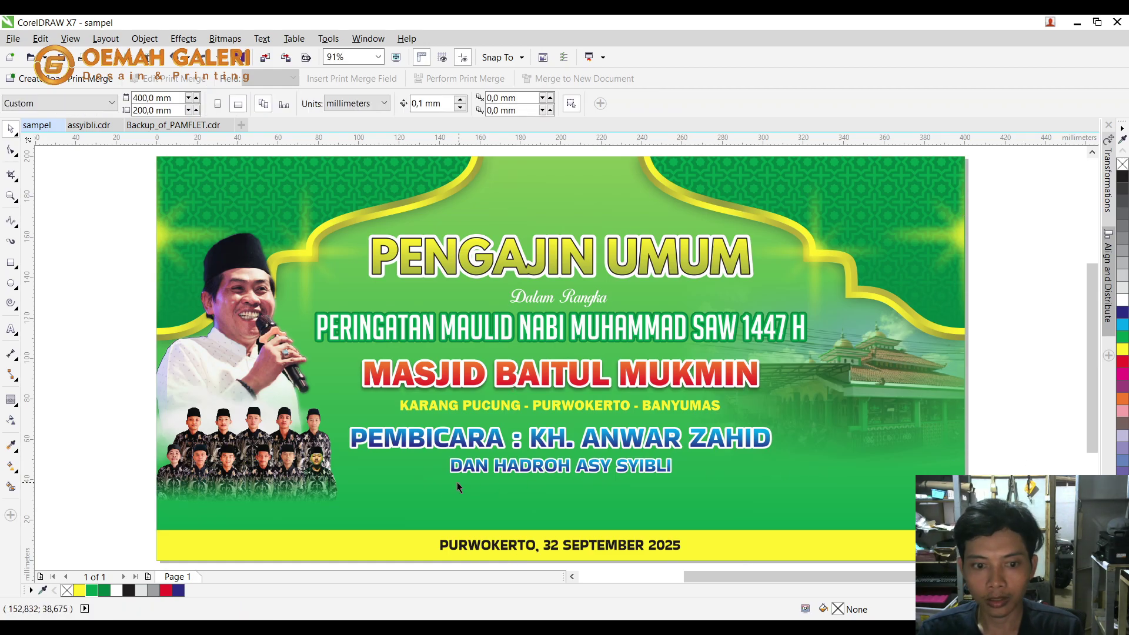
pyautogui.click(393, 490)
pyautogui.hotkey('ctrl', 'v')
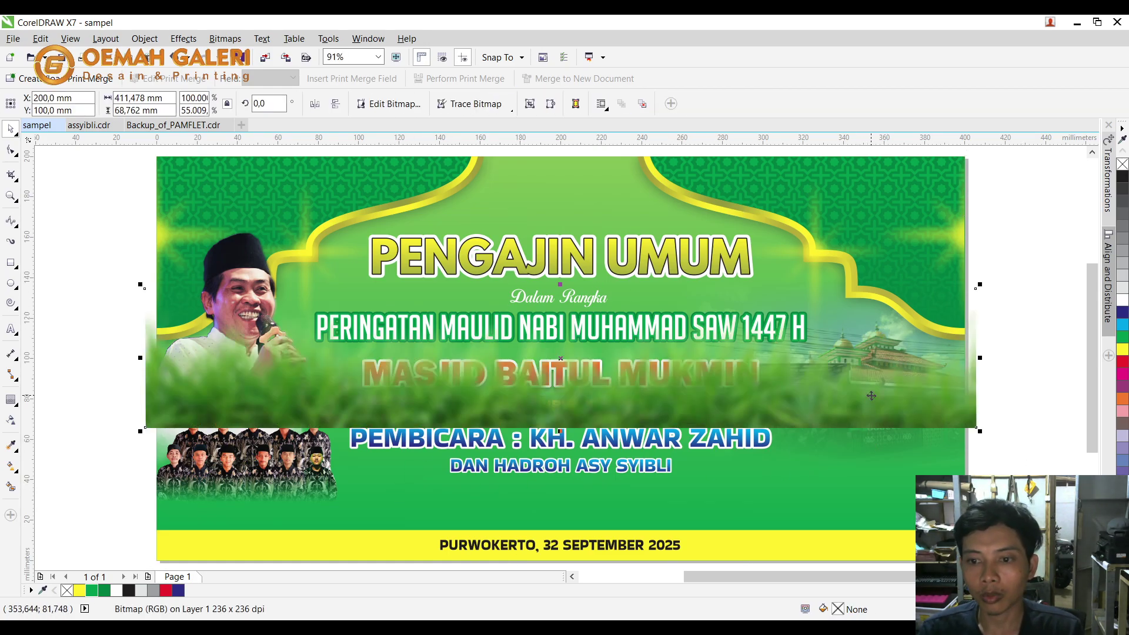
# PowerClip the grass into the green background rectangle and move it down to a centre height of about 44 mm, just above the date strip.
pyautogui.hotkey('ctrl', '1')
pyautogui.click(559, 181)
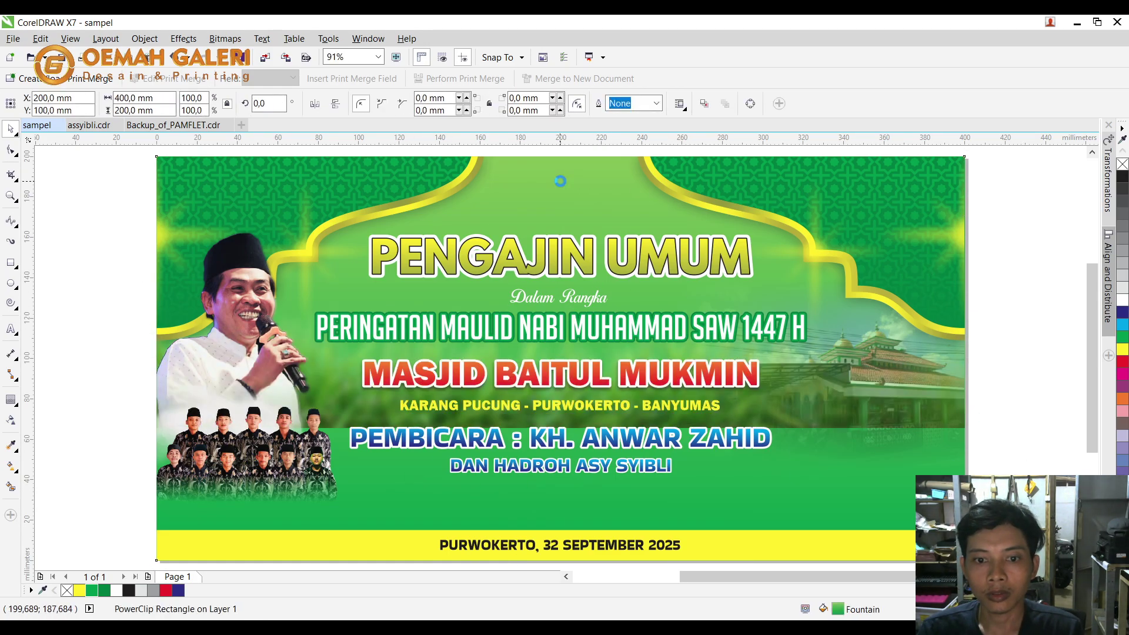
pyautogui.keyDown('ctrl'); pyautogui.click(560, 181); pyautogui.keyUp('ctrl')
pyautogui.click(697, 371)
pyautogui.moveTo(698, 370); pyautogui.dragTo(729, 485)
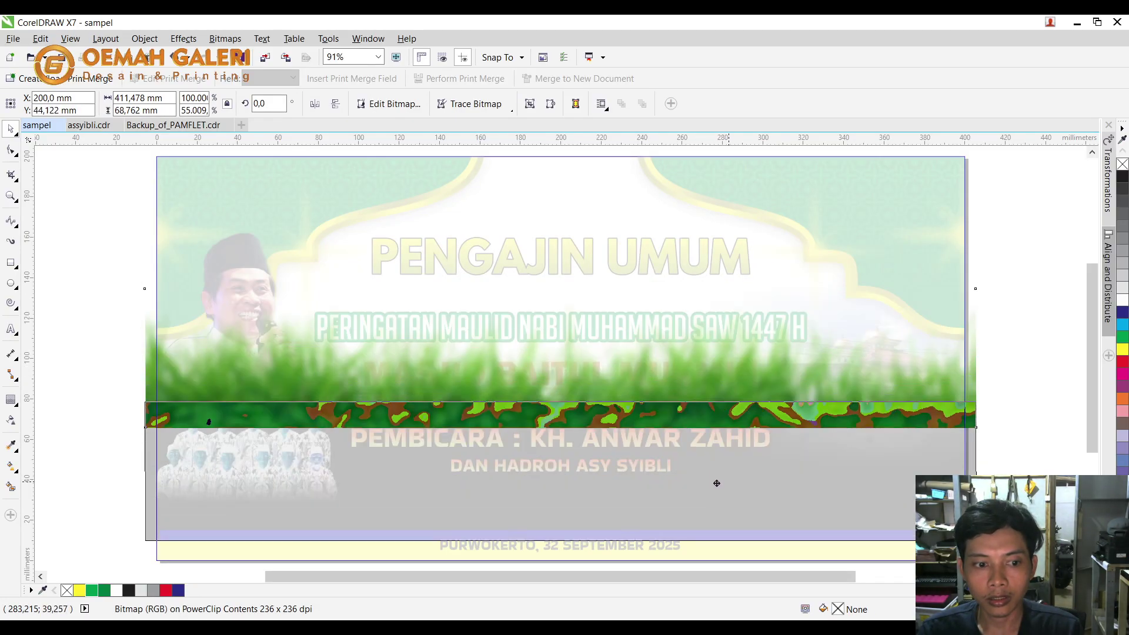
pyautogui.keyDown('ctrl'); pyautogui.click(1030, 440); pyautogui.keyUp('ctrl')
# Cut the mosque photo from the page and paste it inside the background rectangle's PowerClip with the grass.
pyautogui.click(1030, 443)
pyautogui.doubleClick(890, 461)
pyautogui.click(686, 502)
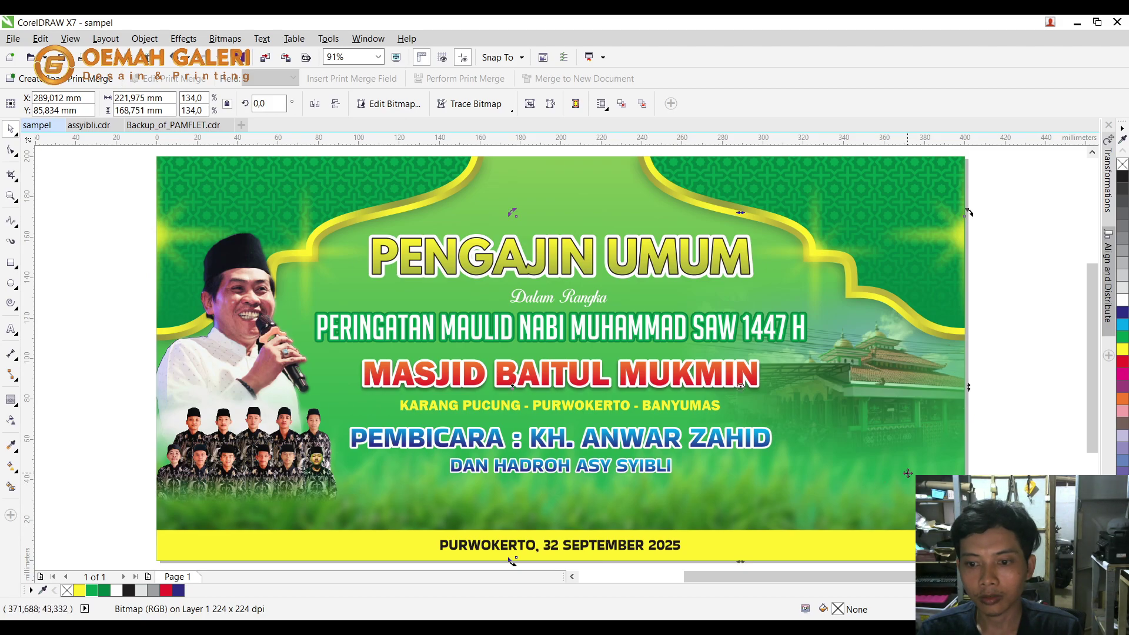
pyautogui.press('Delete')
pyautogui.keyDown('ctrl'); pyautogui.click(912, 402); pyautogui.keyUp('ctrl')
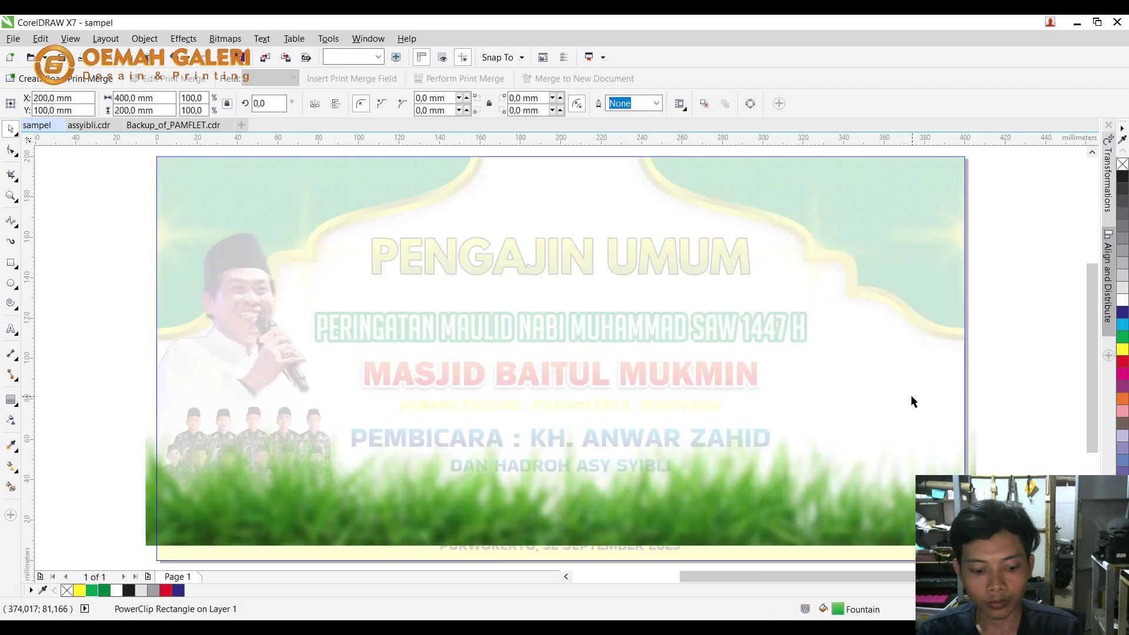
pyautogui.hotkey('ctrl', 'v')
pyautogui.click(1017, 485)
pyautogui.moveTo(924, 519); pyautogui.dragTo(924, 523)
pyautogui.keyDown('ctrl'); pyautogui.click(989, 471); pyautogui.keyUp('ctrl')
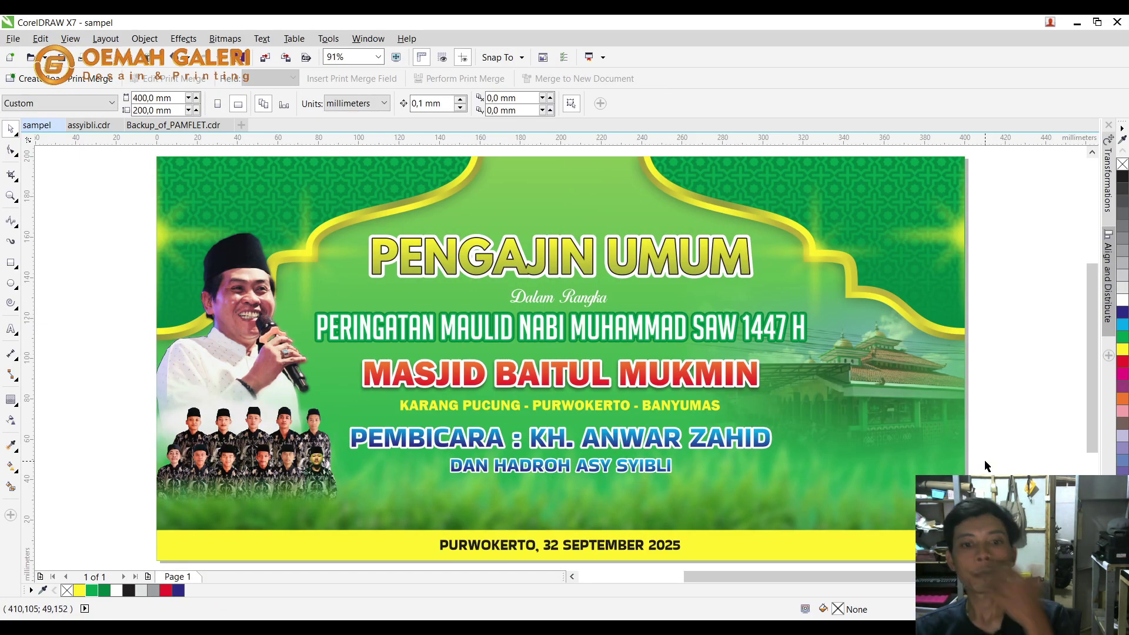
pyautogui.hotkey('ctrl', 'a')
pyautogui.click(982, 418)
pyautogui.scroll(1, 981, 419)
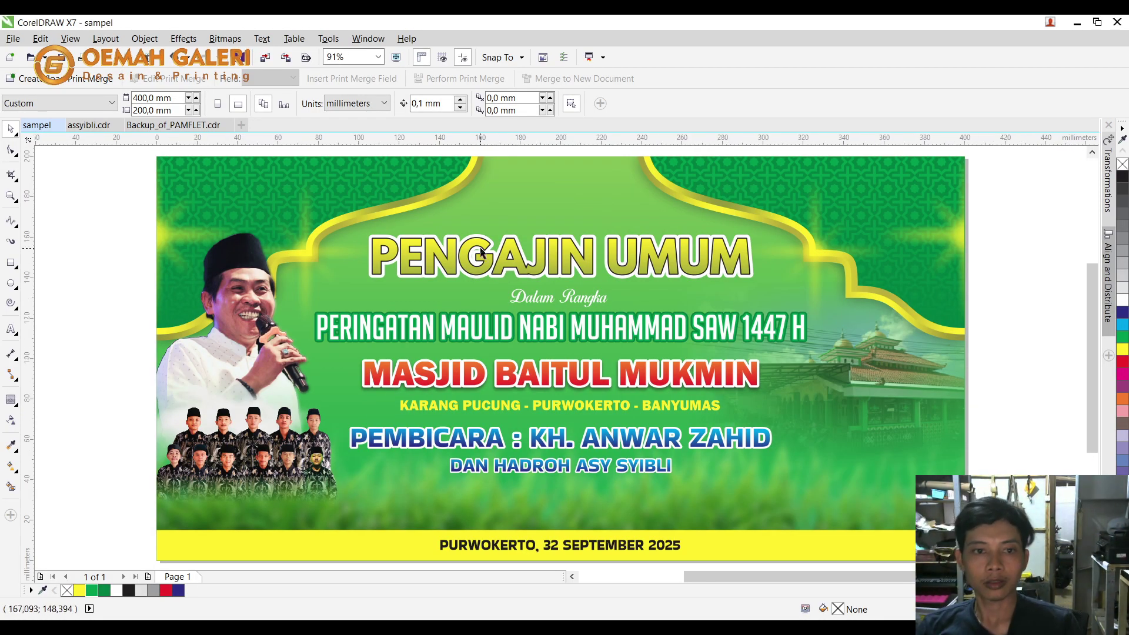
pyautogui.click(480, 251)
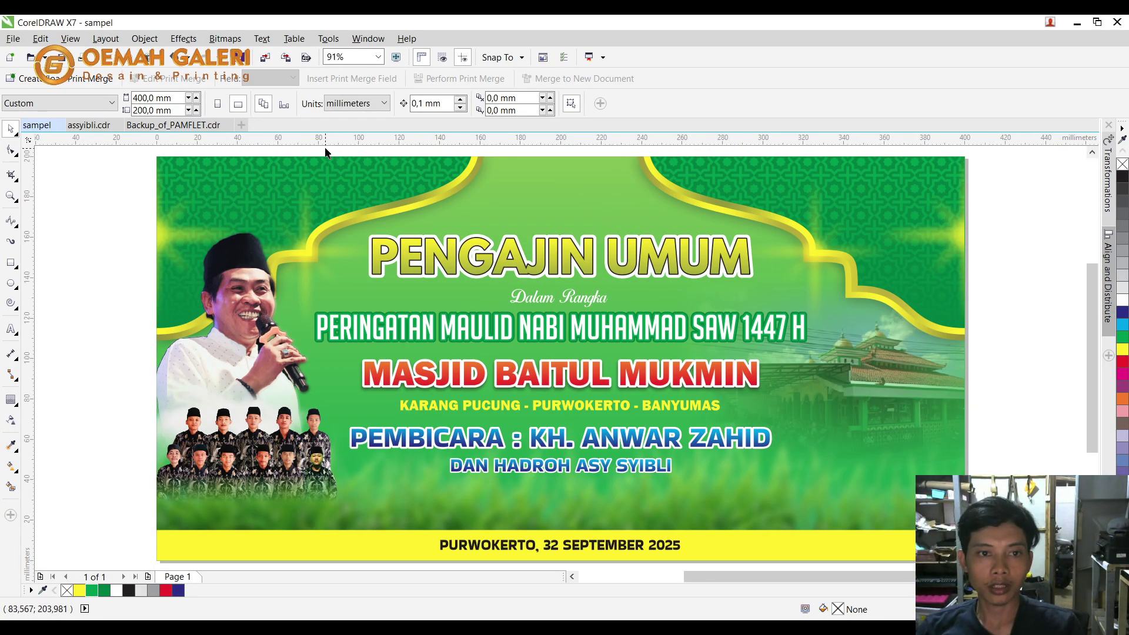
pyautogui.keyDown('shift'); pyautogui.click(811, 294); pyautogui.keyUp('shift')
pyautogui.hotkey('ctrl', 'g')
pyautogui.moveTo(354, 155); pyautogui.dragTo(777, 306)
pyautogui.moveTo(748, 265); pyautogui.dragTo(748, 254)
pyautogui.hotkey('ctrl', 'z')
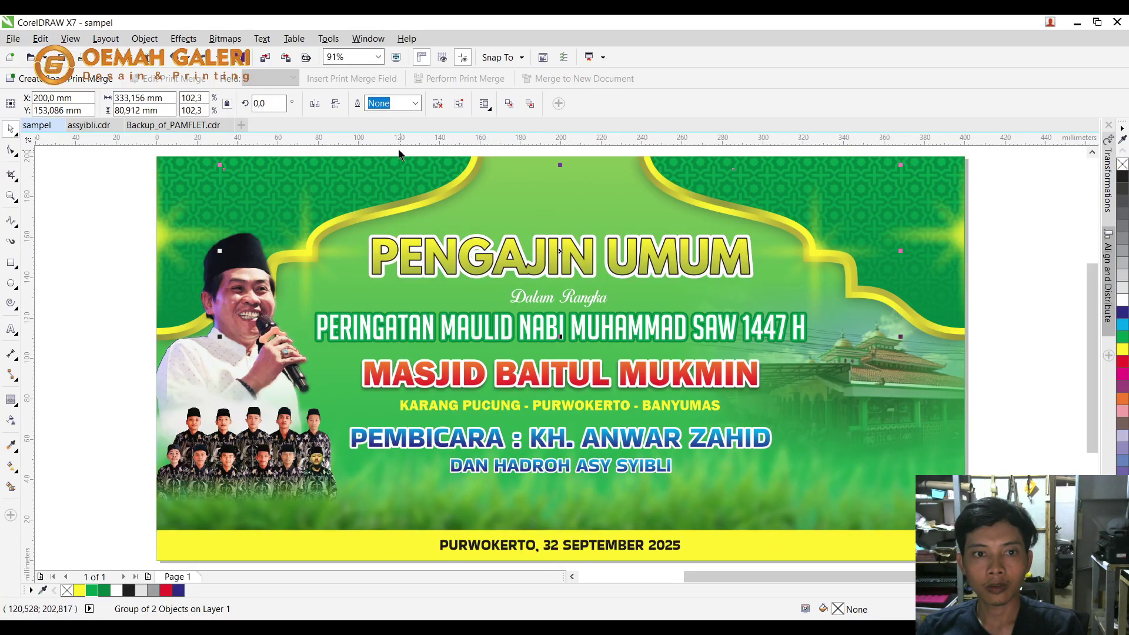
# Move the PENGAJIN UMUM title up to about 156 mm, raise the Dalam Rangka line beneath it and centre both horizontally.
pyautogui.moveTo(355, 154); pyautogui.dragTo(769, 305)
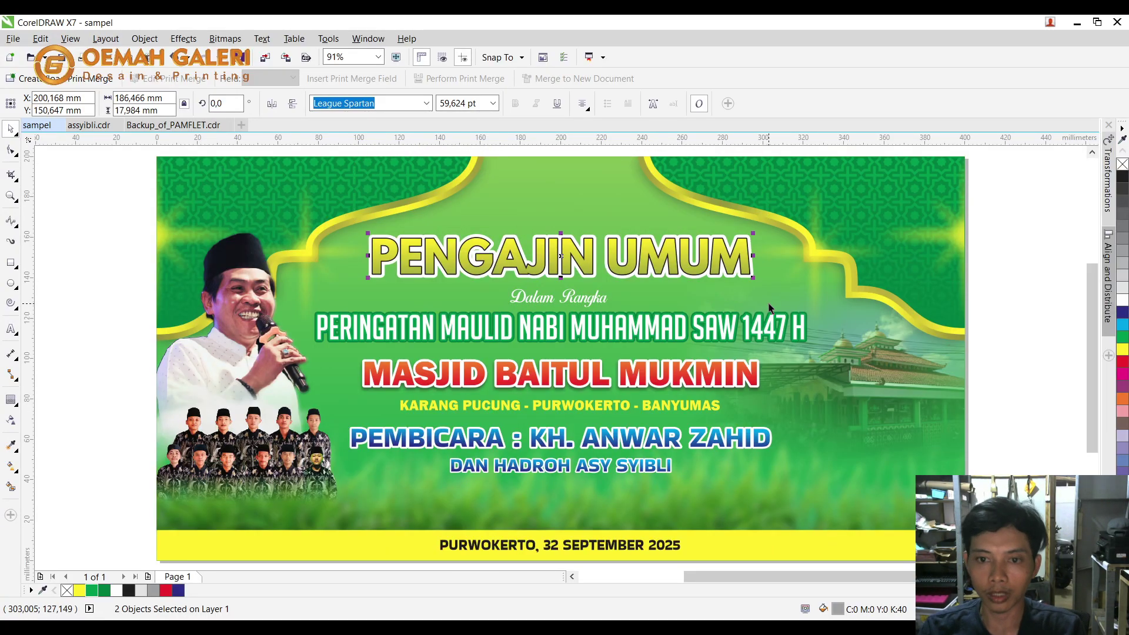
pyautogui.moveTo(723, 259); pyautogui.dragTo(720, 247)
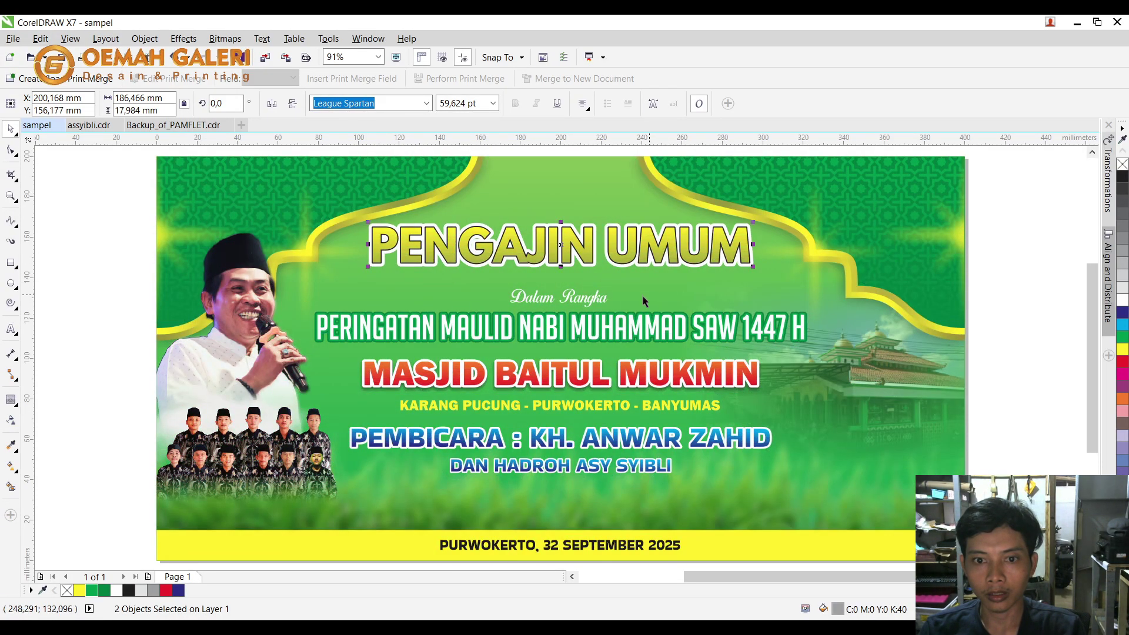
pyautogui.moveTo(590, 306); pyautogui.dragTo(591, 293)
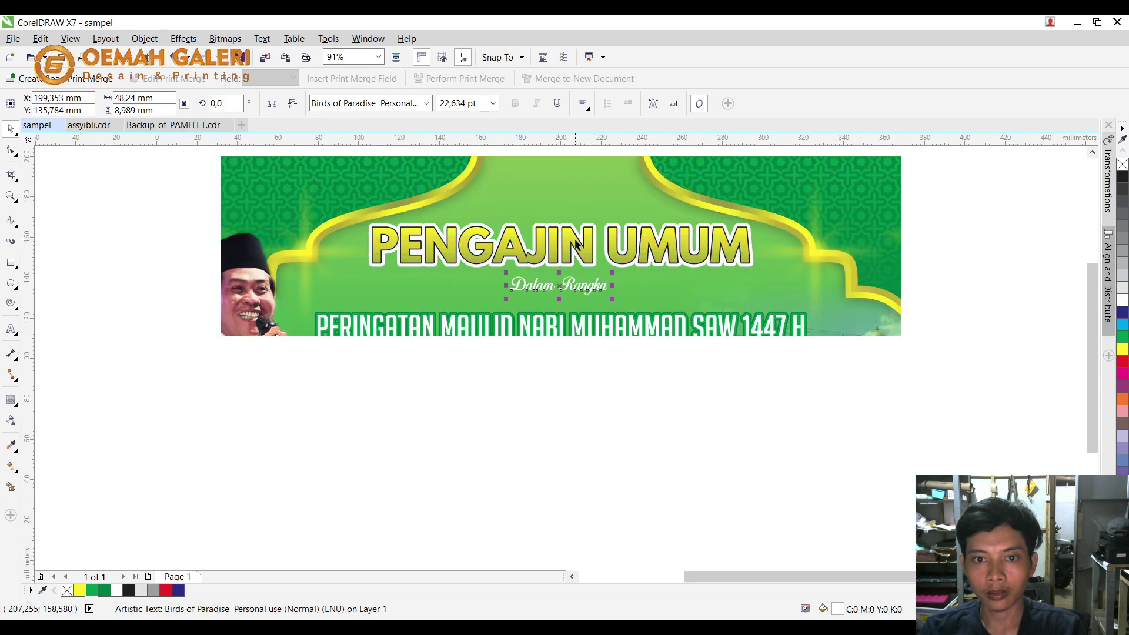
pyautogui.keyDown('shift'); pyautogui.click(575, 241); pyautogui.keyUp('shift')
pyautogui.keyDown('shift'); pyautogui.click(582, 204); pyautogui.keyUp('shift')
pyautogui.press('c')
pyautogui.click(986, 278)
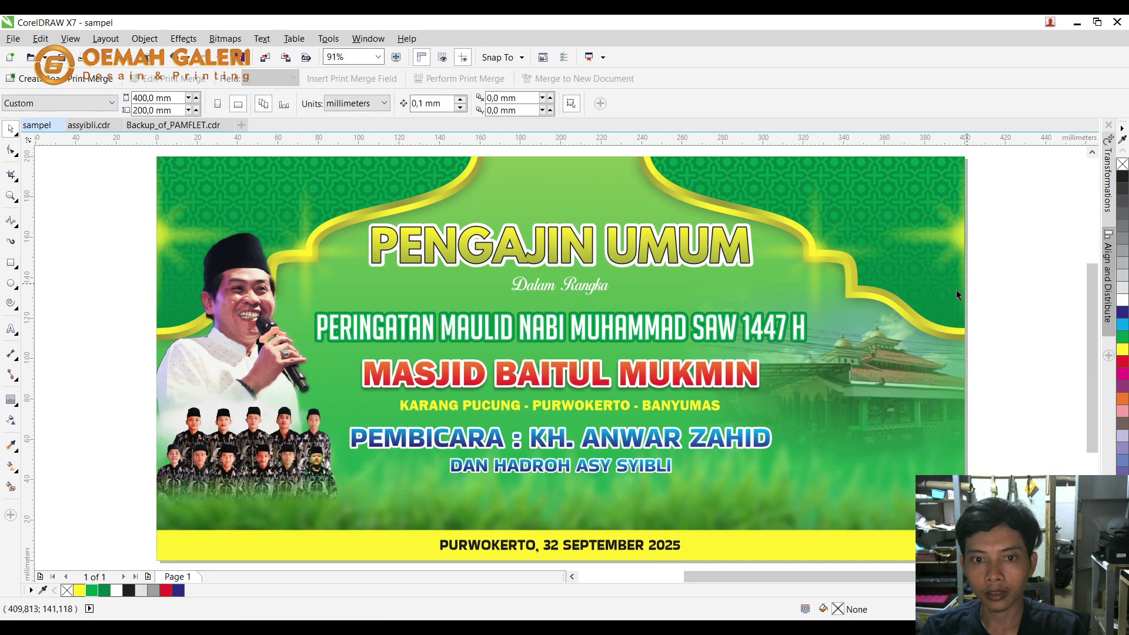
# Move the Peringatan Maulid Nabi, Masjid Baitul Mukmin and yellow location lines slightly up to tighten the spacing.
pyautogui.moveTo(1047, 442); pyautogui.dragTo(260, 300)
pyautogui.moveTo(589, 326); pyautogui.dragTo(590, 319)
pyautogui.moveTo(1057, 422); pyautogui.dragTo(964, 345)
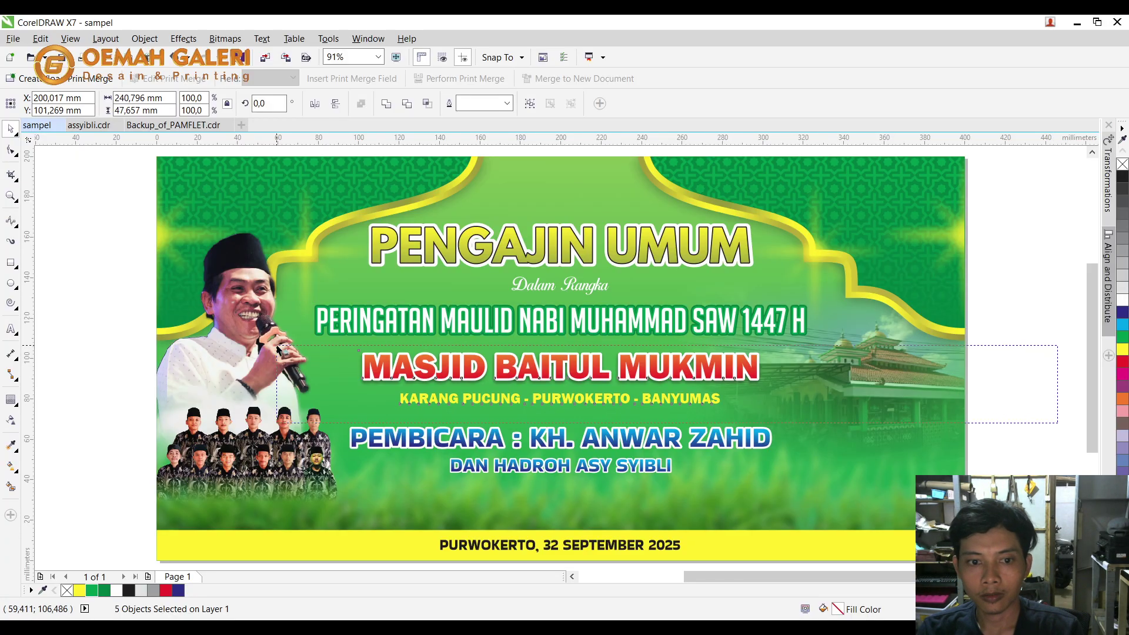
# Give the yellow location line under the mosque name a dark green outline.
pyautogui.scroll(4, 512, 369)
pyautogui.click(557, 468)
pyautogui.click(535, 445)
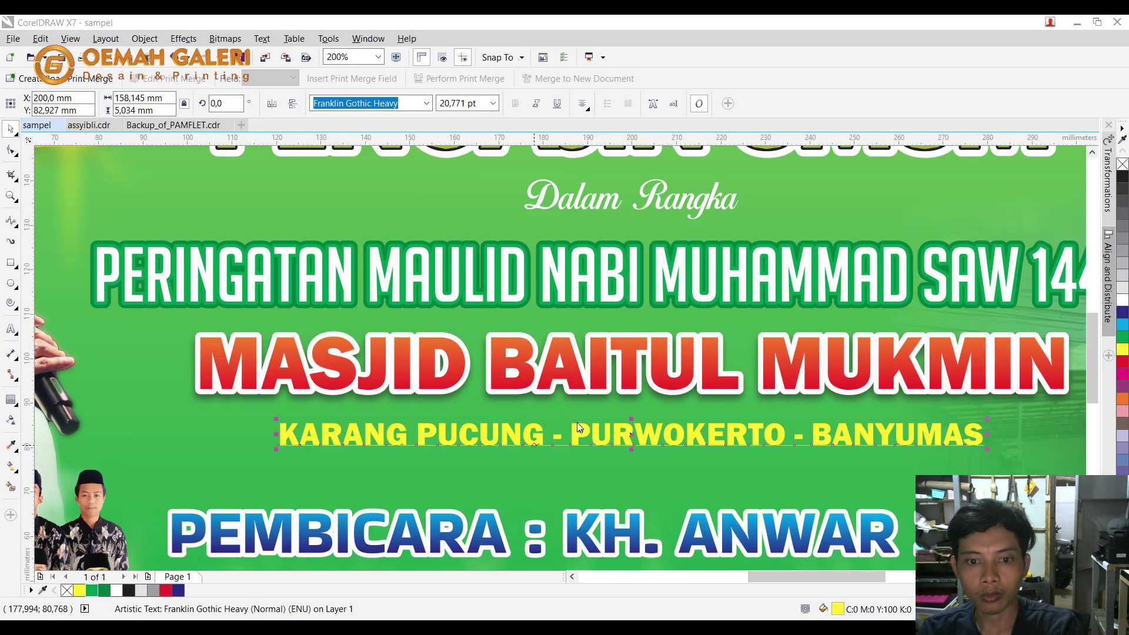
pyautogui.click(576, 451)
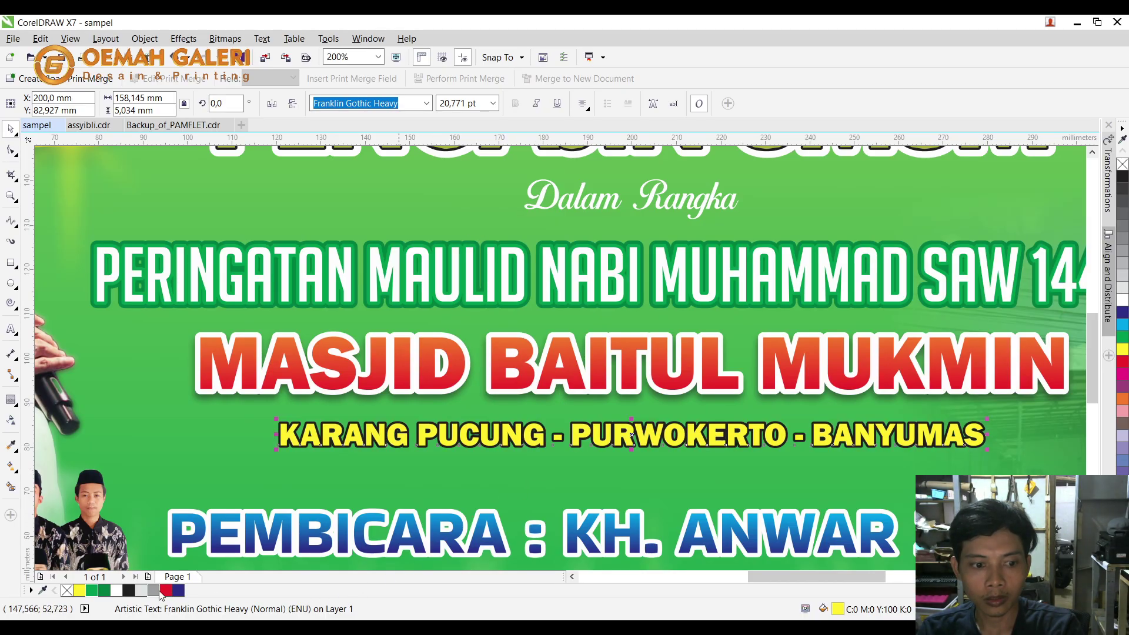
pyautogui.rightClick(108, 587)
pyautogui.scroll(-1, 465, 366)
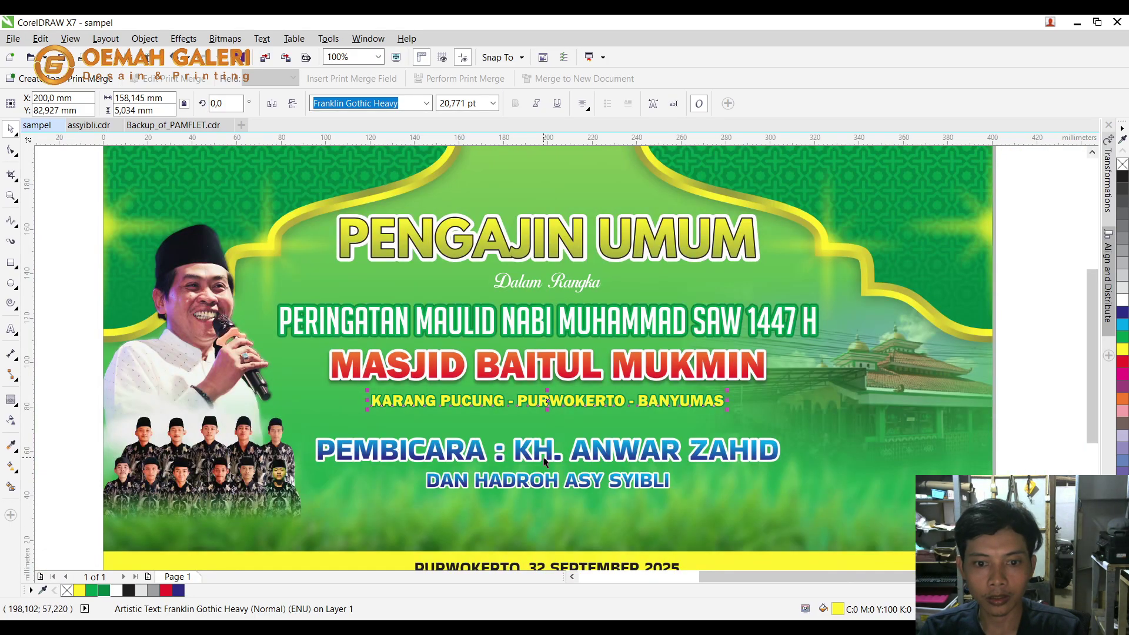
# Move the two blue speaker and hadroh lines together up about 5 mm, closer to the location line.
pyautogui.click(521, 451)
pyautogui.keyDown('shift'); pyautogui.click(551, 481); pyautogui.keyUp('shift')
pyautogui.press('Up')
pyautogui.press('Up')
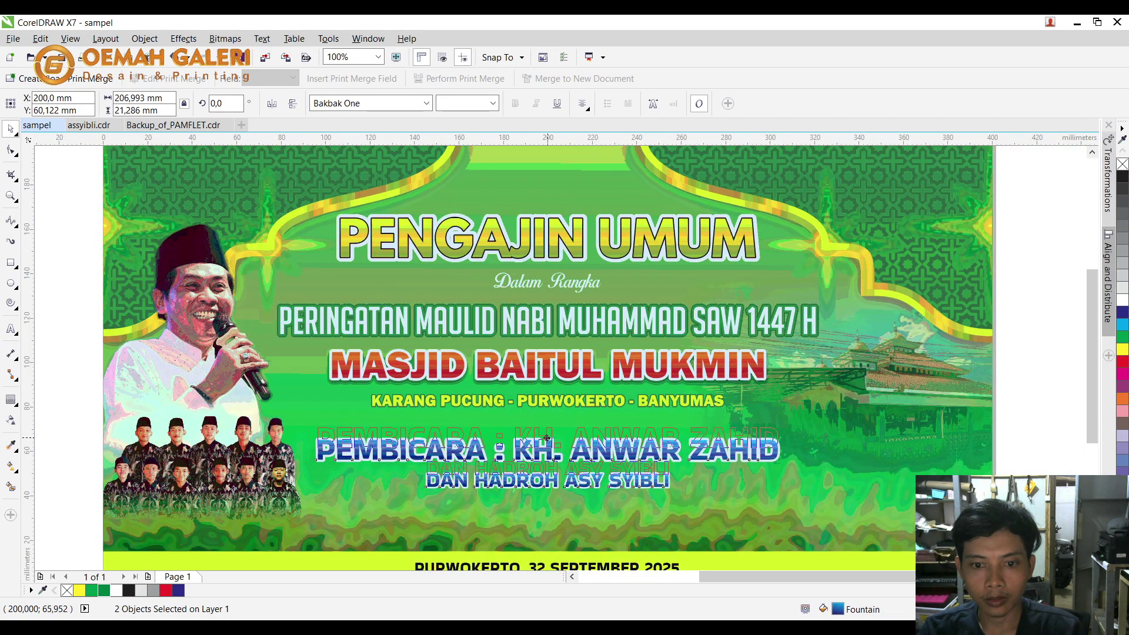
pyautogui.click(1041, 369)
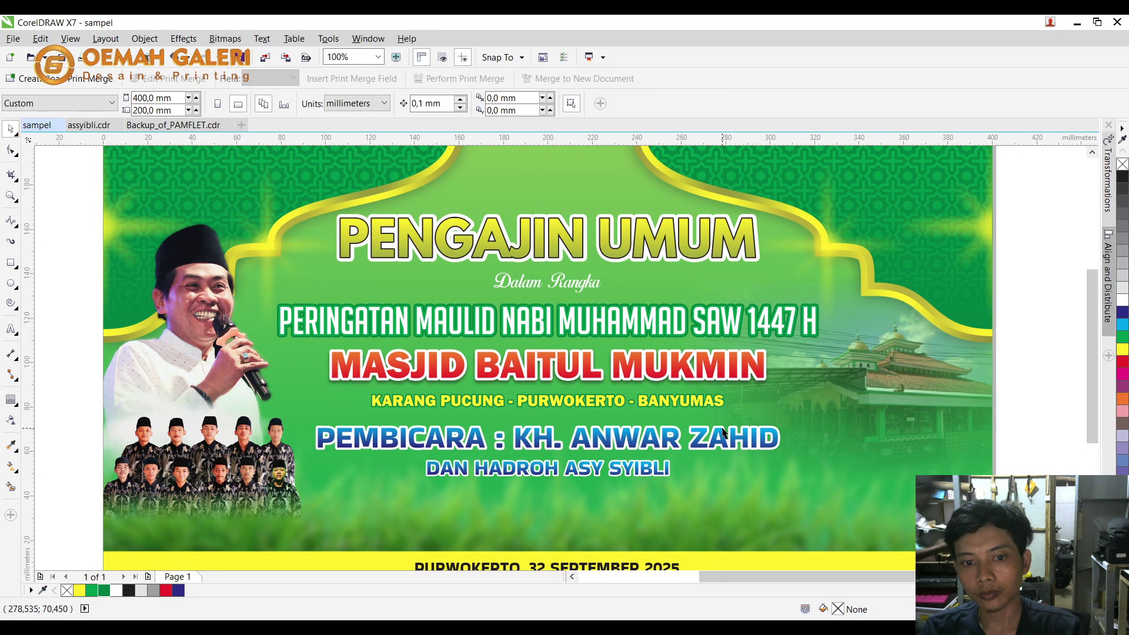
# Enlarge the mosque photo inside the background's PowerClip to about 261 mm wide and finish editing the contents.
pyautogui.doubleClick(899, 398)
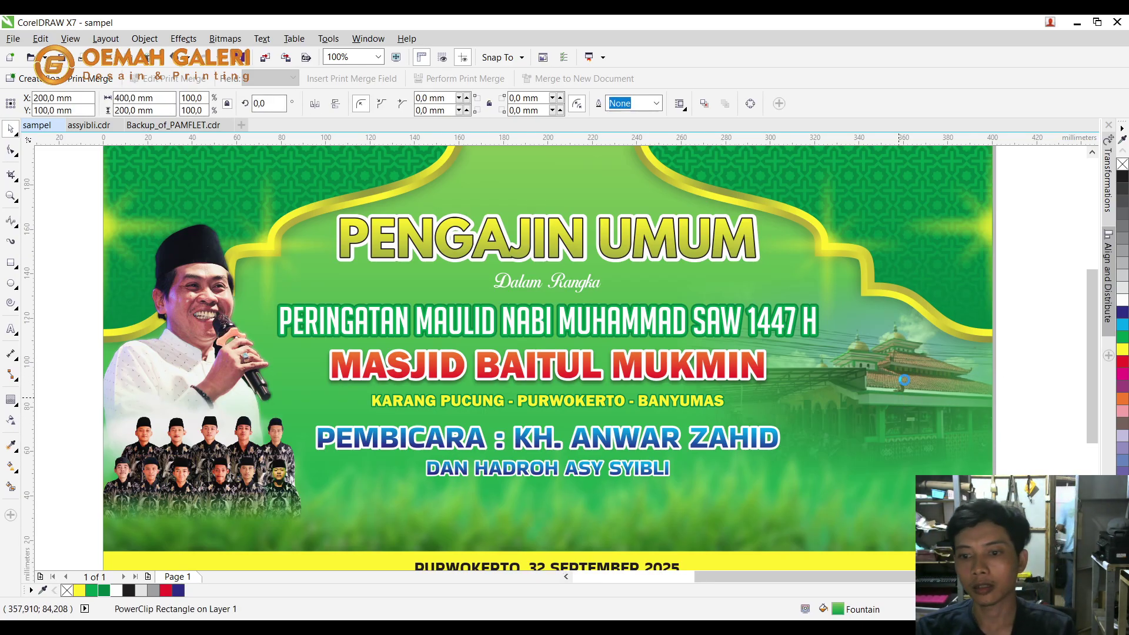
pyautogui.scroll(-1, 529, 323)
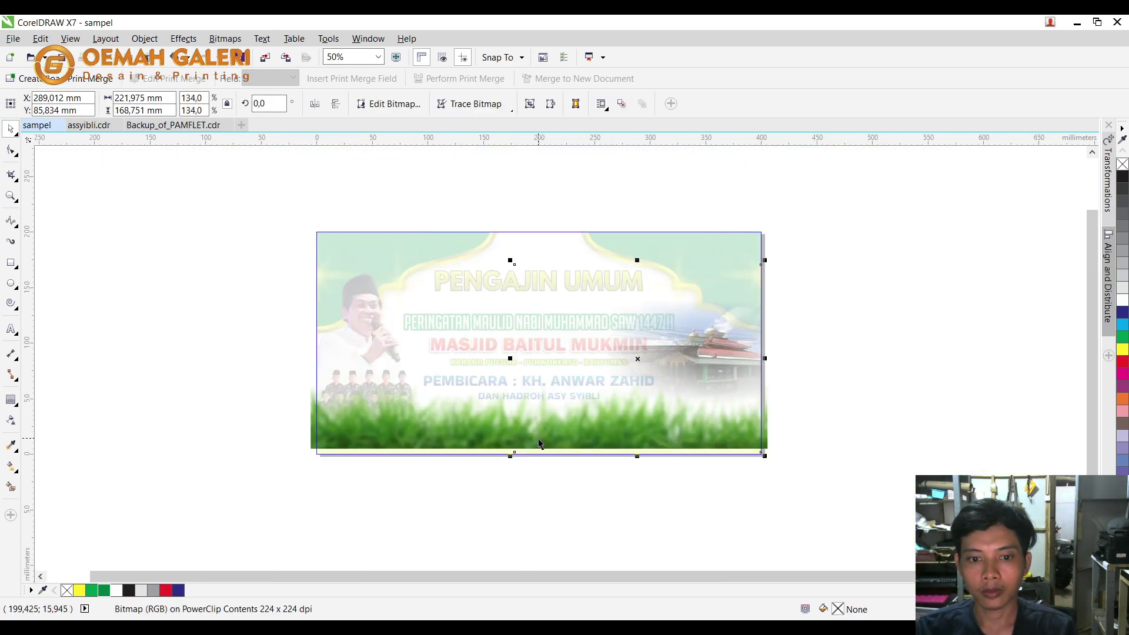
pyautogui.moveTo(510, 456); pyautogui.dragTo(467, 488)
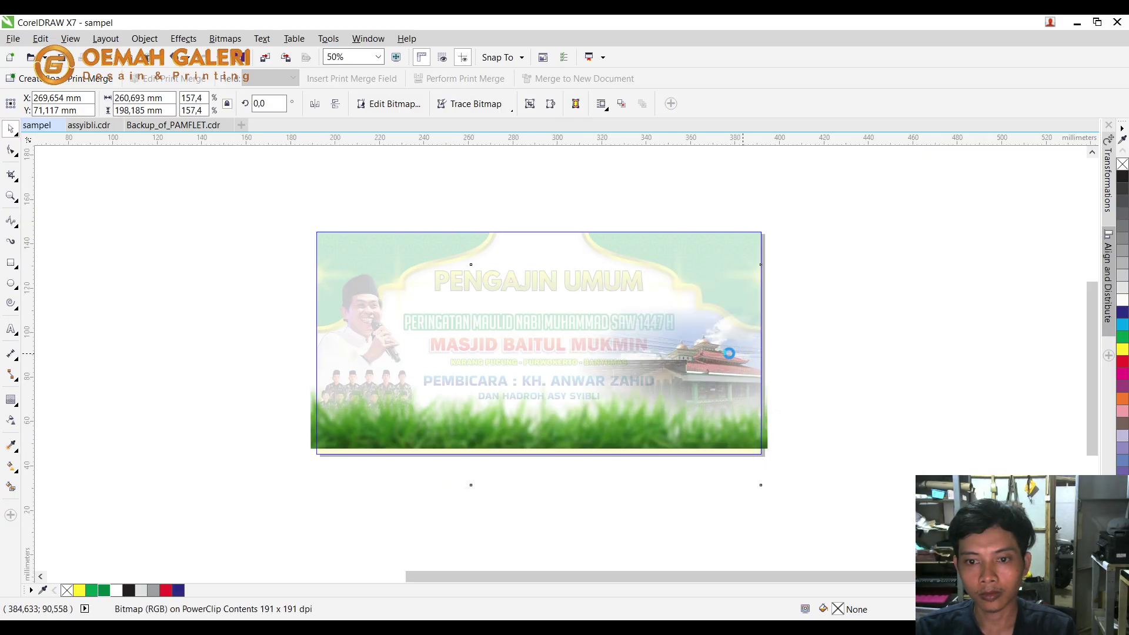
pyautogui.scroll(1, 742, 340)
pyautogui.scroll(-1, 735, 338)
pyautogui.keyDown('ctrl'); pyautogui.click(857, 310); pyautogui.keyUp('ctrl')
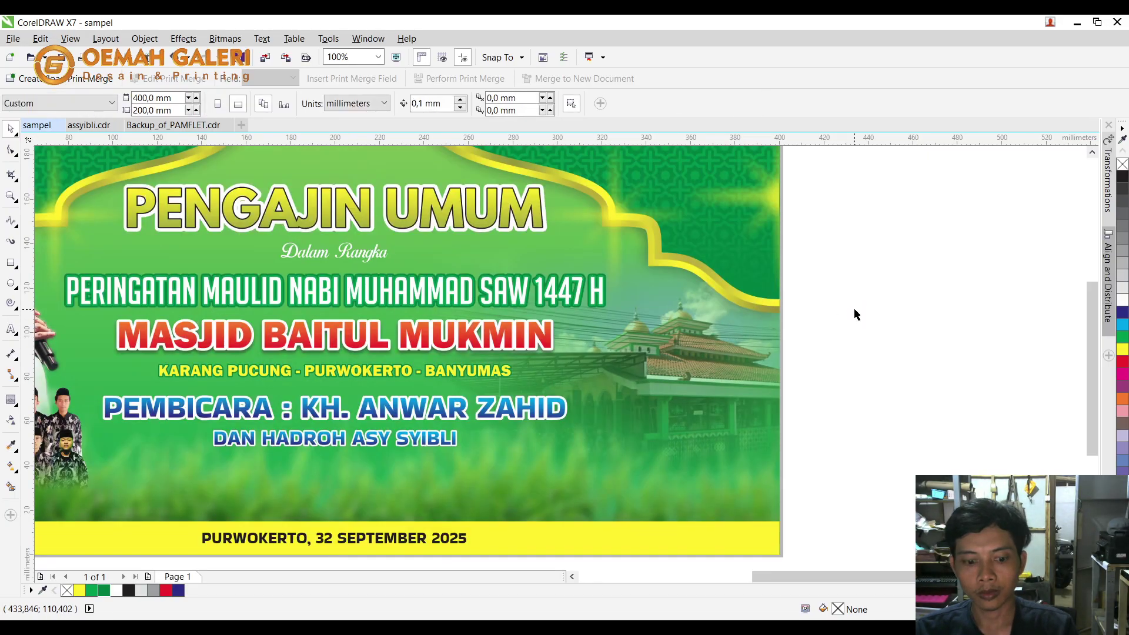
pyautogui.scroll(1, 855, 314)
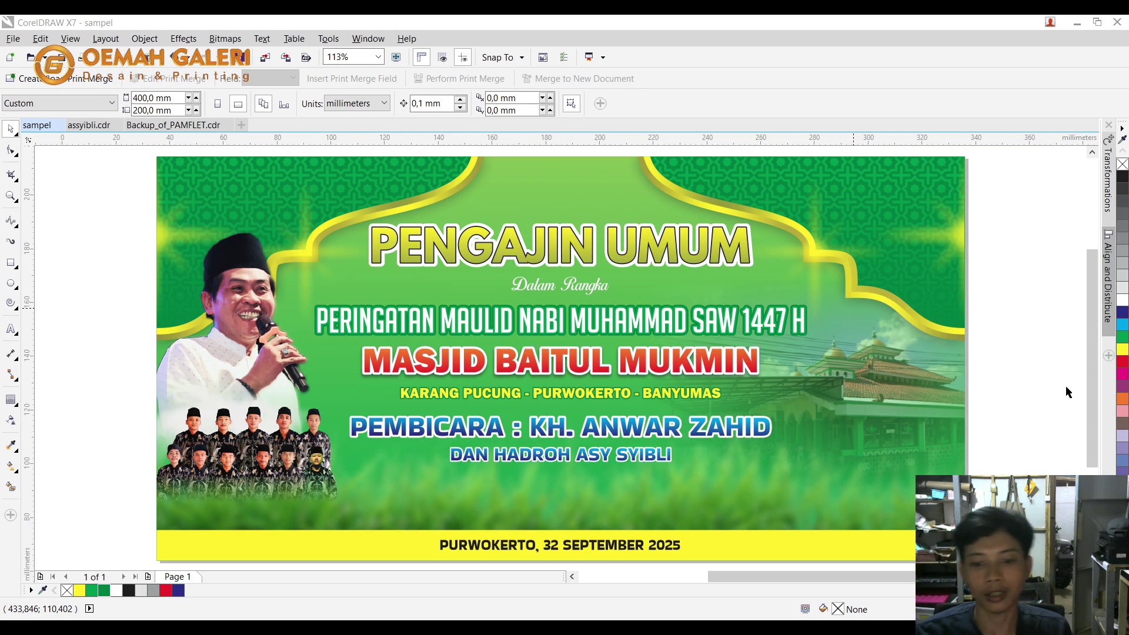
pyautogui.scroll(-1, 1068, 392)
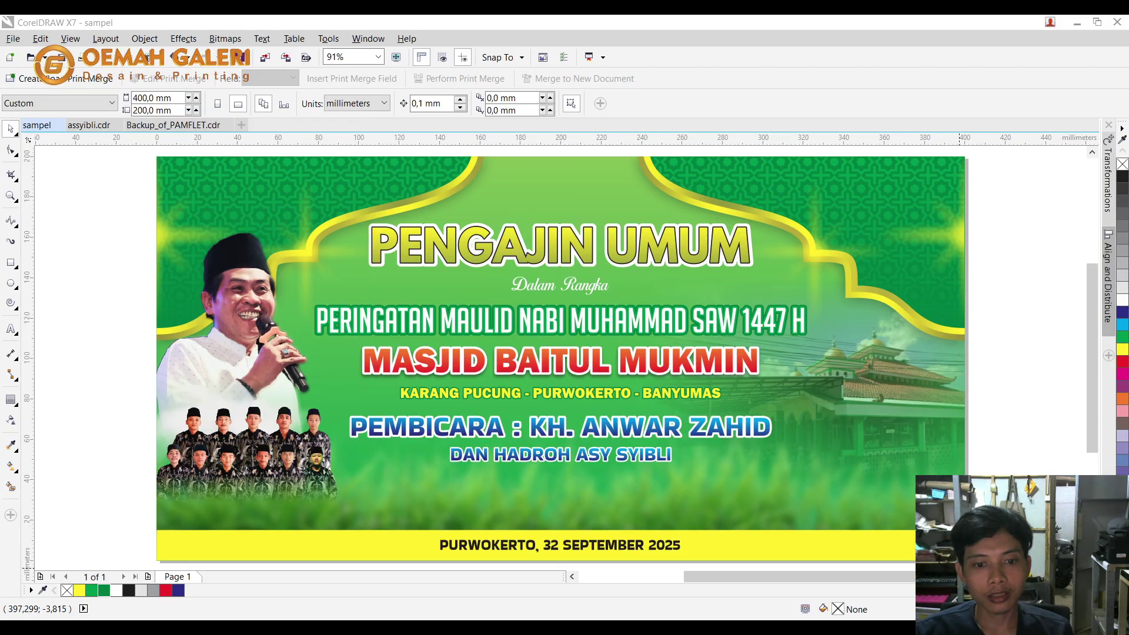